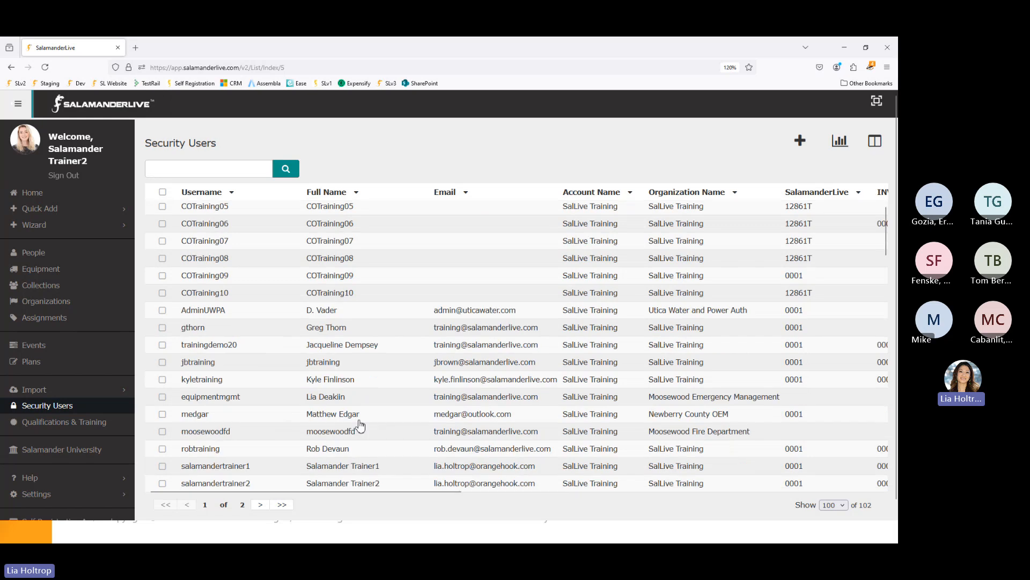
# - Open the trainer user's security profile from the Security Users list
pyautogui.scroll(-2, 363, 423)
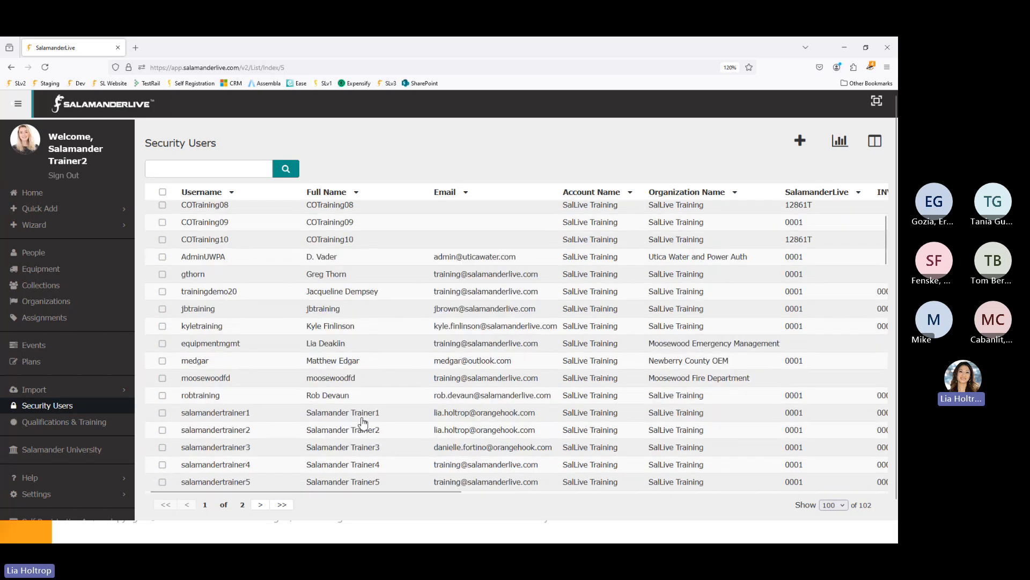
pyautogui.scroll(-4, 362, 423)
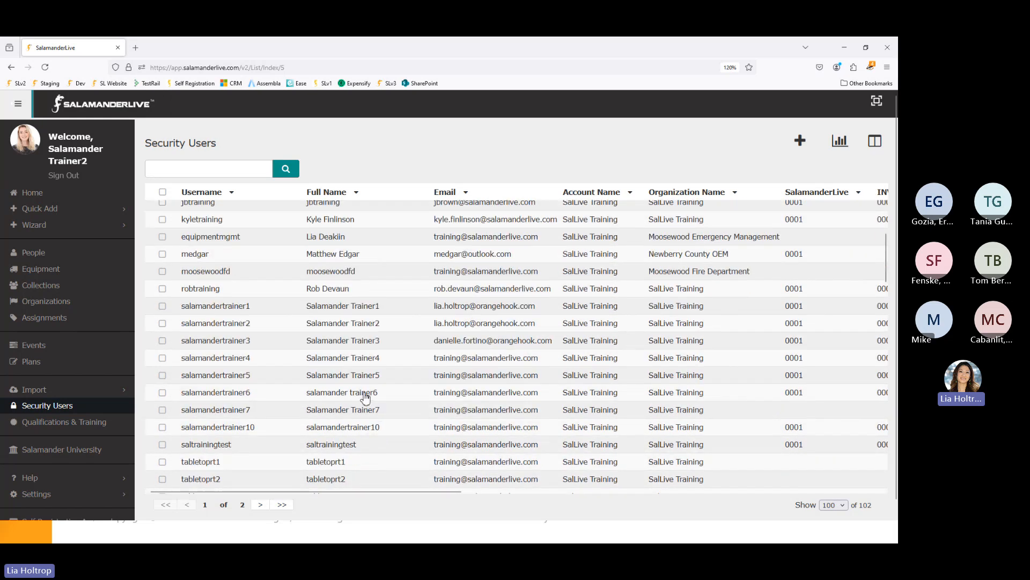
pyautogui.click(365, 396)
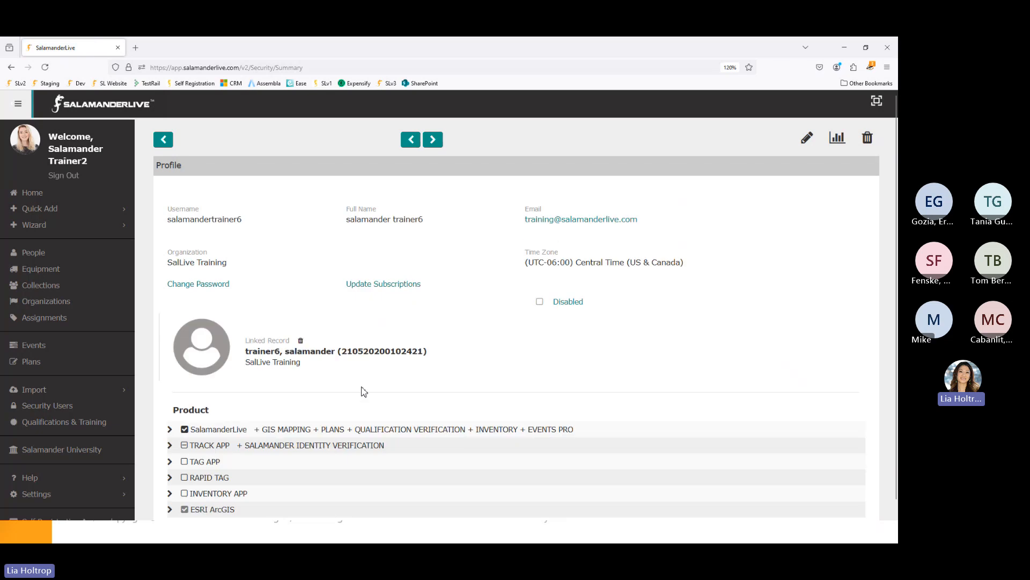
pyautogui.scroll(-4, 357, 382)
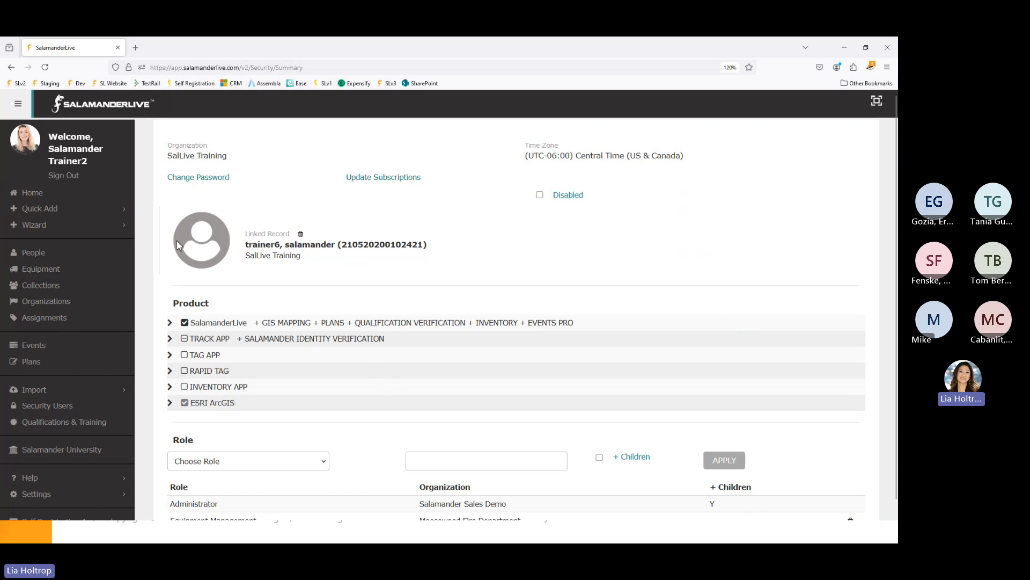
pyautogui.scroll(2, 179, 245)
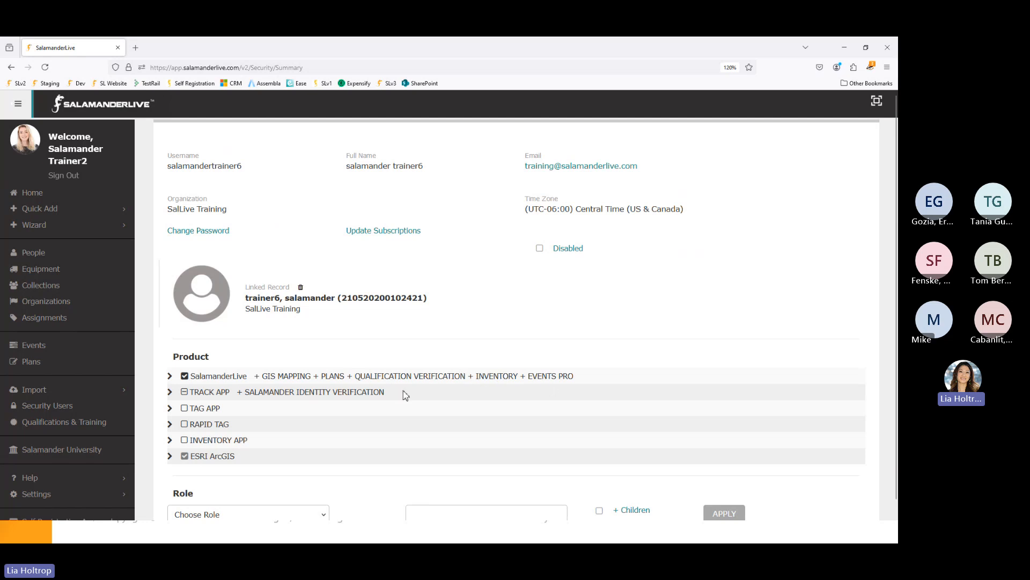
pyautogui.scroll(2, 248, 232)
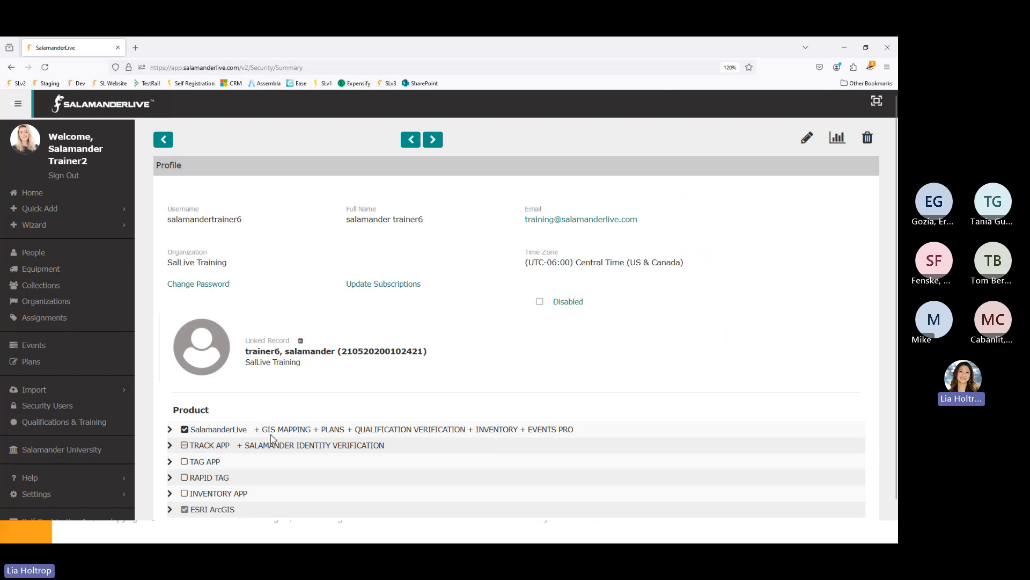
# - Expand the SalamanderLive product row to show its licensed roles and organizations
pyautogui.click(170, 430)
pyautogui.scroll(-4, 242, 408)
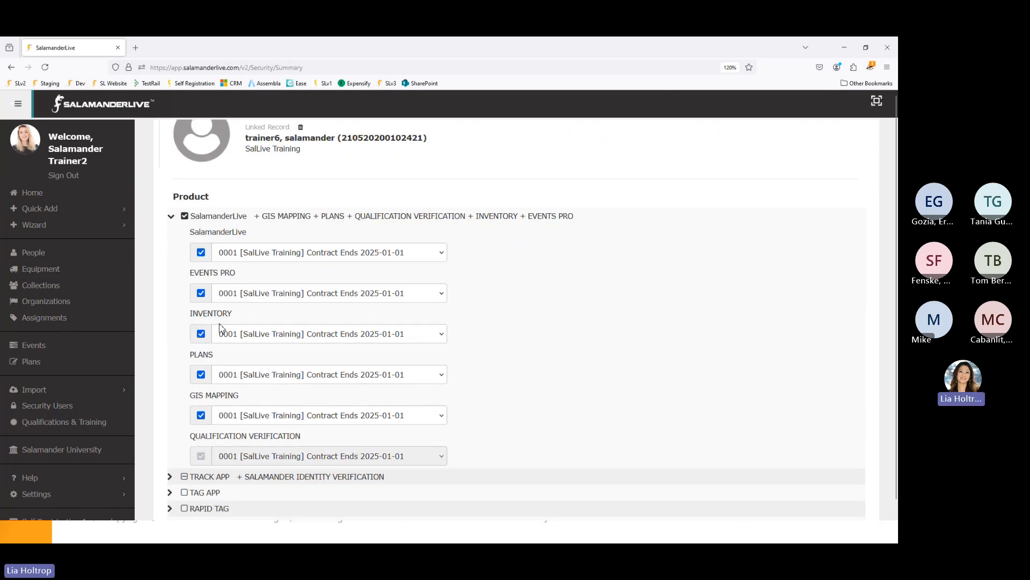
pyautogui.scroll(-1, 274, 377)
pyautogui.scroll(-2, 275, 377)
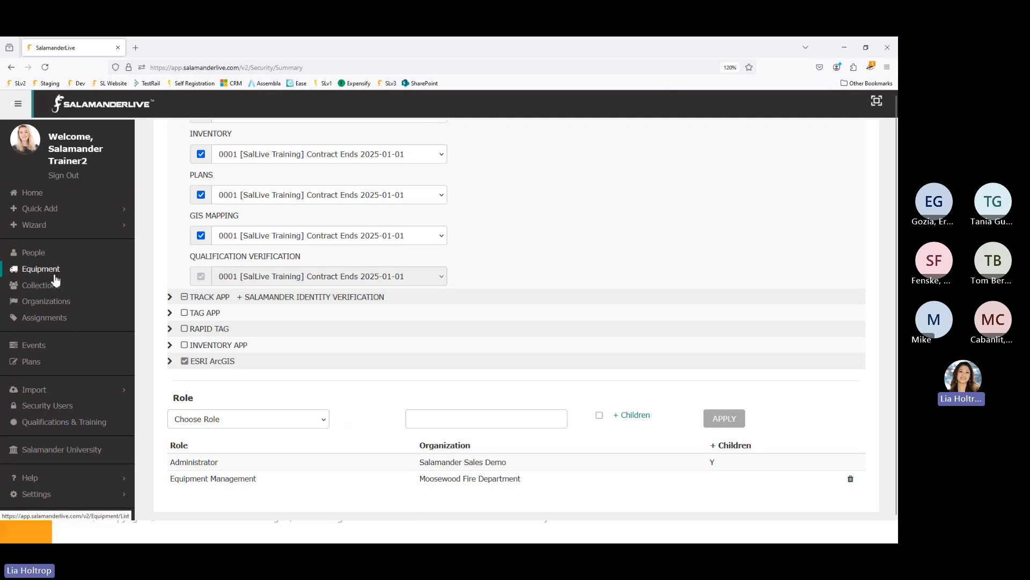
# - Choose Equipment Management as the role to assign and review its Role Detail permissions
pyautogui.click(324, 423)
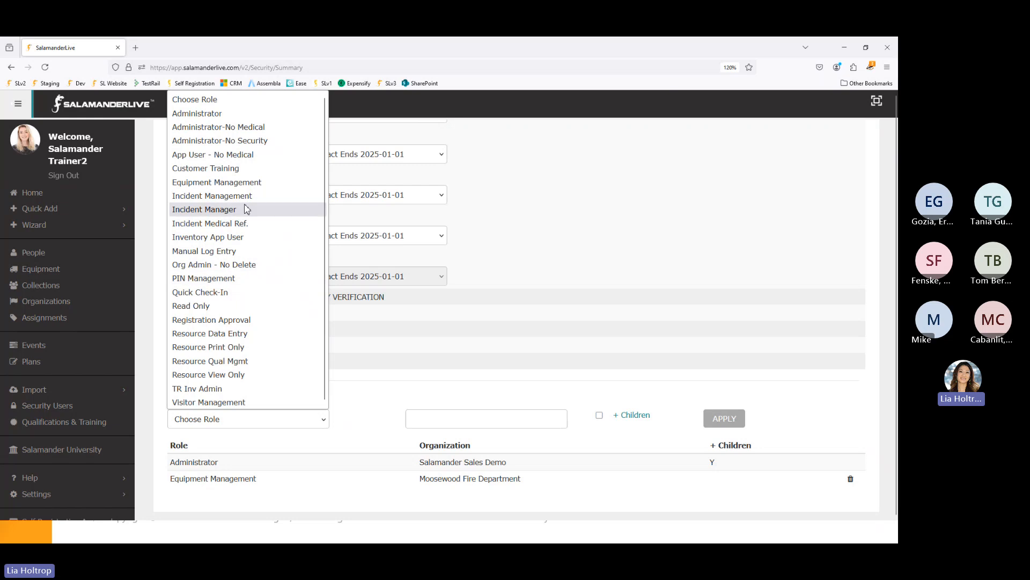
pyautogui.click(196, 182)
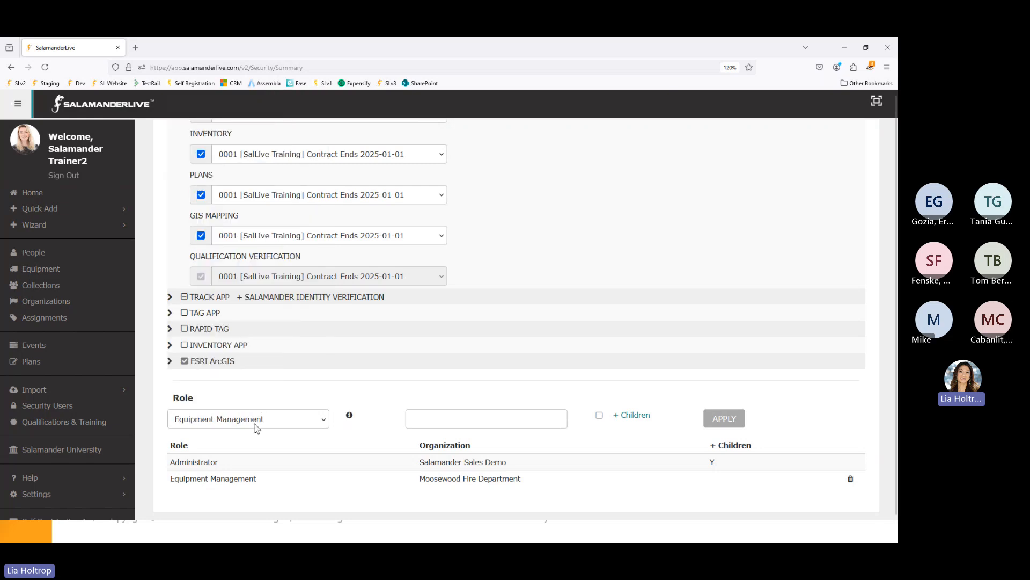
pyautogui.click(350, 416)
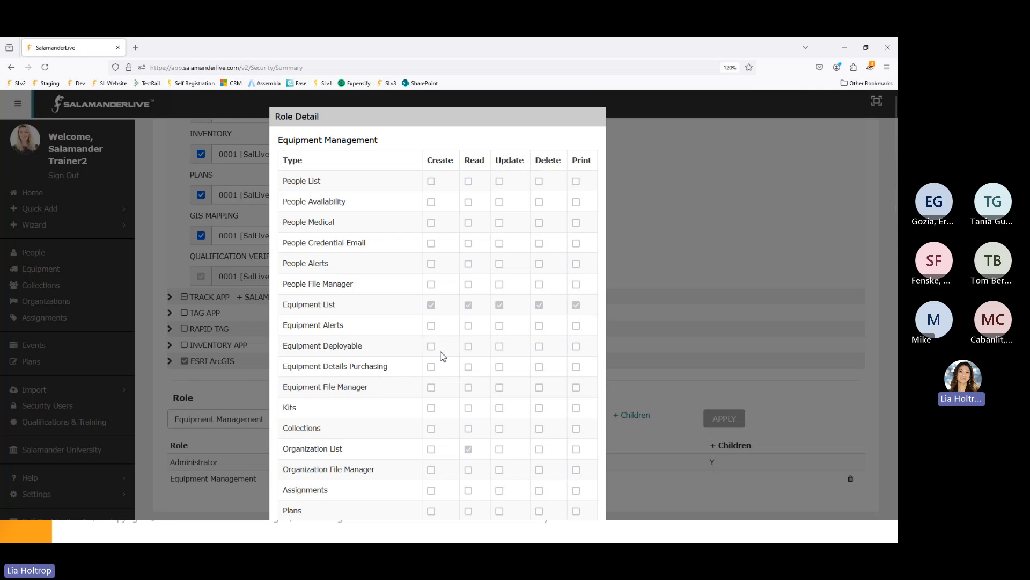
pyautogui.scroll(-10, 442, 357)
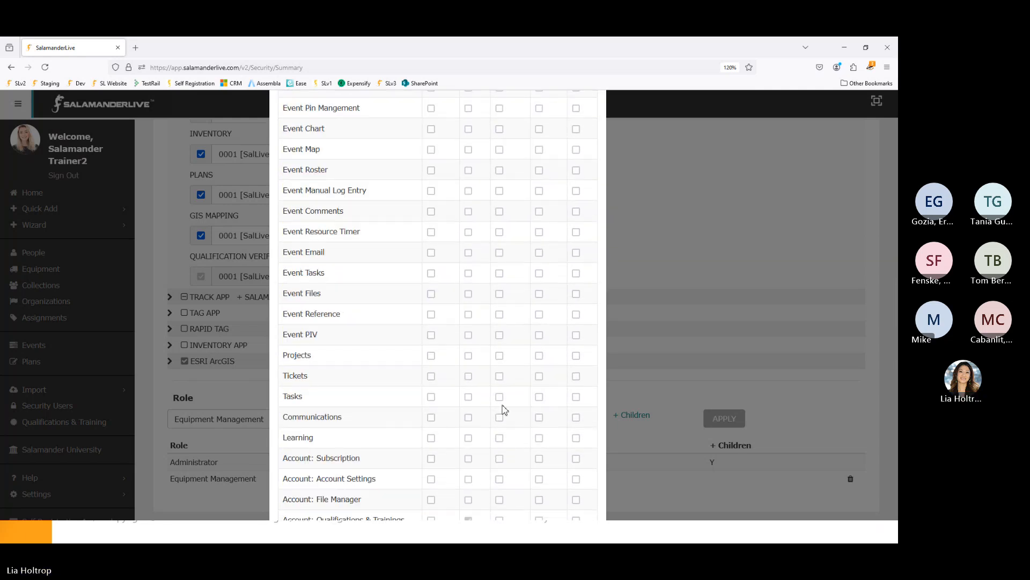
pyautogui.scroll(-10, 504, 410)
pyautogui.click(577, 487)
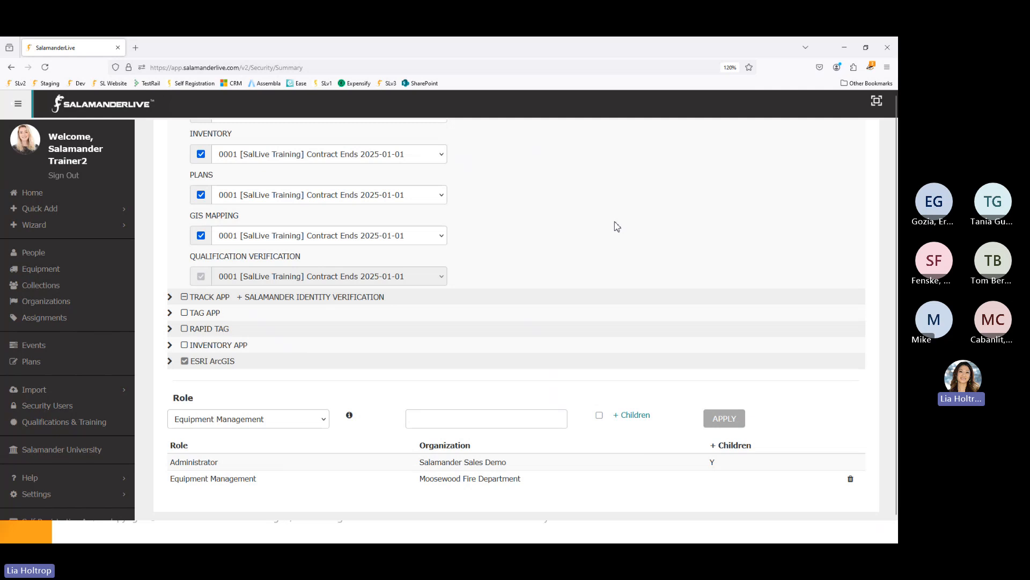
# - Go to the Equipment list and open the 800MH Radio record
pyautogui.click(51, 274)
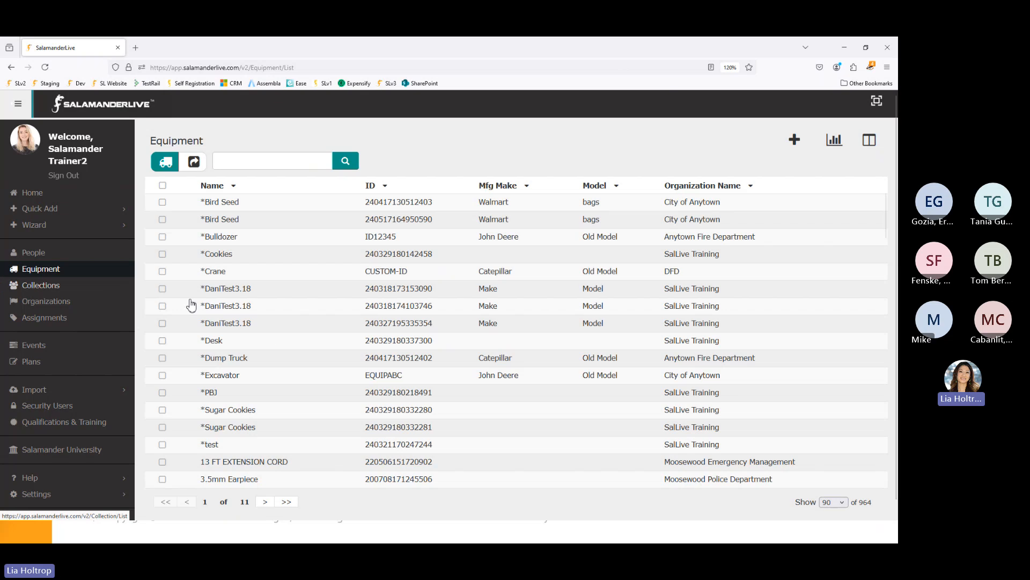
pyautogui.scroll(-5, 275, 301)
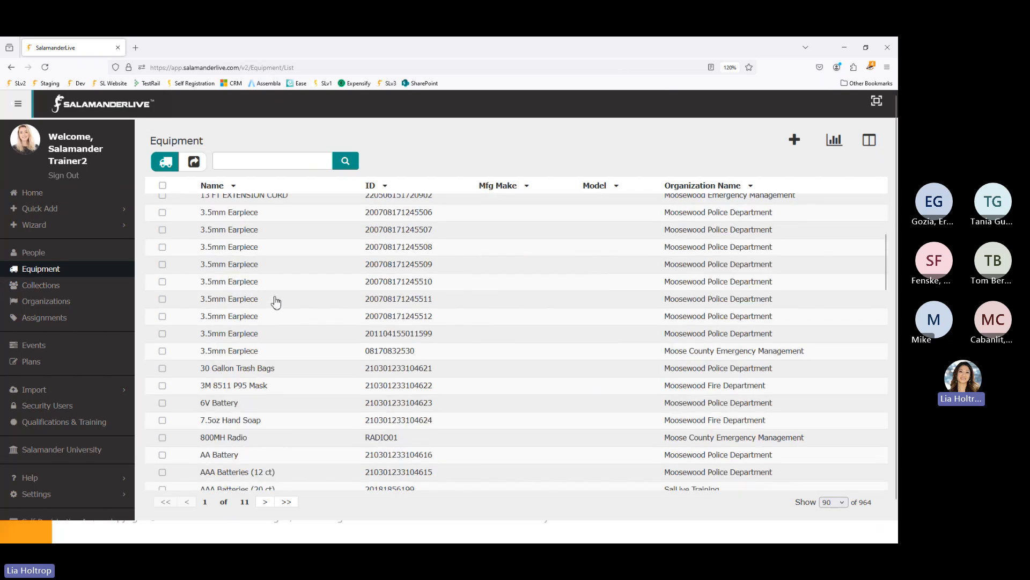
pyautogui.scroll(-1, 275, 302)
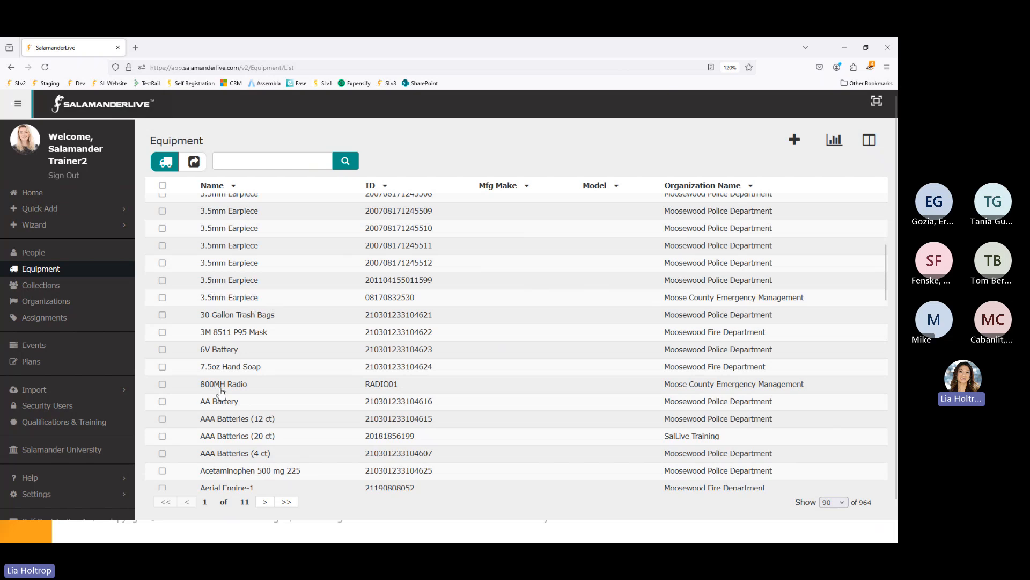
pyautogui.scroll(-3, 231, 387)
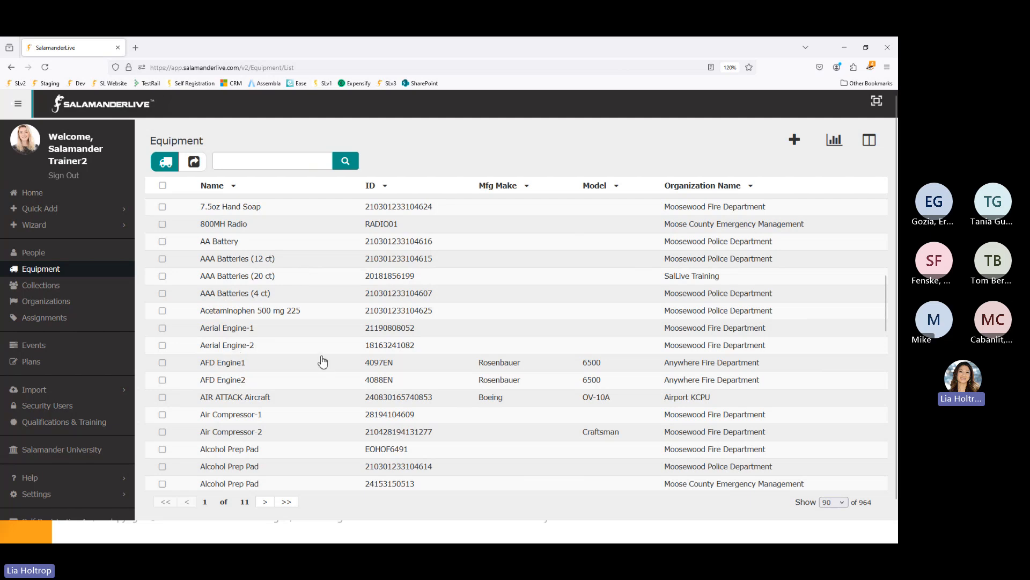
pyautogui.scroll(-2, 322, 363)
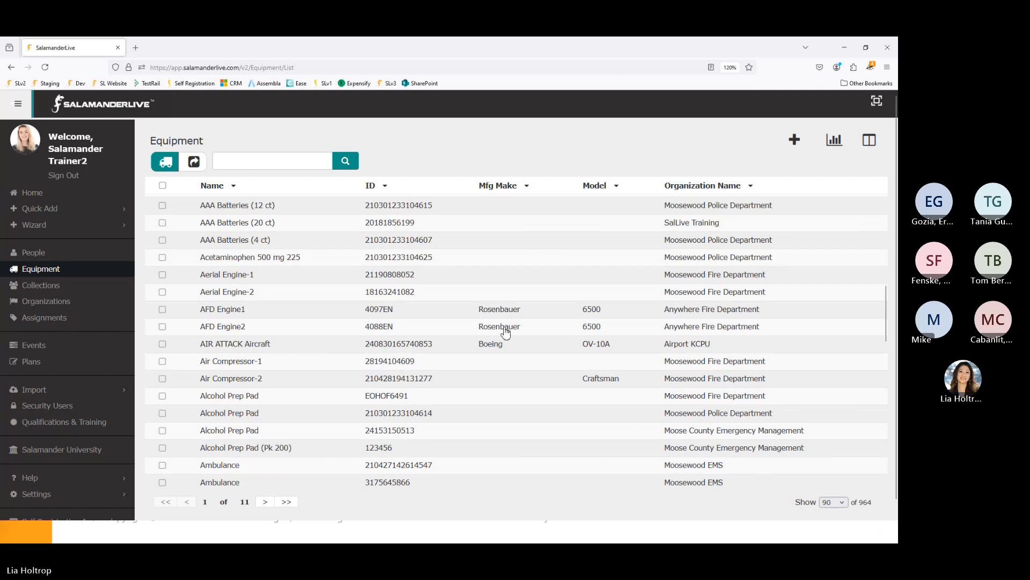
pyautogui.scroll(4, 357, 317)
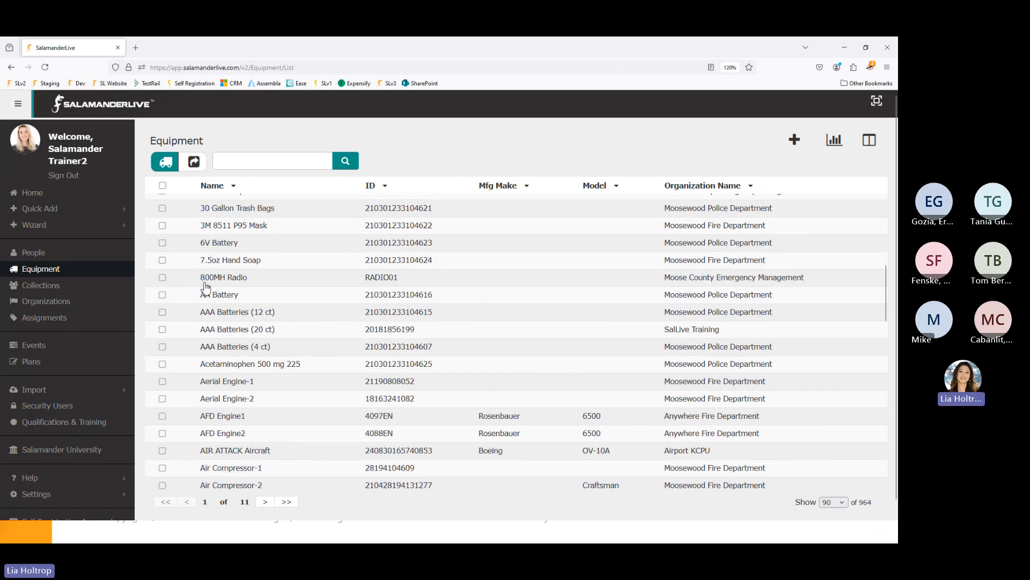
pyautogui.click(237, 277)
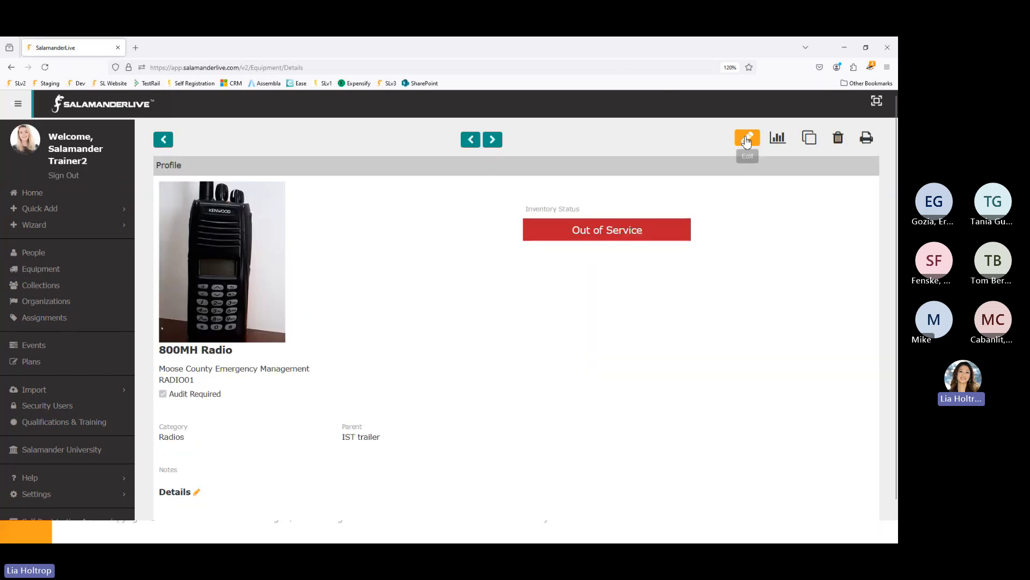
# - Open the edit form for the 800MH Radio equipment, ID RADIO01
pyautogui.click(747, 138)
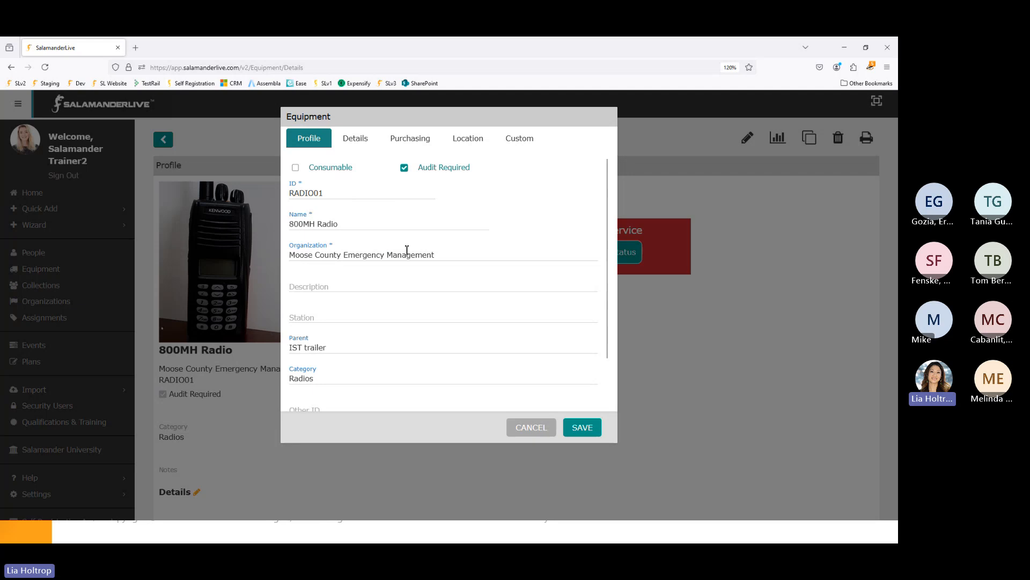
# - Set the radio's organization to Moose County Emergency Management
pyautogui.moveTo(443, 257); pyautogui.dragTo(282, 259)
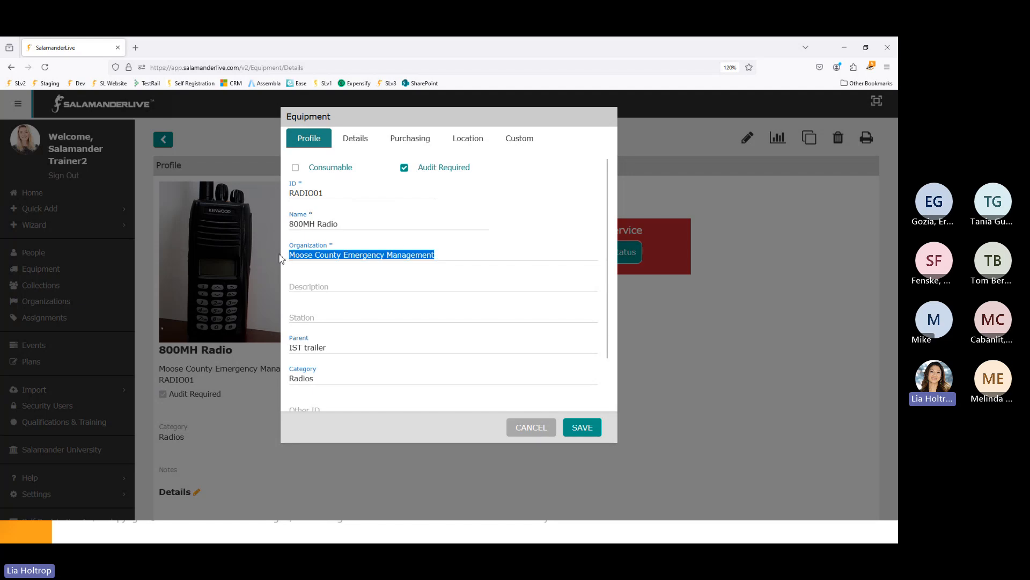
pyautogui.write('moo')
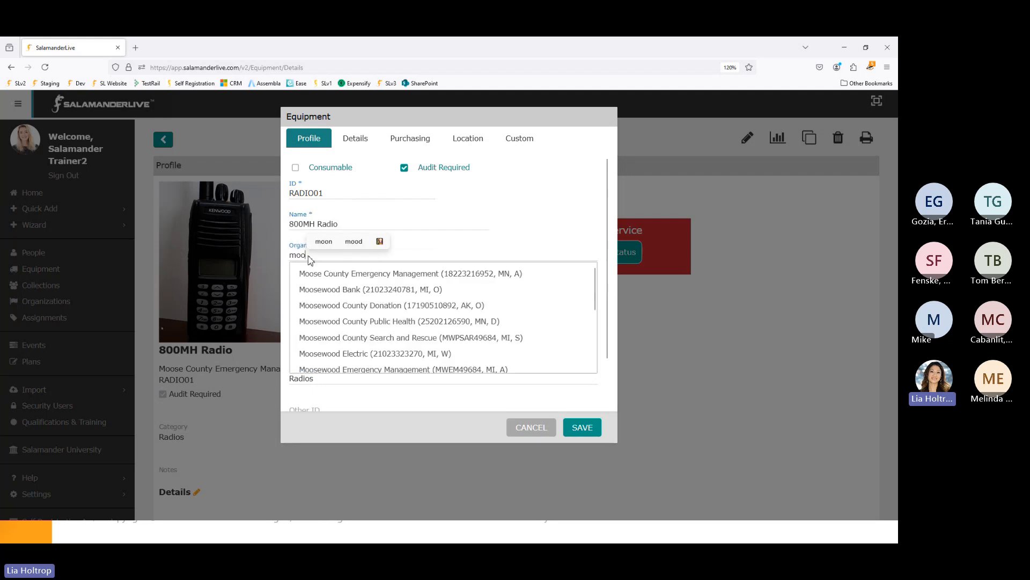
pyautogui.click(462, 276)
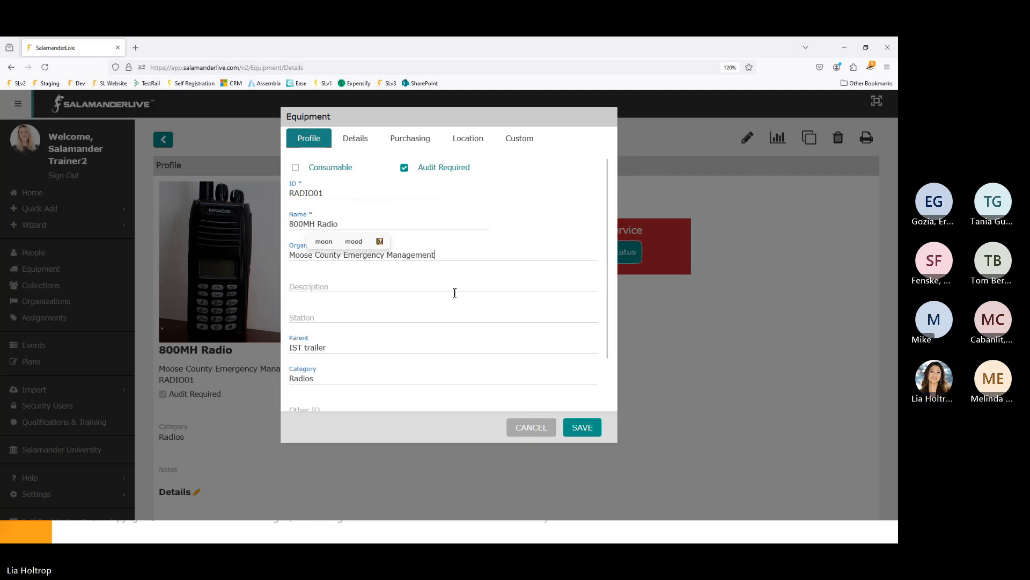
pyautogui.scroll(-1, 383, 309)
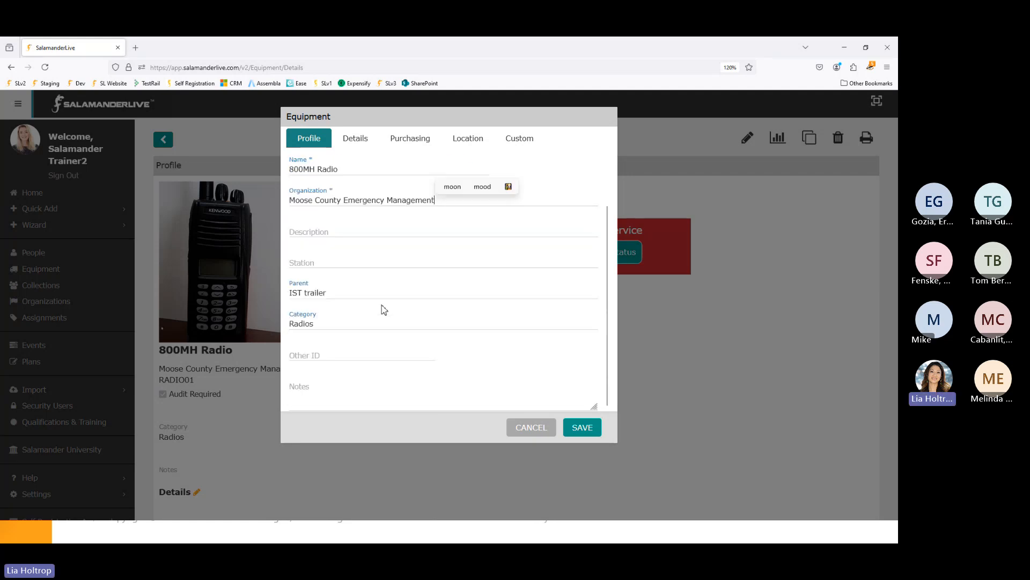
pyautogui.click(319, 234)
pyautogui.scroll(1, 322, 237)
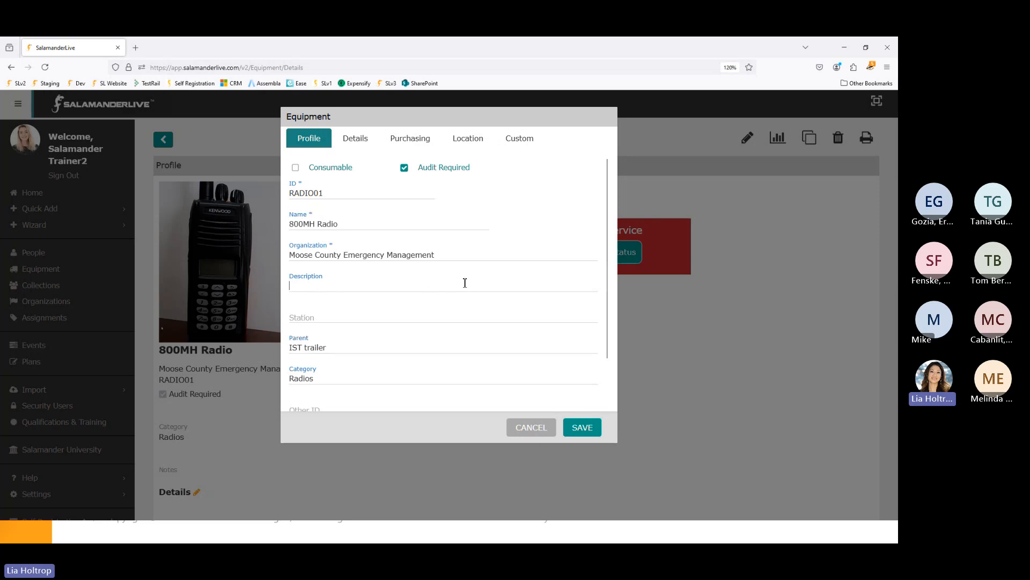
pyautogui.click(388, 317)
pyautogui.scroll(-1, 389, 318)
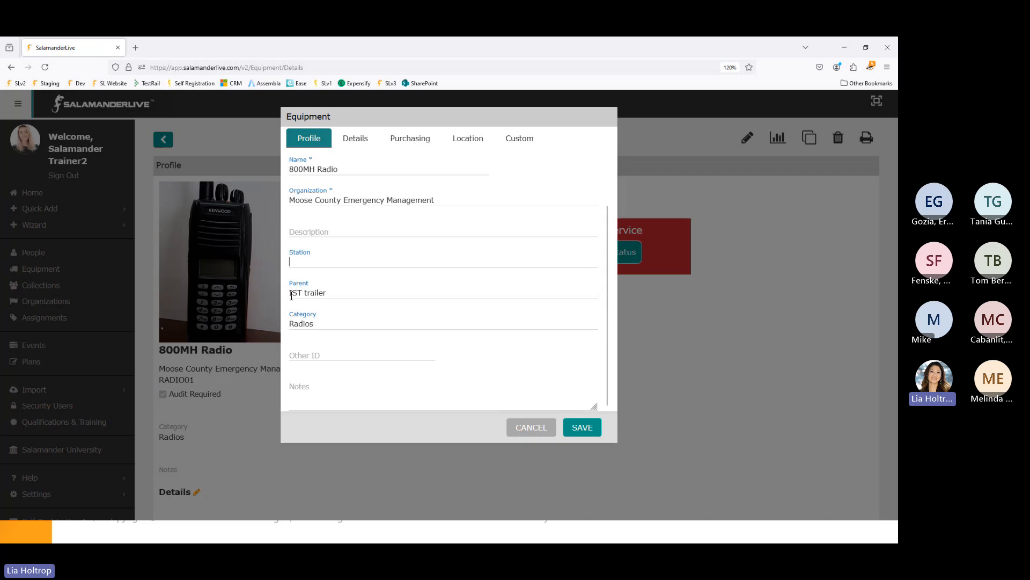
pyautogui.tripleClick(331, 293)
pyautogui.write('is')
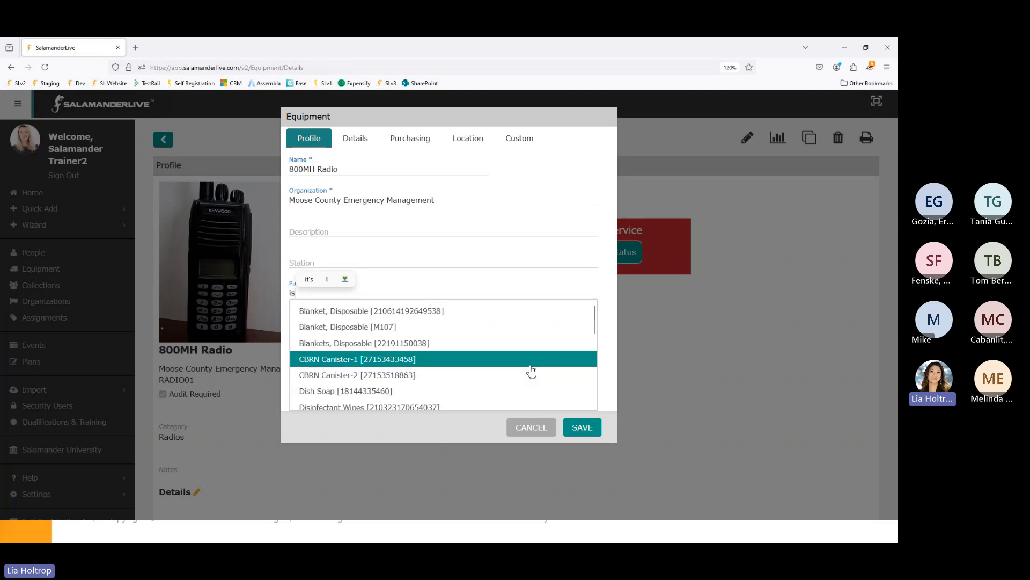
pyautogui.write('t t')
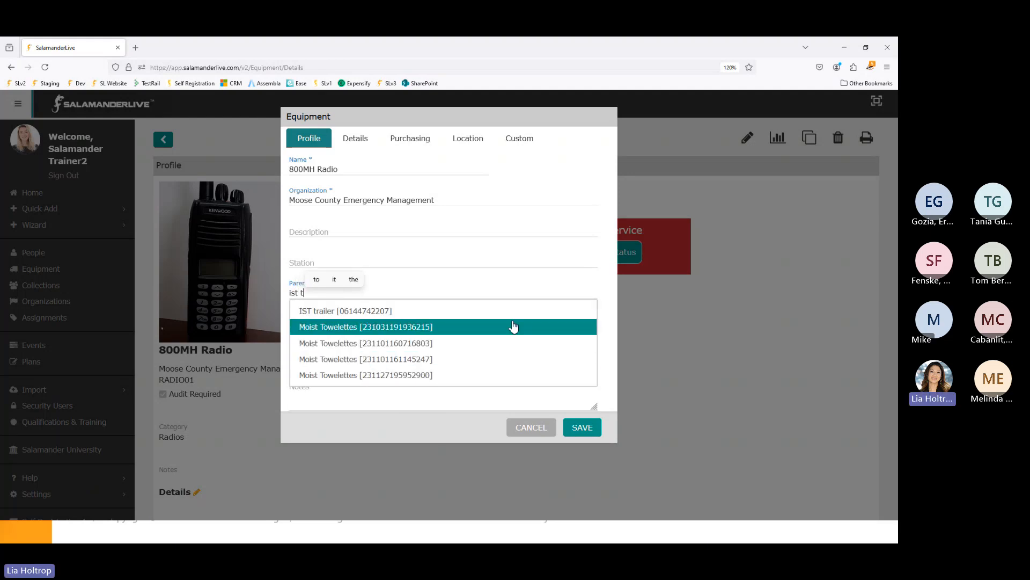
pyautogui.click(378, 316)
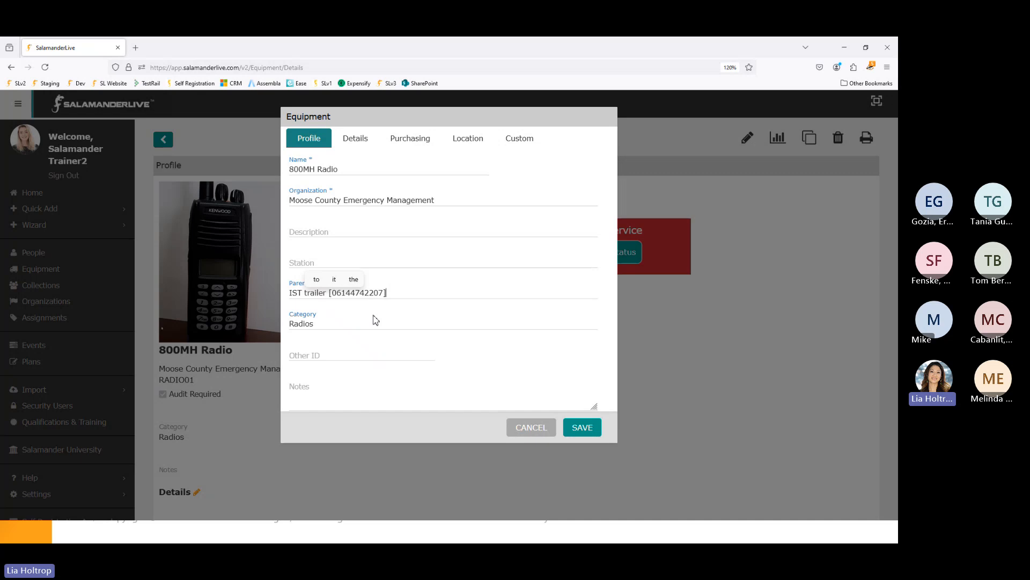
pyautogui.click(337, 324)
pyautogui.press('BackSpace')
pyautogui.press('BackSpace')
pyautogui.press('BackSpace')
pyautogui.press('BackSpace')
pyautogui.press('BackSpace')
pyautogui.press('BackSpace')
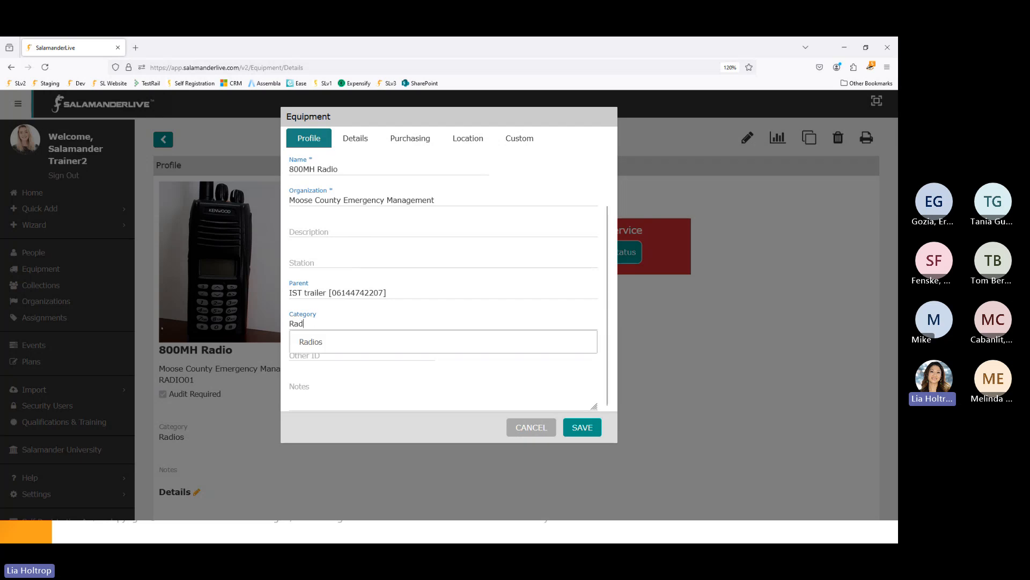
pyautogui.write('Rad')
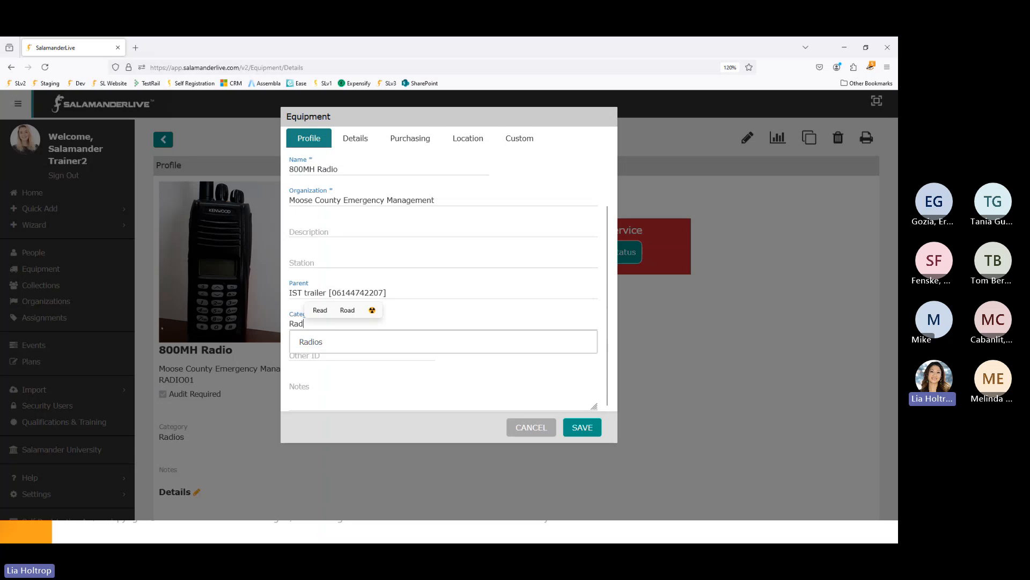
pyautogui.press('Escape')
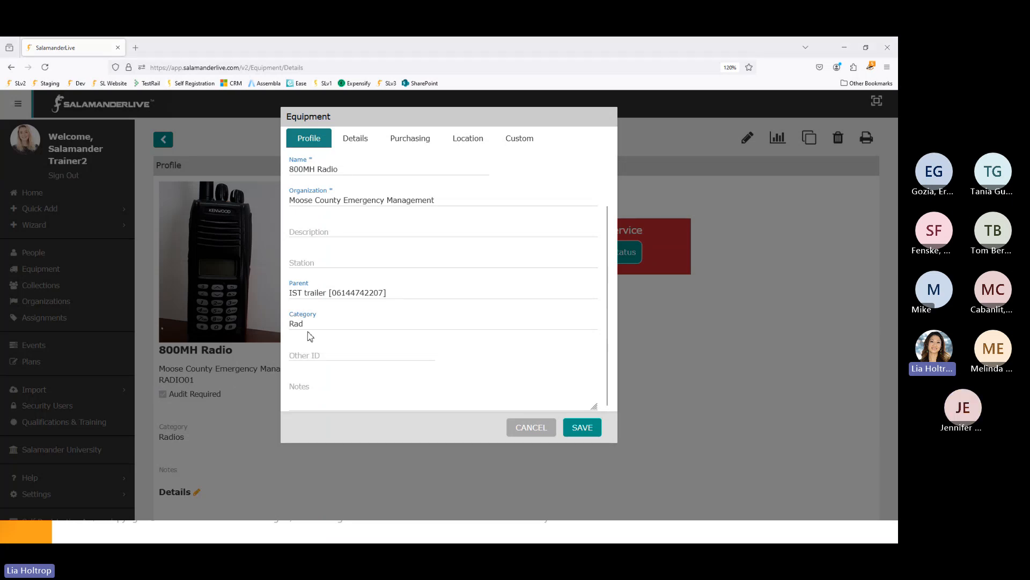
pyautogui.moveTo(308, 325); pyautogui.dragTo(287, 327)
pyautogui.write('tu')
pyautogui.press('BackSpace')
pyautogui.write('ru')
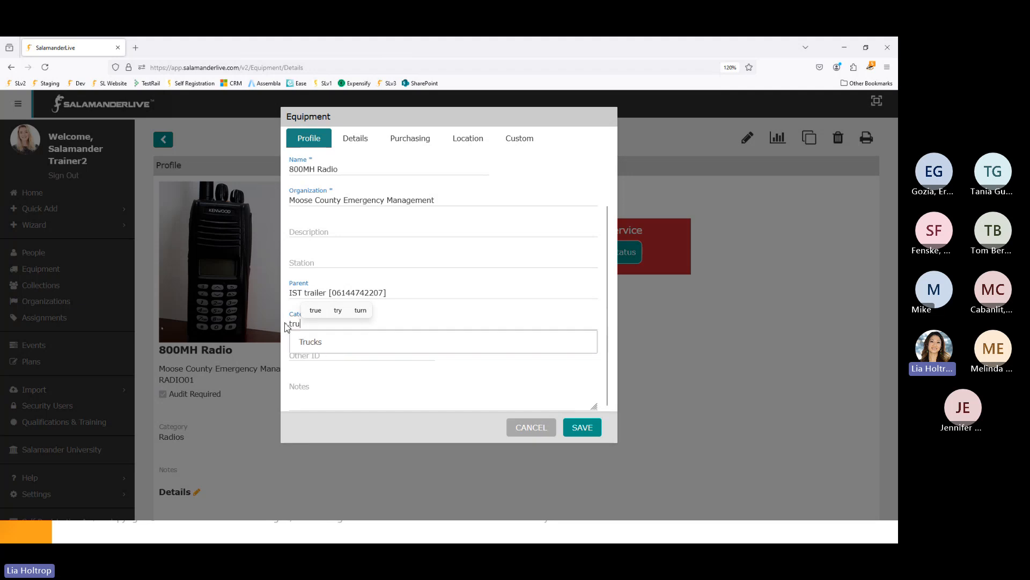
pyautogui.press('BackSpace')
pyautogui.press('BackSpace')
pyautogui.press('BackSpace')
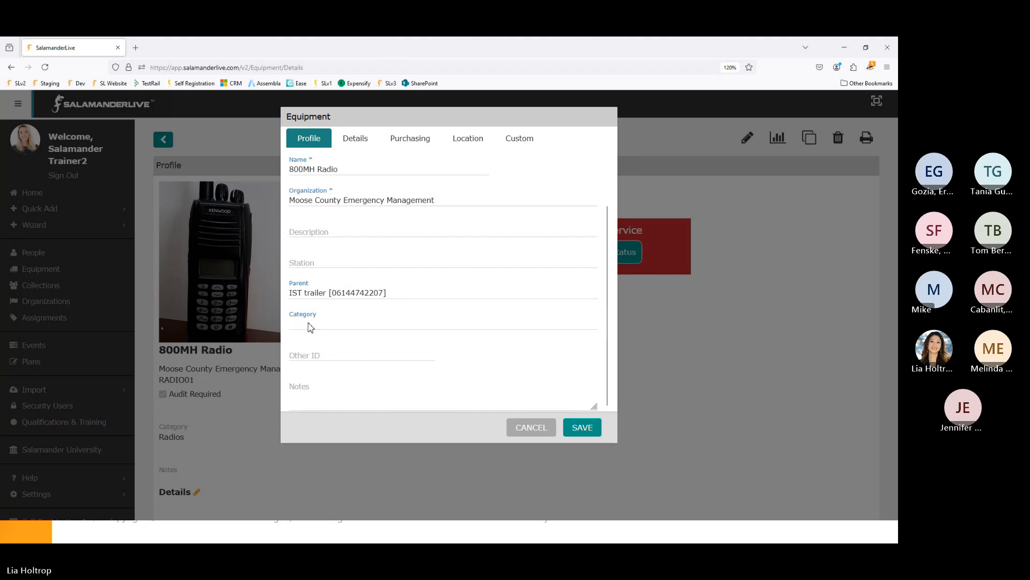
pyautogui.write('Radio')
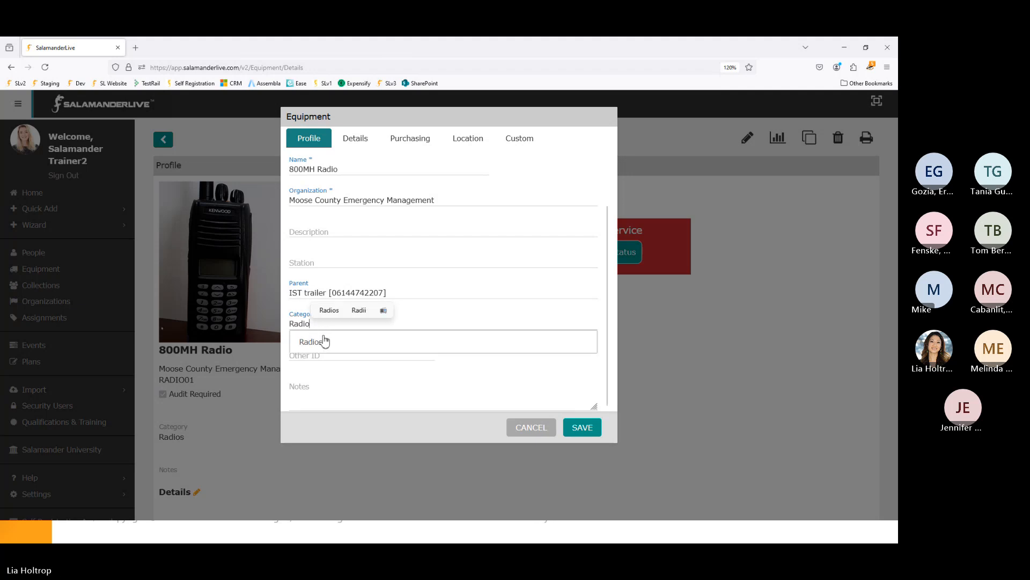
pyautogui.click(322, 340)
pyautogui.click(334, 356)
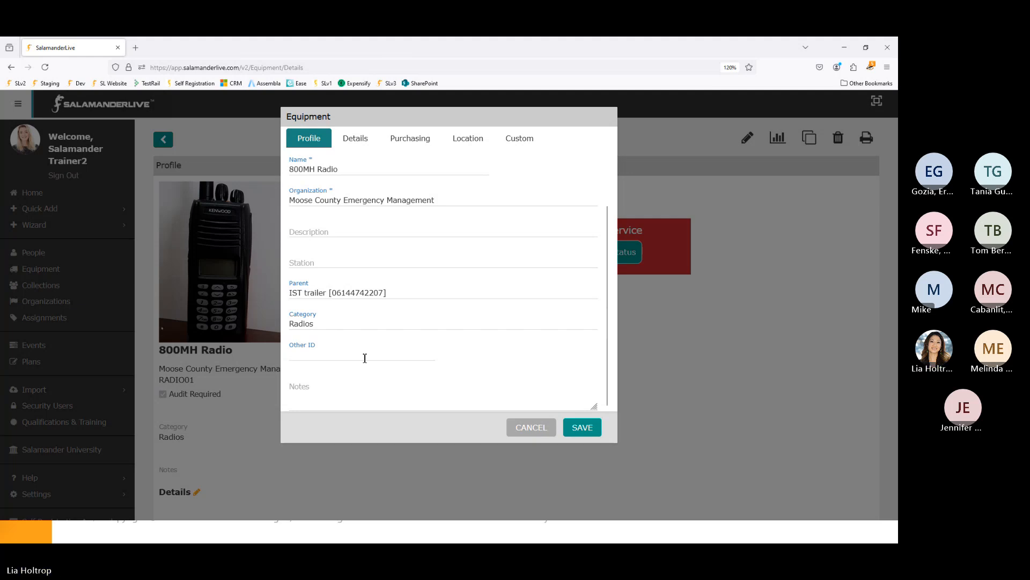
pyautogui.scroll(2, 364, 358)
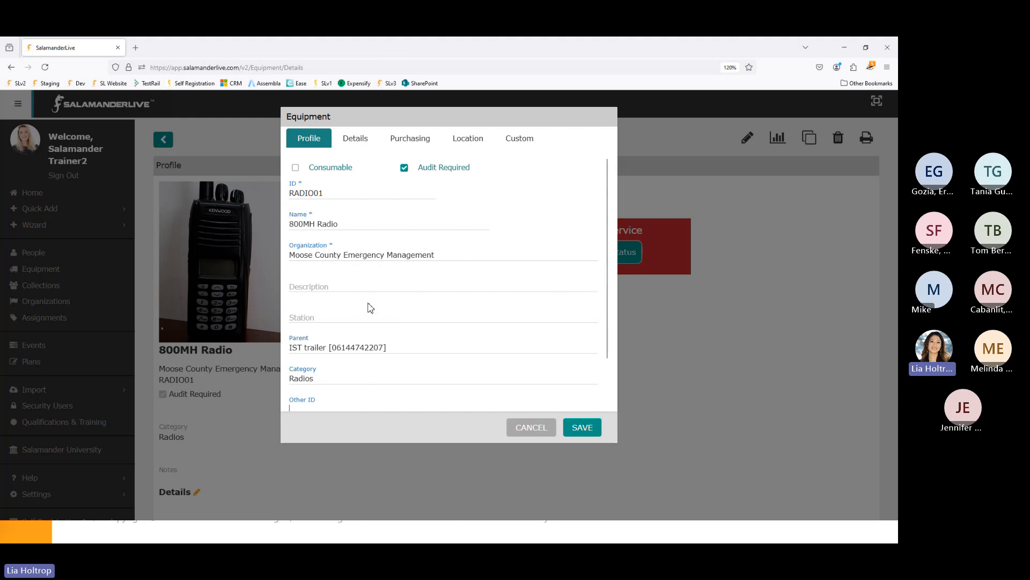
pyautogui.scroll(-2, 371, 307)
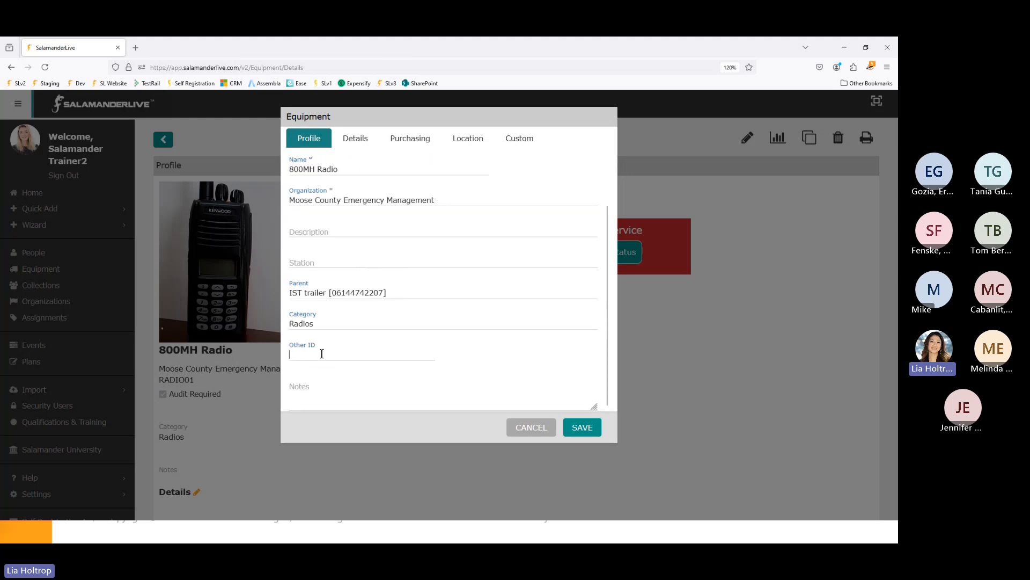
pyautogui.click(314, 389)
# - Check the NIMS Type list without changing it, then open the FEMA rates link from Purchasing
pyautogui.click(366, 143)
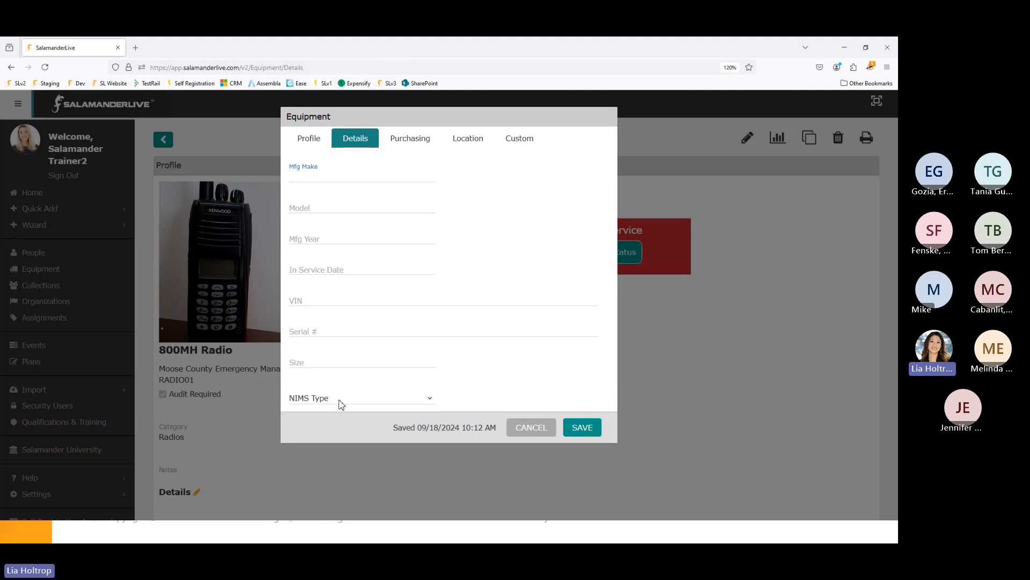
pyautogui.click(385, 403)
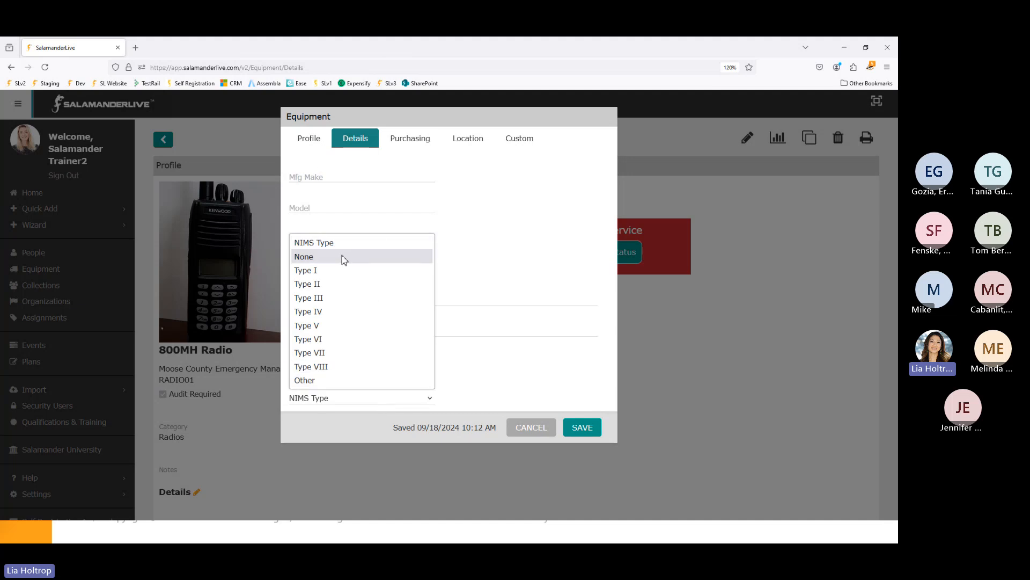
pyautogui.click(552, 390)
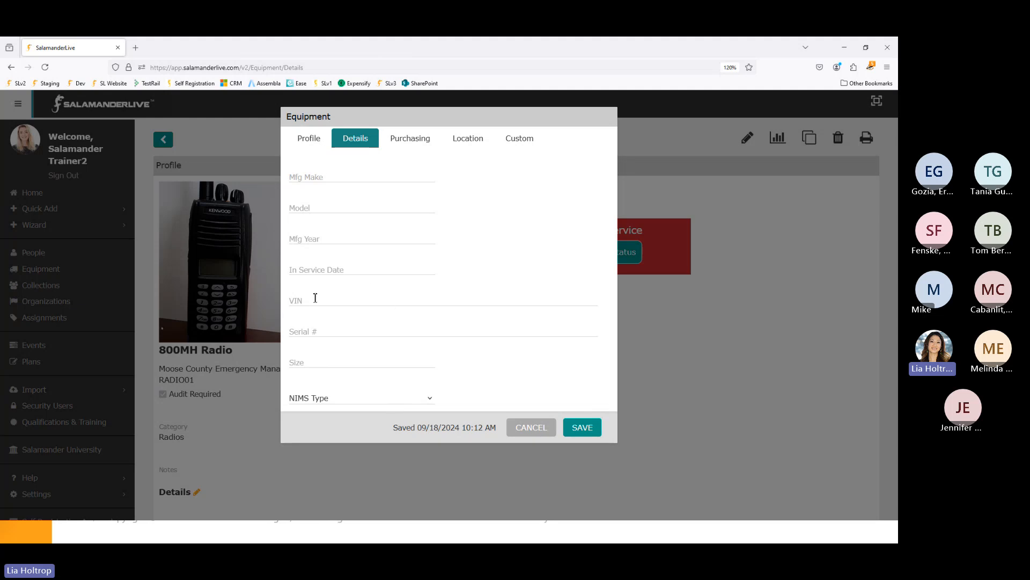
pyautogui.click(423, 139)
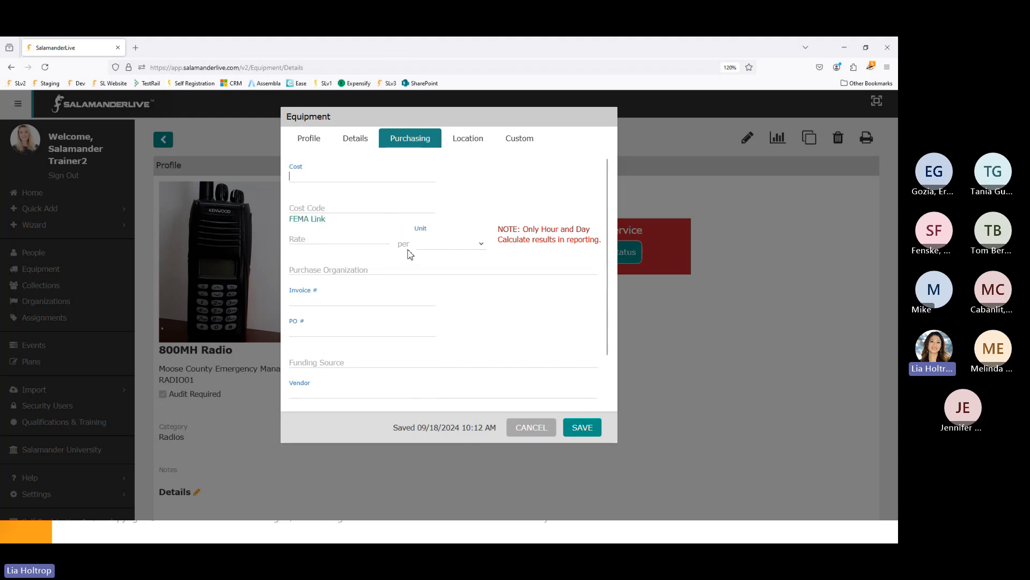
pyautogui.click(320, 226)
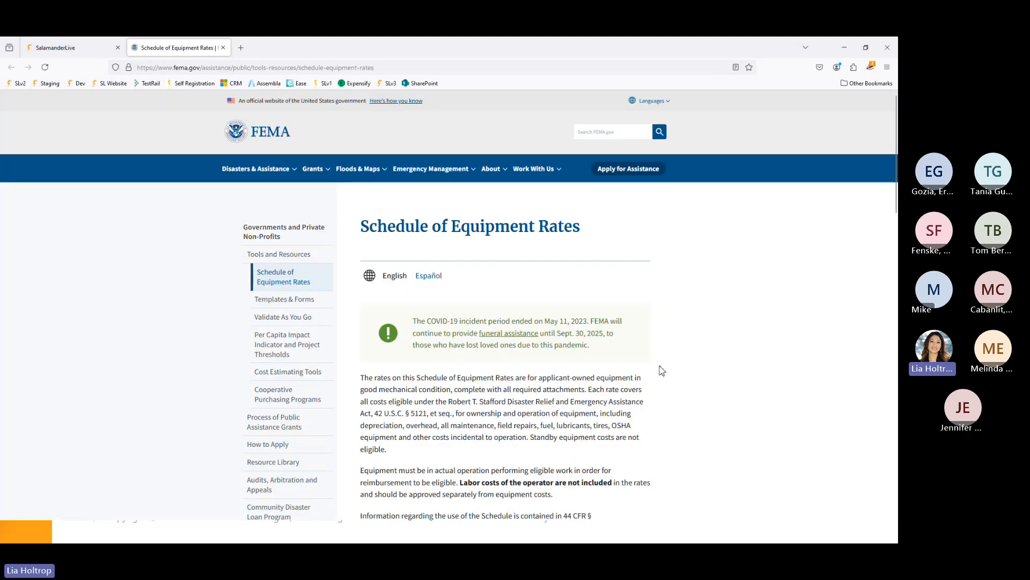
# - Review FEMA's 2023 Schedule of Equipment Rates table, then return to the SalamanderLive tab
pyautogui.scroll(-6, 662, 371)
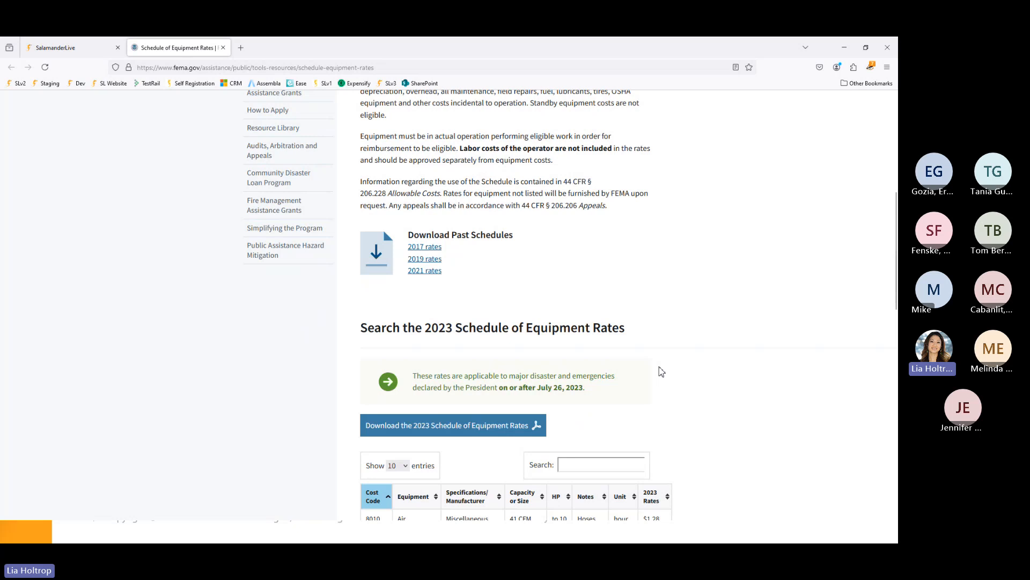
pyautogui.scroll(-5, 662, 371)
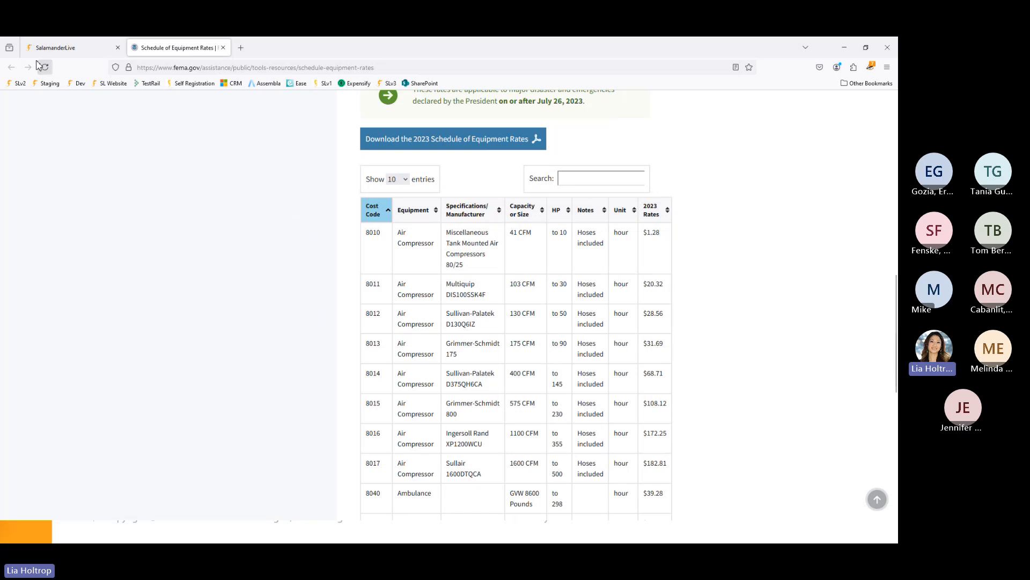
pyautogui.click(62, 54)
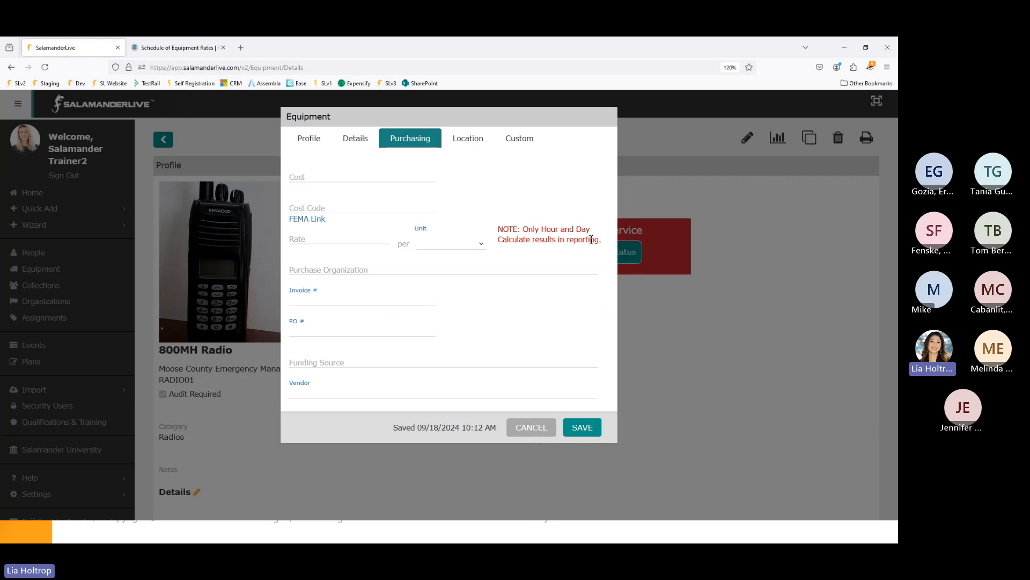
pyautogui.click(382, 272)
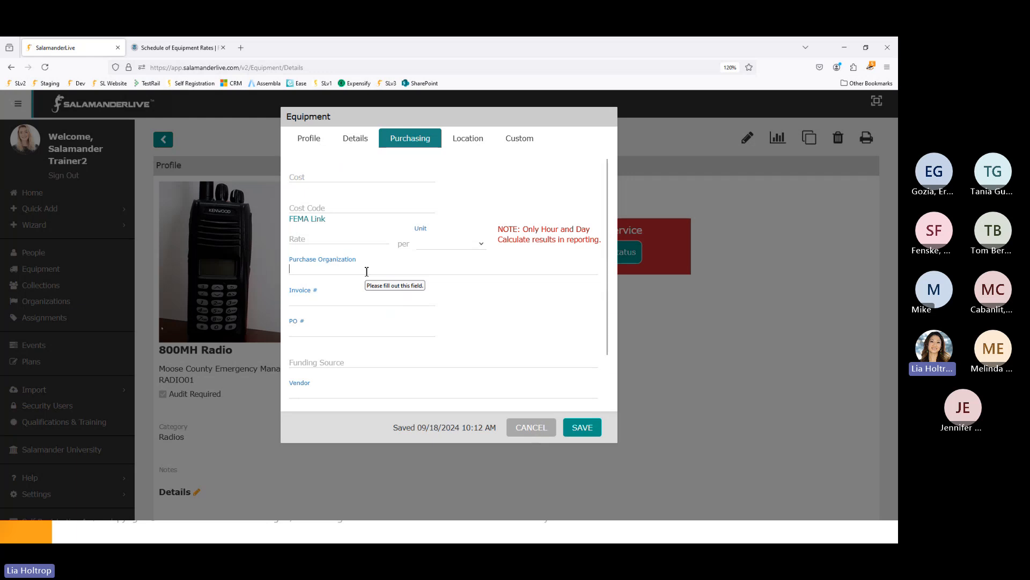
pyautogui.write('sal')
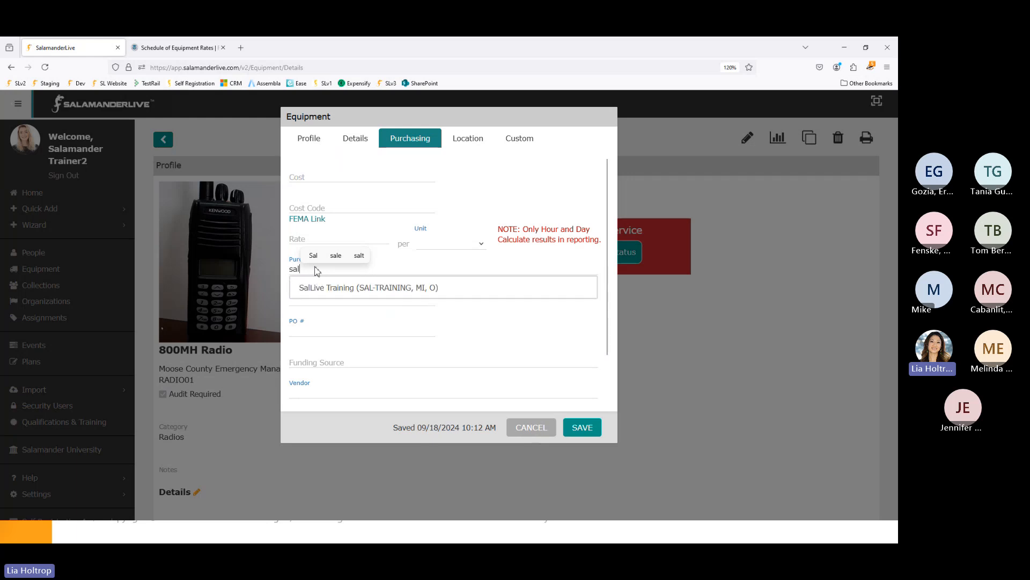
pyautogui.press('BackSpace')
pyautogui.press('BackSpace')
pyautogui.press('BackSpace')
pyautogui.write('mo')
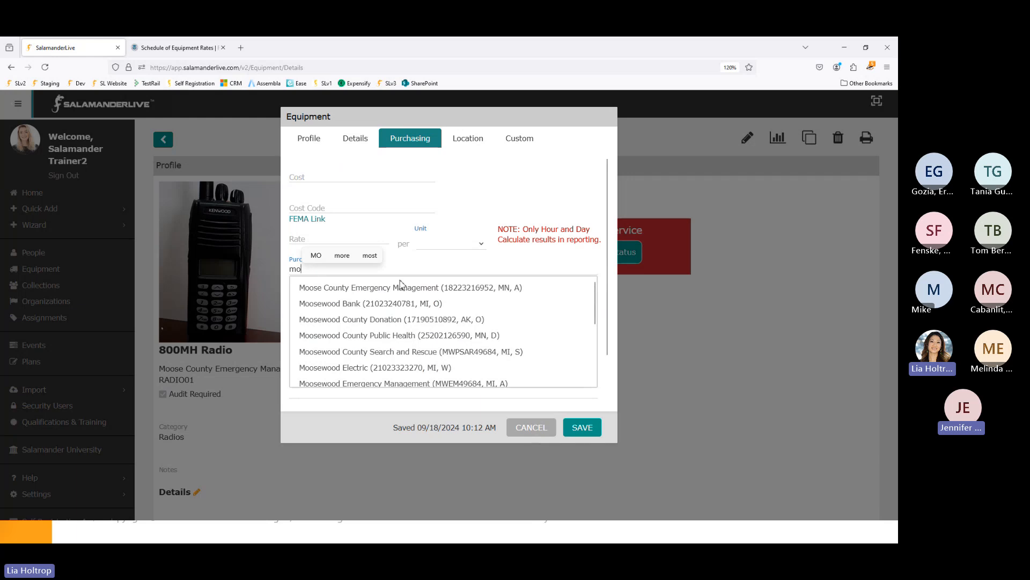
pyautogui.scroll(-1, 421, 348)
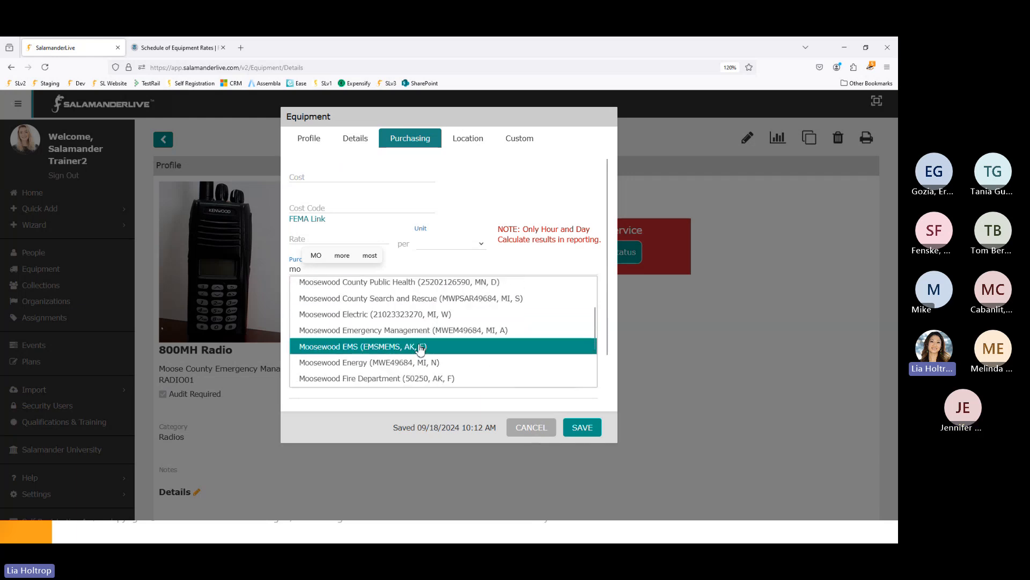
pyautogui.scroll(-1, 418, 373)
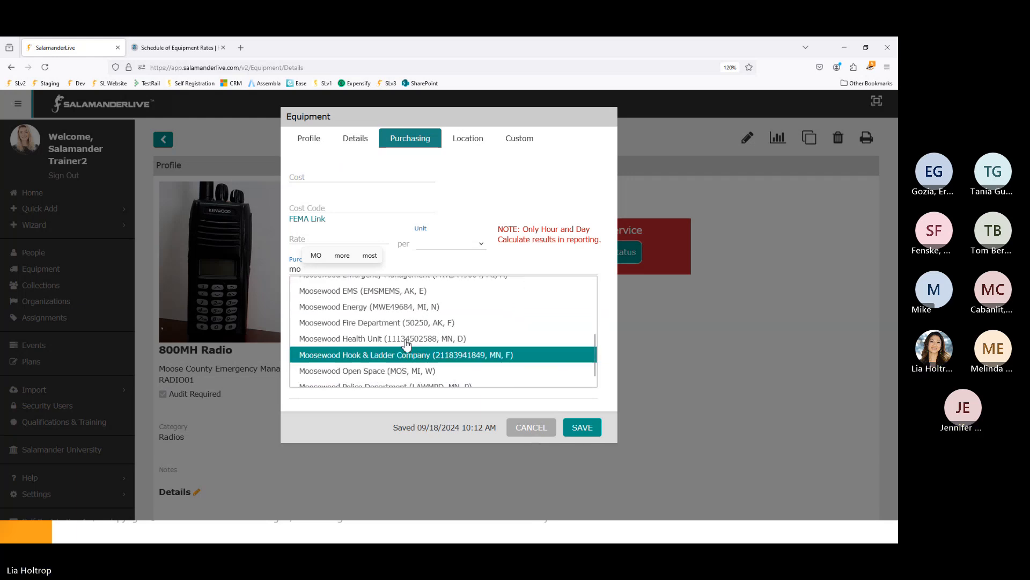
pyautogui.scroll(2, 406, 344)
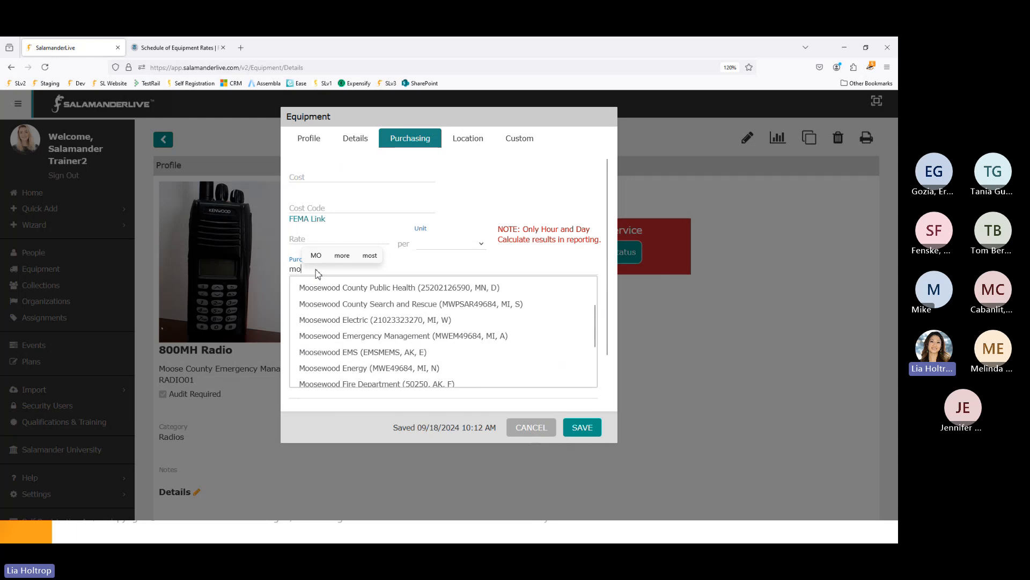
pyautogui.press('BackSpace')
pyautogui.press('BackSpace')
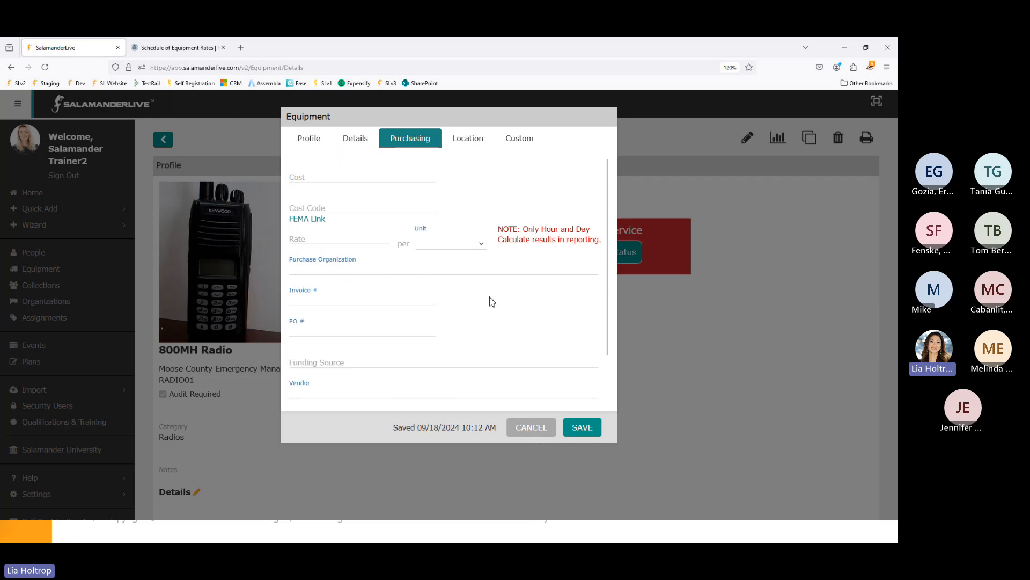
pyautogui.click(323, 270)
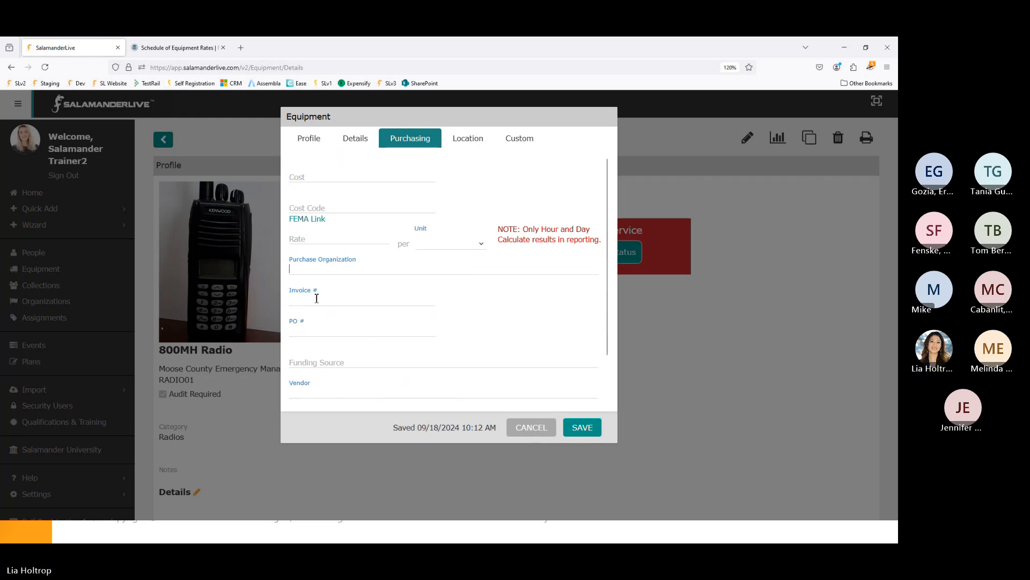
pyautogui.scroll(-2, 337, 370)
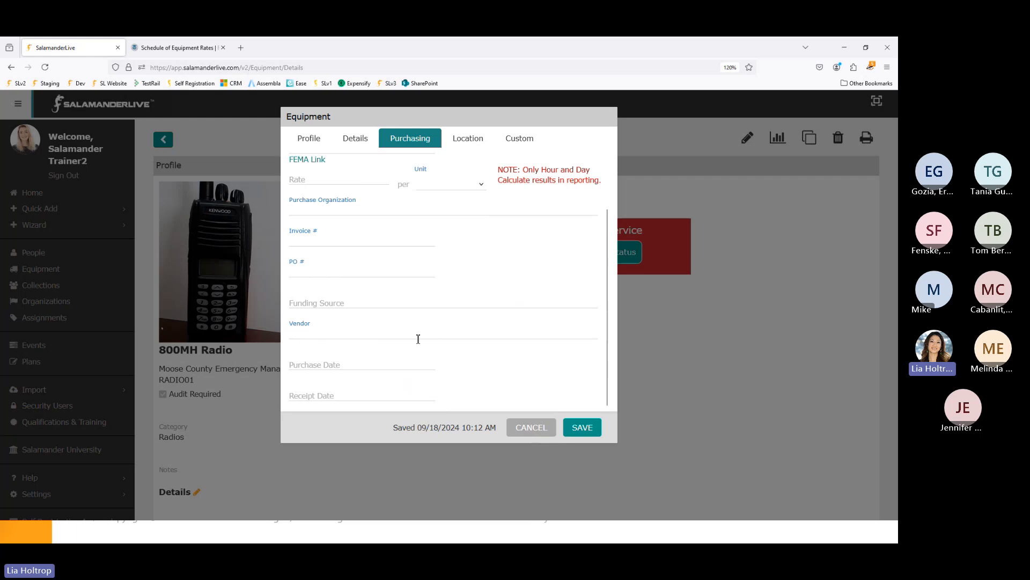
# - Mark the 800MH Radio Deployable on the Location tab, keeping its Apple Valley address and coordinates
pyautogui.click(473, 149)
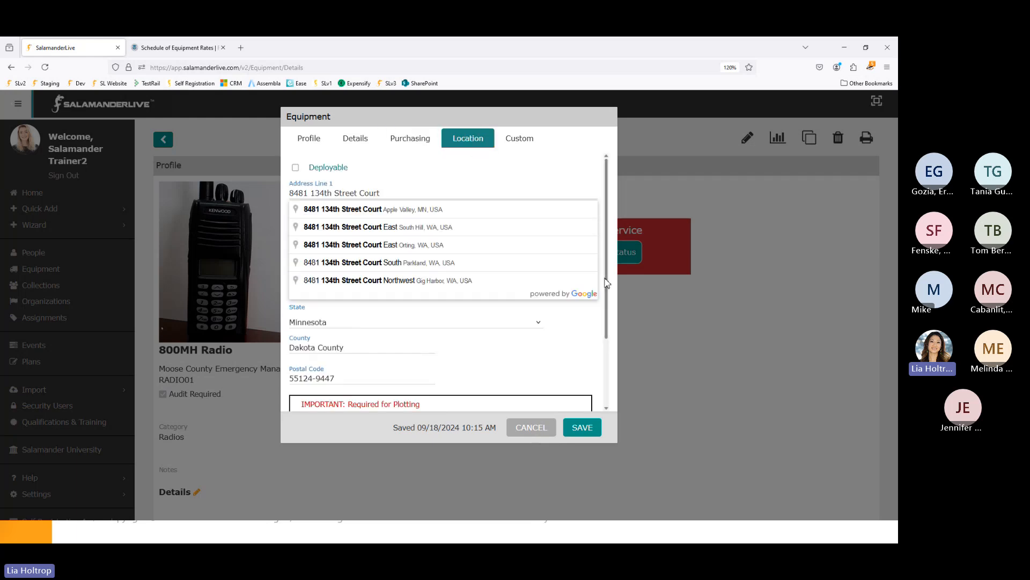
pyautogui.click(593, 186)
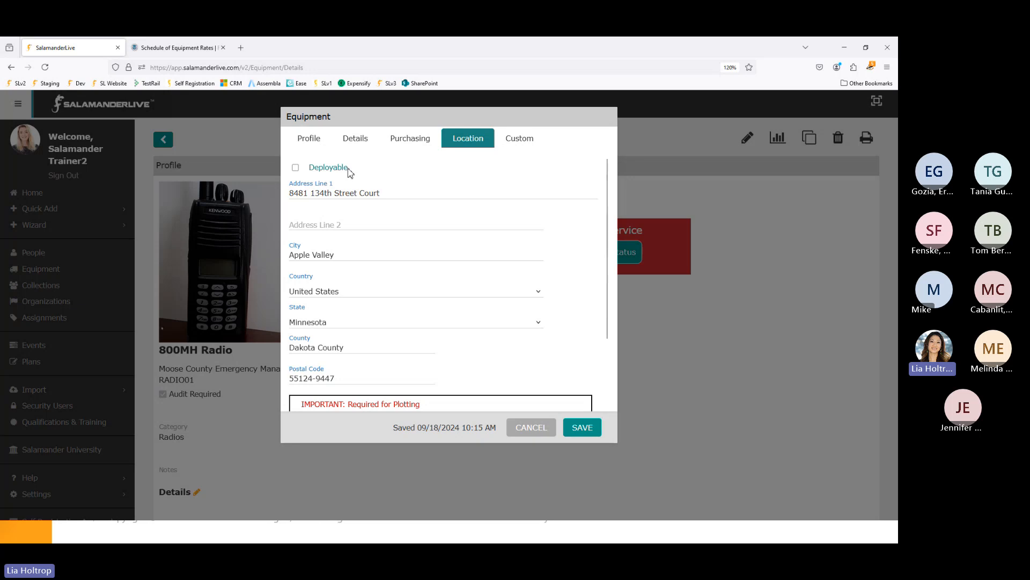
pyautogui.click(295, 169)
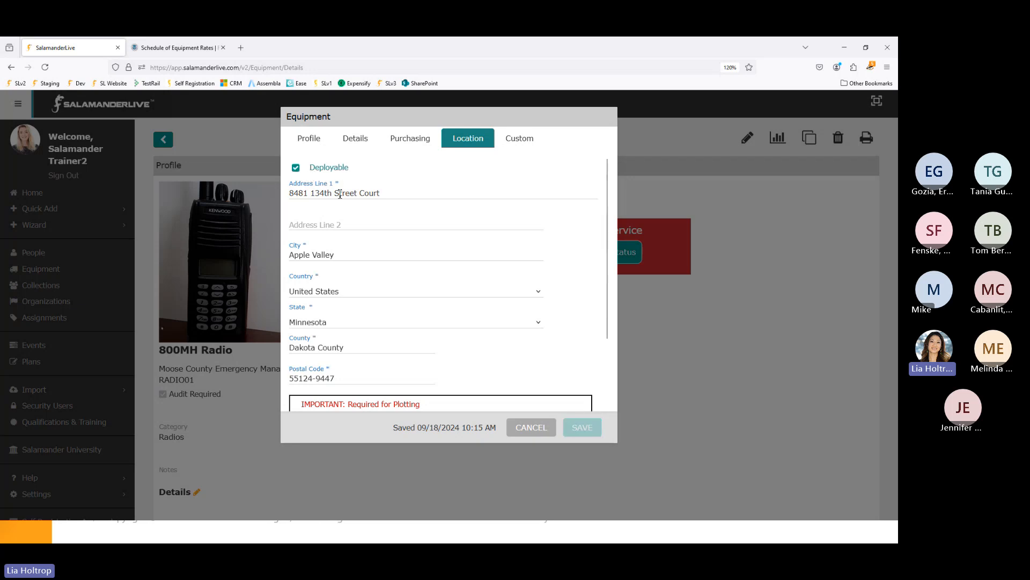
pyautogui.scroll(-3, 327, 320)
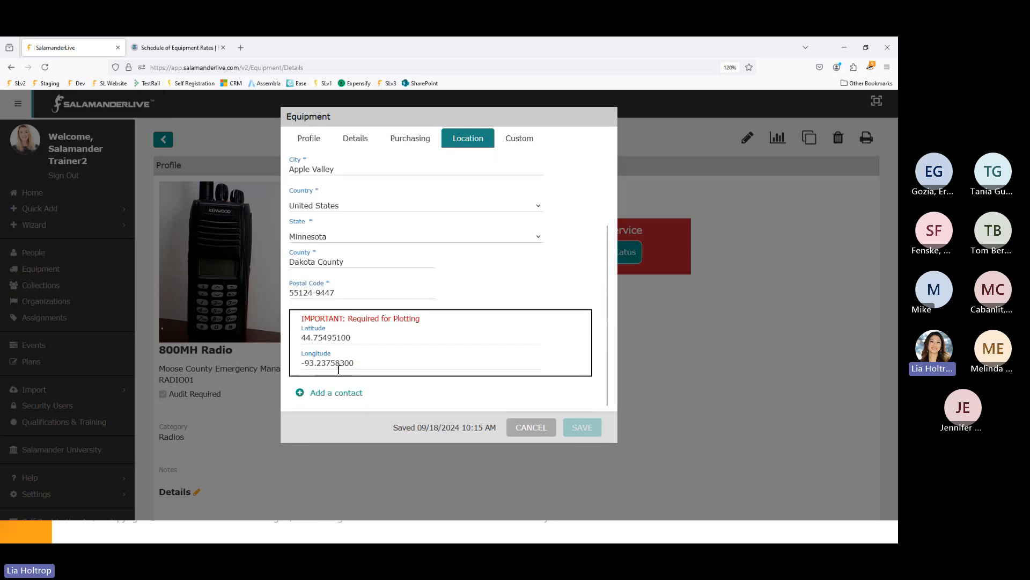
# - Add a location contact with the contact's first and last name, phone number and e-mail address
pyautogui.click(359, 391)
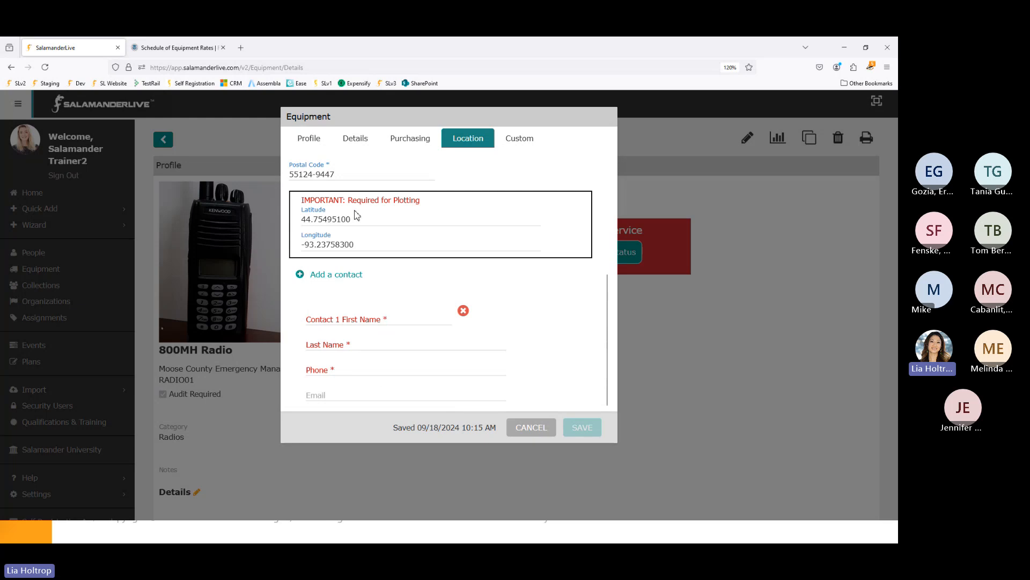
pyautogui.scroll(5, 369, 236)
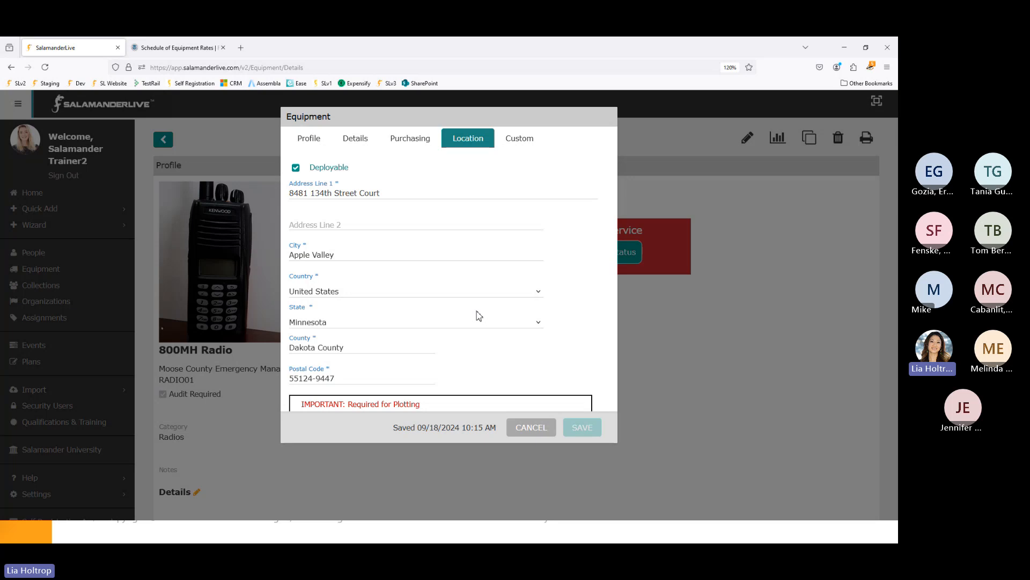
pyautogui.scroll(-4, 479, 315)
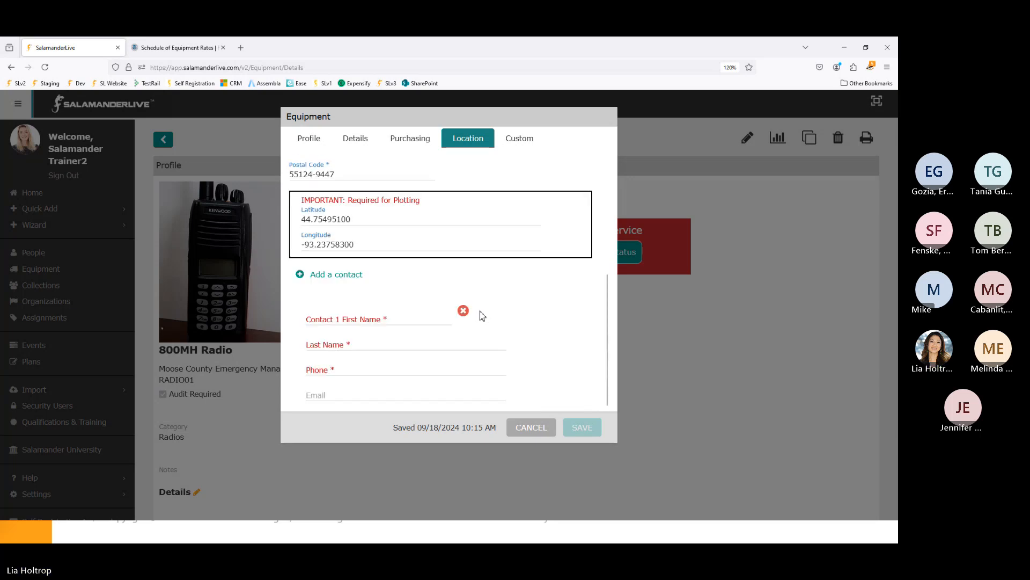
pyautogui.click(349, 318)
pyautogui.write('Lia')
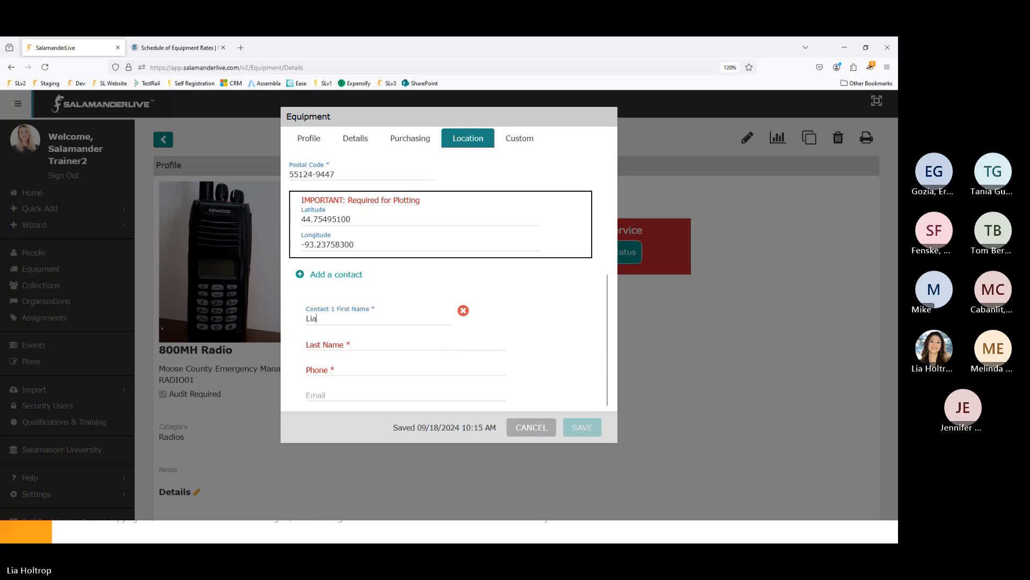
pyautogui.press('Tab')
pyautogui.write('Training')
pyautogui.press('Tab')
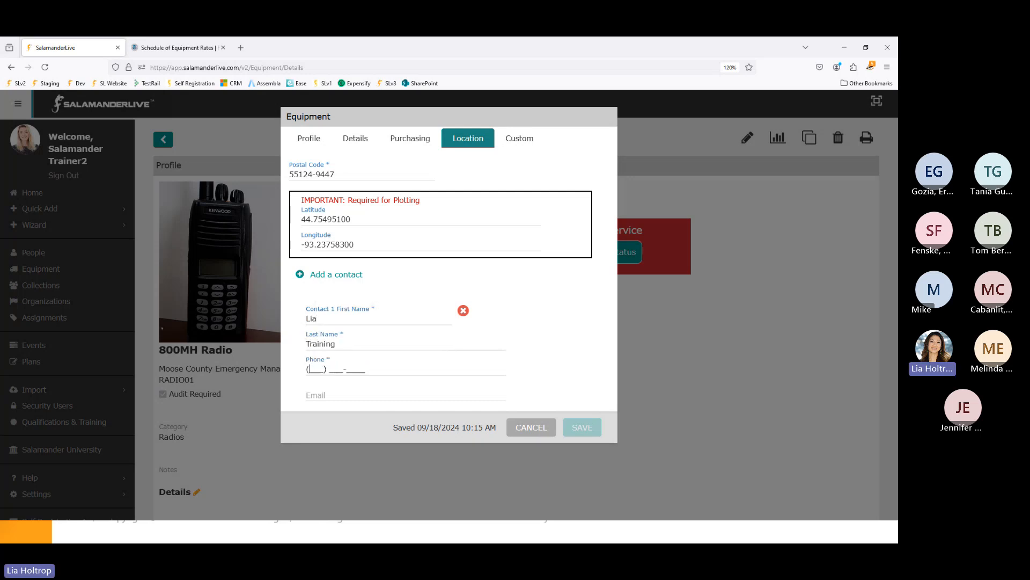
pyautogui.write('8888888888')
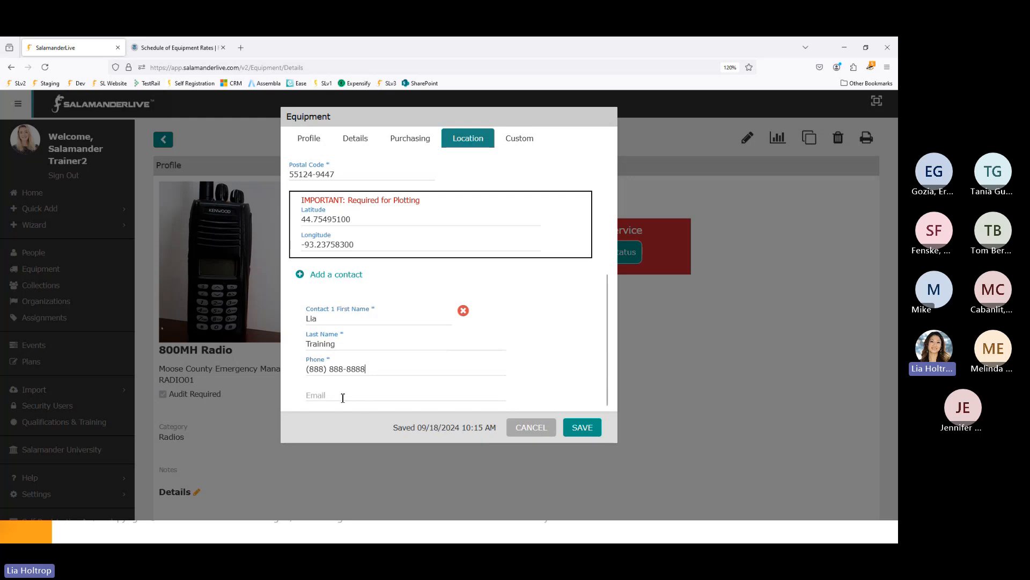
pyautogui.click(340, 397)
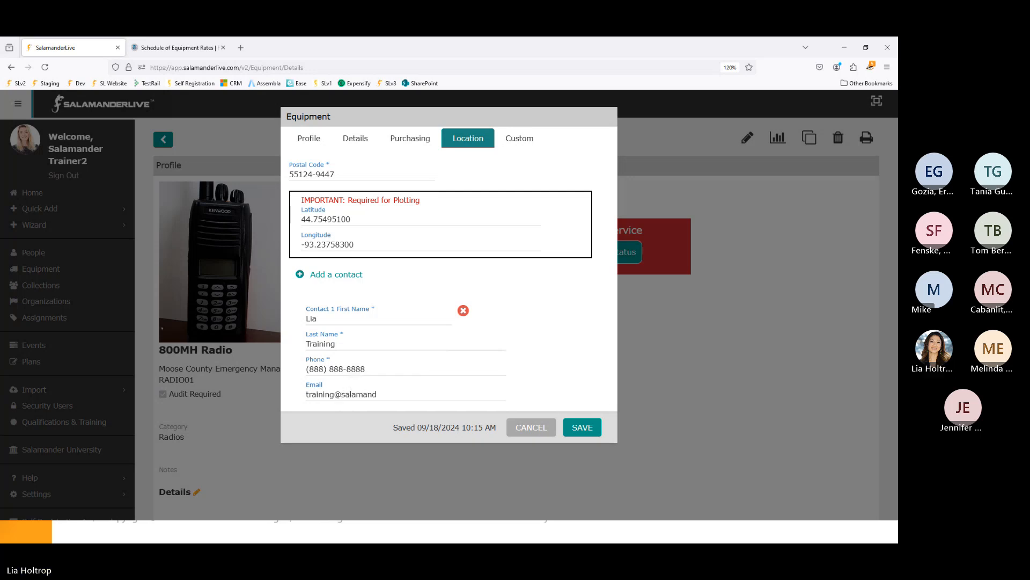
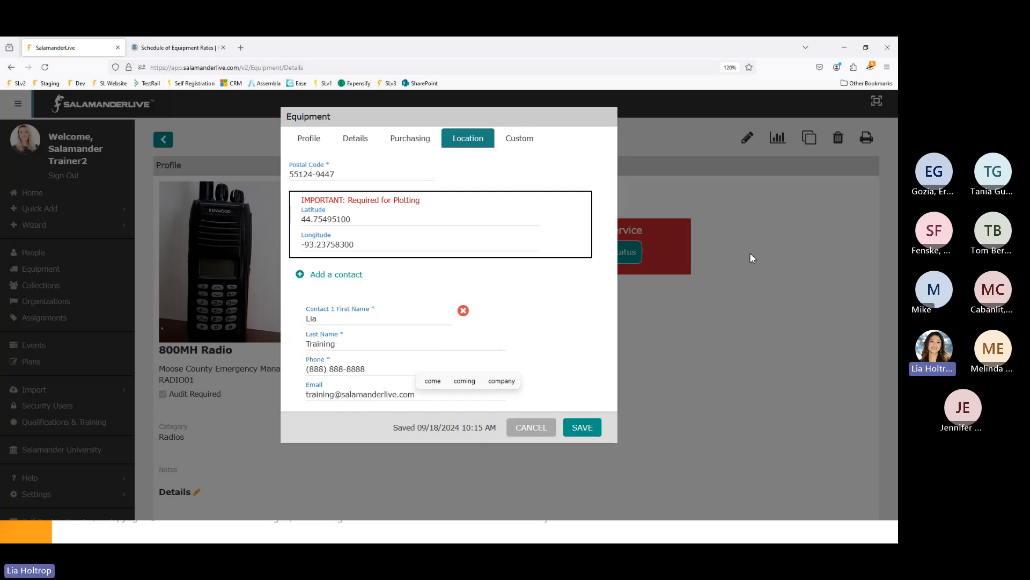
pyautogui.click(529, 141)
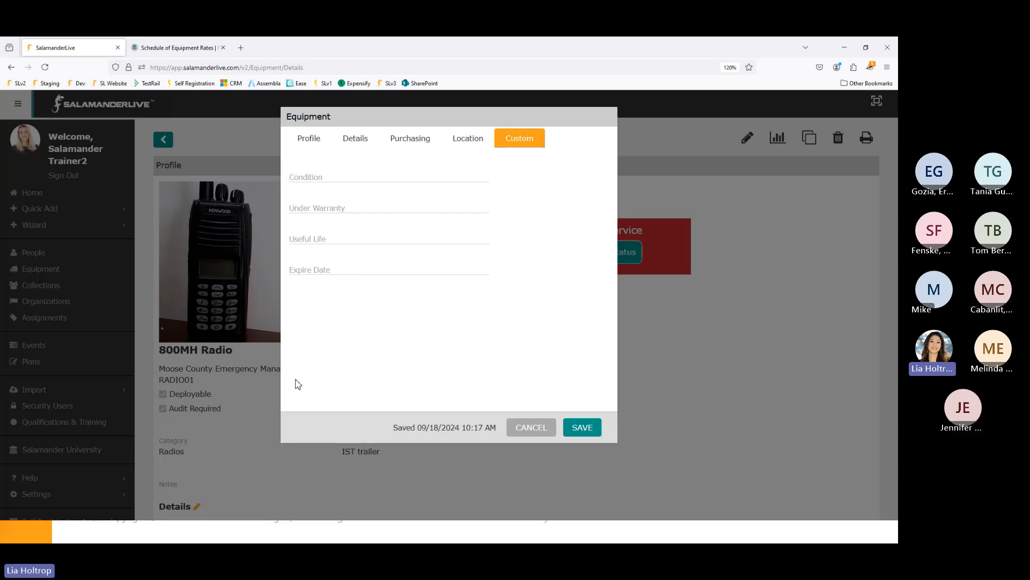
# - Save the 800MH Radio's edits so its profile lists it as Deployable
pyautogui.click(590, 432)
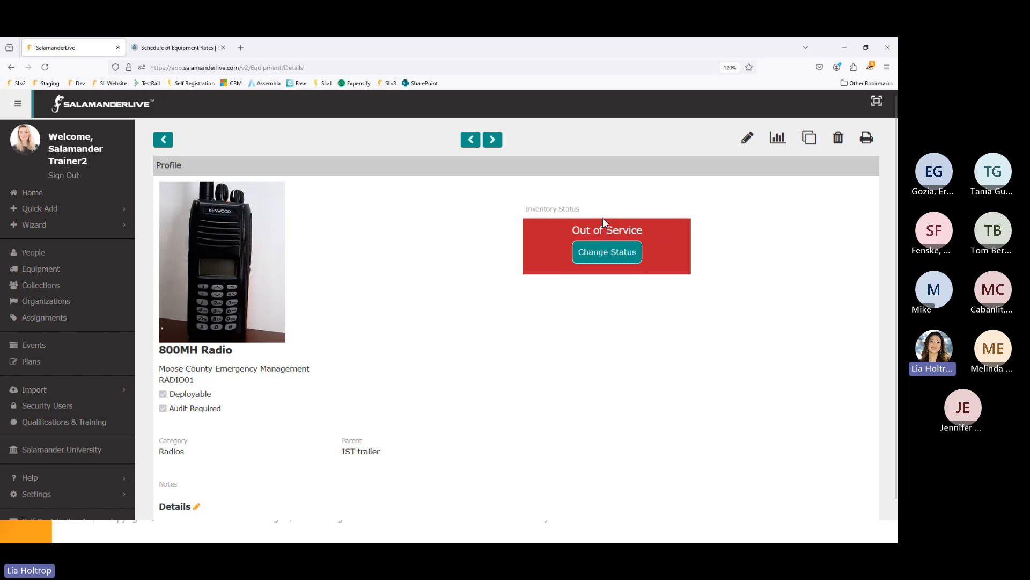
# - Change the 800MH Radio's status from Out of Service to Available and save
pyautogui.click(618, 259)
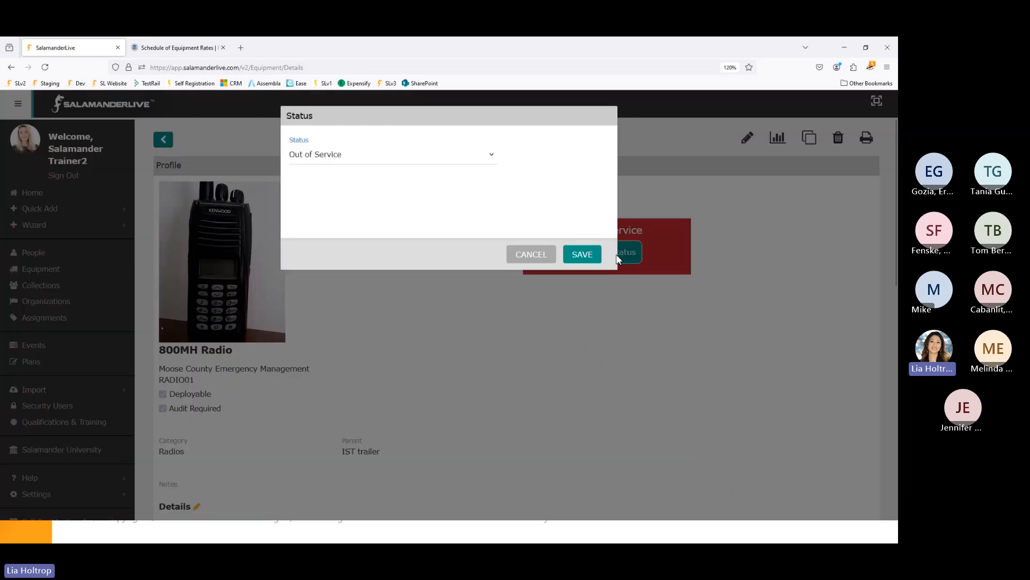
pyautogui.click(393, 160)
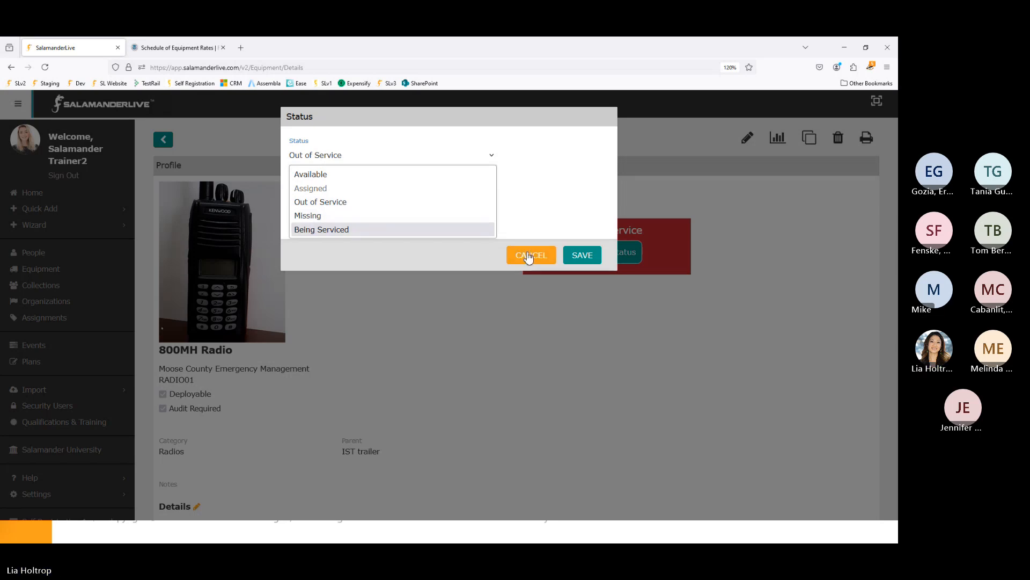
pyautogui.click(327, 175)
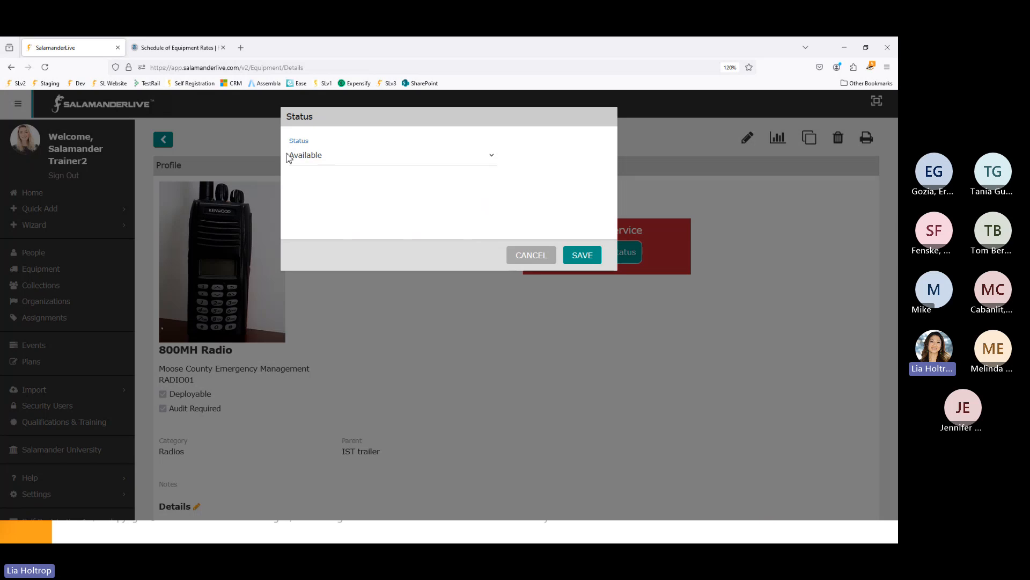
pyautogui.click(578, 258)
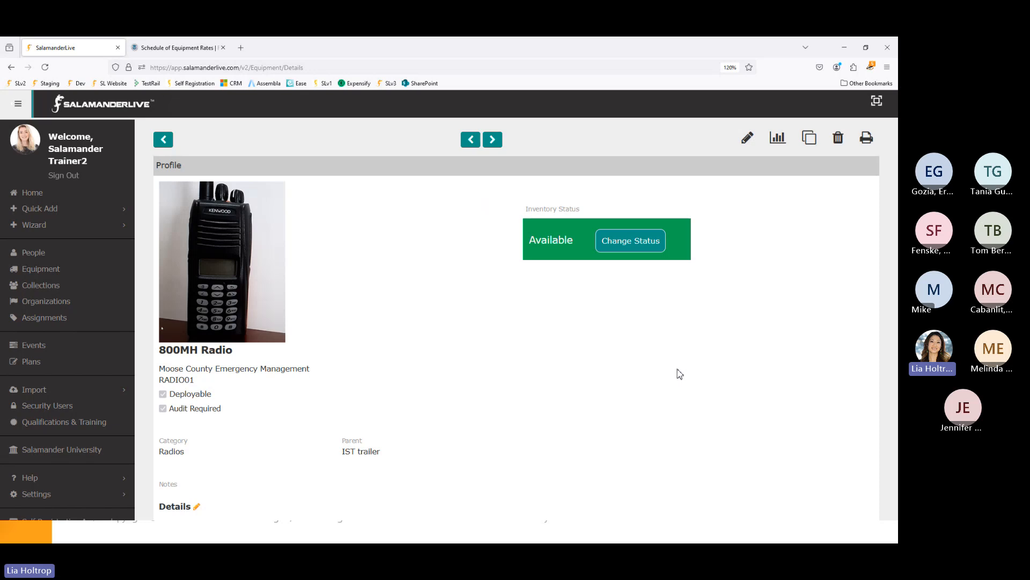
pyautogui.moveTo(217, 246)
pyautogui.scroll(-4, 249, 341)
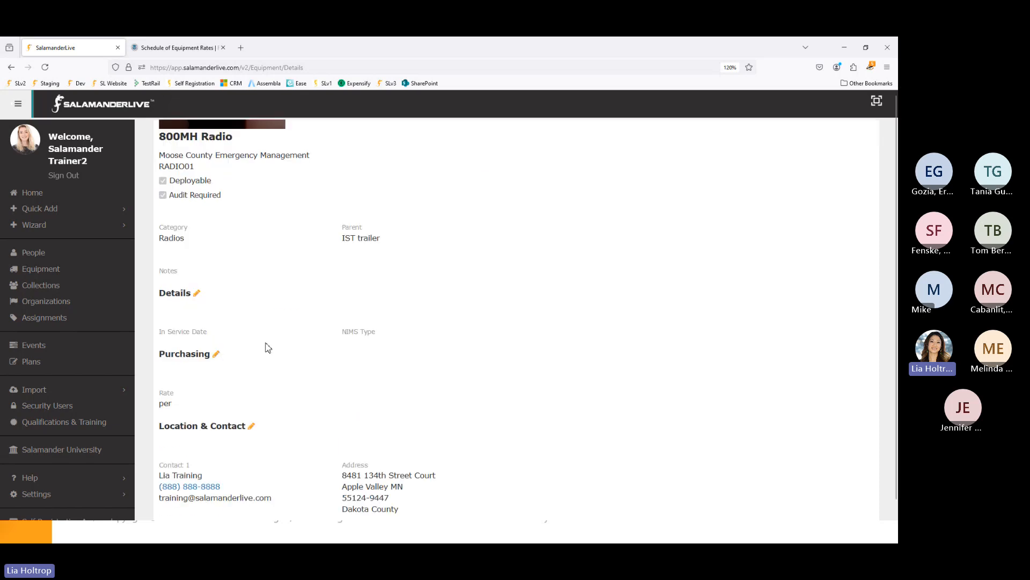
pyautogui.scroll(-5, 273, 347)
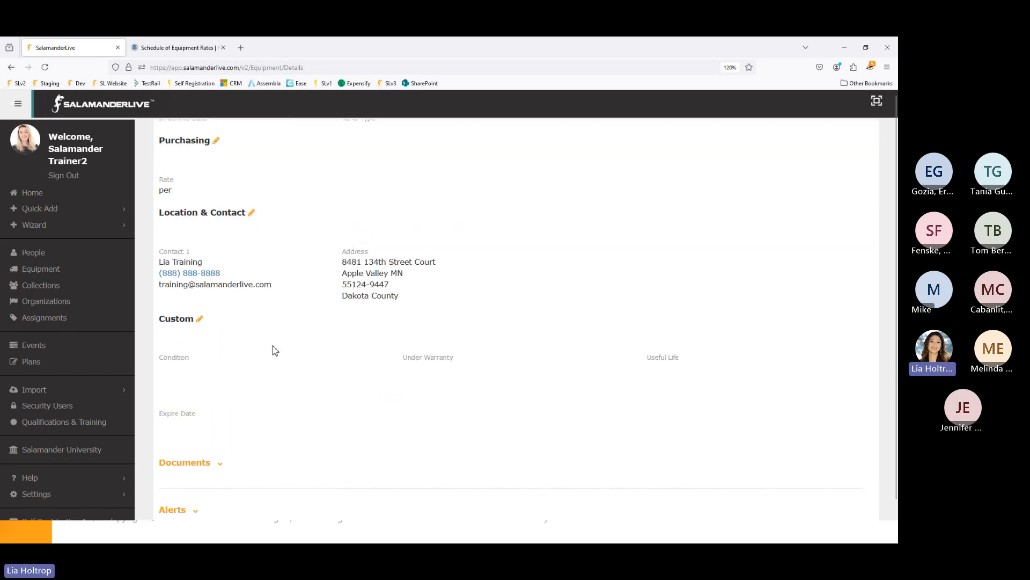
pyautogui.scroll(-1, 344, 472)
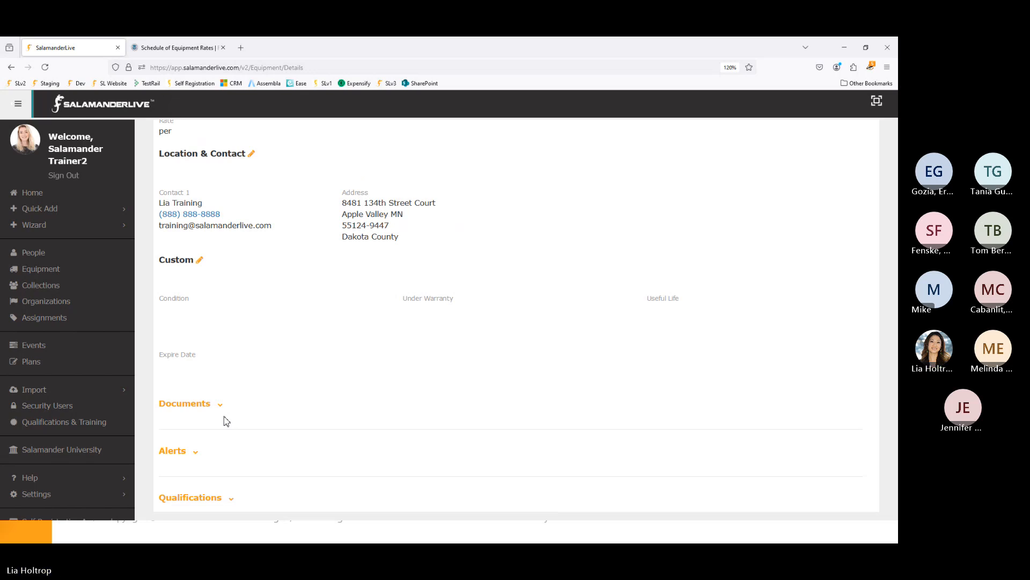
pyautogui.scroll(-1, 215, 424)
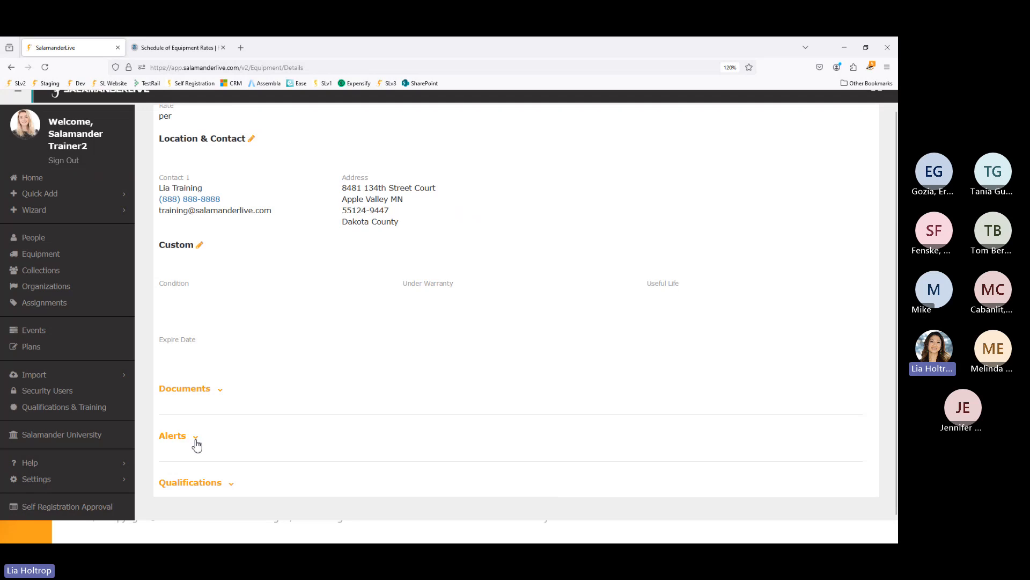
# - Expand the radio's Alerts list and review the monthly Change Battery and expired alerts
pyautogui.click(196, 443)
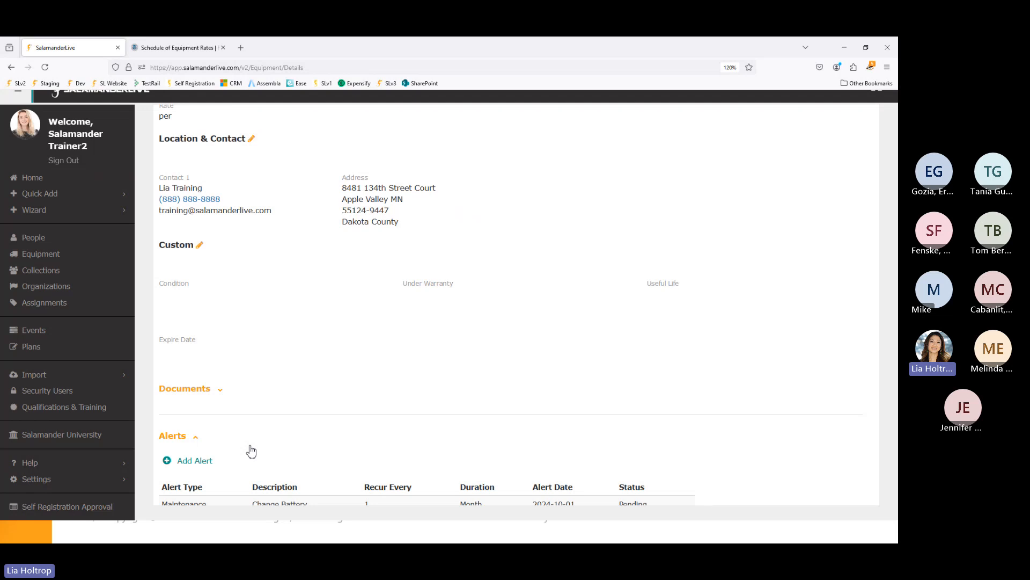
pyautogui.scroll(-3, 253, 410)
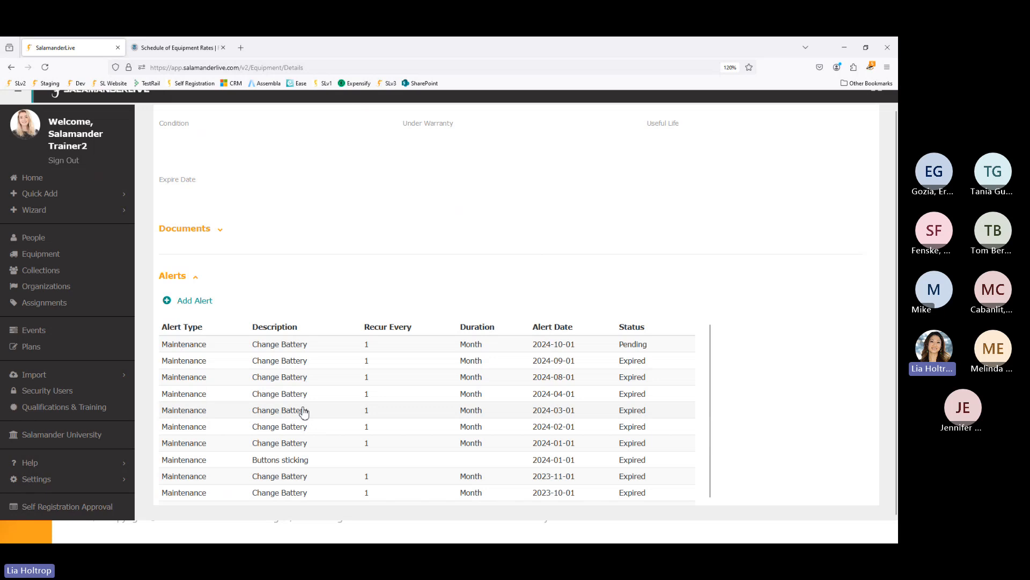
pyautogui.scroll(-5, 303, 413)
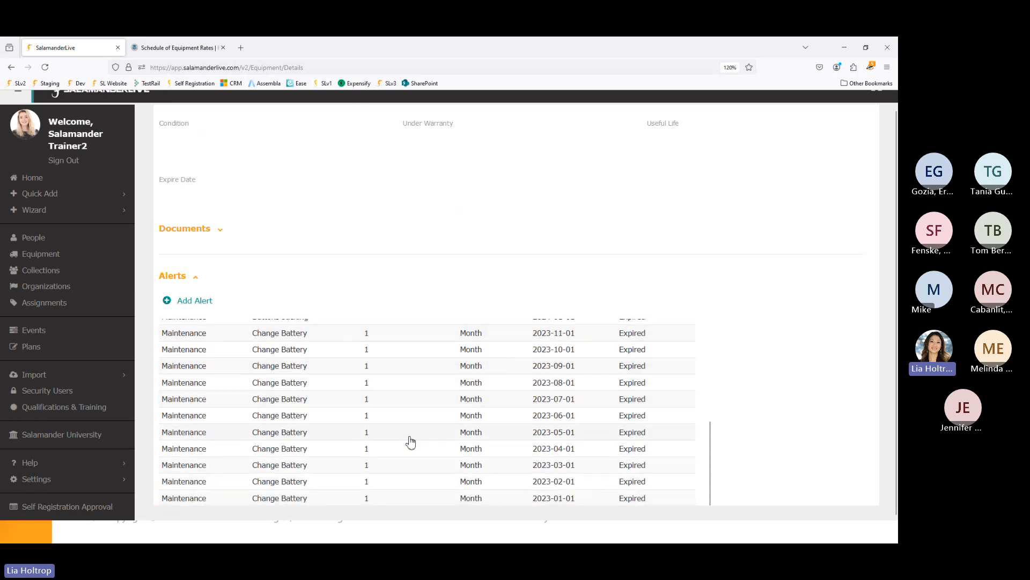
pyautogui.scroll(3, 527, 495)
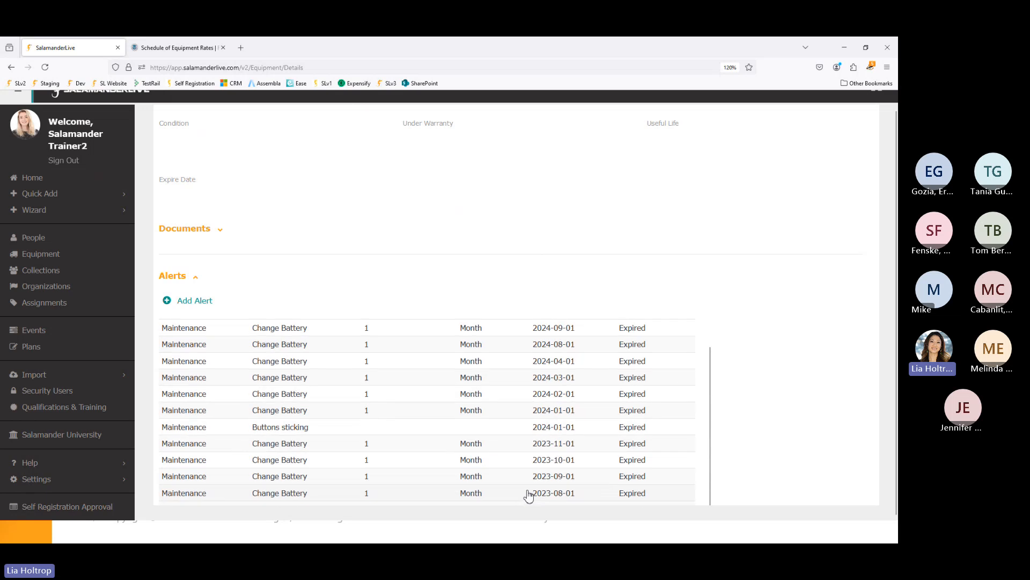
pyautogui.scroll(1, 527, 495)
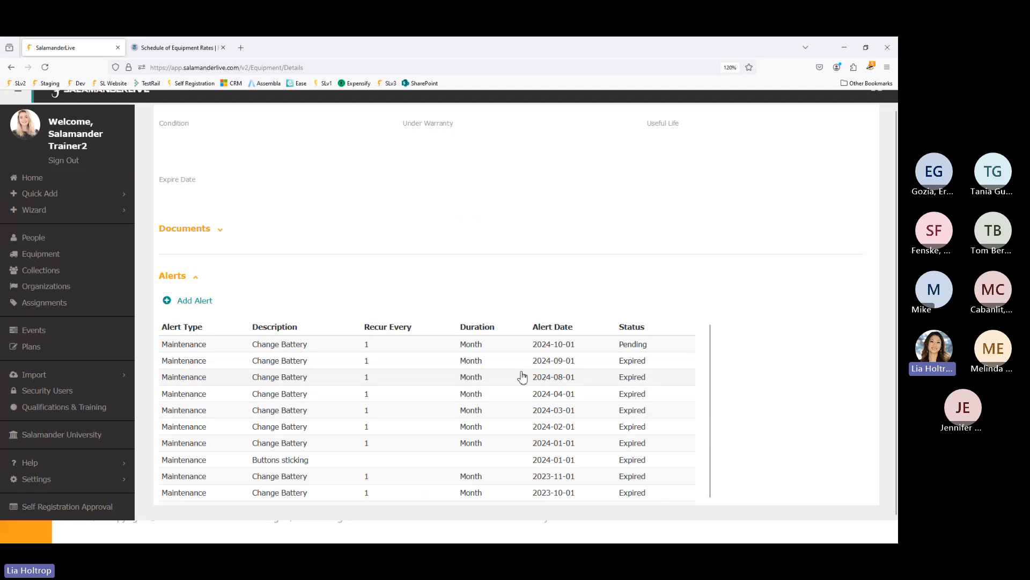
# - Start a new alert for the 800MH Radio with alert type Repair
pyautogui.click(195, 302)
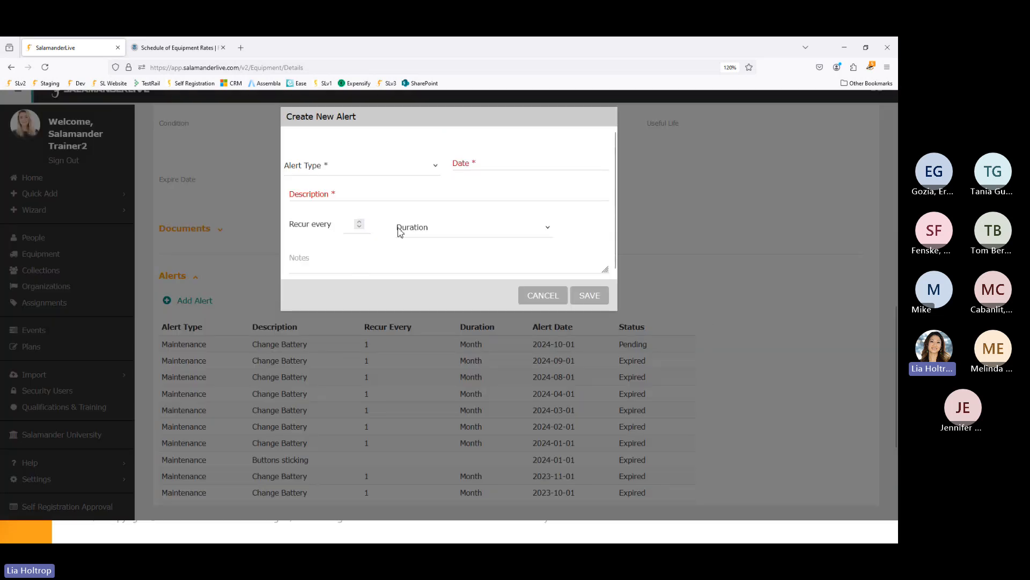
pyautogui.click(430, 175)
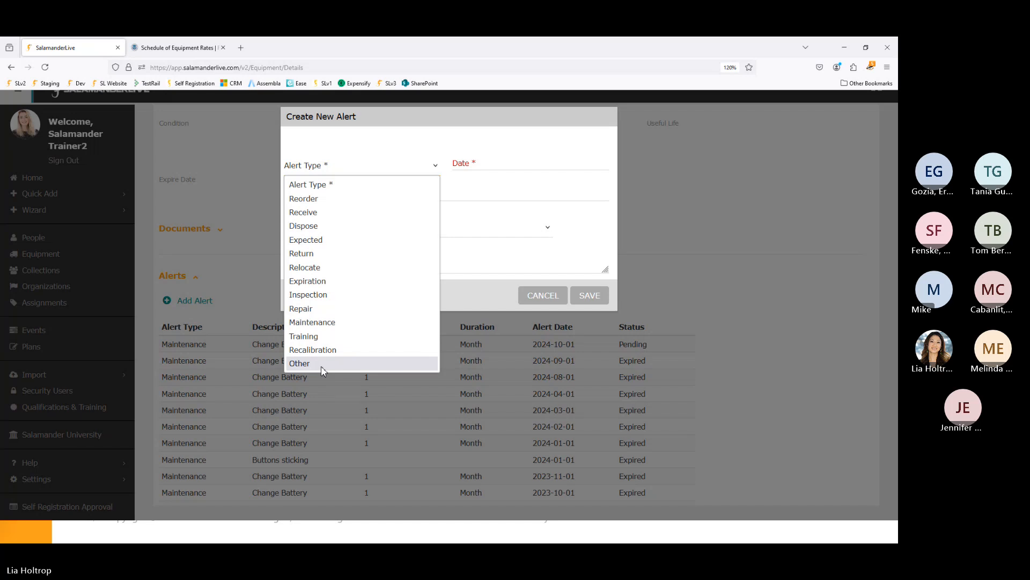
pyautogui.click(316, 310)
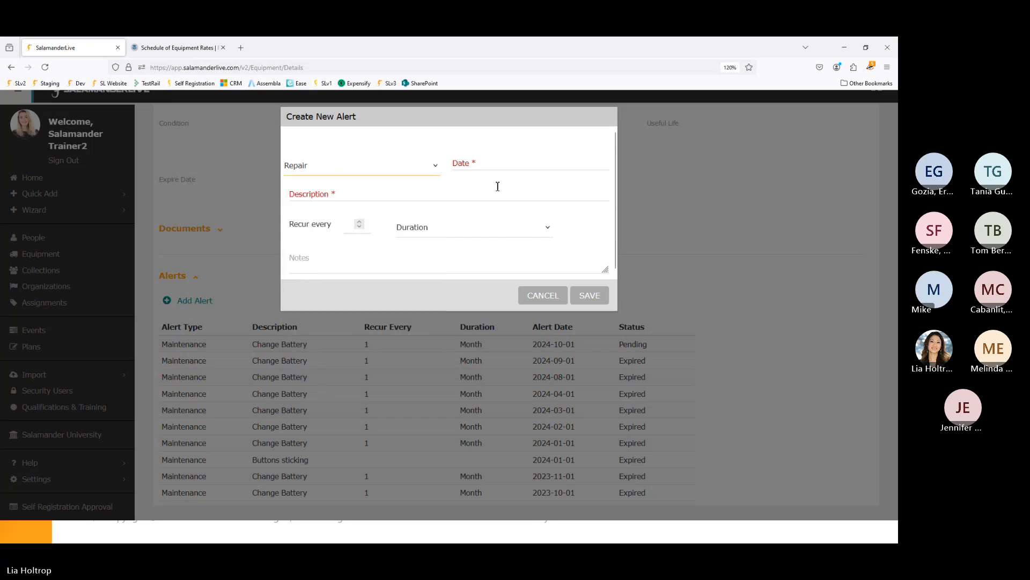
pyautogui.click(491, 161)
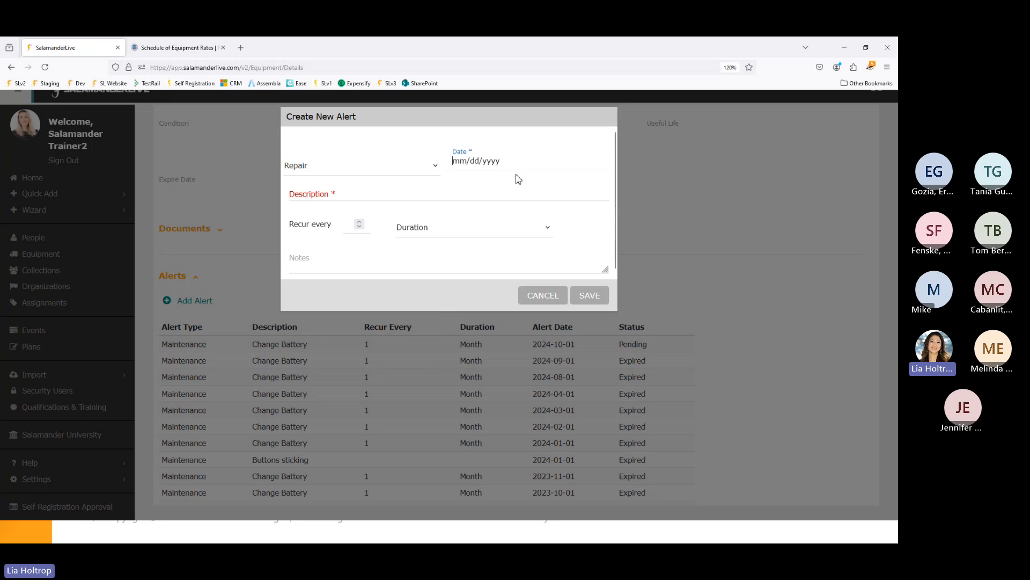
pyautogui.click(435, 167)
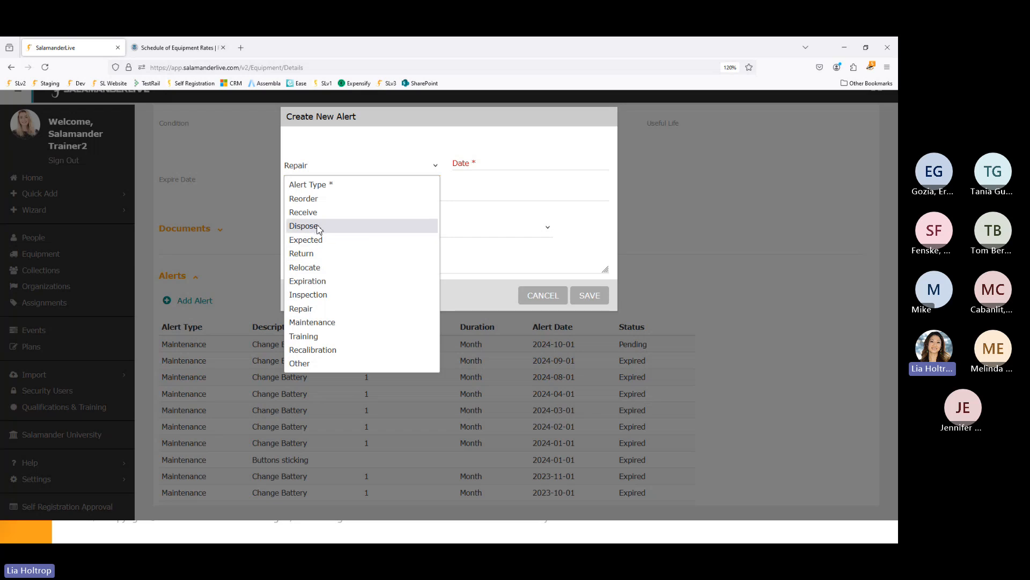
pyautogui.click(460, 167)
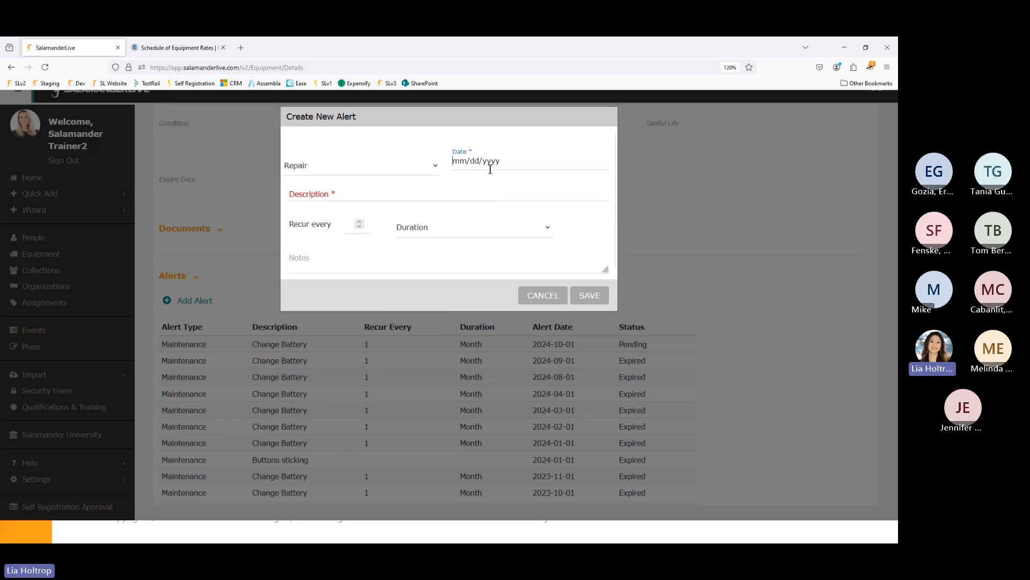
# - Enter 09/19/2024 as the new Repair alert's date
pyautogui.write('09/19/2021')
pyautogui.press('BackSpace')
pyautogui.write('4')
pyautogui.click(342, 194)
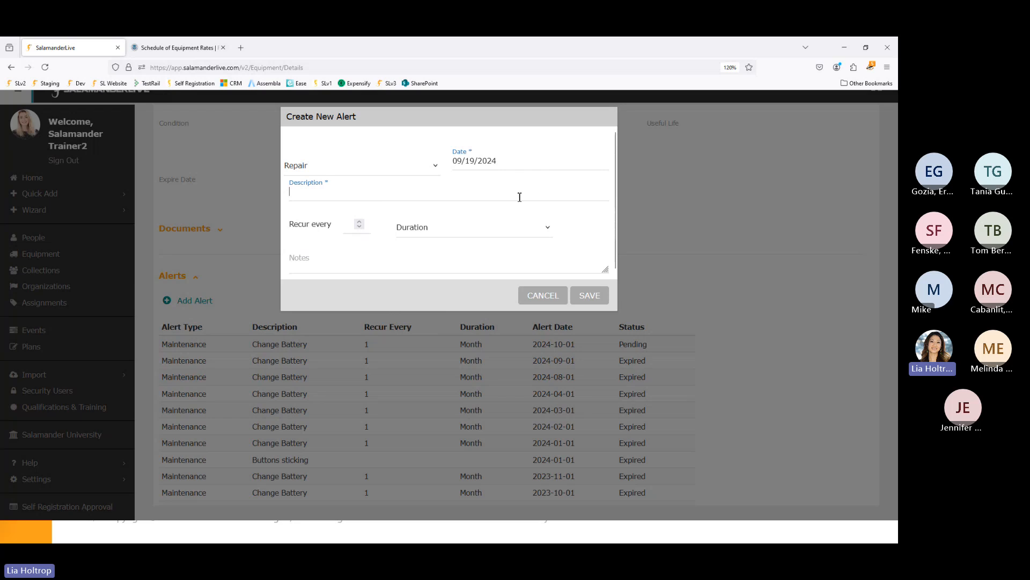
# - Give the alert the description 'Fix button' and save it
pyautogui.click(294, 261)
pyautogui.click(314, 194)
pyautogui.write('Fix button')
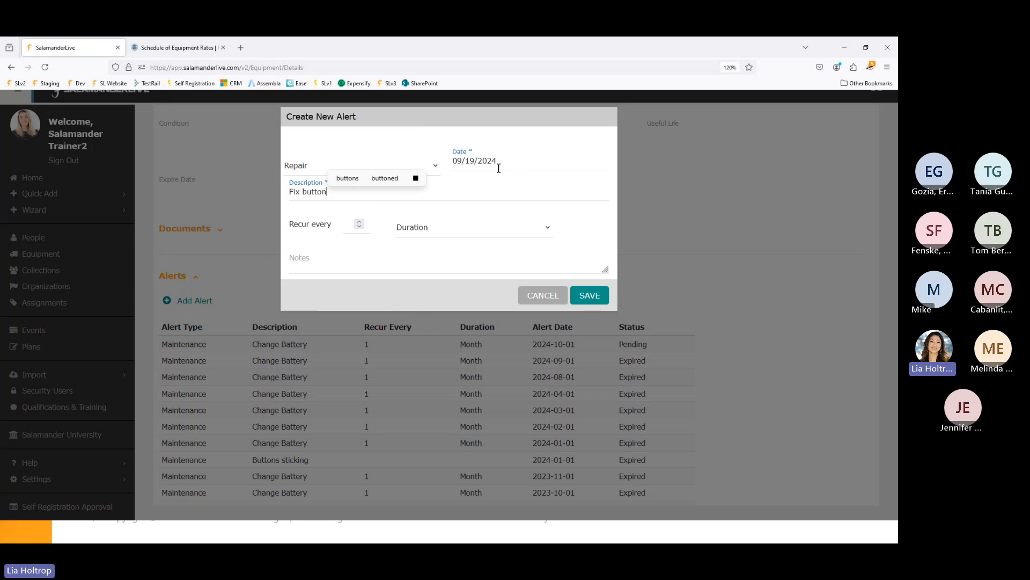
pyautogui.click(592, 299)
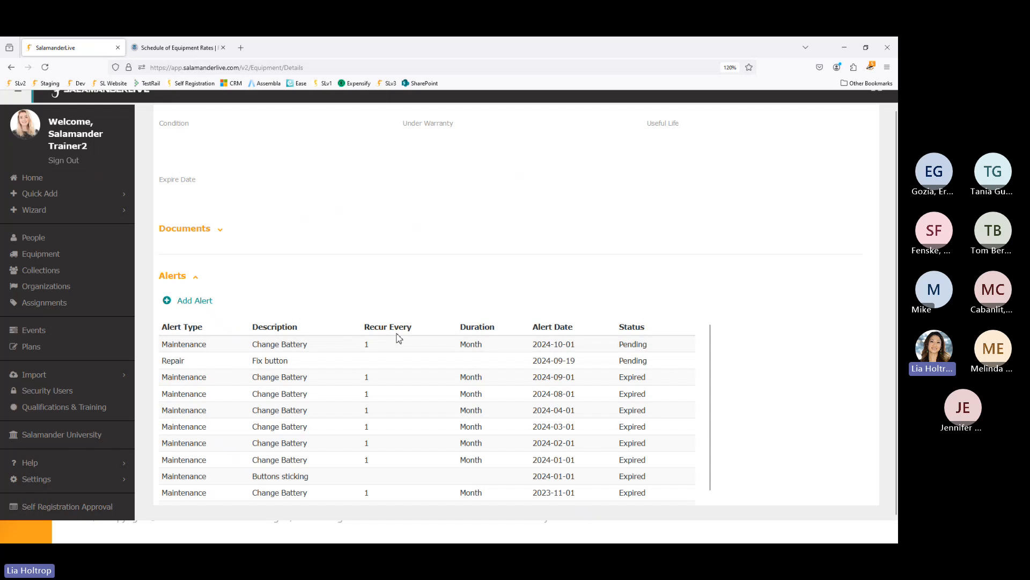
pyautogui.scroll(-1, 404, 346)
pyautogui.scroll(-5, 408, 354)
pyautogui.scroll(7, 412, 361)
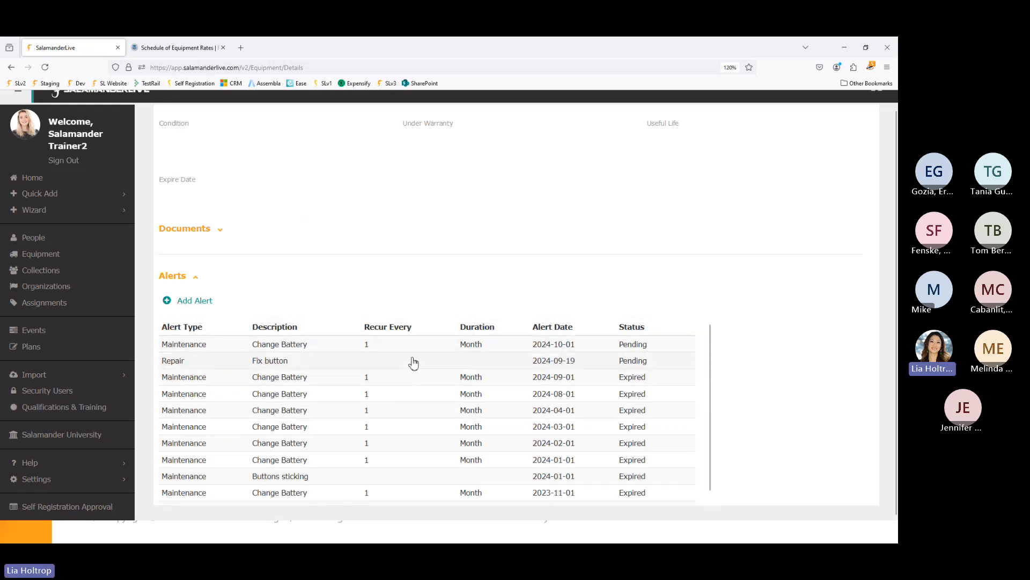
pyautogui.scroll(2, 414, 363)
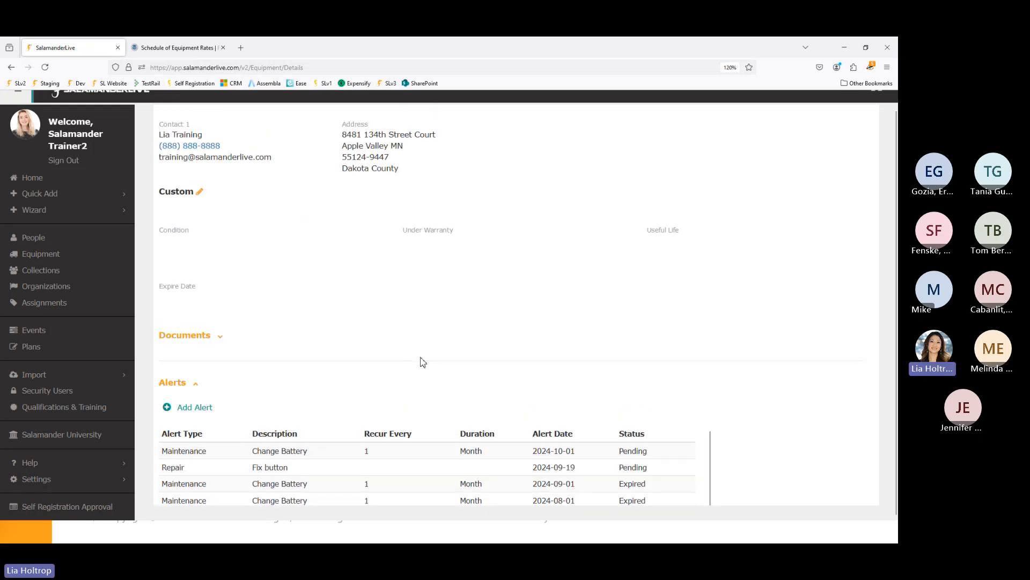
pyautogui.scroll(5, 423, 362)
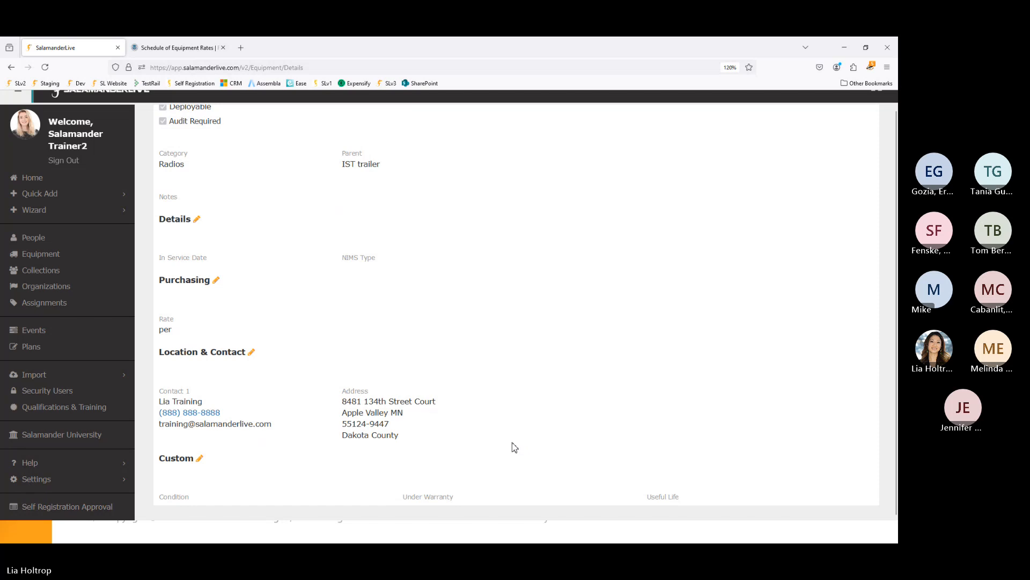
pyautogui.scroll(5, 514, 447)
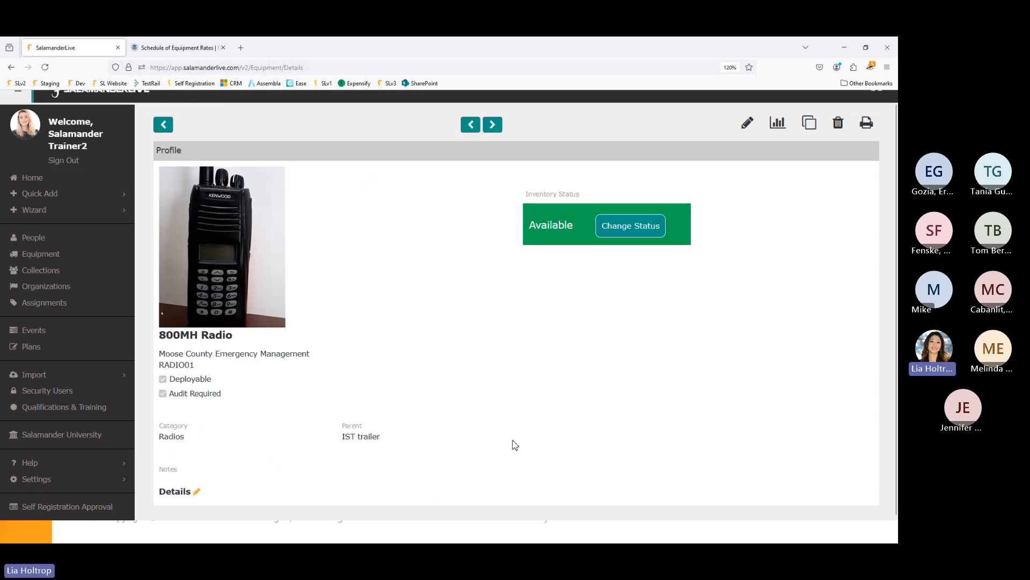
# - Go to the Home dashboard and scroll through its panels
pyautogui.click(31, 178)
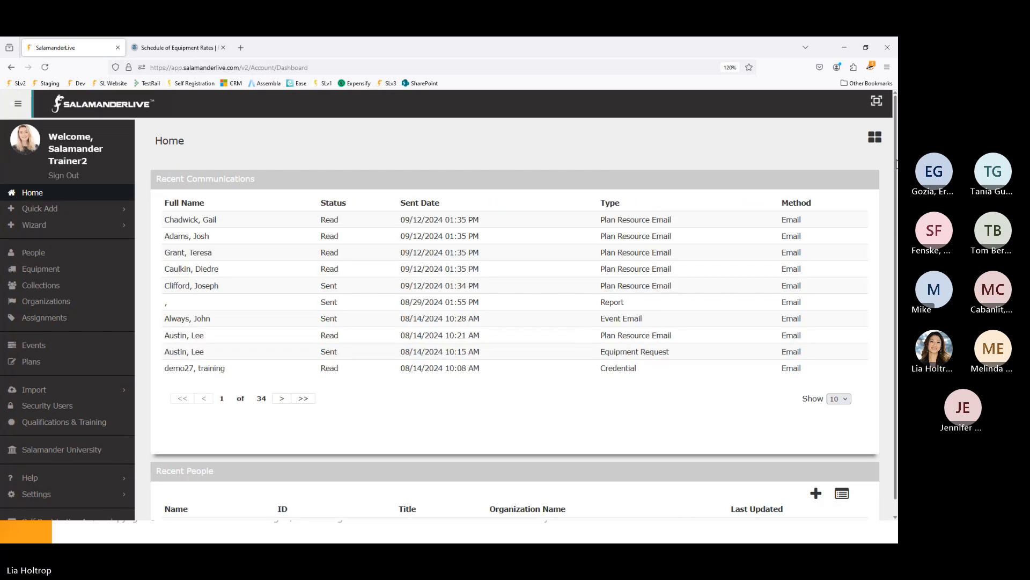
pyautogui.scroll(-1, 891, 295)
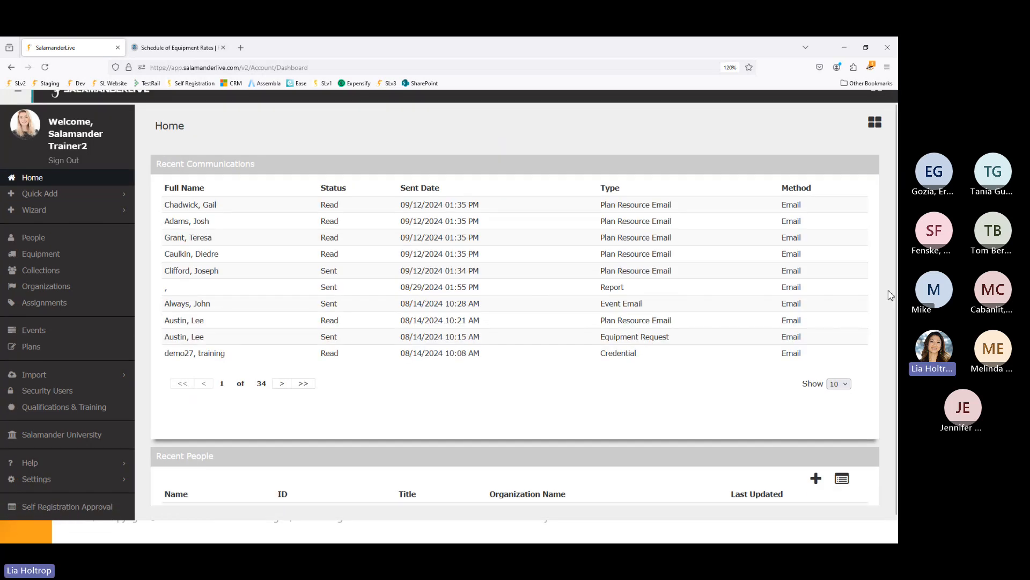
pyautogui.scroll(-8, 891, 295)
pyautogui.scroll(-3, 891, 296)
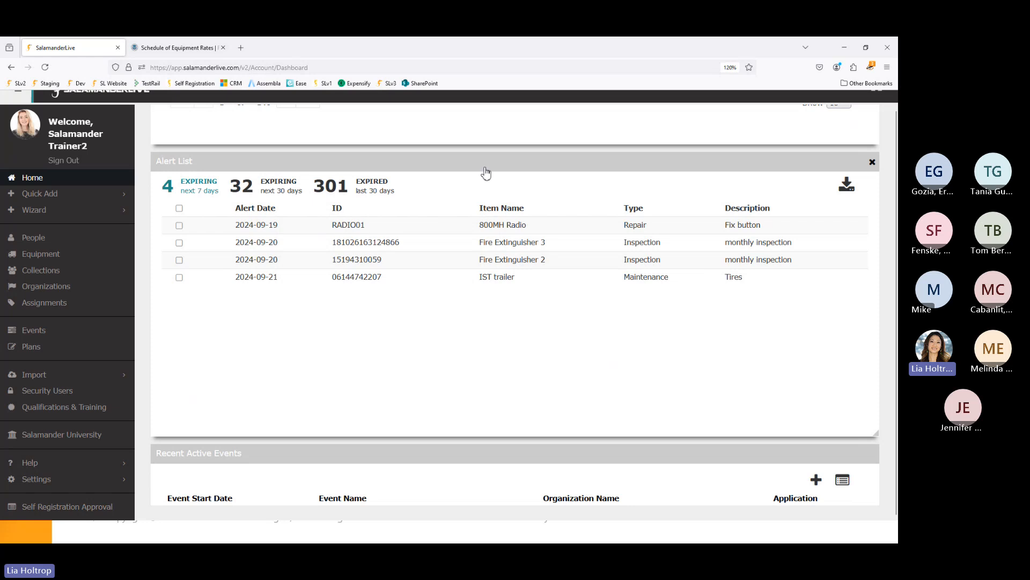
pyautogui.scroll(1, 891, 387)
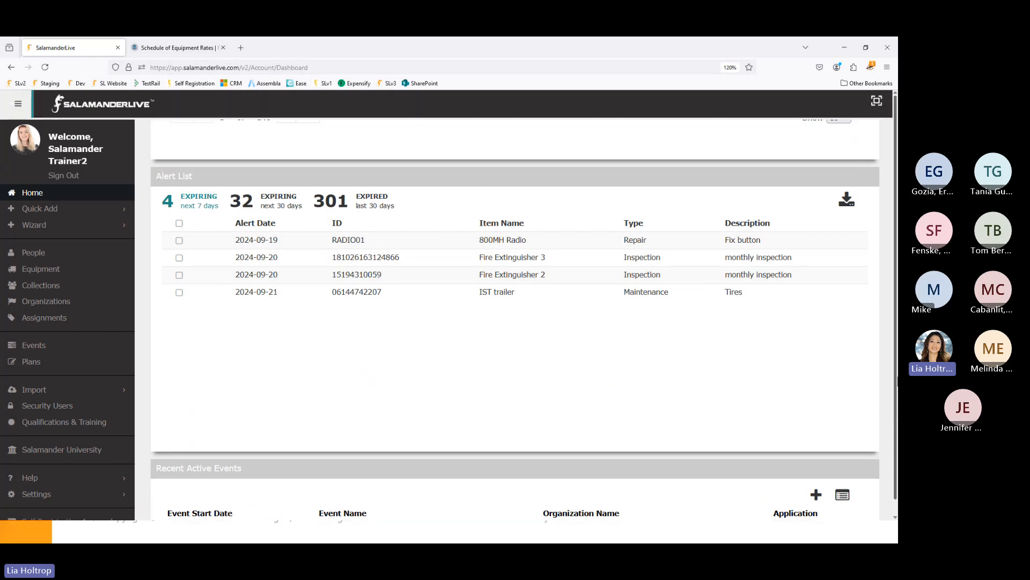
pyautogui.scroll(10, 889, 352)
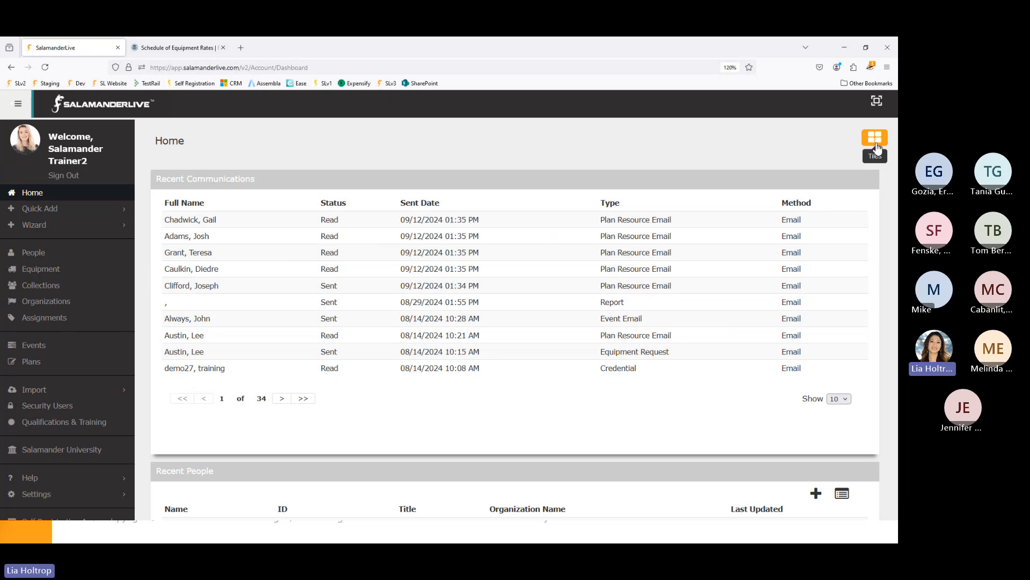
# - Open and close the empty Tiles panel, then locate the Fix button alert in the Alert List
pyautogui.click(877, 147)
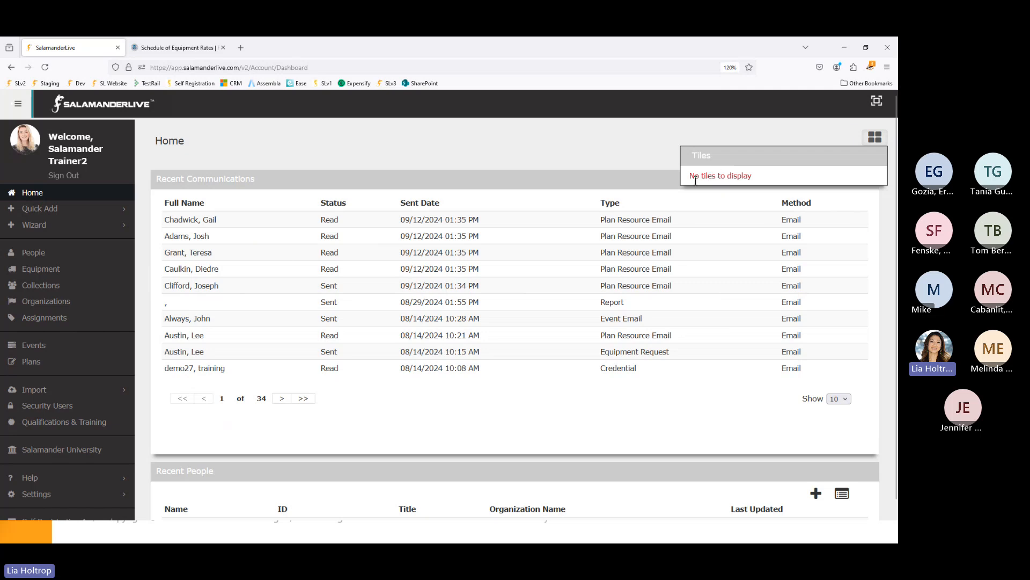
pyautogui.click(559, 159)
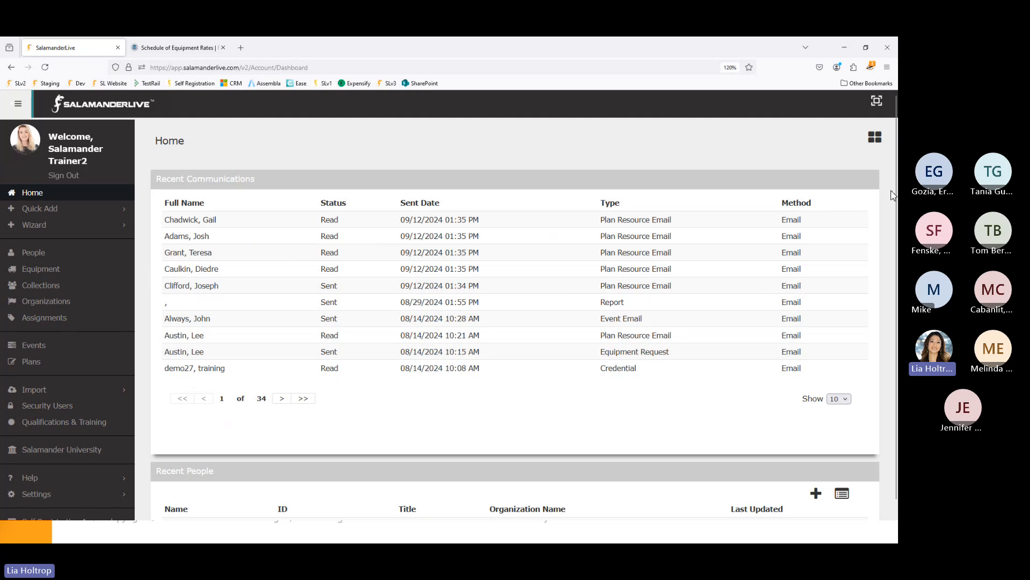
pyautogui.scroll(-10, 893, 191)
pyautogui.scroll(-1, 892, 199)
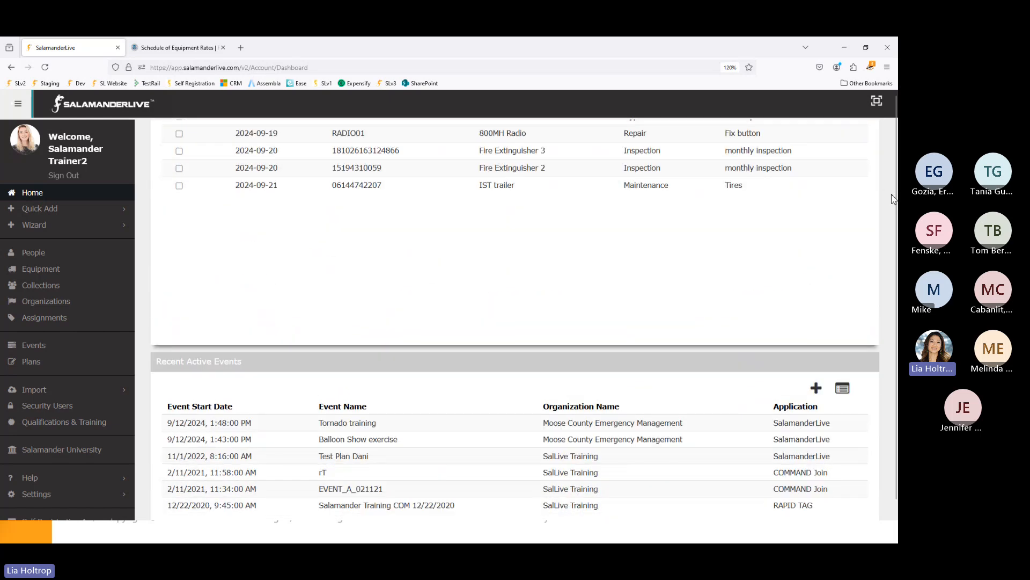
pyautogui.scroll(3, 892, 199)
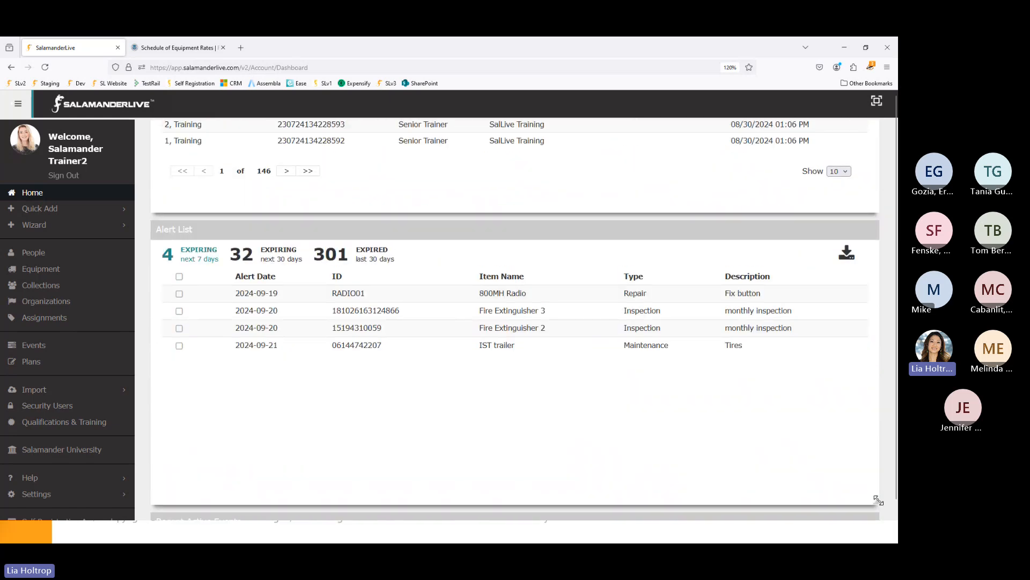
# - Enlarge the Alert List panel slightly and move it up under Recent Communications
pyautogui.moveTo(879, 501); pyautogui.dragTo(889, 519)
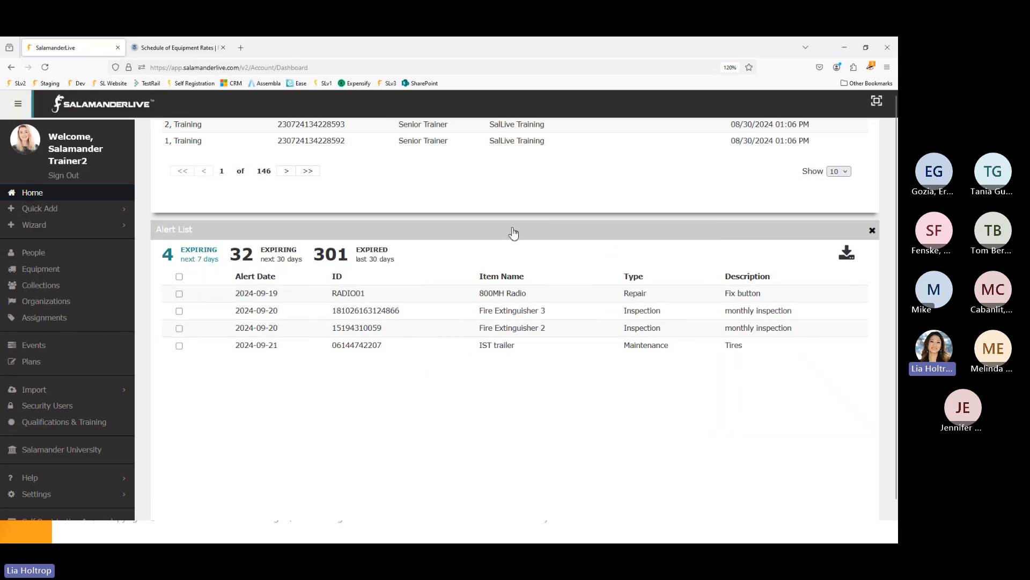
pyautogui.moveTo(513, 233)
pyautogui.mouseDown()
pyautogui.moveTo(504, 191)
pyautogui.moveTo(499, 251)
pyautogui.moveTo(494, 188)
pyautogui.moveTo(502, 220)
pyautogui.mouseUp()
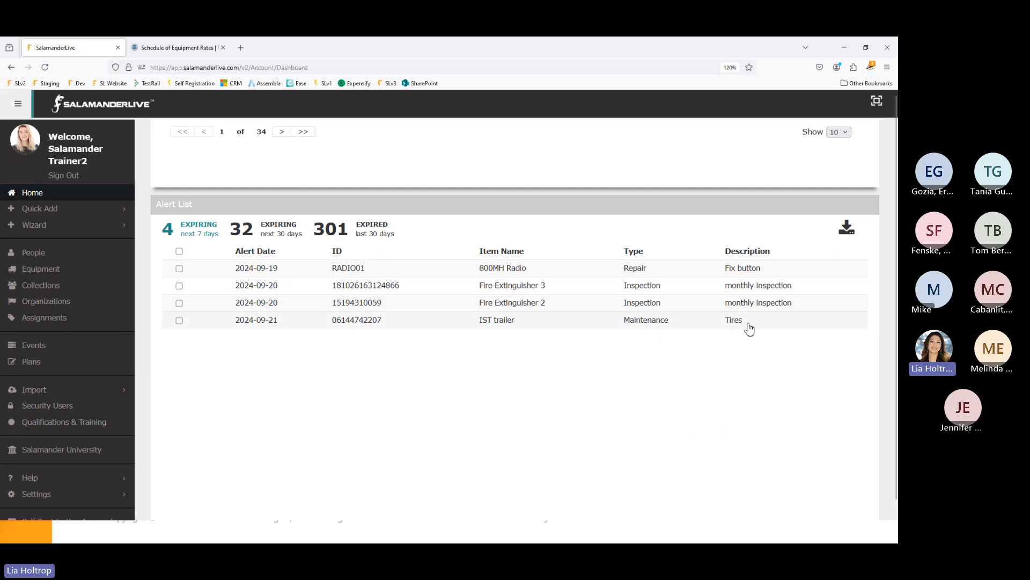
# - Show page 2 of the 301 expired alerts and open the AFD Engine1 record
pyautogui.click(289, 236)
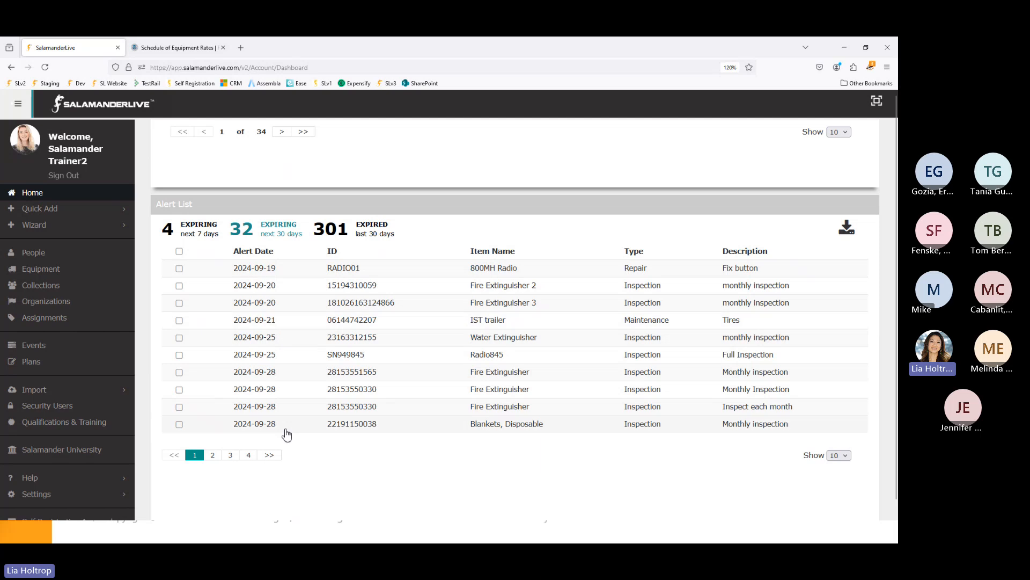
pyautogui.click(376, 235)
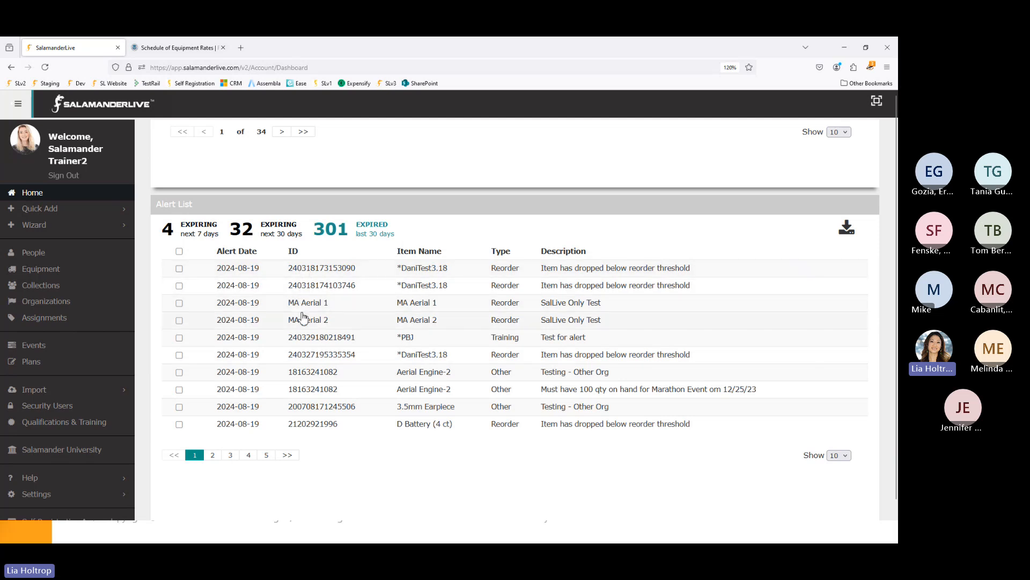
pyautogui.click(213, 455)
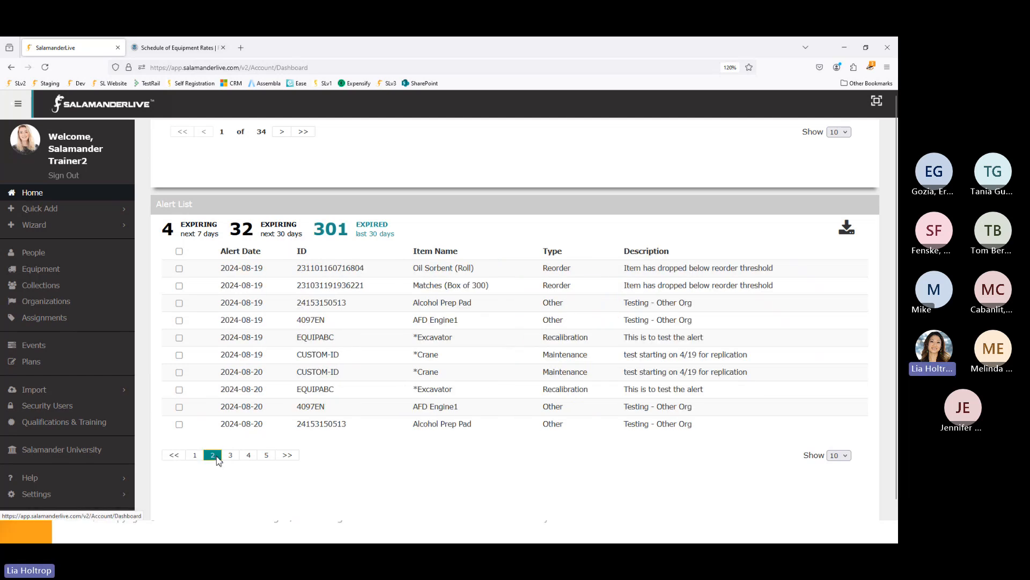
pyautogui.click(429, 409)
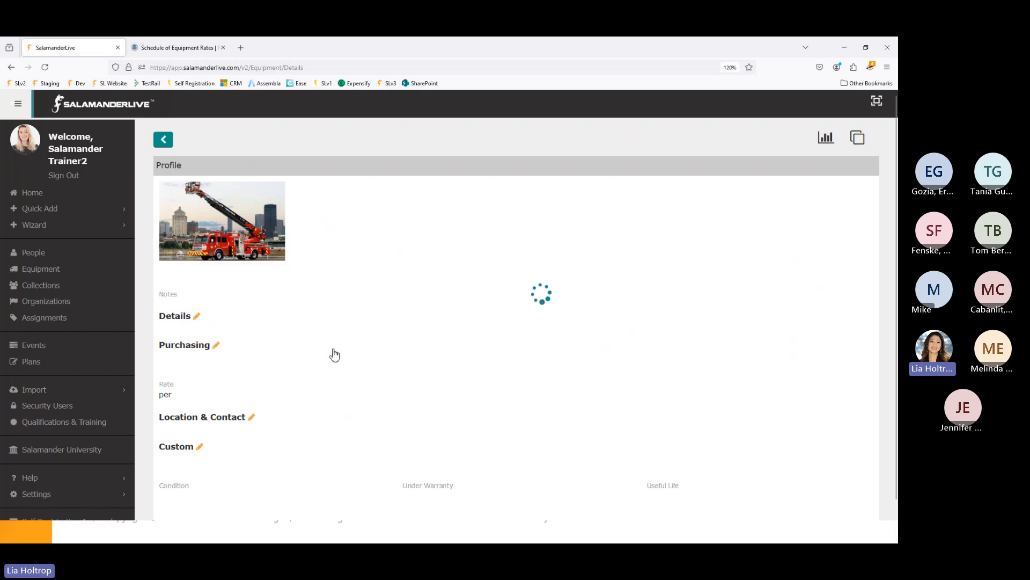
# - Expand AFD Engine1's Alerts table showing the pending Oil Change and expired test alerts
pyautogui.scroll(-10, 333, 354)
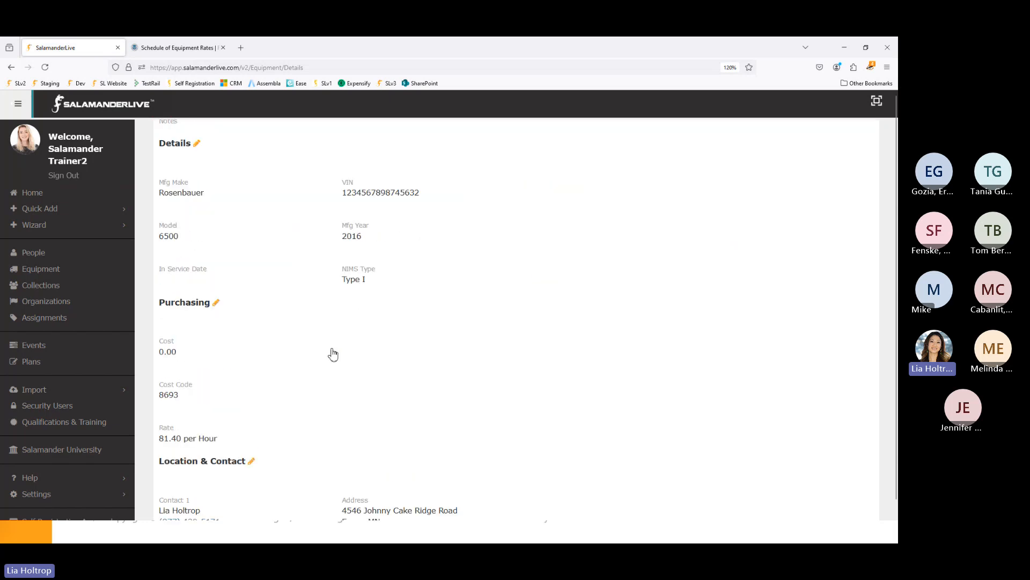
pyautogui.scroll(-3, 332, 354)
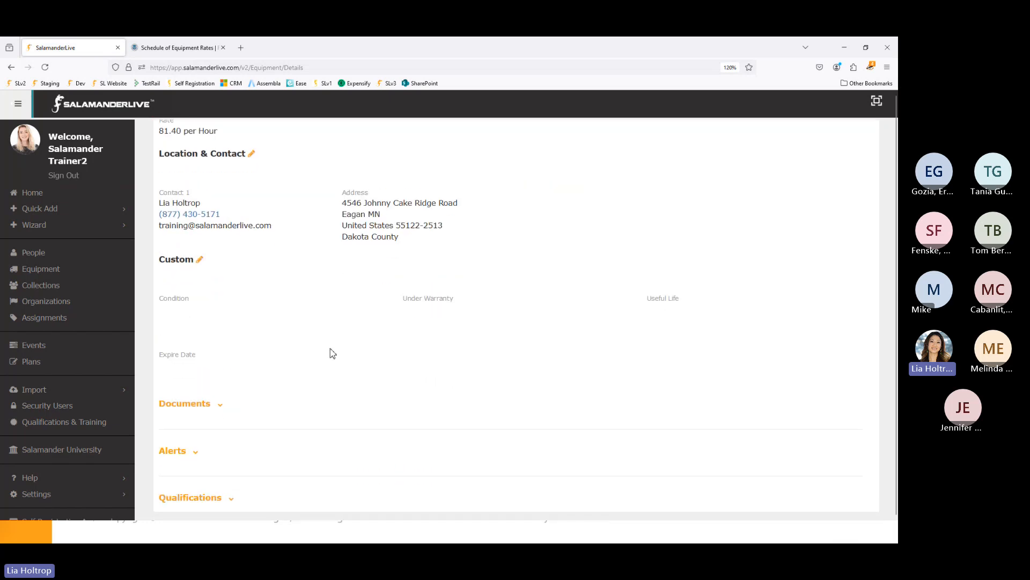
pyautogui.click(196, 452)
pyautogui.scroll(-1, 197, 459)
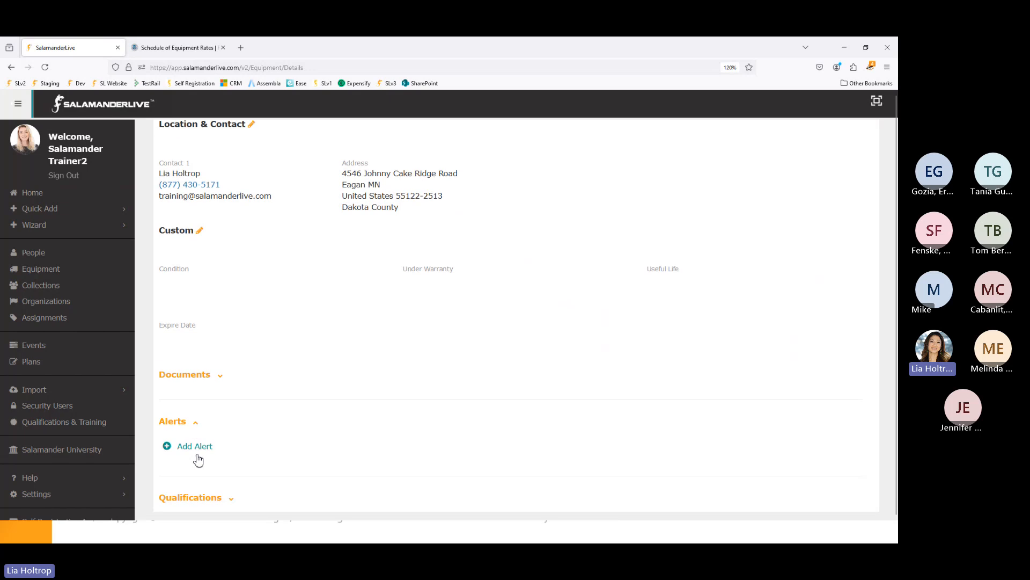
pyautogui.scroll(-7, 197, 460)
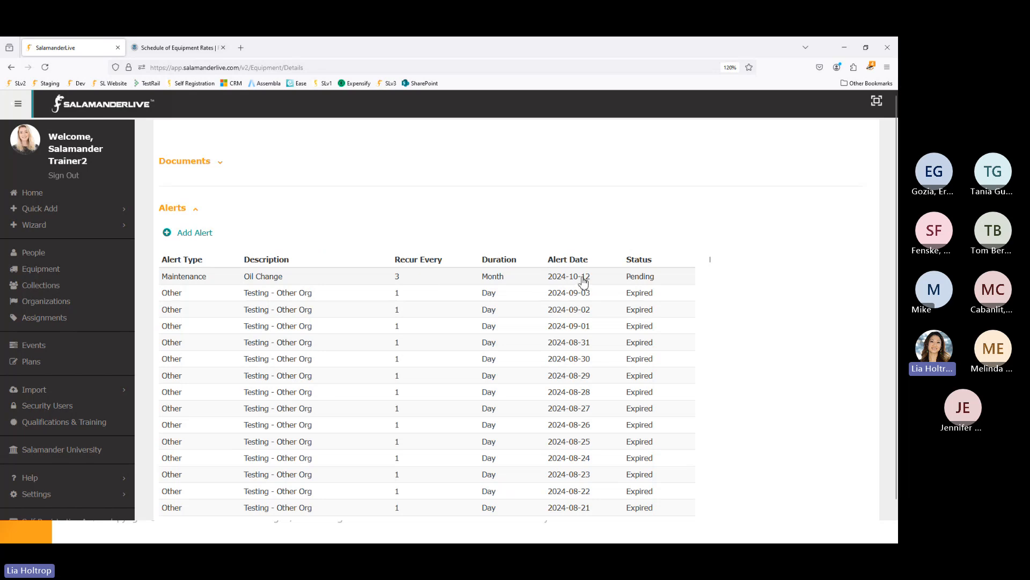
# - Complete the 2024-09-03 Testing - Other Org alert with completion date 09/01/2024
pyautogui.click(294, 296)
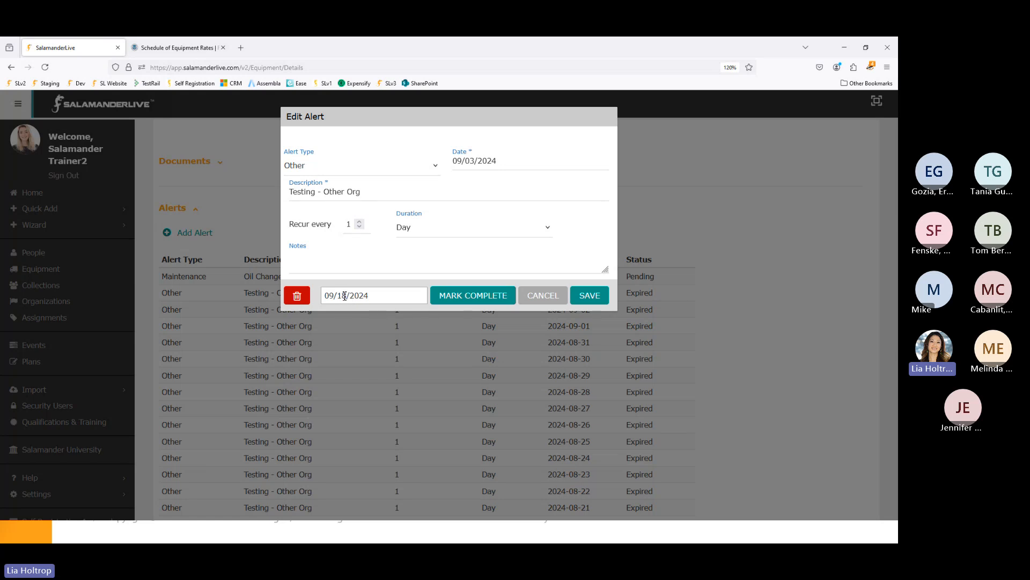
pyautogui.moveTo(345, 295); pyautogui.dragTo(349, 296)
pyautogui.write('01')
pyautogui.click(468, 301)
pyautogui.click(587, 202)
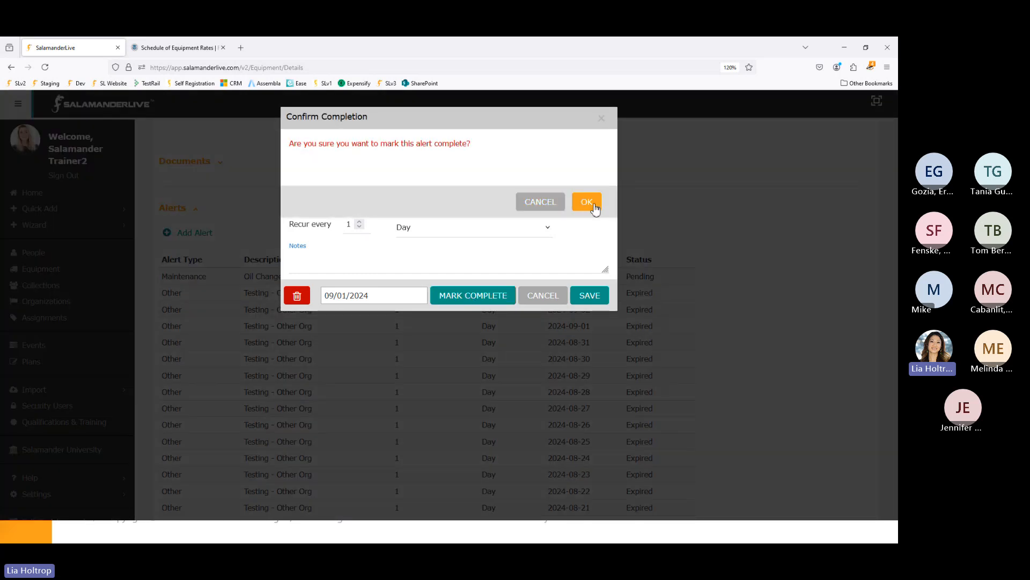
pyautogui.scroll(-2, 634, 352)
pyautogui.scroll(-20, 633, 351)
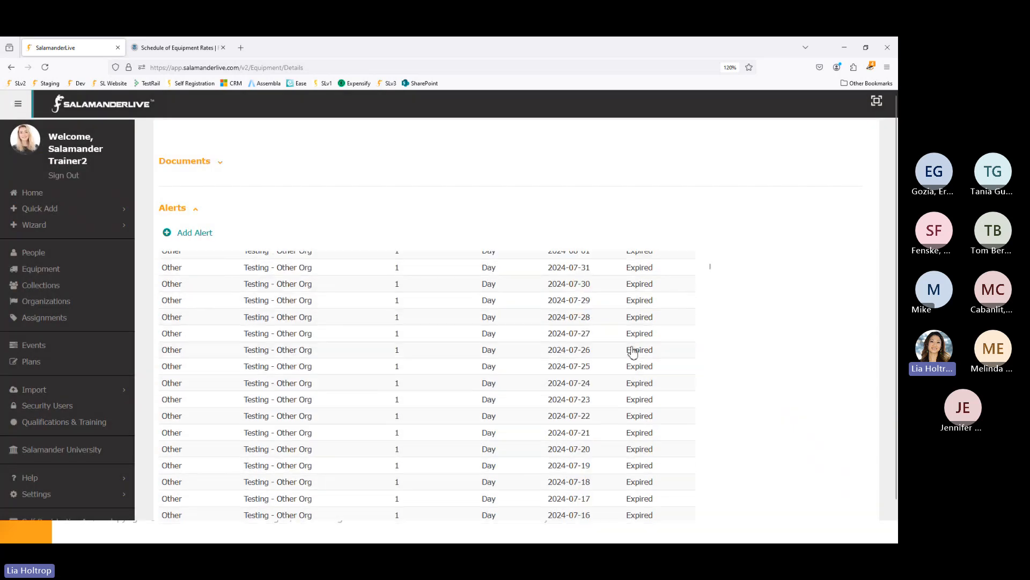
pyautogui.scroll(-20, 631, 358)
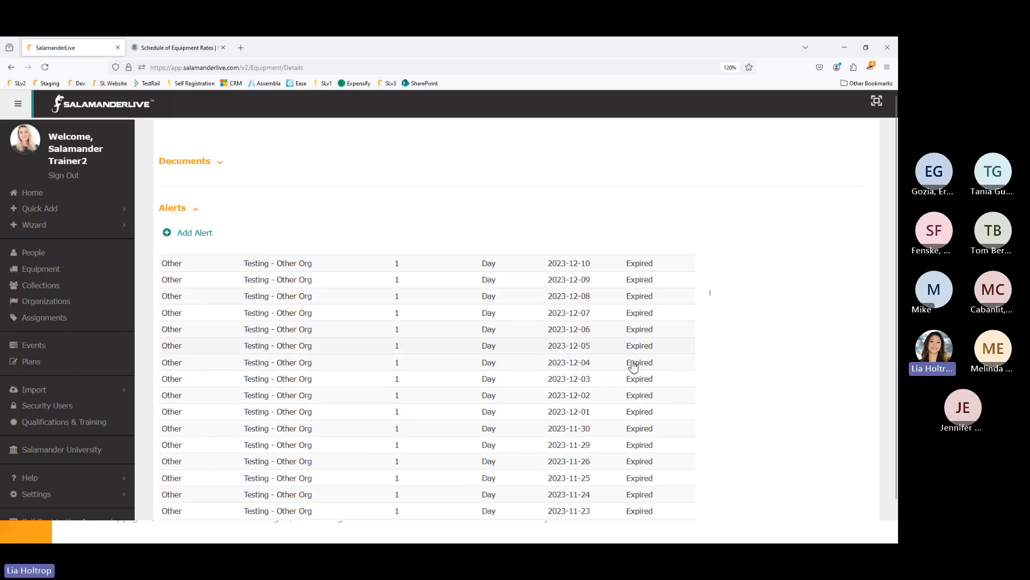
pyautogui.scroll(-5, 632, 369)
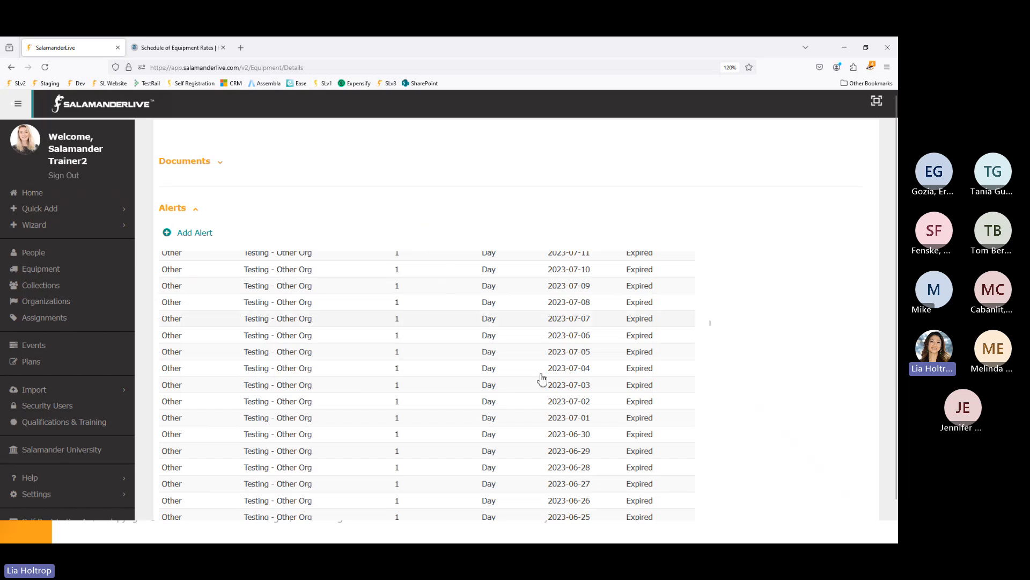
pyautogui.scroll(5, 794, 403)
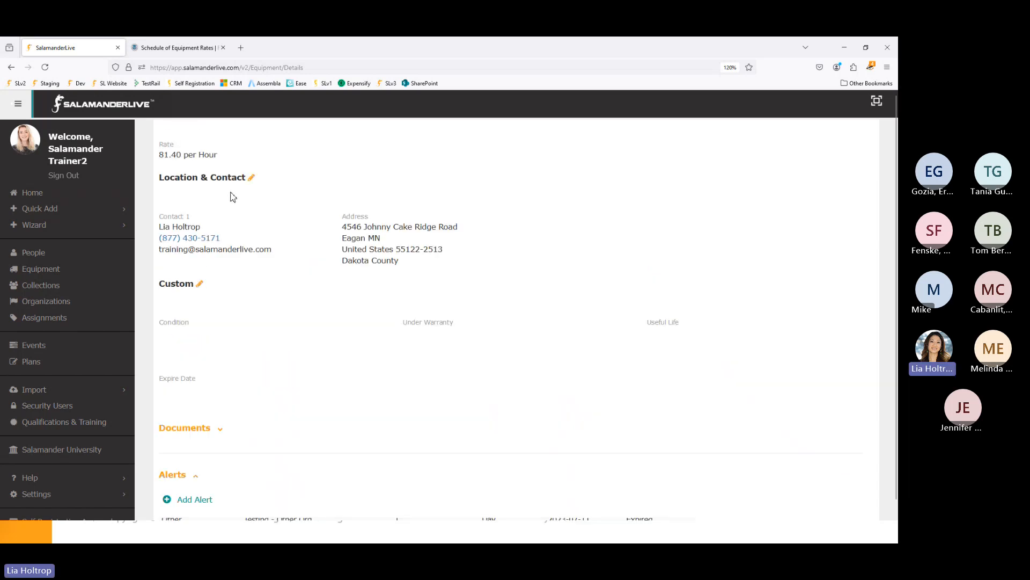
# - Return to the Home dashboard and filter the Alert List to expired alerts
pyautogui.click(36, 198)
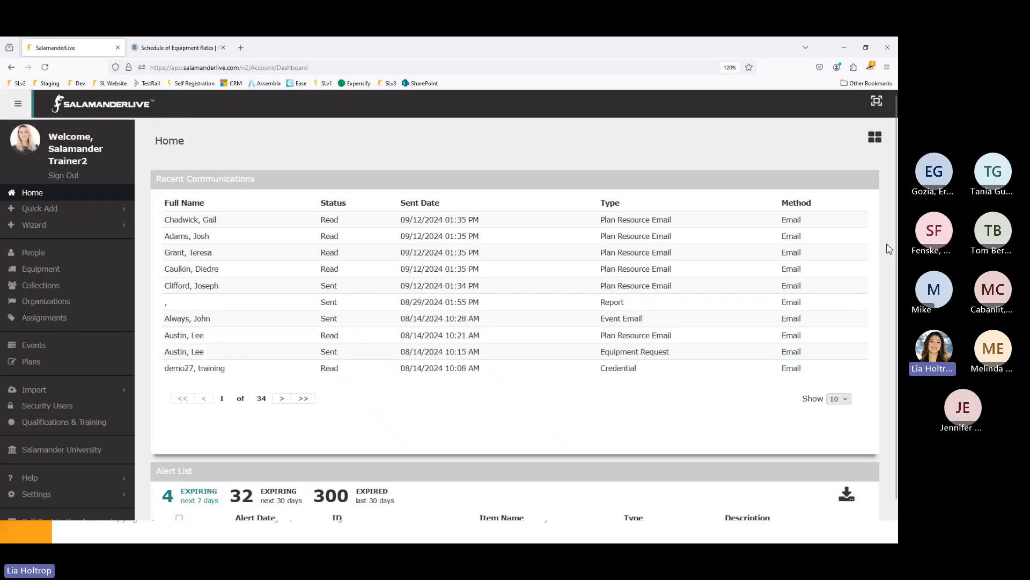
pyautogui.scroll(-4, 891, 256)
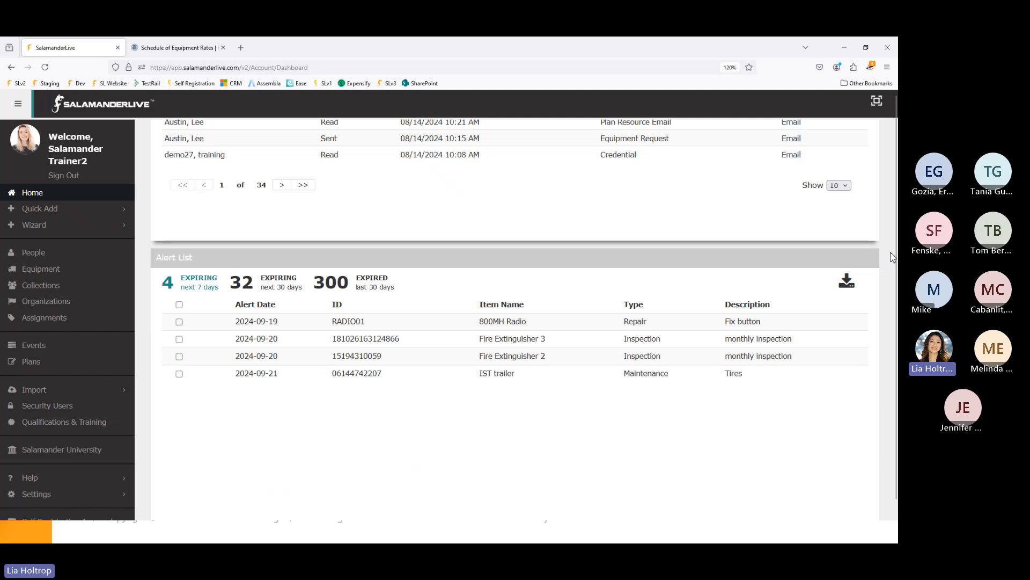
pyautogui.click(387, 293)
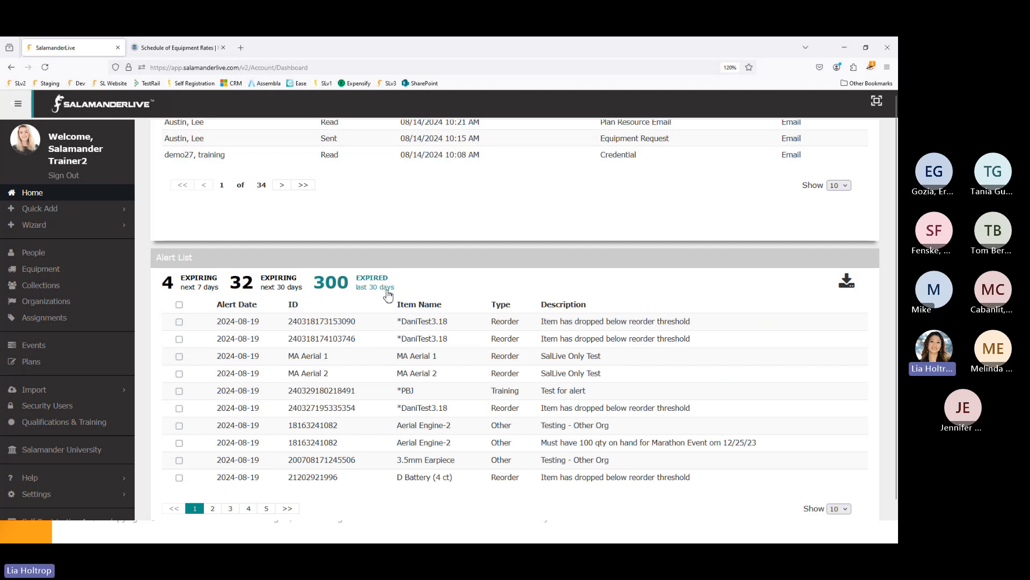
# - Select the two MA Aerial, two Aerial Engine-2 and 3.5mm Earpiece alerts for completion
pyautogui.click(179, 356)
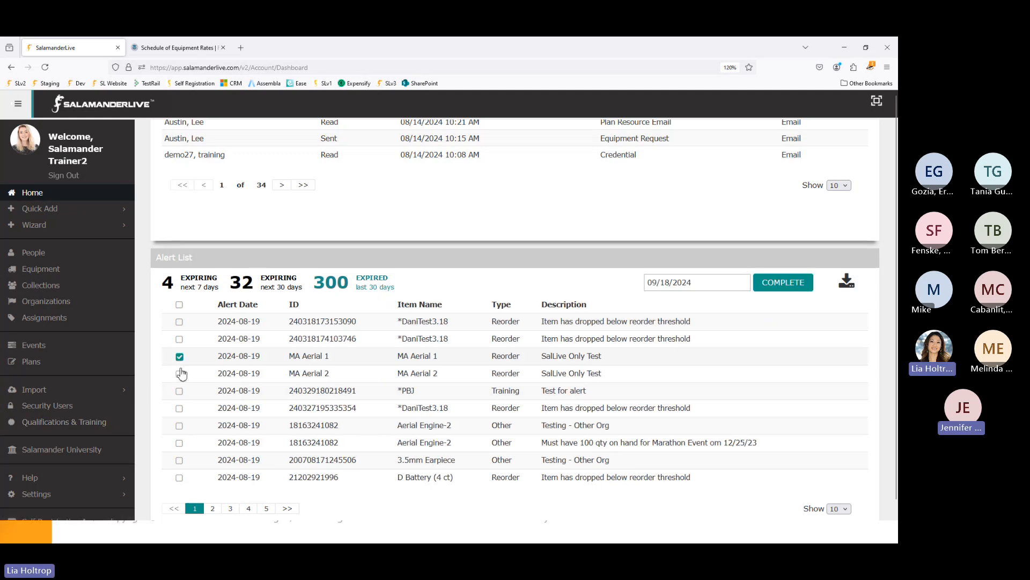
pyautogui.click(179, 374)
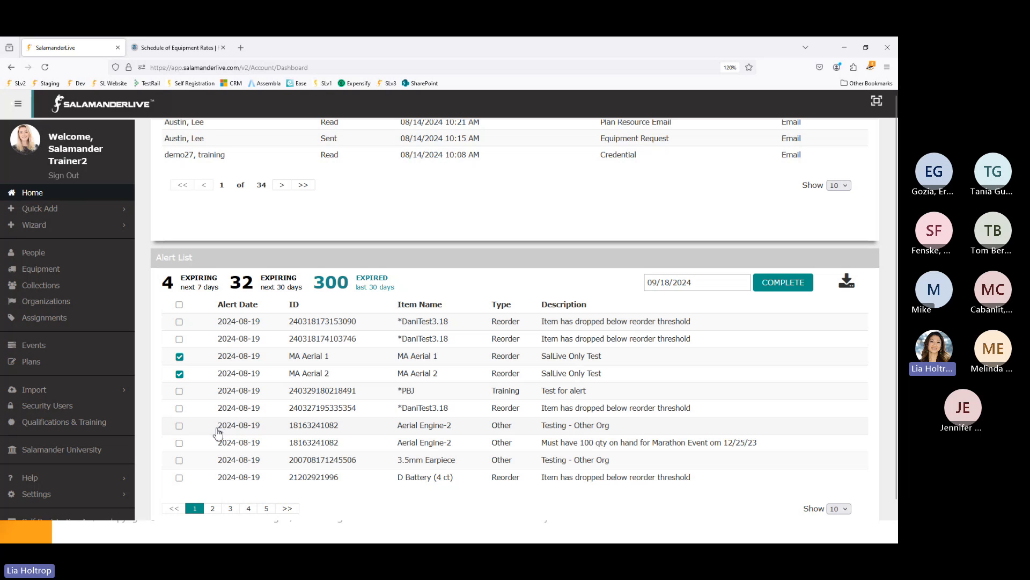
pyautogui.click(180, 426)
pyautogui.click(179, 443)
pyautogui.click(179, 460)
pyautogui.click(778, 286)
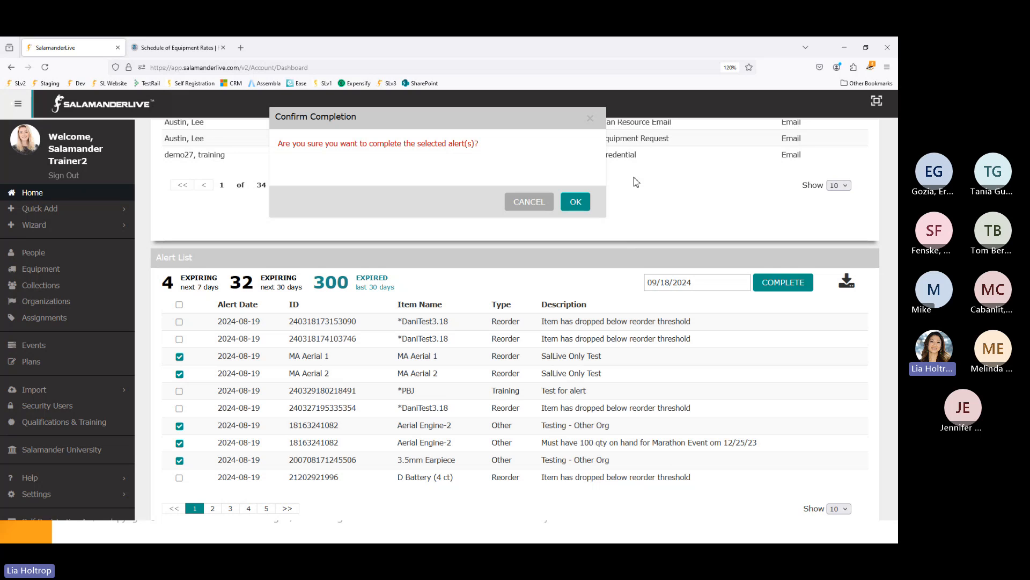
# - Confirm completion of the five selected alerts, bringing the expired count from 300 to 295
pyautogui.click(577, 202)
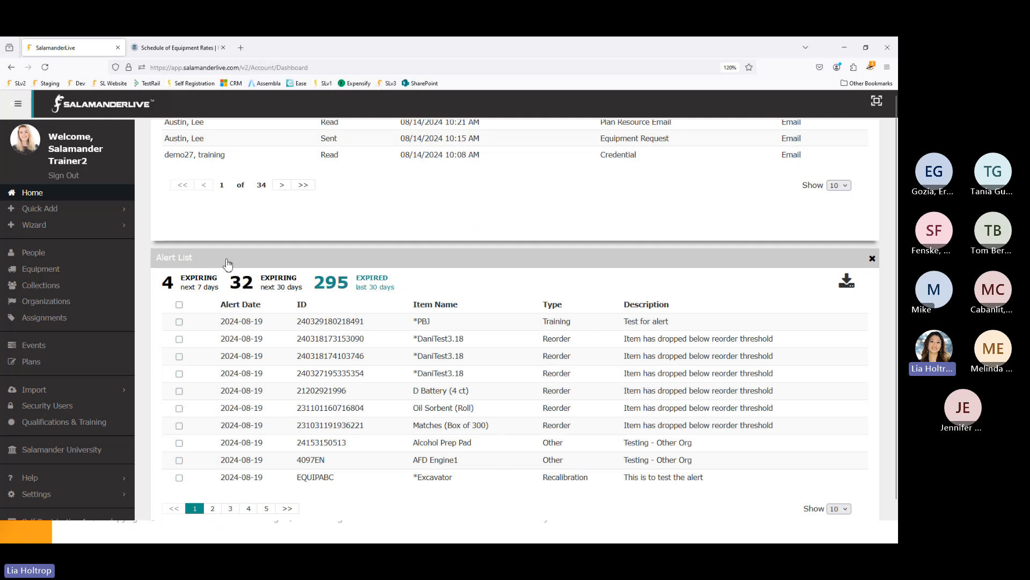
# - View the profile's alert email subscription options without saving, then maximize the Alert Notification email
pyautogui.click(78, 150)
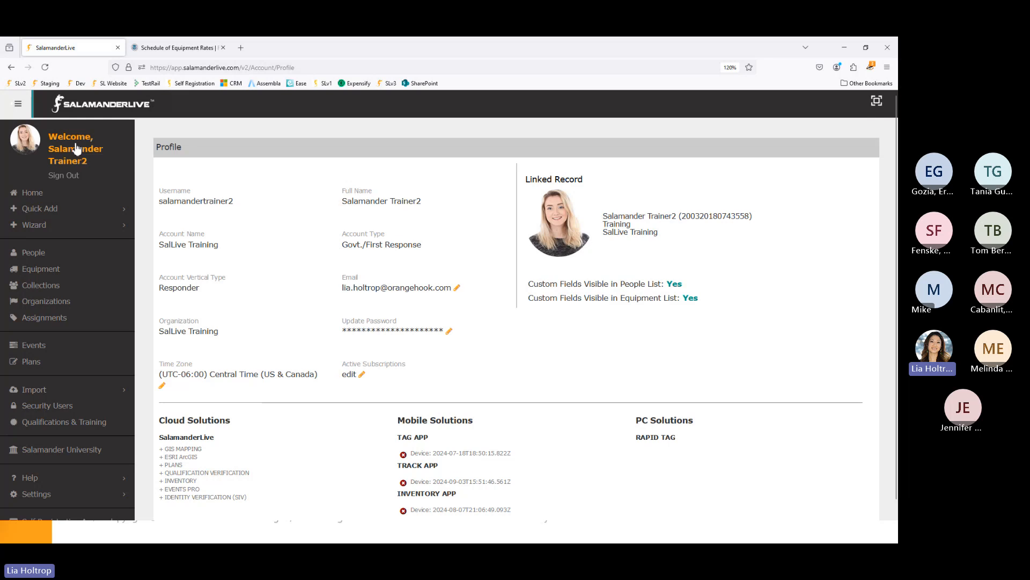
pyautogui.click(362, 375)
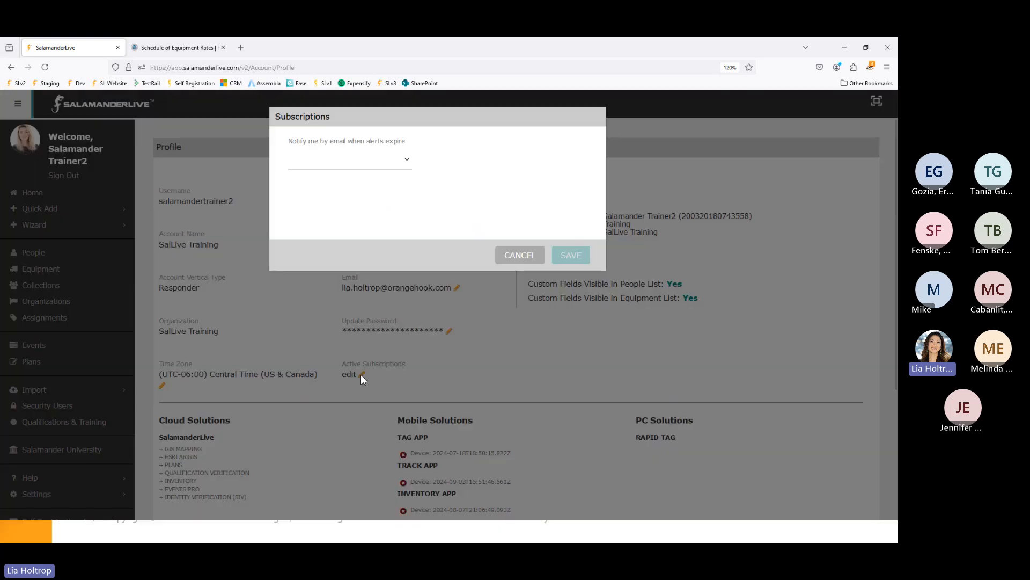
pyautogui.click(363, 162)
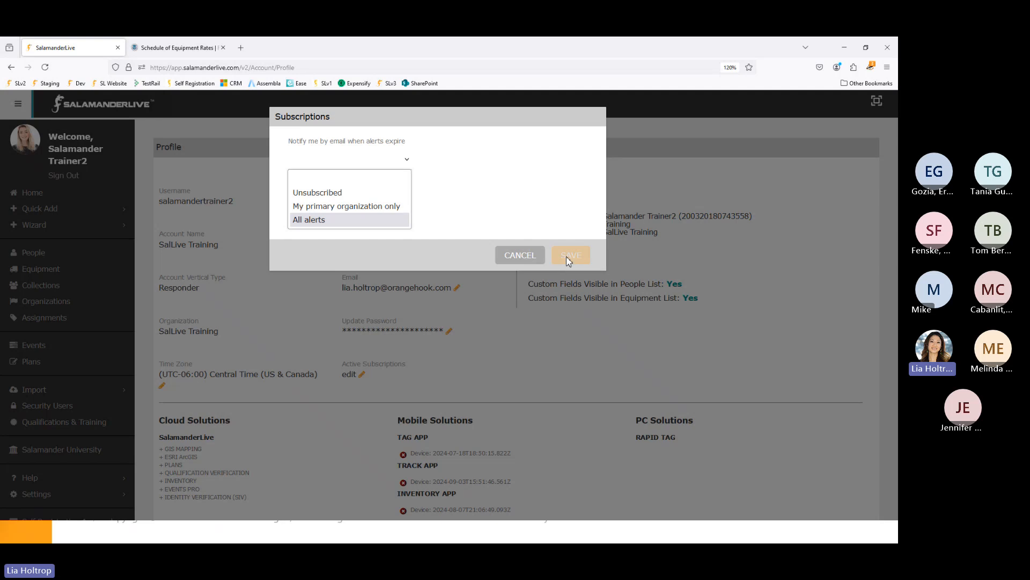
pyautogui.click(524, 260)
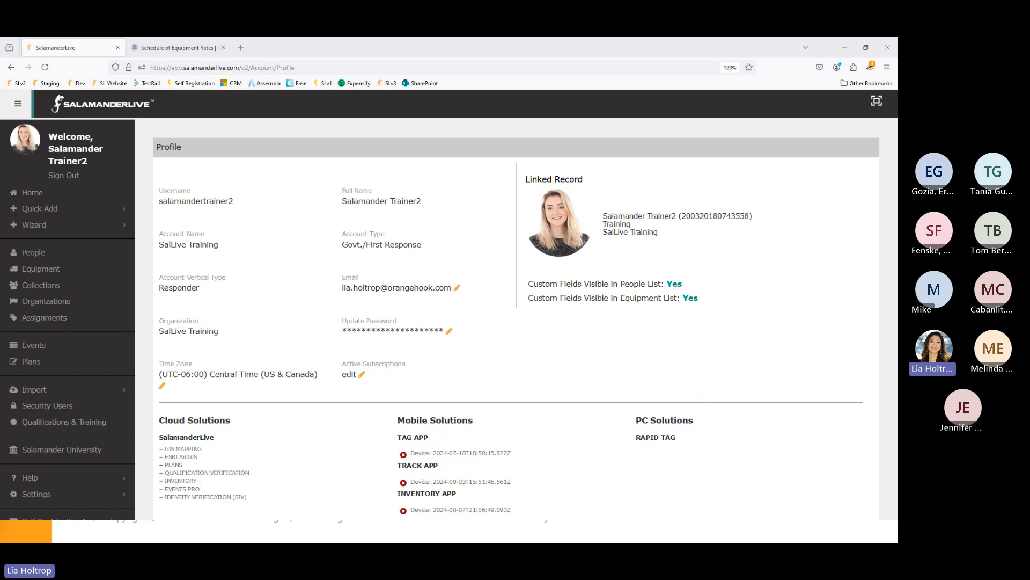
pyautogui.moveTo(0, 115); pyautogui.dragTo(329, 77)
pyautogui.click(649, 70)
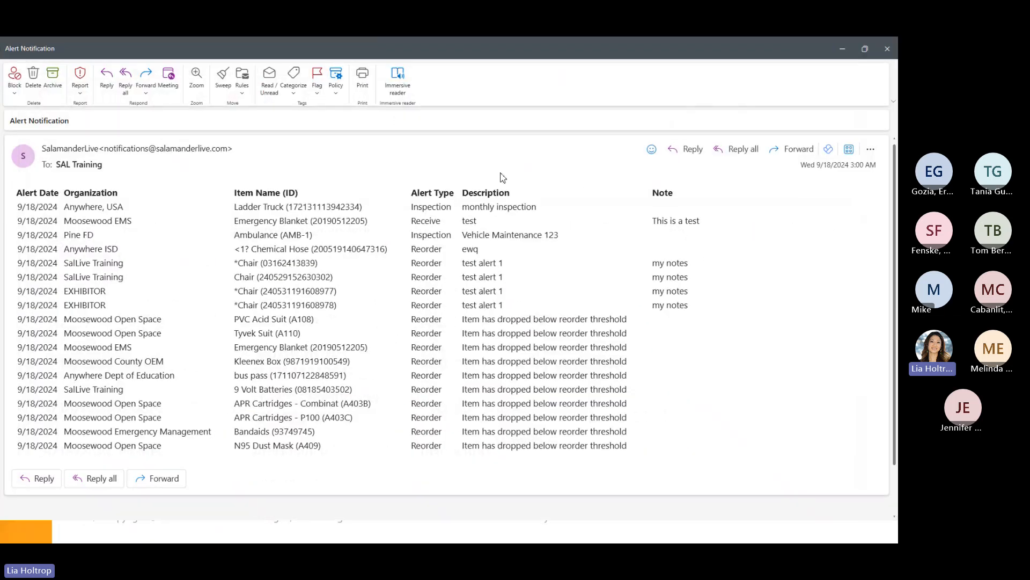
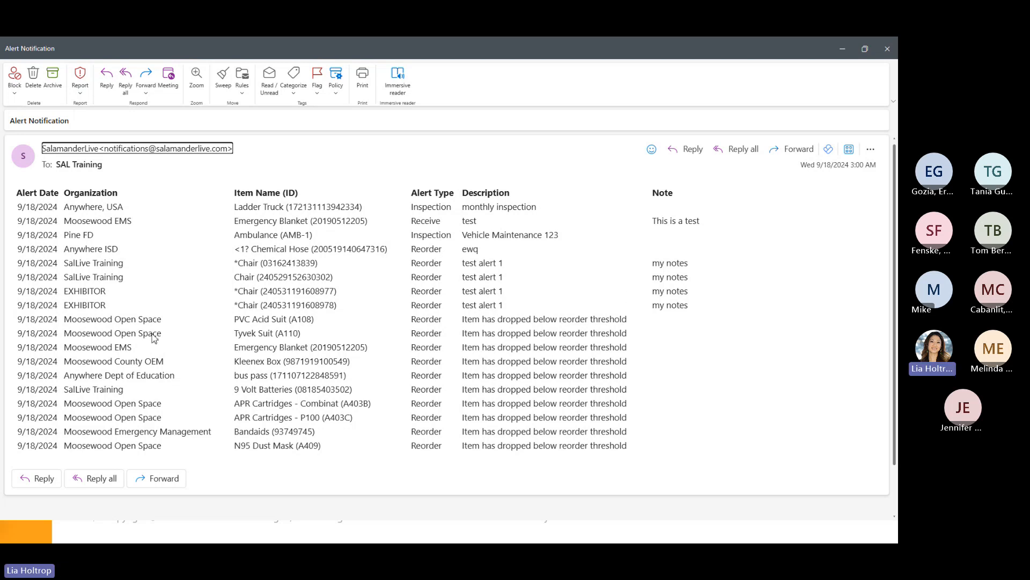
# - Close the Outlook Alert Notification email to get back to the SalamanderLive Profile page
pyautogui.doubleClick(343, 279)
pyautogui.click(543, 344)
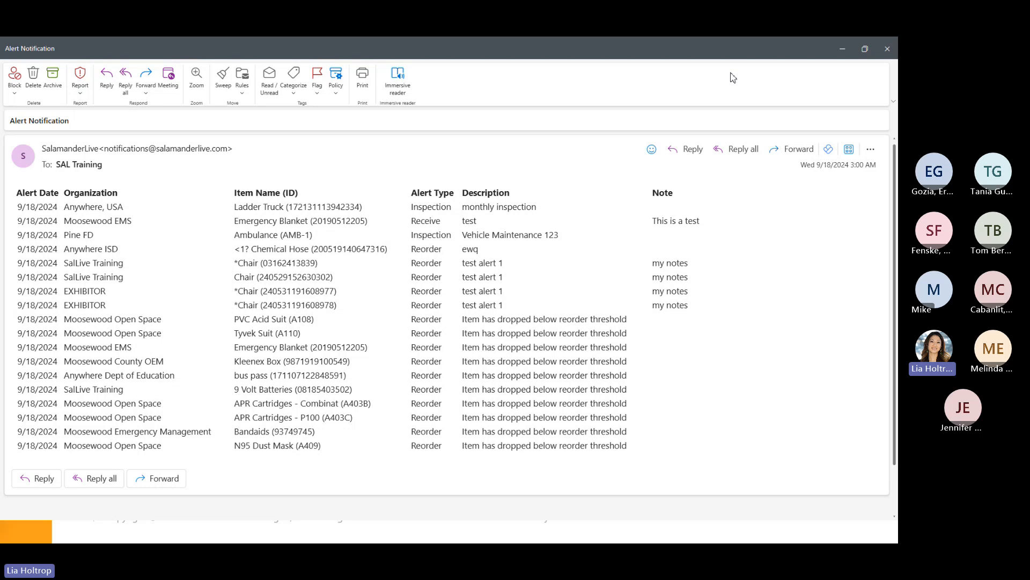
pyautogui.click(887, 49)
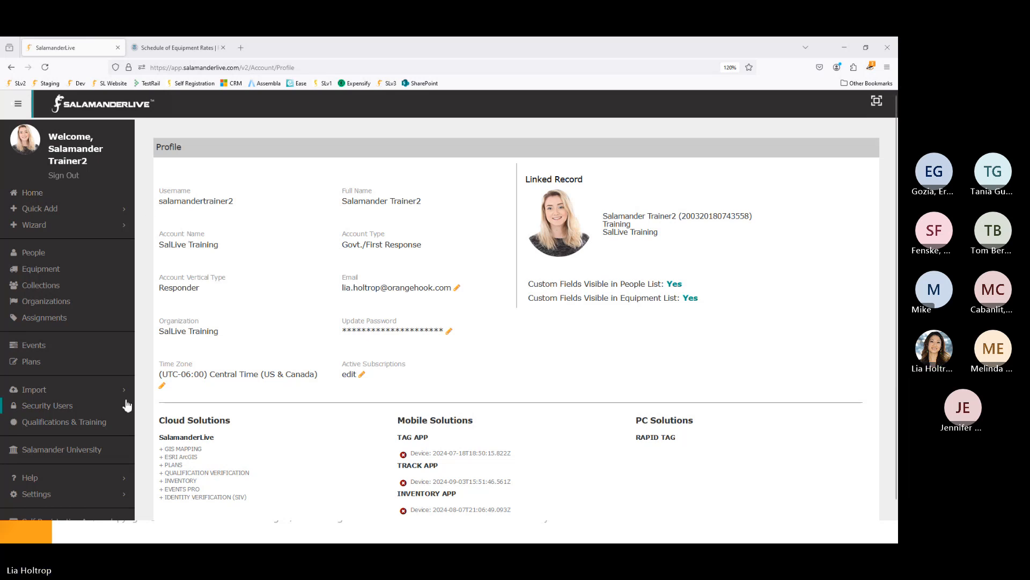
# - Find the 3M 8511 P95 Mask in the Equipment list and open its edit form
pyautogui.click(42, 269)
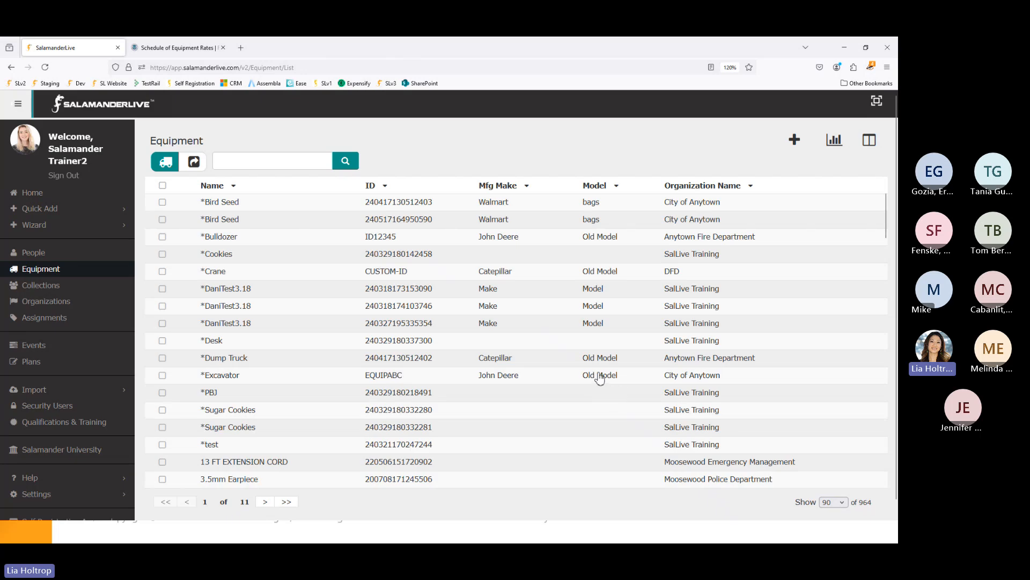
pyautogui.scroll(-5, 439, 339)
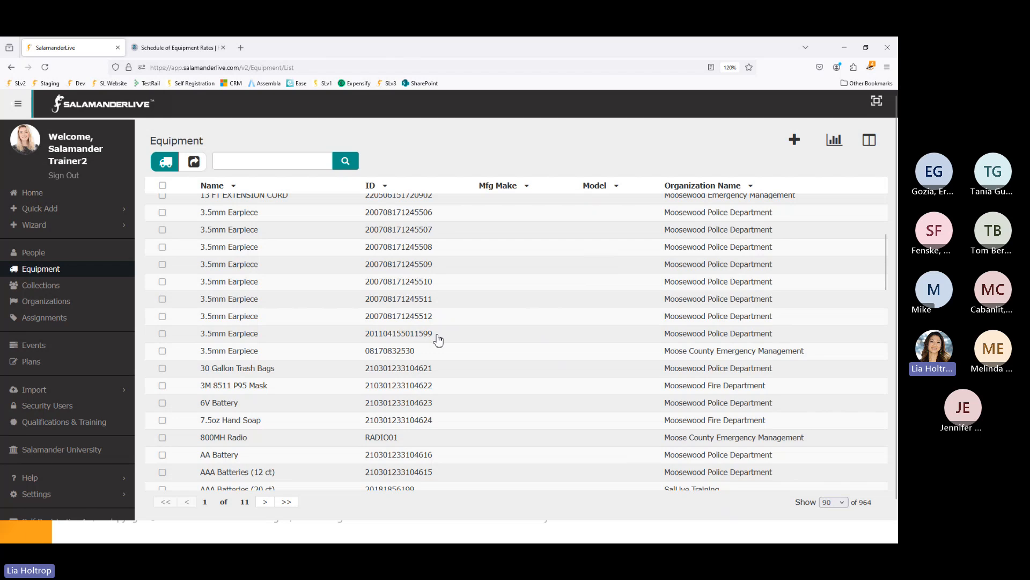
pyautogui.scroll(-1, 441, 336)
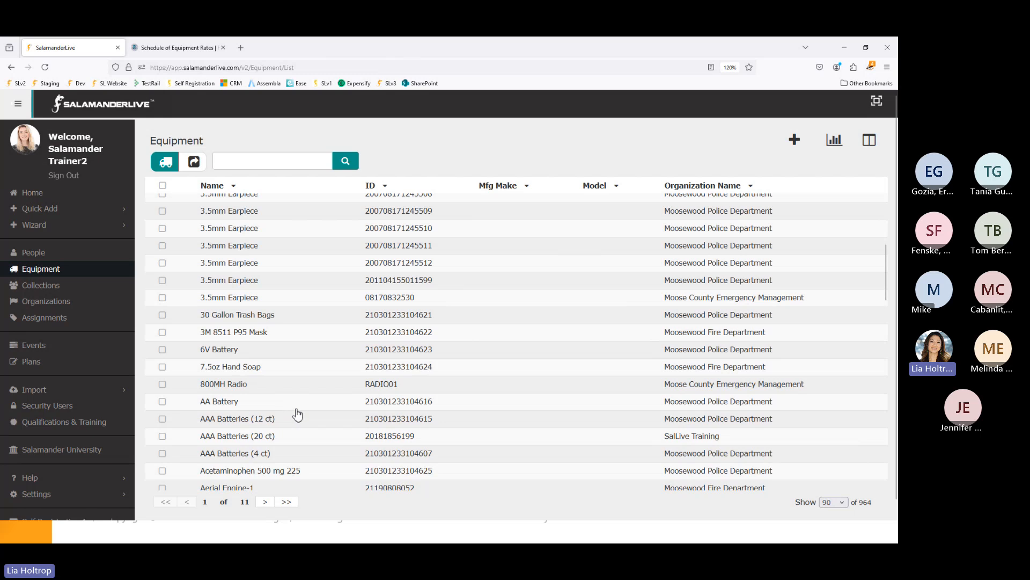
pyautogui.click(245, 333)
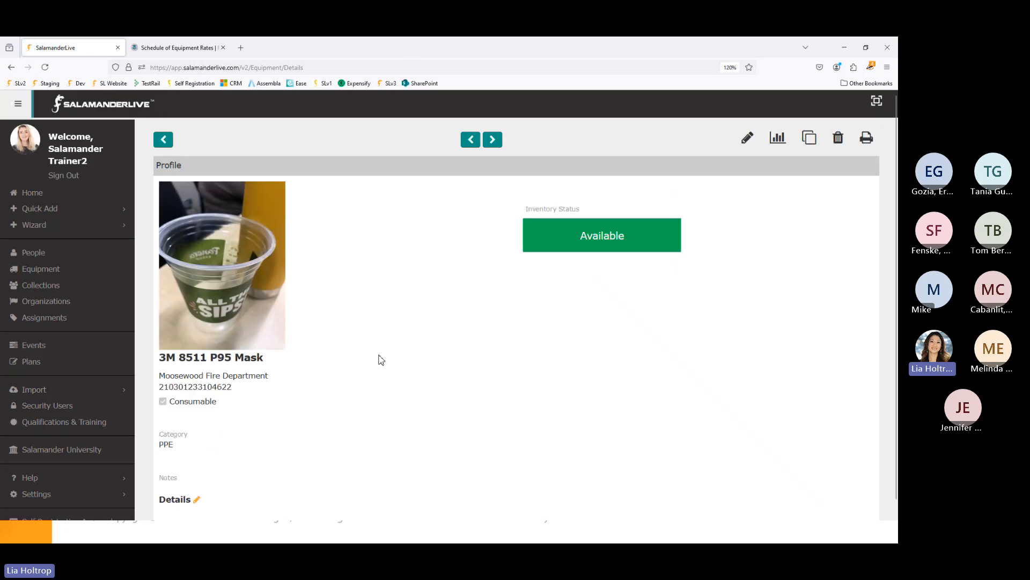
pyautogui.click(746, 138)
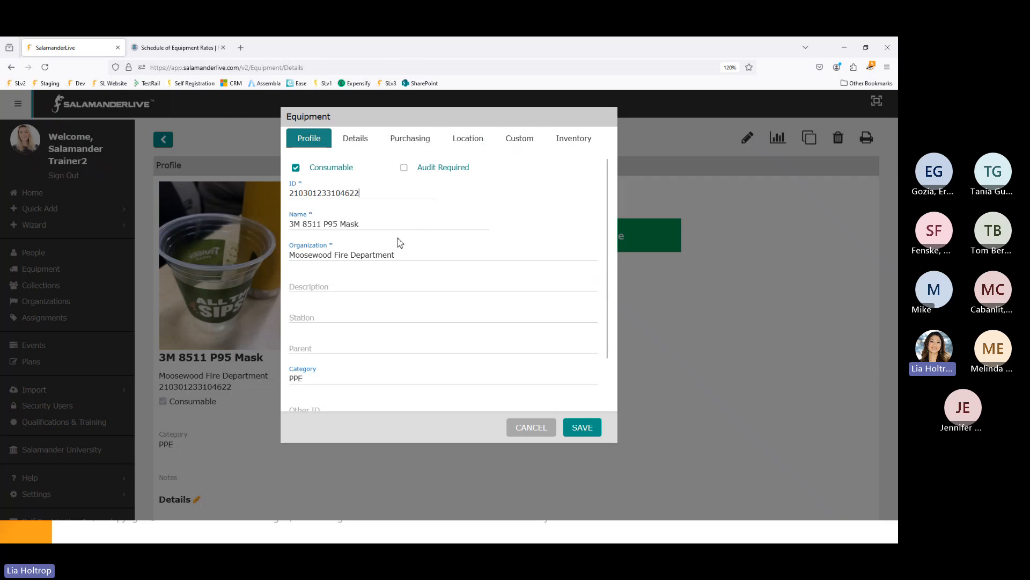
# - Cancel the edit form without saving and reopen the 3M 8511 P95 Mask details page
pyautogui.click(534, 428)
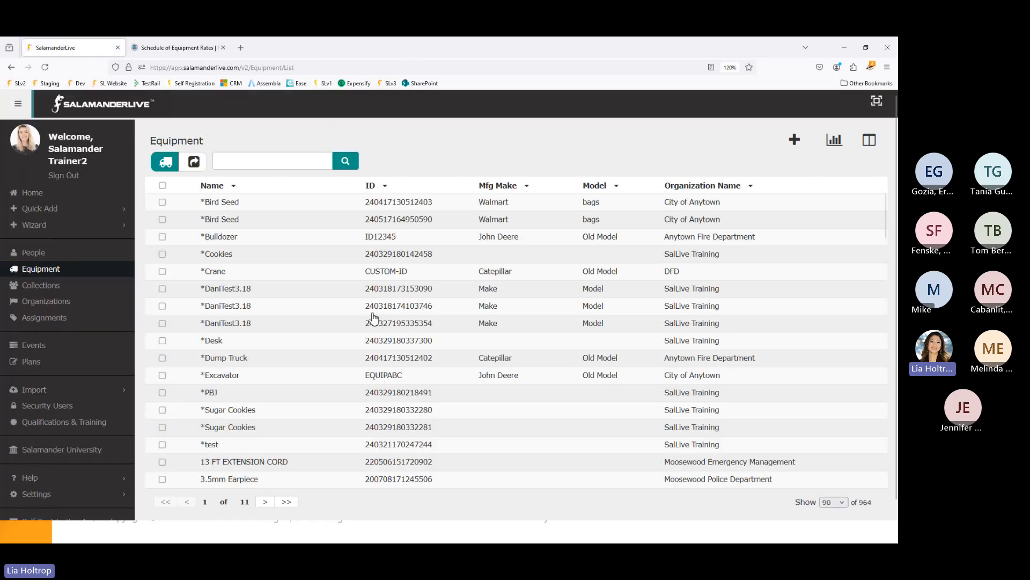
pyautogui.scroll(-6, 342, 321)
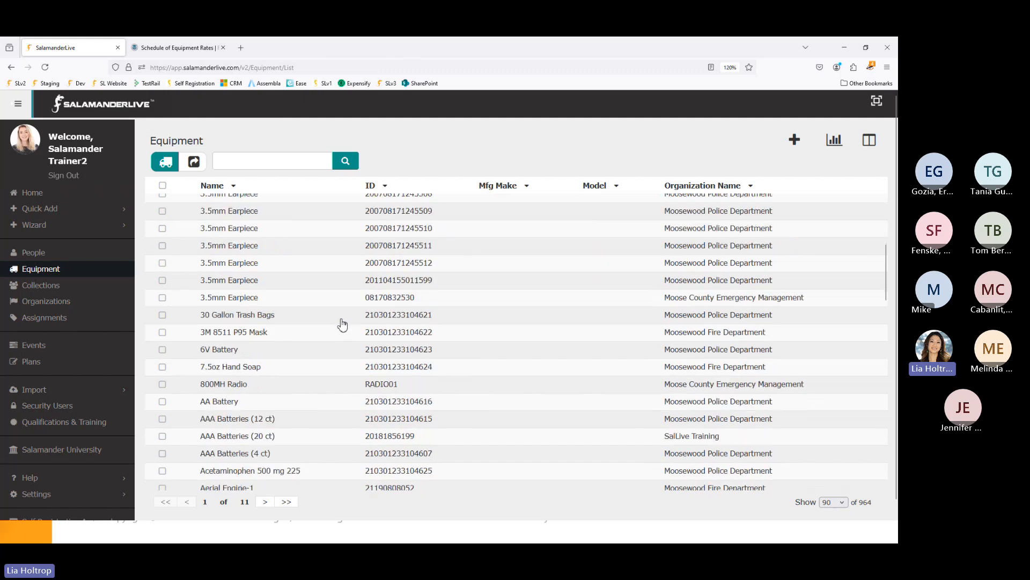
pyautogui.scroll(-1, 341, 321)
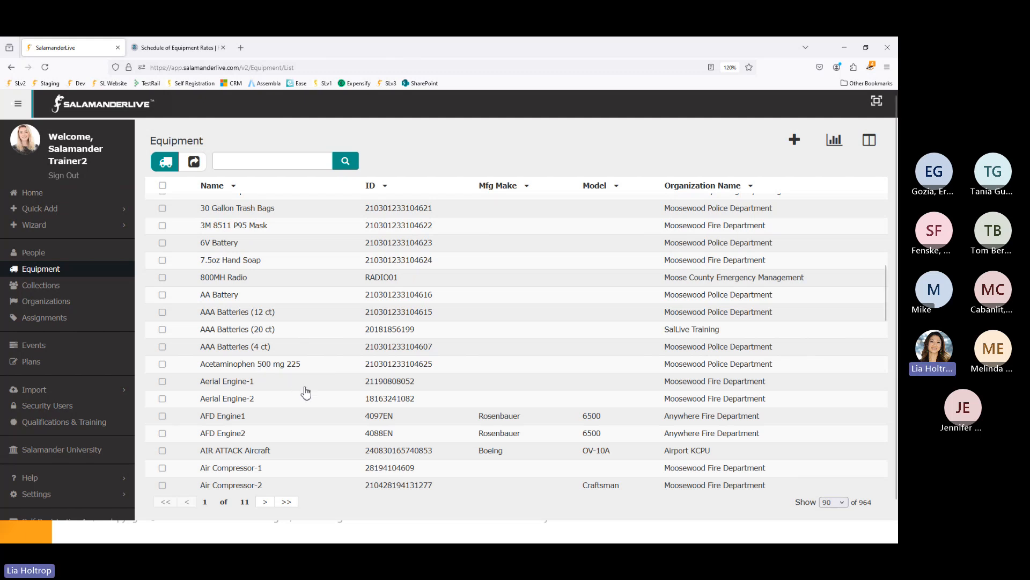
pyautogui.scroll(-2, 304, 392)
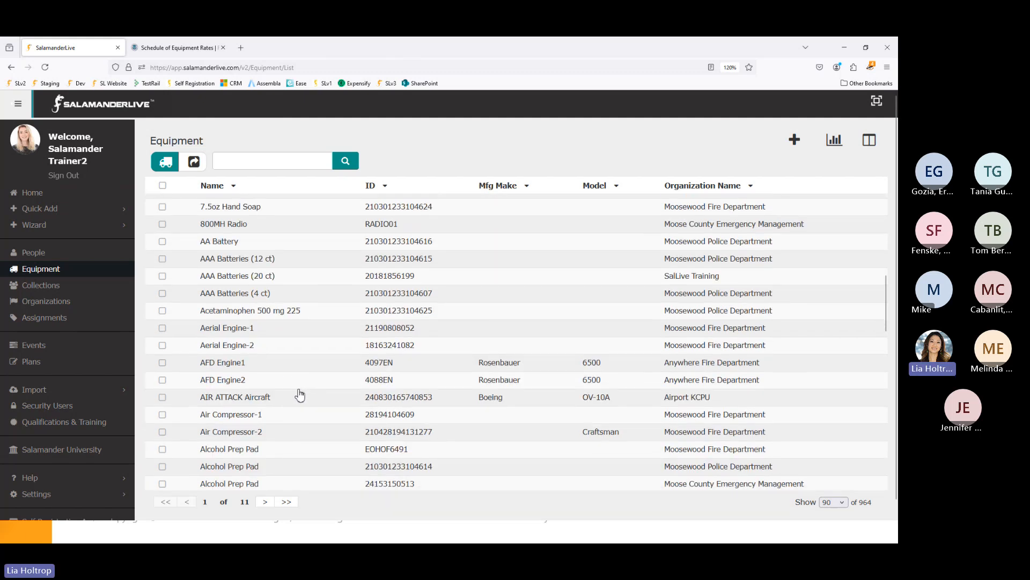
pyautogui.scroll(2, 299, 395)
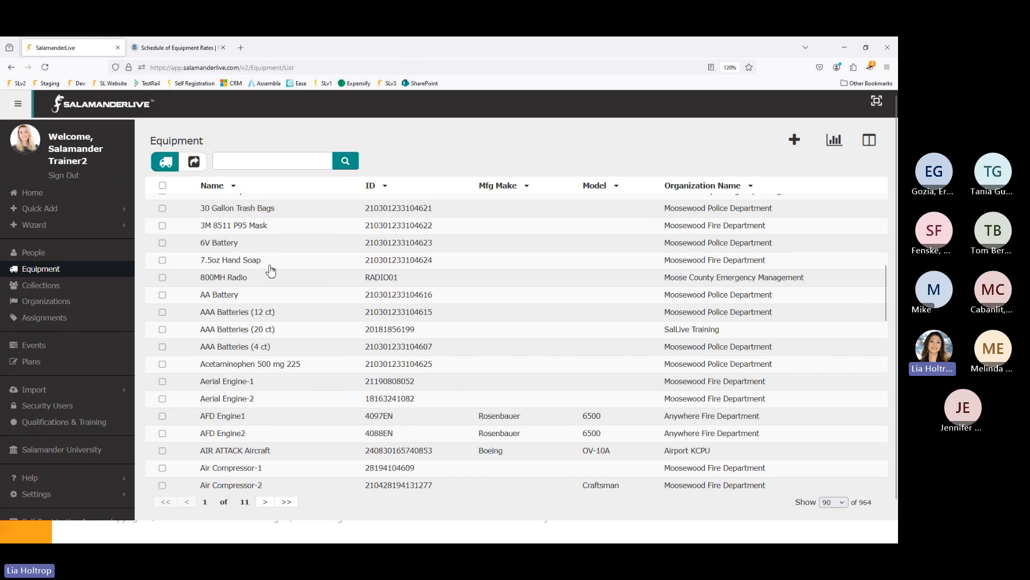
pyautogui.click(257, 228)
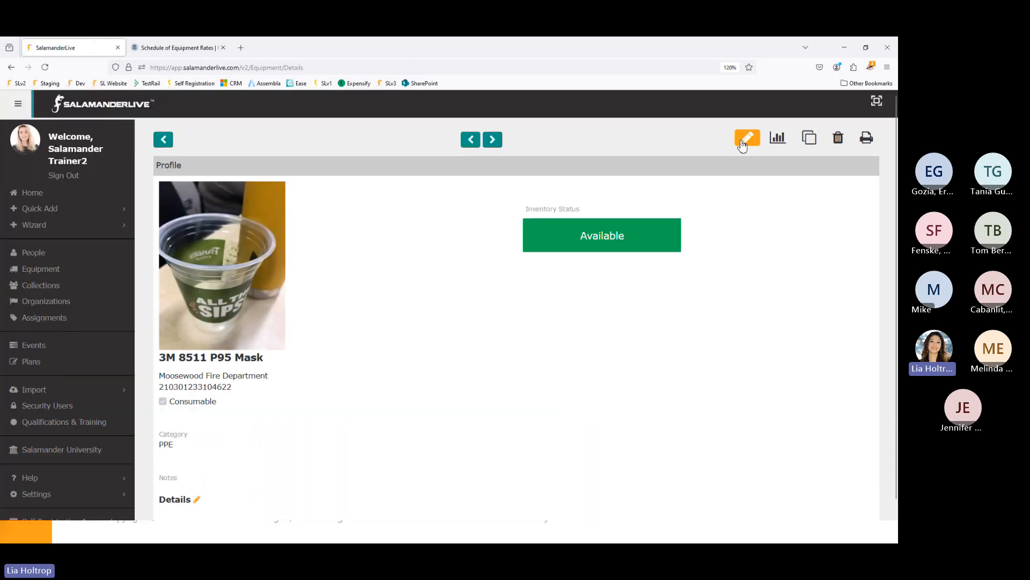
pyautogui.click(747, 138)
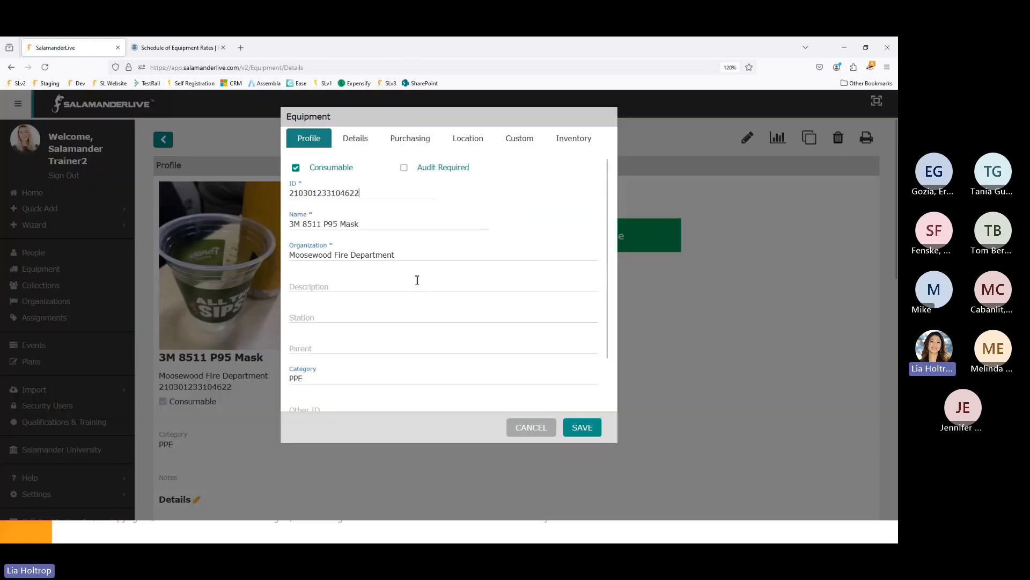
pyautogui.scroll(-1, 417, 279)
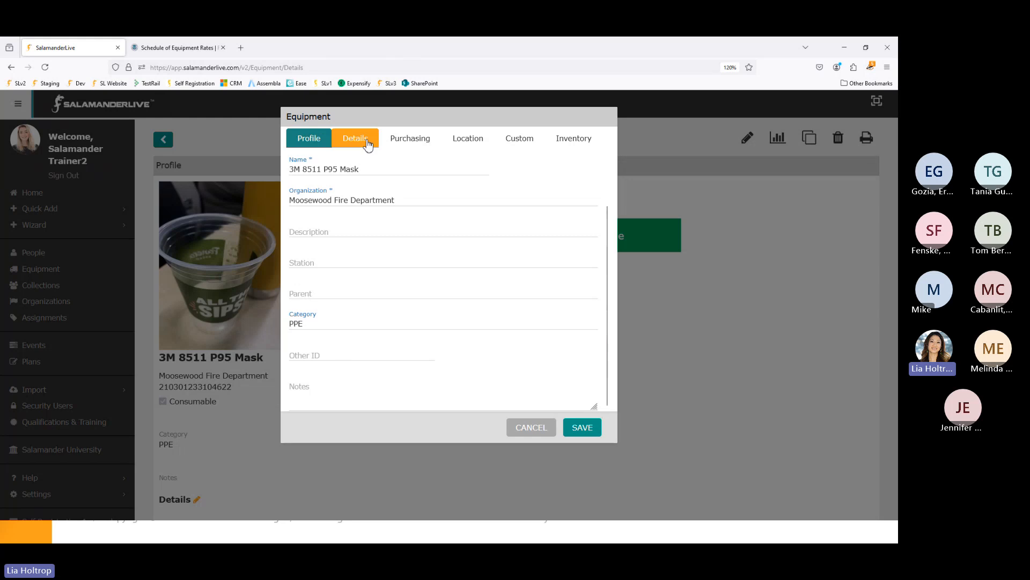
pyautogui.click(366, 142)
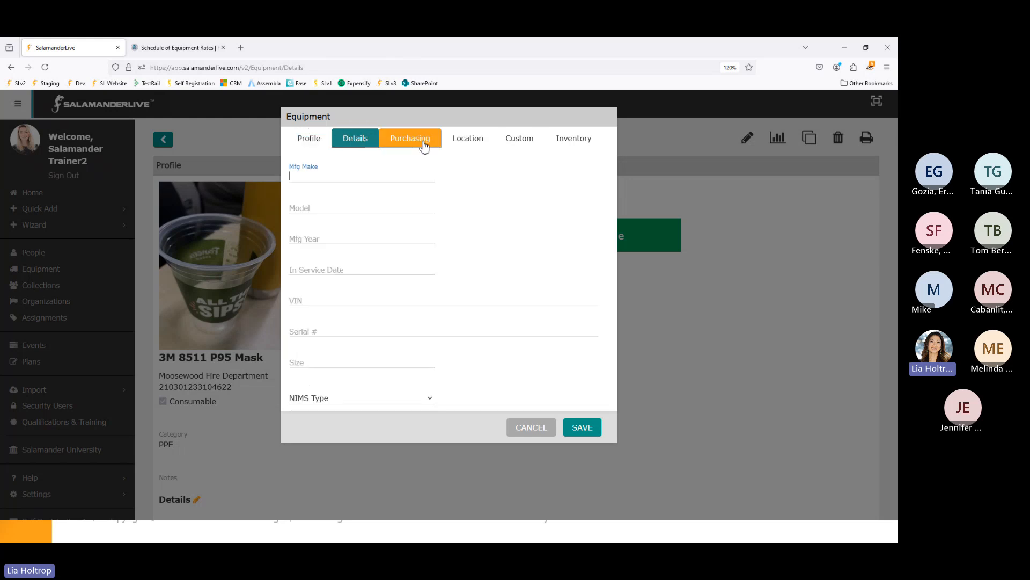
pyautogui.click(420, 144)
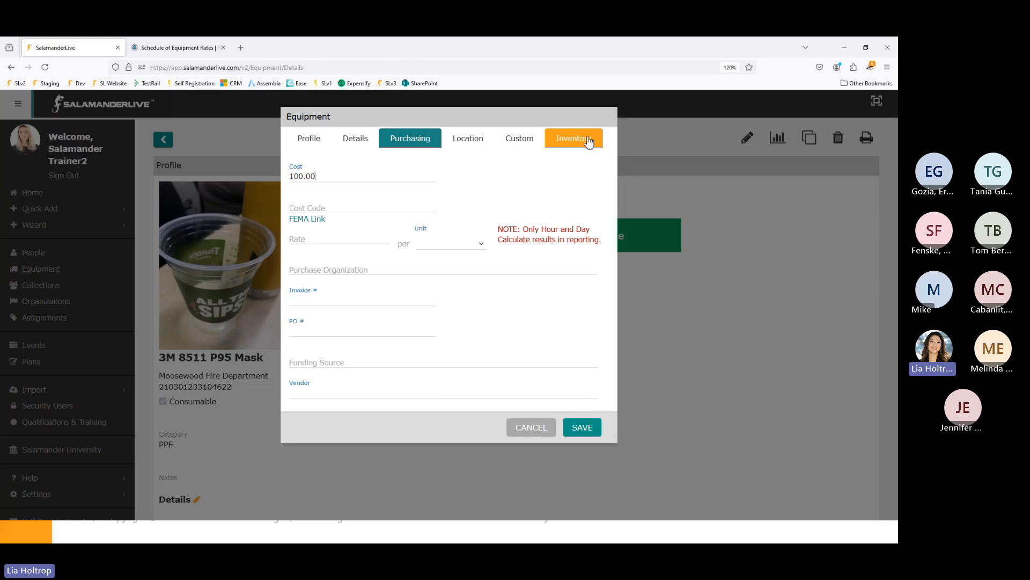
pyautogui.click(483, 143)
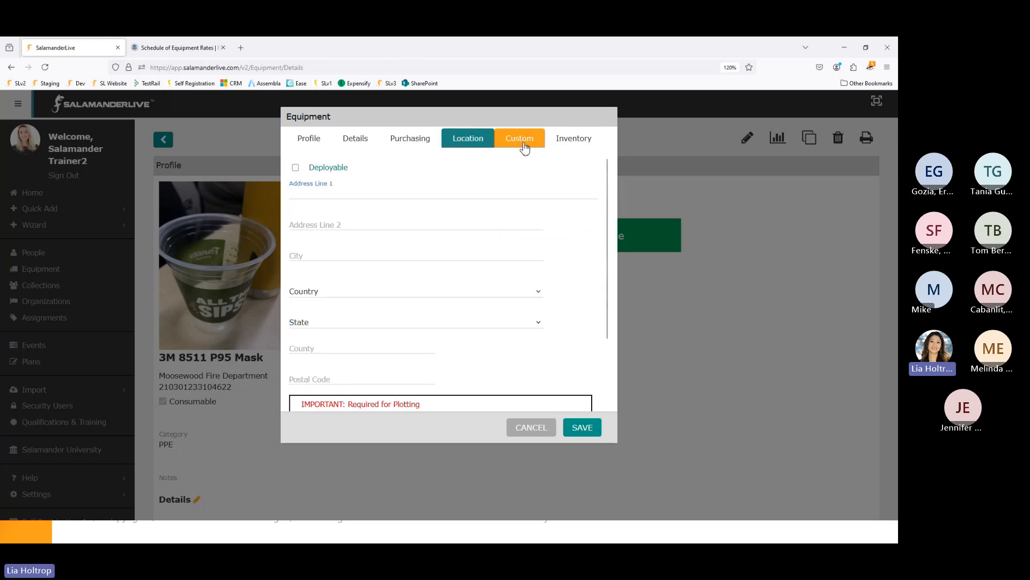
pyautogui.click(526, 147)
pyautogui.click(569, 144)
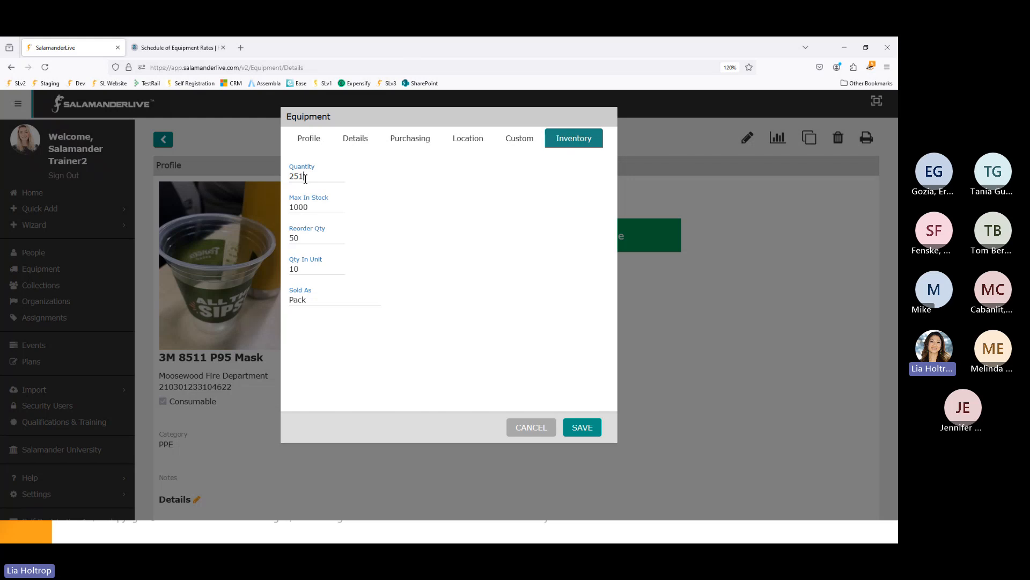
pyautogui.doubleClick(305, 179)
pyautogui.write('49')
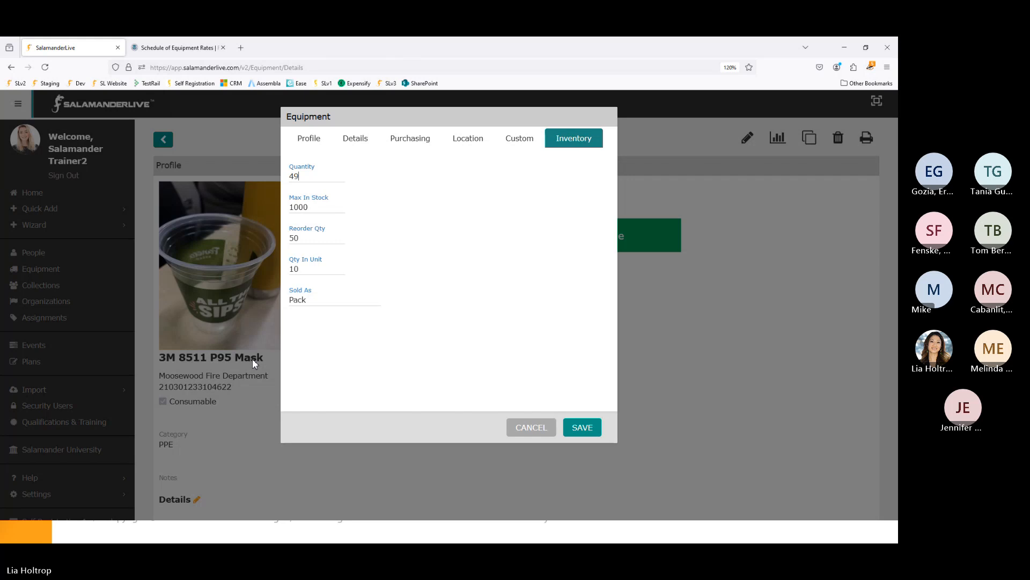
pyautogui.moveTo(304, 177); pyautogui.dragTo(262, 178)
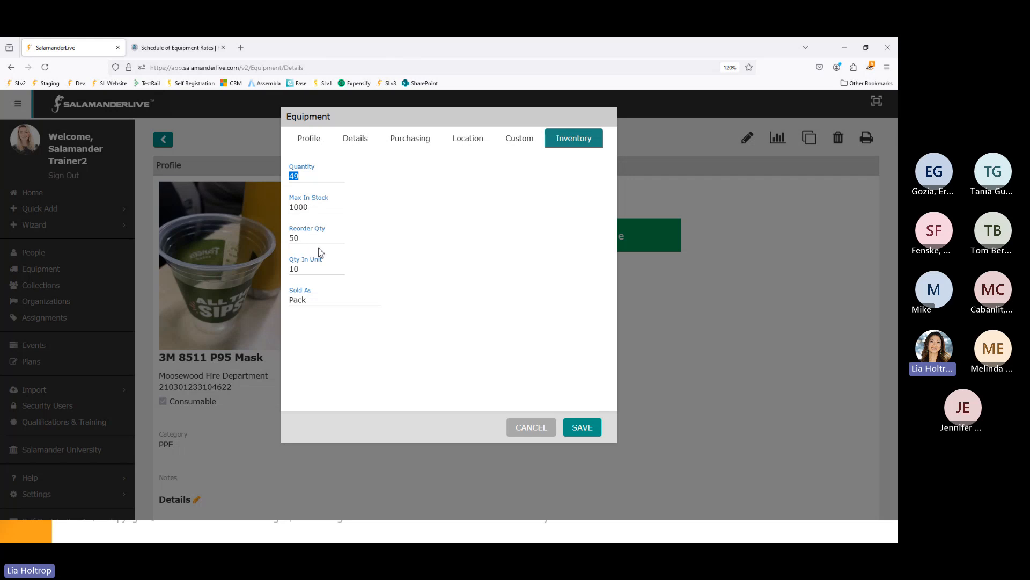
pyautogui.moveTo(302, 239); pyautogui.dragTo(289, 239)
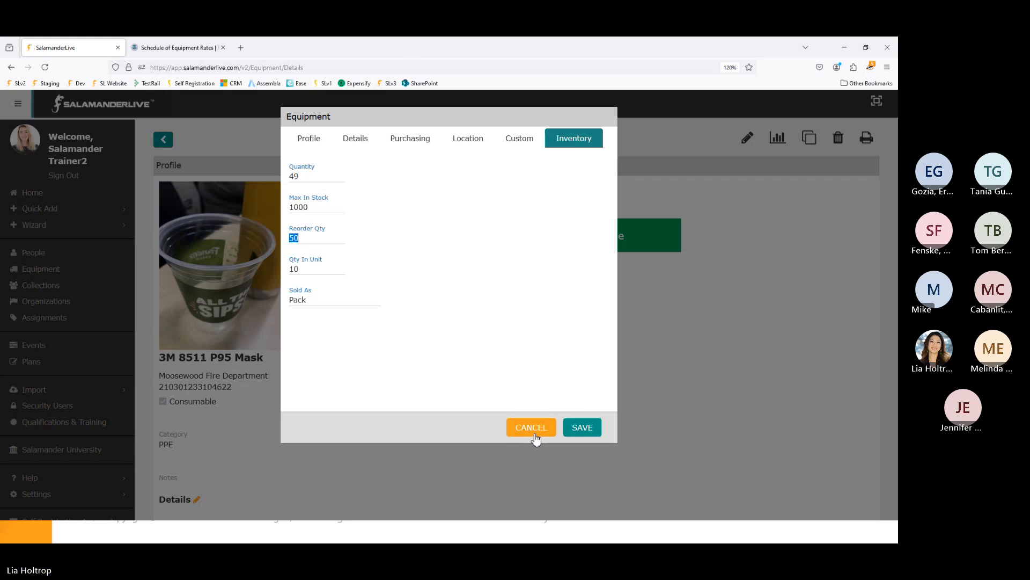
pyautogui.click(536, 439)
pyautogui.scroll(-1, 534, 438)
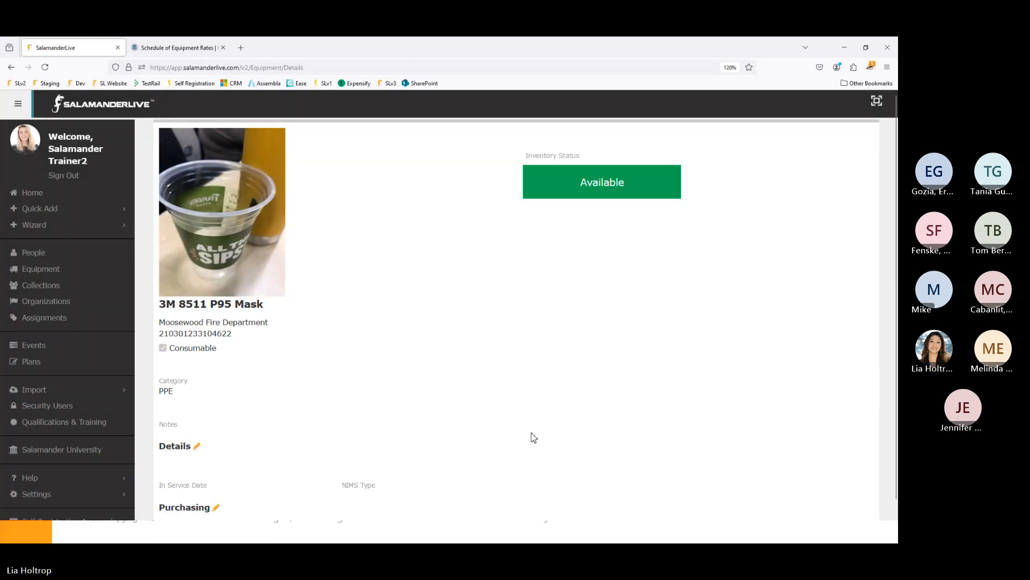
pyautogui.scroll(1, 534, 438)
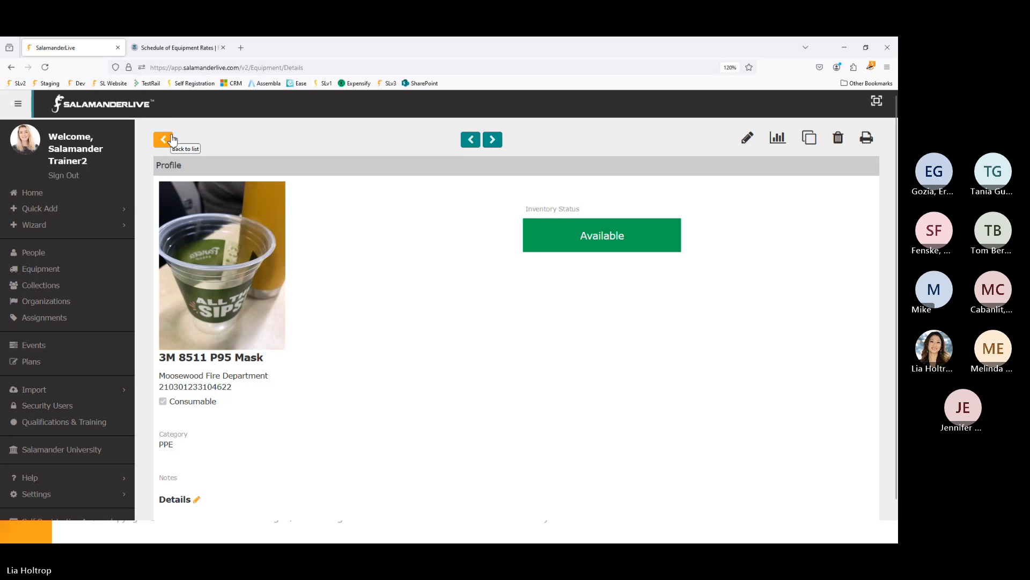
pyautogui.scroll(-8, 352, 368)
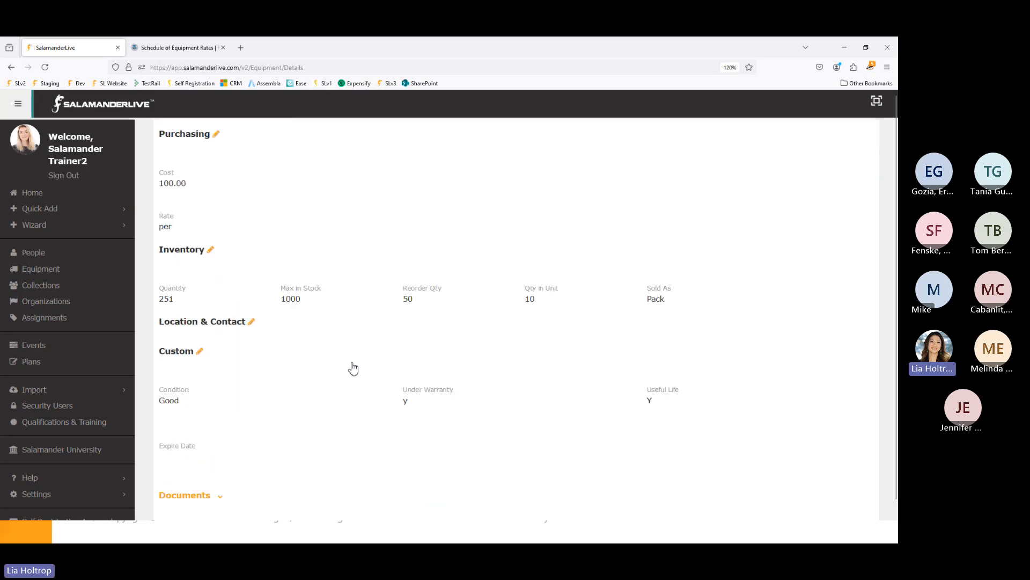
pyautogui.scroll(-2, 333, 387)
pyautogui.click(203, 457)
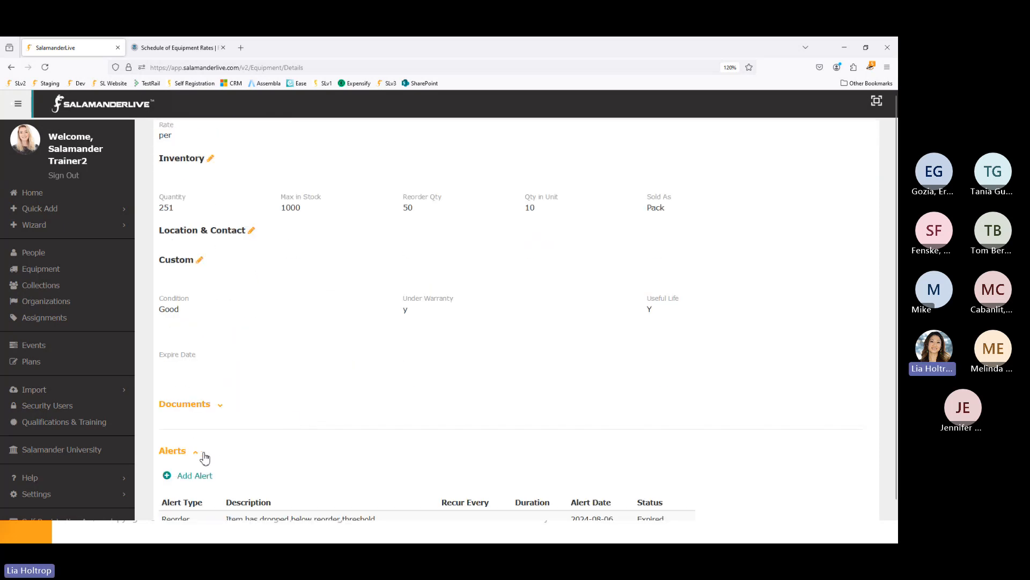
pyautogui.scroll(-2, 204, 458)
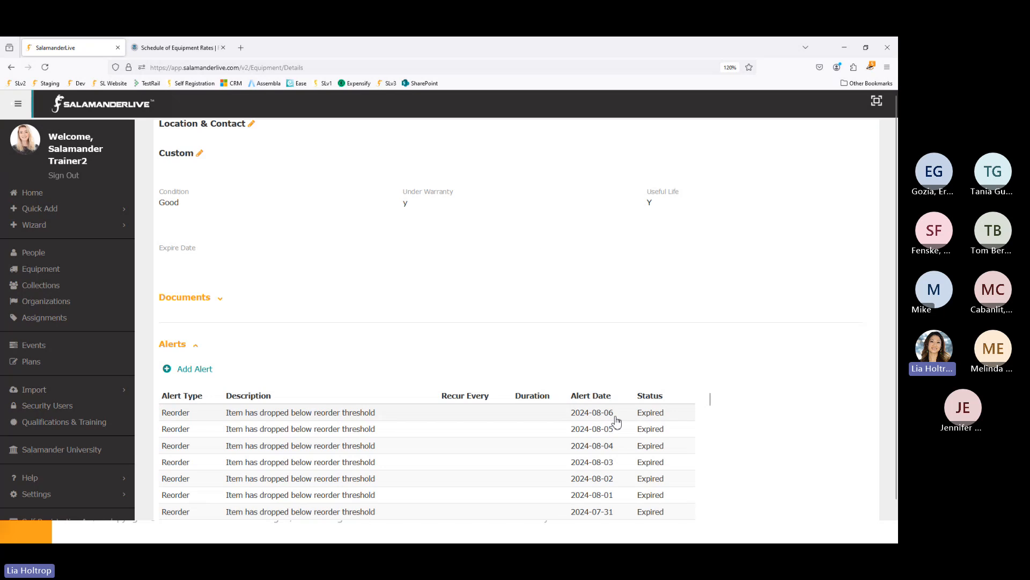
pyautogui.scroll(3, 579, 423)
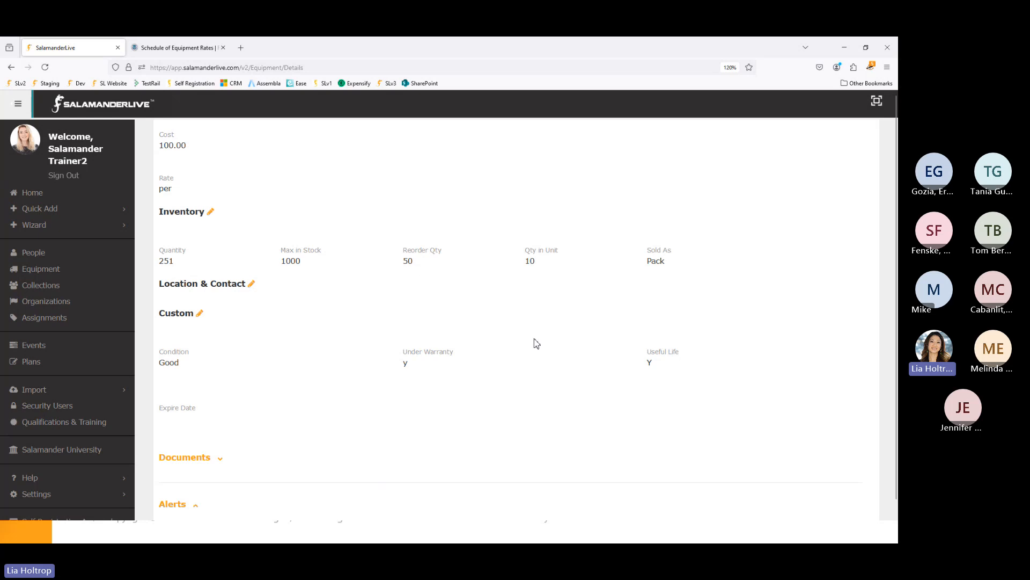
pyautogui.scroll(5, 562, 437)
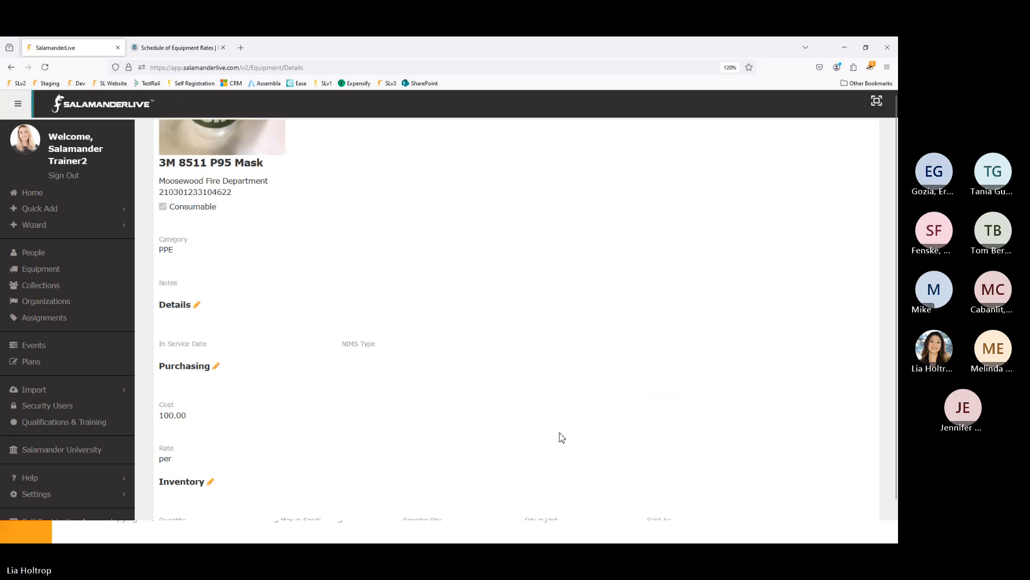
pyautogui.scroll(3, 560, 436)
pyautogui.click(163, 139)
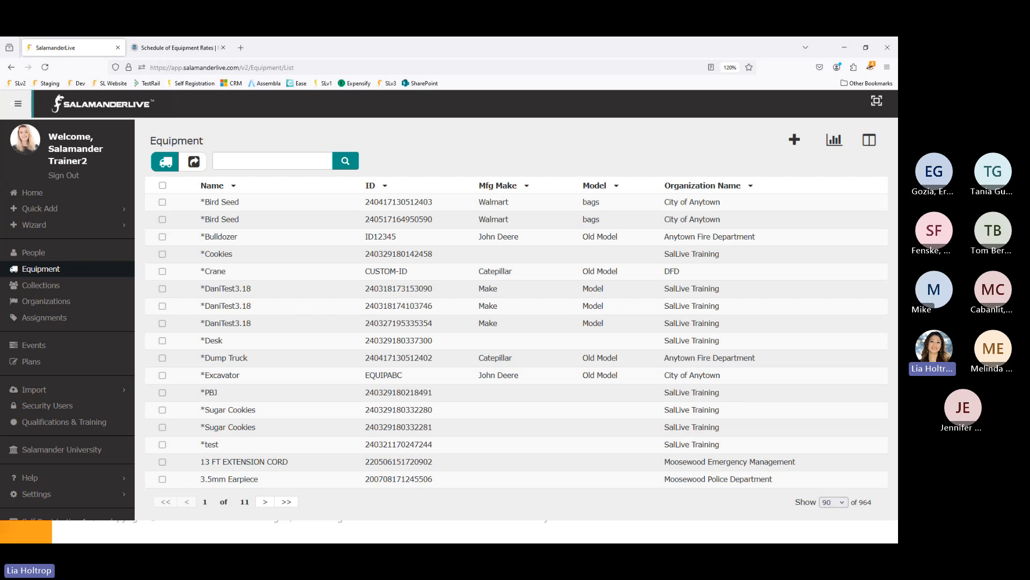
# - Open the Equipment import window, get the formatting instructions, and download and open the CSV template
pyautogui.click(40, 395)
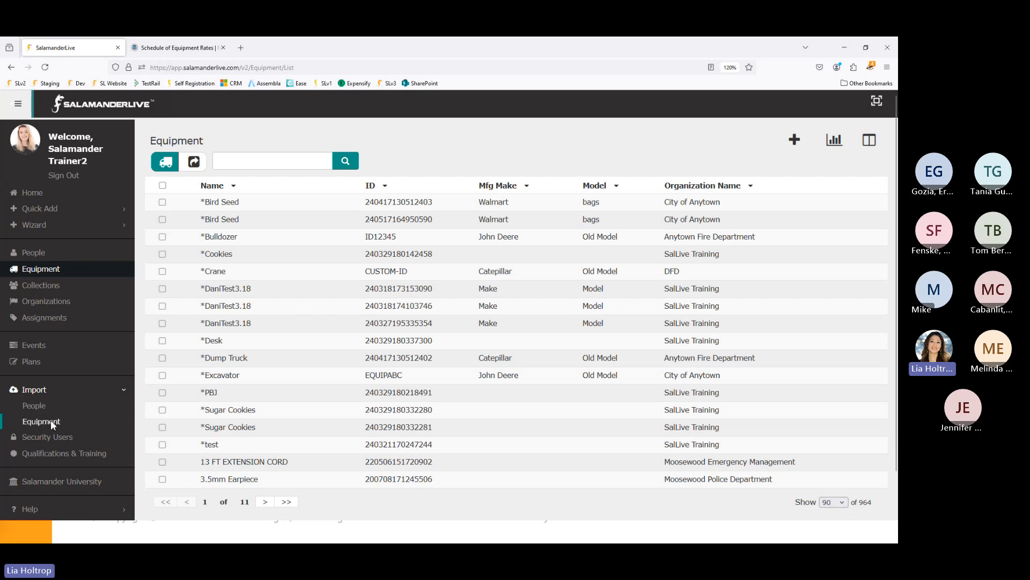
pyautogui.click(50, 420)
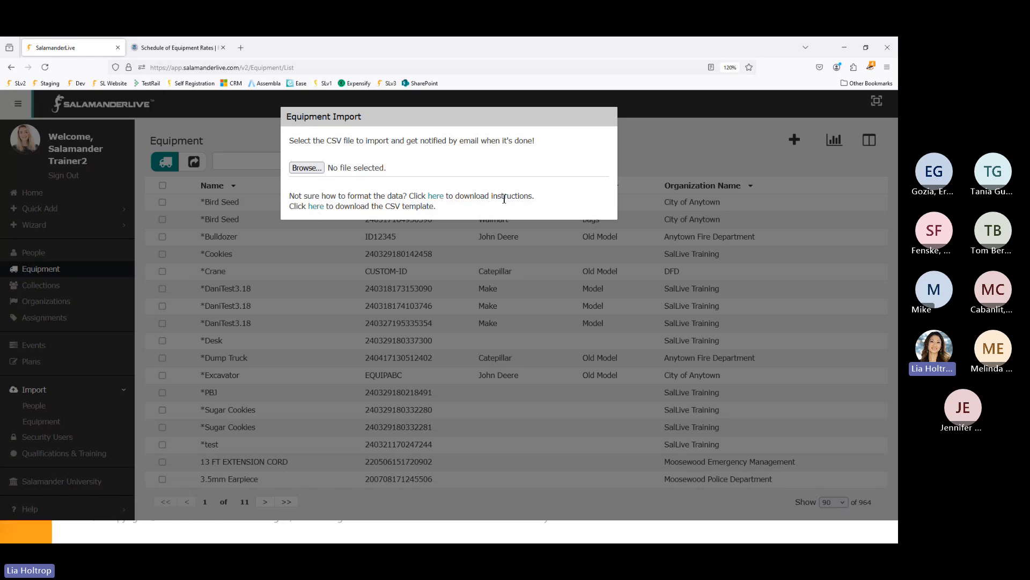
pyautogui.click(438, 197)
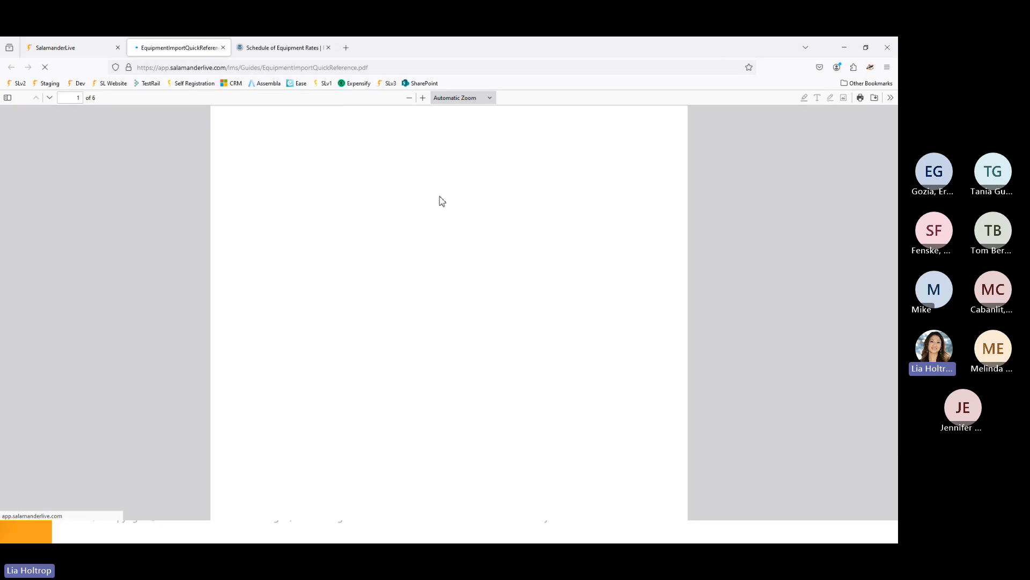
pyautogui.click(63, 48)
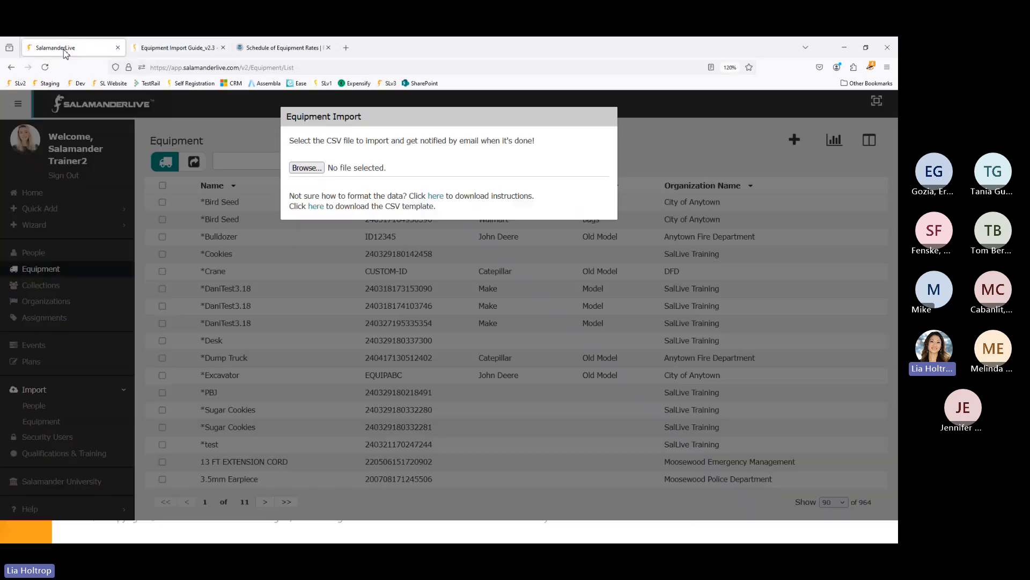
pyautogui.click(317, 207)
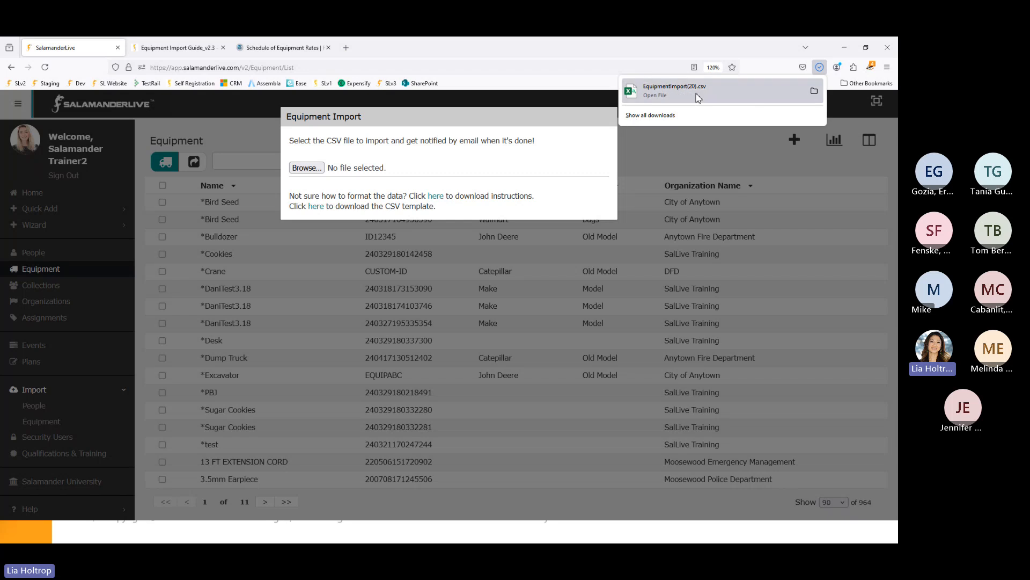
pyautogui.click(696, 98)
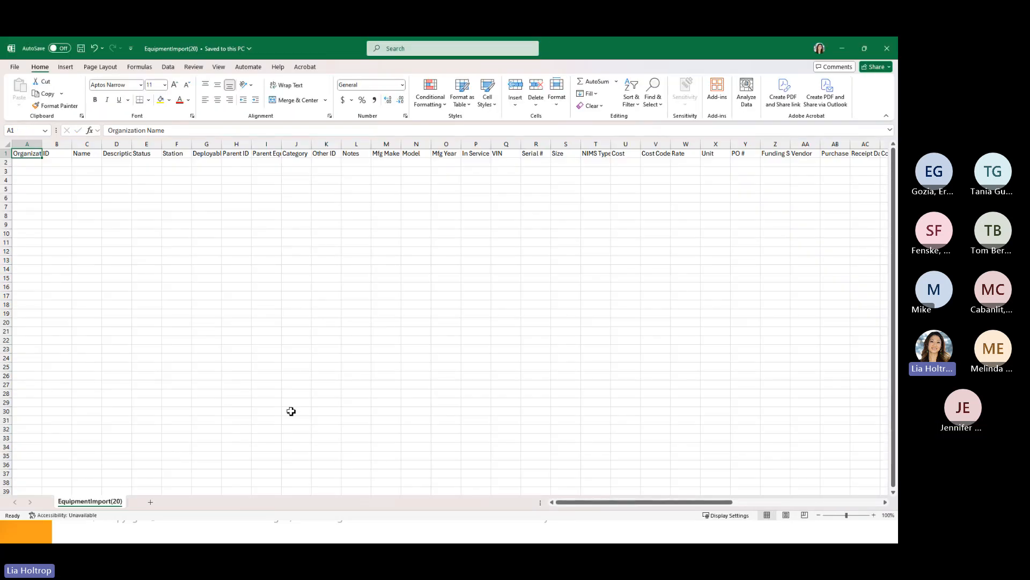
# - Autofit every template column to its header name
pyautogui.scroll(5, 312, 423)
pyautogui.scroll(3, 313, 423)
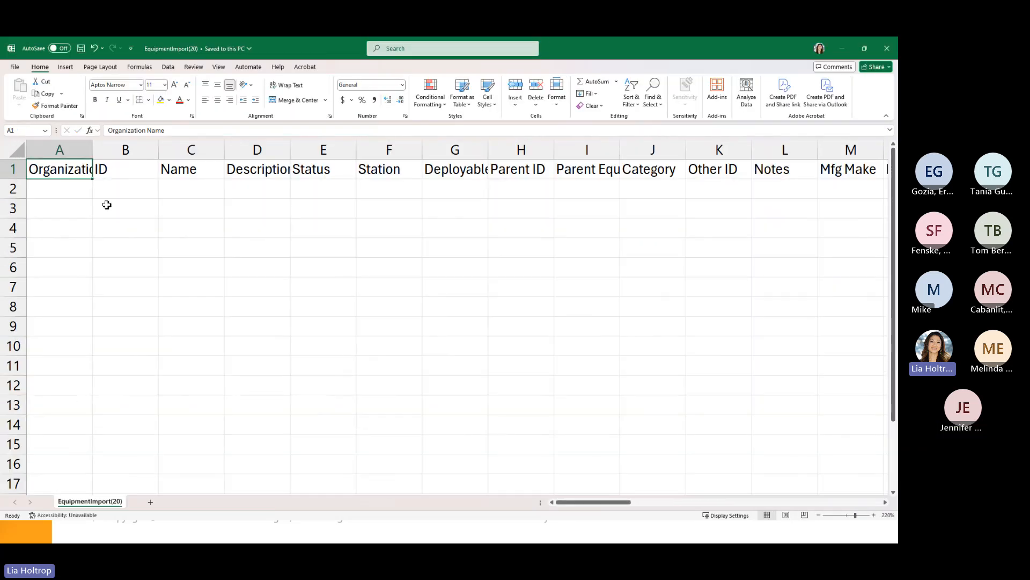
pyautogui.click(10, 147)
pyautogui.doubleClick(93, 154)
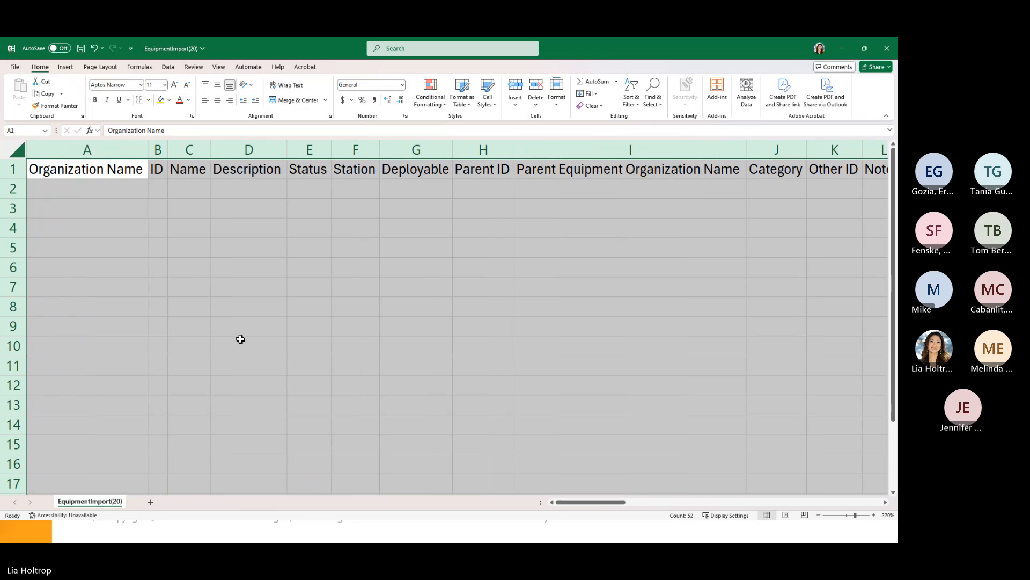
pyautogui.click(239, 344)
# - Review the header row, including Deployable in G1 and columns A–C, then minimize the template
pyautogui.click(3, 170)
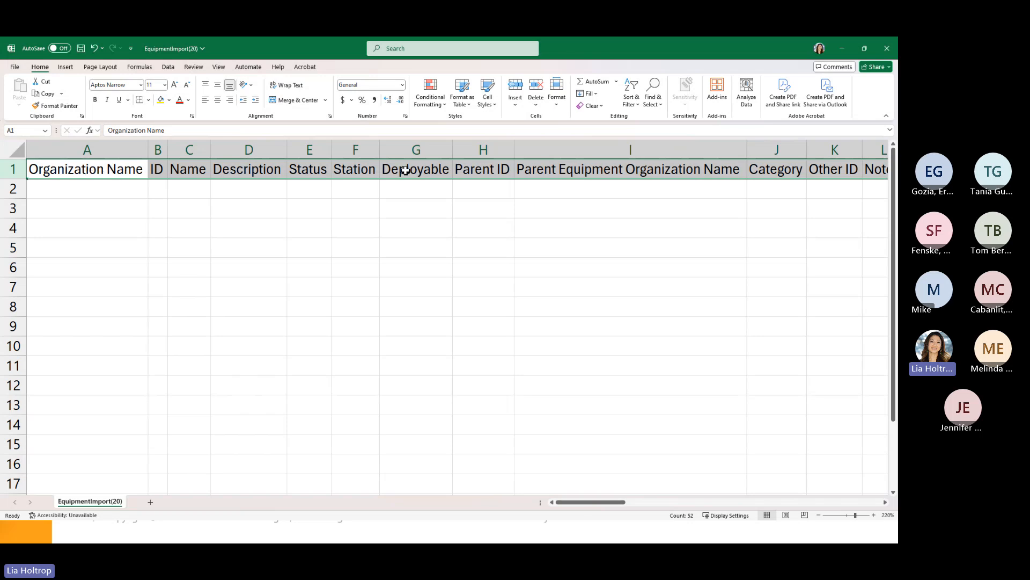
pyautogui.click(427, 171)
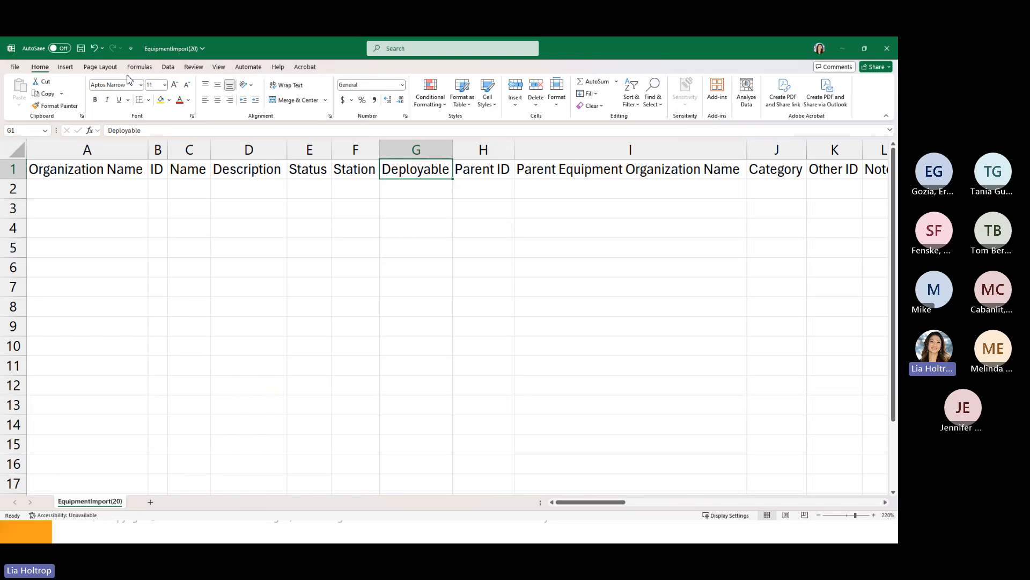
pyautogui.click(10, 169)
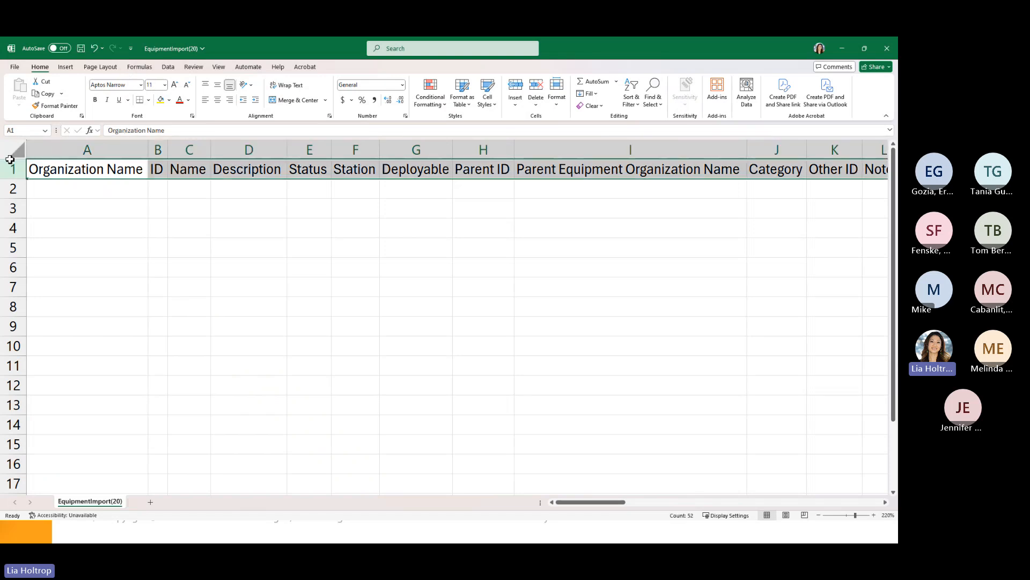
pyautogui.click(119, 171)
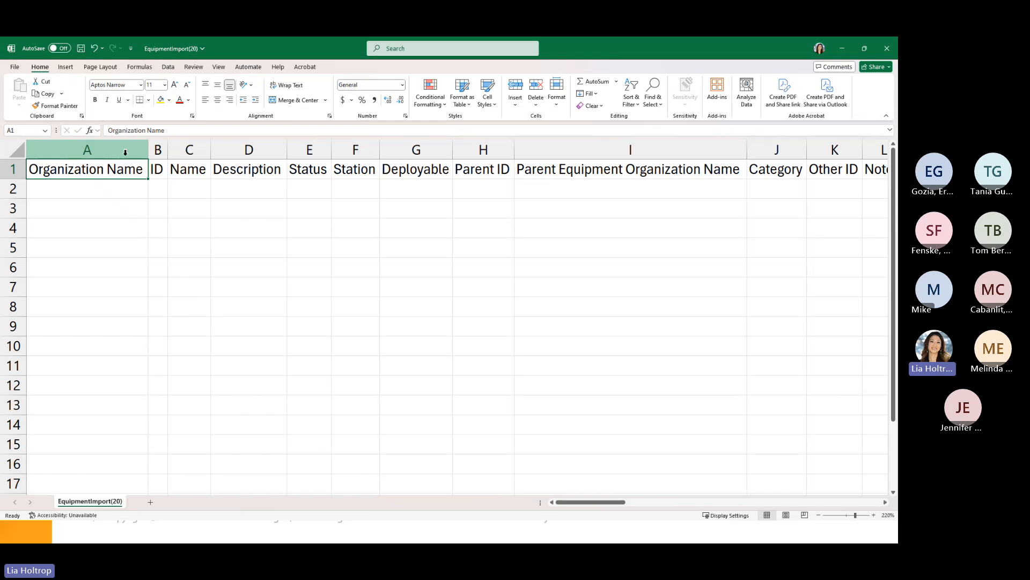
pyautogui.moveTo(125, 152); pyautogui.dragTo(184, 148)
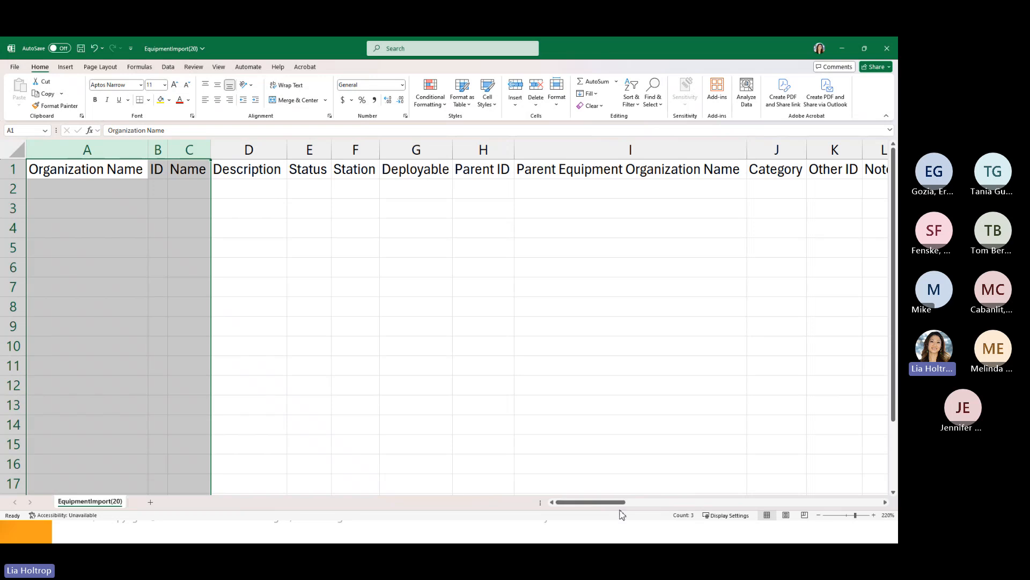
pyautogui.moveTo(615, 504); pyautogui.dragTo(617, 504)
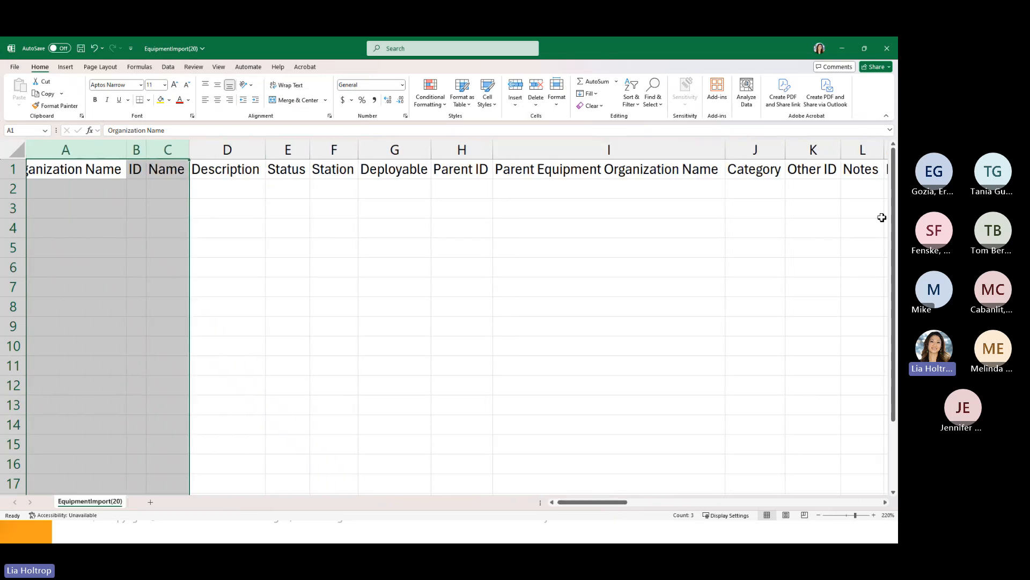
pyautogui.click(842, 48)
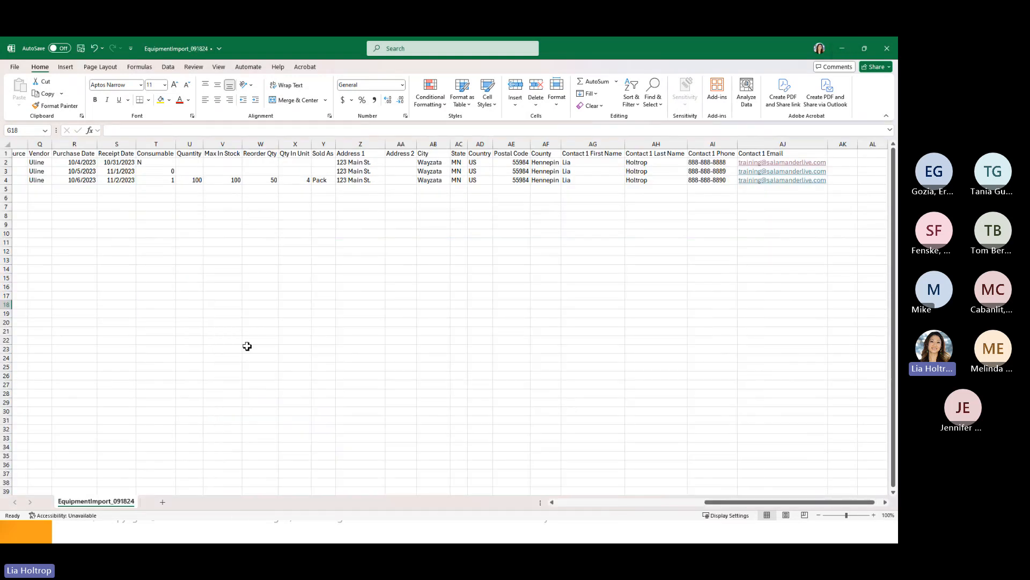
# - Compare the Folding Table 96x30's ID IS-111-201 in B3 with the chair's Parent ID in F4
pyautogui.keyDown('ctrl'); pyautogui.scroll(9, 377, 404); pyautogui.keyUp('ctrl')
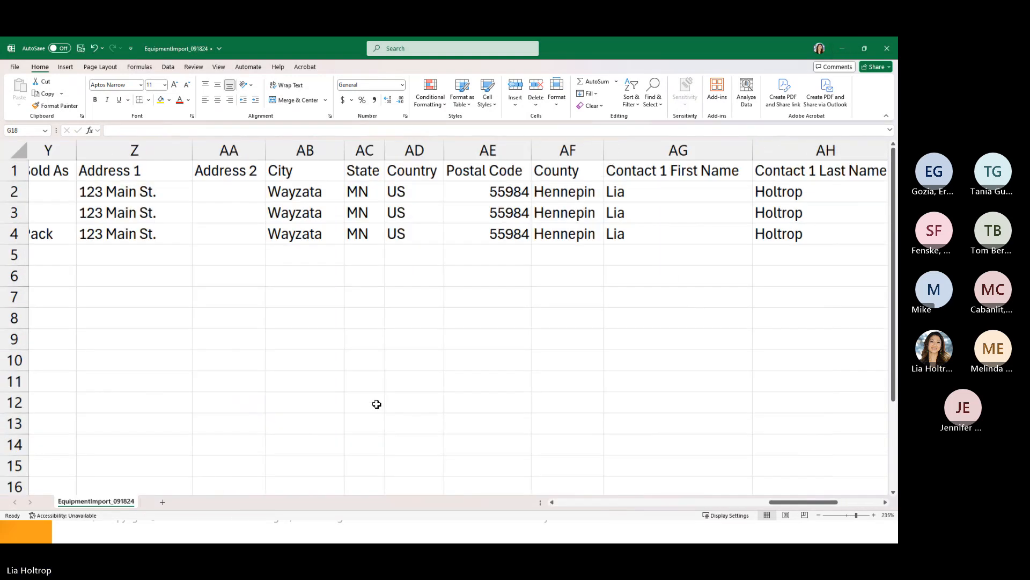
pyautogui.moveTo(835, 505); pyautogui.dragTo(531, 516)
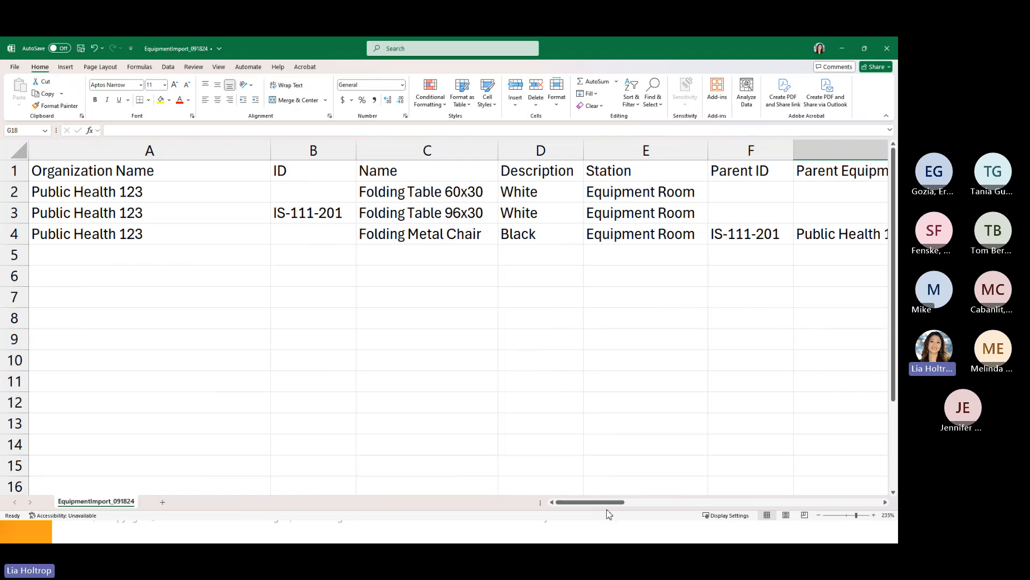
pyautogui.moveTo(608, 502); pyautogui.dragTo(618, 502)
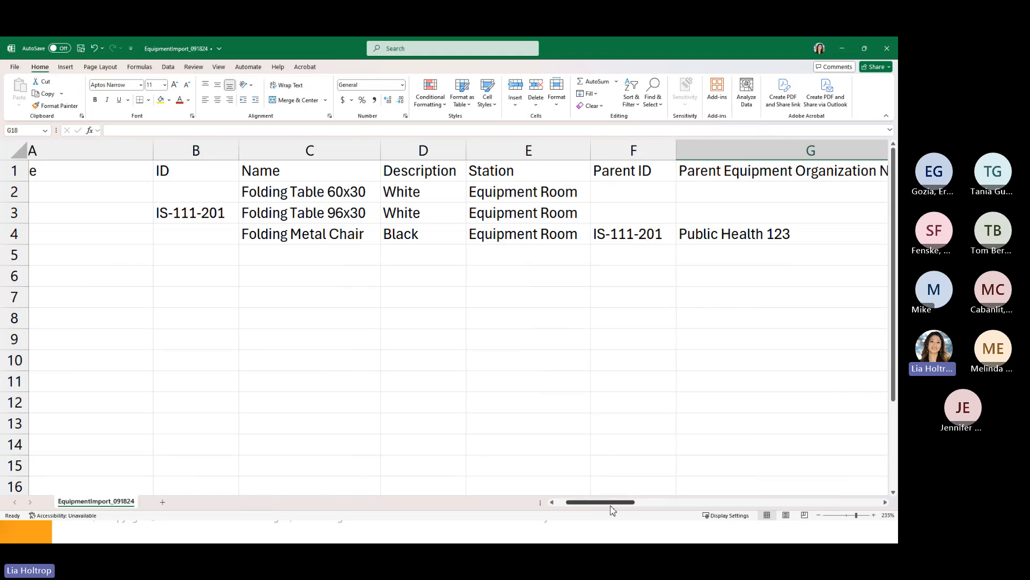
pyautogui.moveTo(615, 505); pyautogui.dragTo(610, 502)
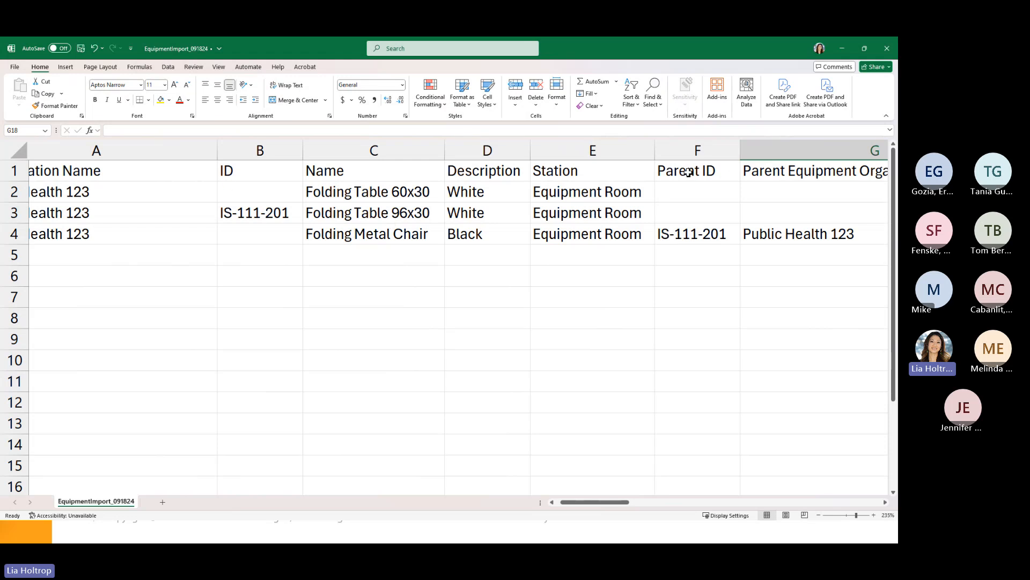
pyautogui.click(251, 215)
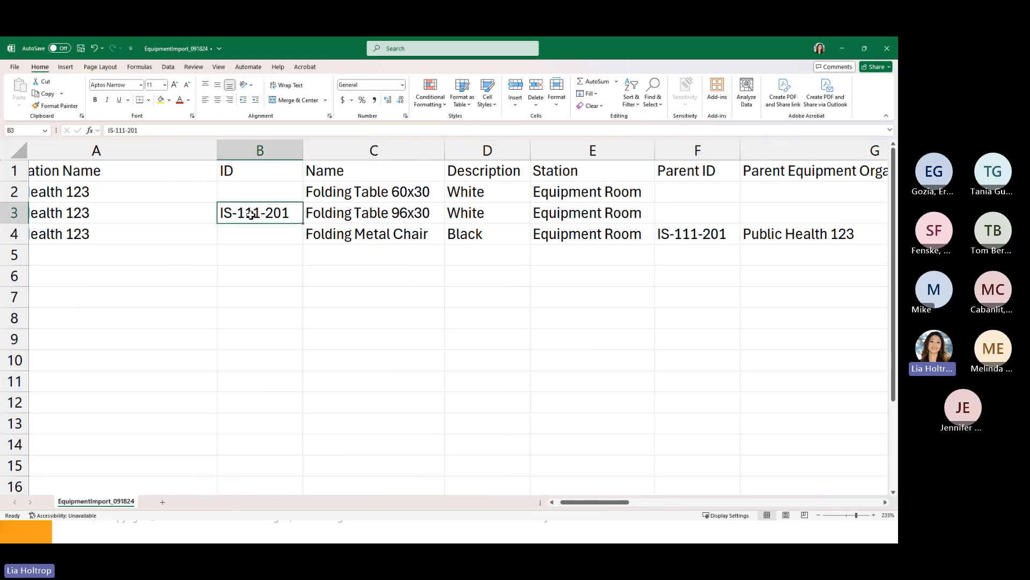
pyautogui.click(694, 240)
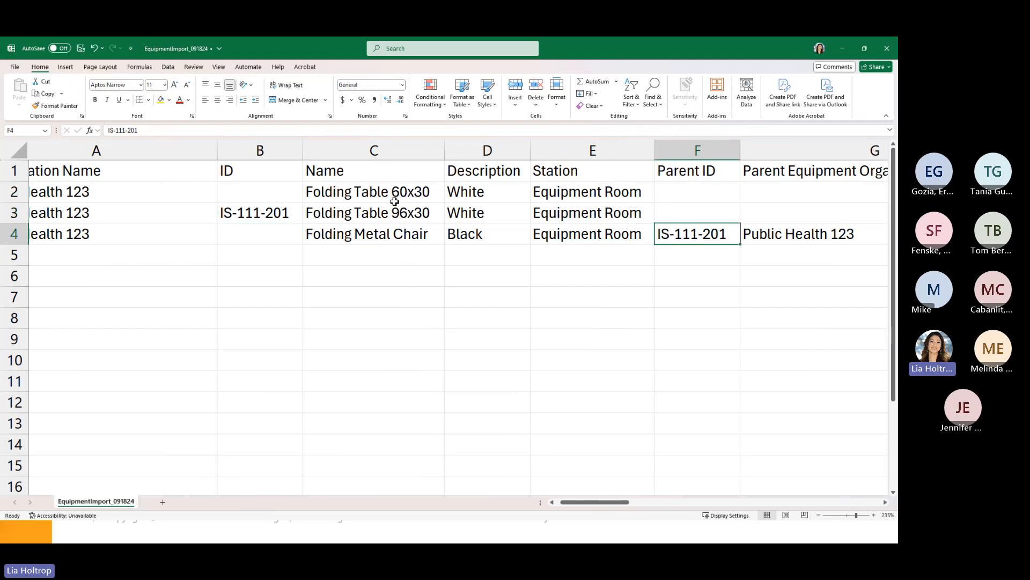
# - Filter the SalamanderLive Equipment list by Name 'tent' to show the two Tent items
pyautogui.hotkey('alt', 'Tab')
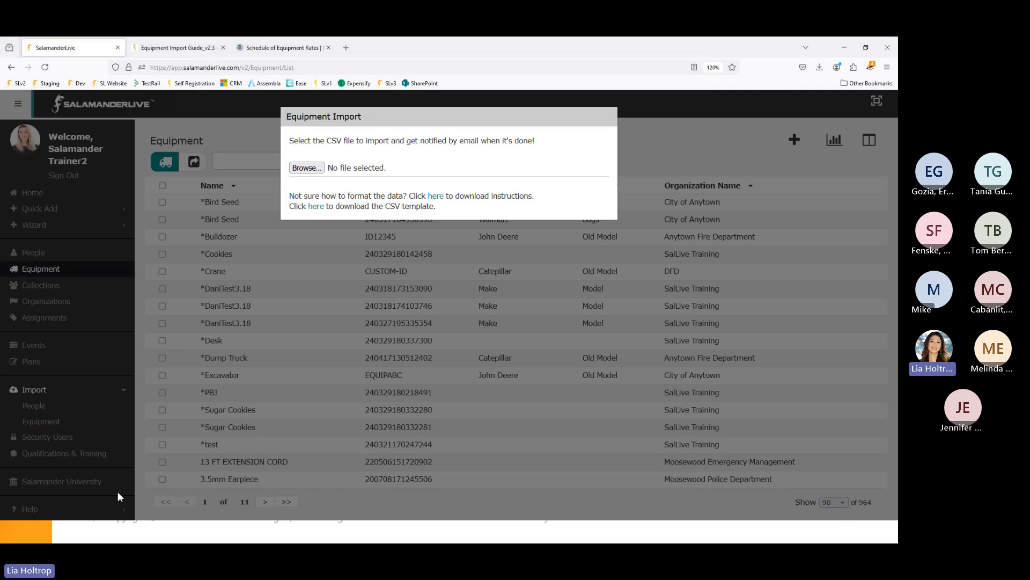
pyautogui.click(657, 155)
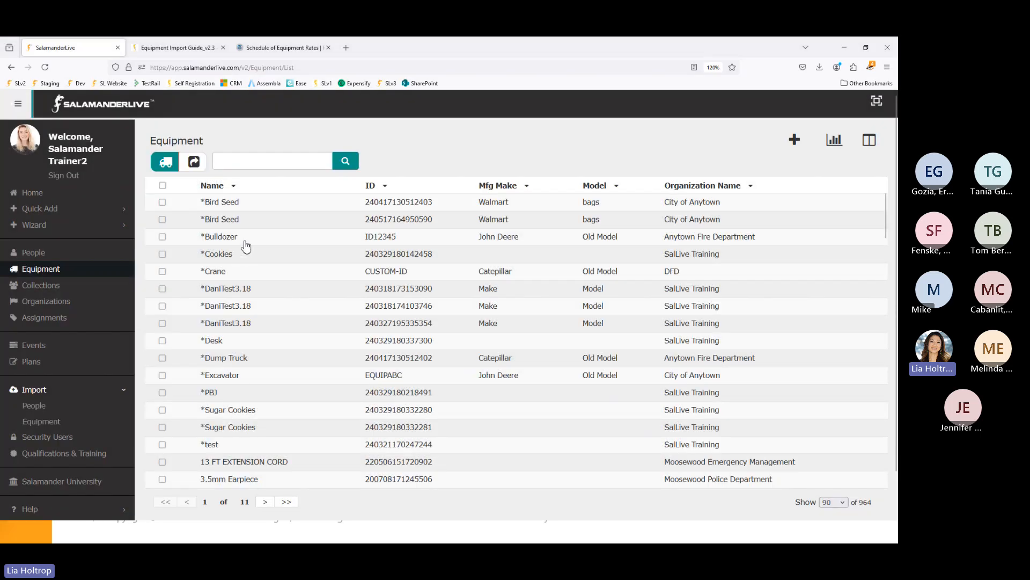
pyautogui.click(233, 186)
pyautogui.click(339, 274)
pyautogui.write('tent')
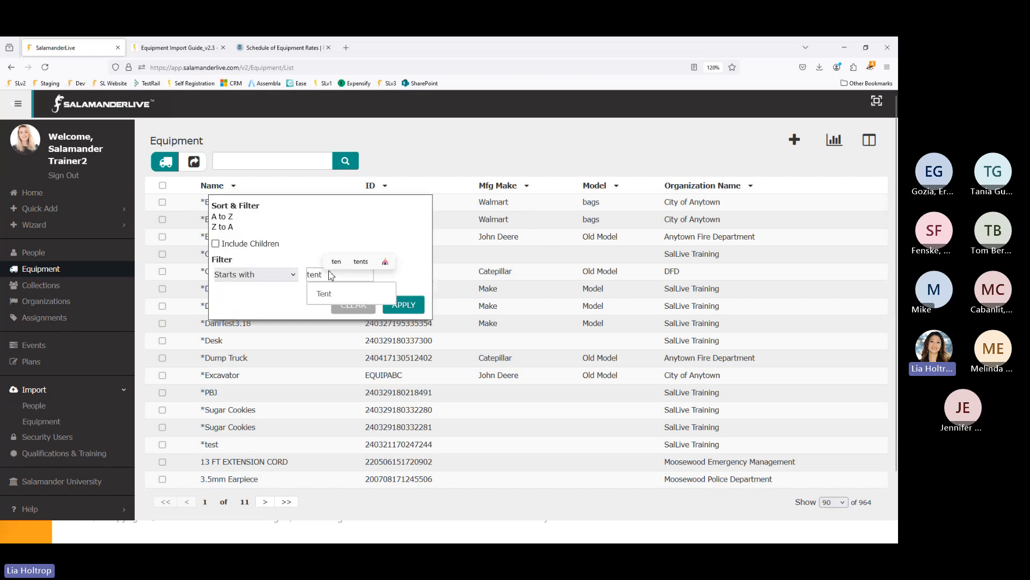
pyautogui.press('Return')
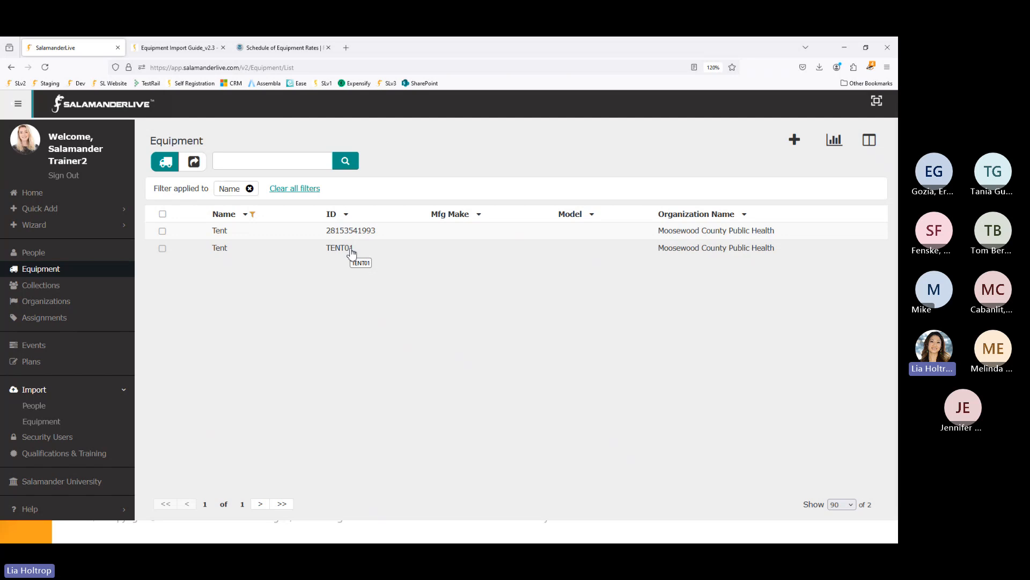
pyautogui.hotkey('alt', 'Tab')
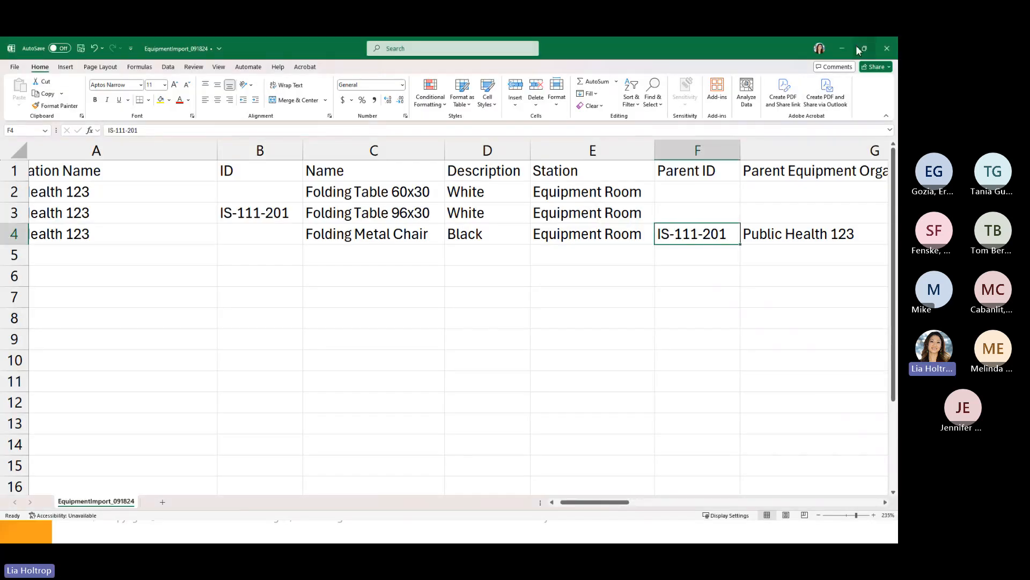
# - Snap Excel to the left half of the screen beside the browser
pyautogui.moveTo(866, 50)
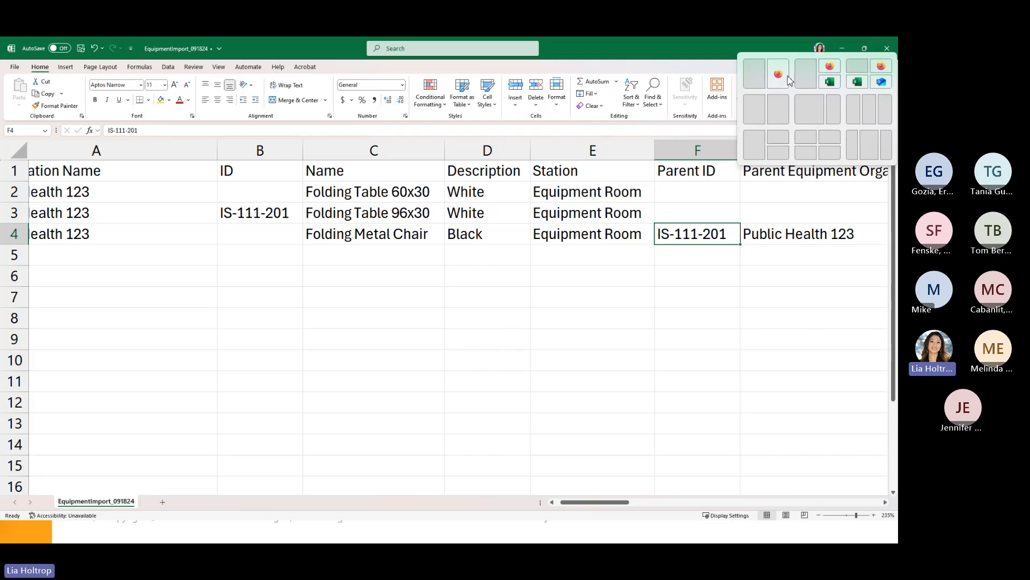
pyautogui.click(754, 74)
pyautogui.click(566, 132)
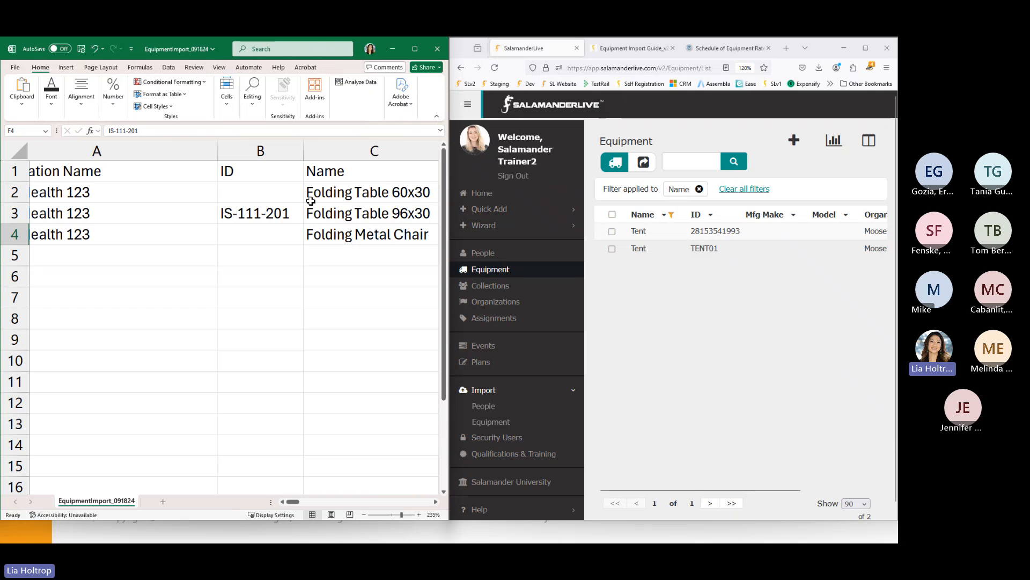
pyautogui.click(335, 257)
pyautogui.moveTo(296, 501); pyautogui.dragTo(311, 501)
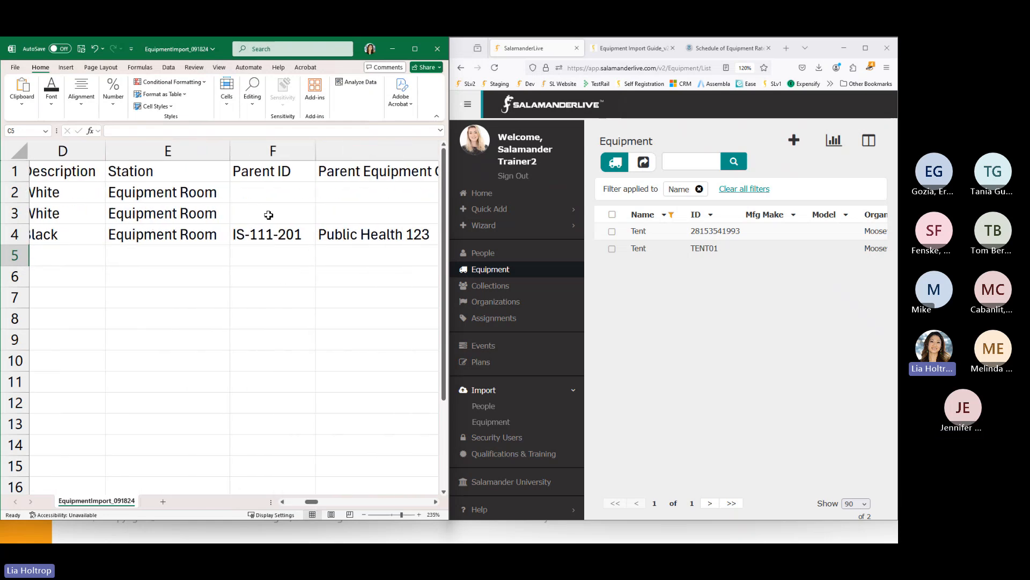
# - Enter TENT01 as the Parent ID in F2, then delete it to leave the cell blank
pyautogui.click(265, 200)
pyautogui.write('TENT')
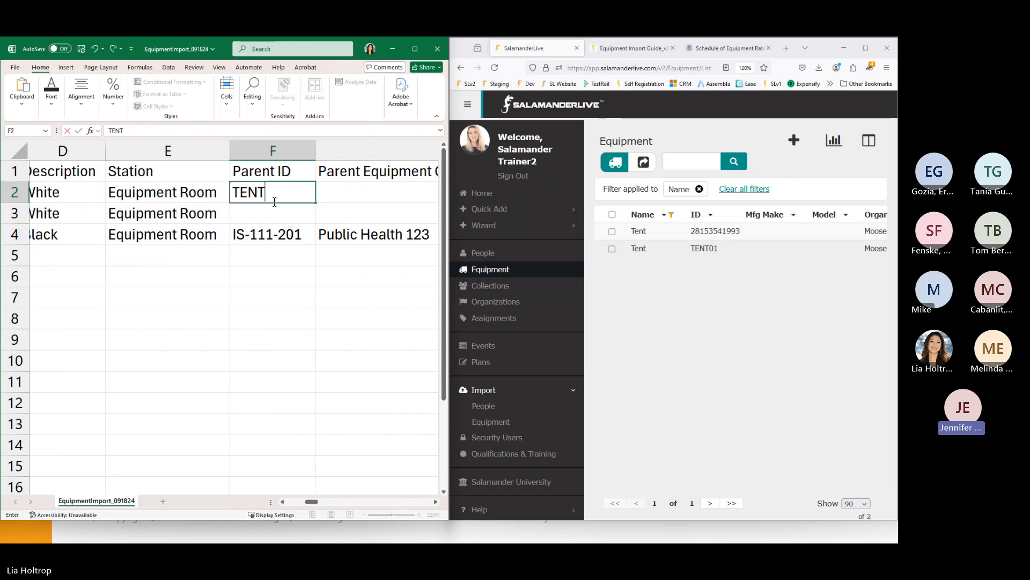
pyautogui.write('01')
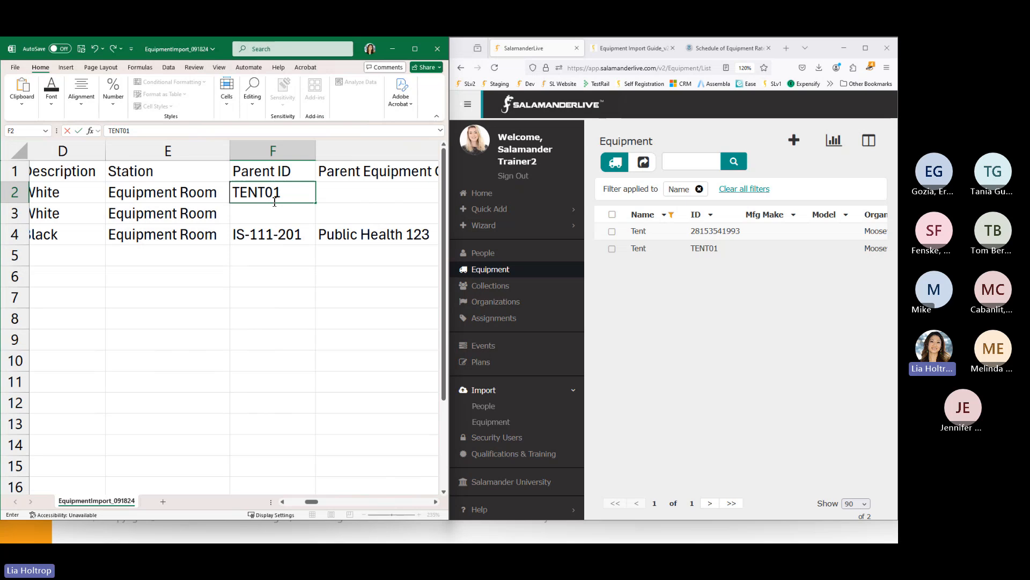
pyautogui.click(346, 193)
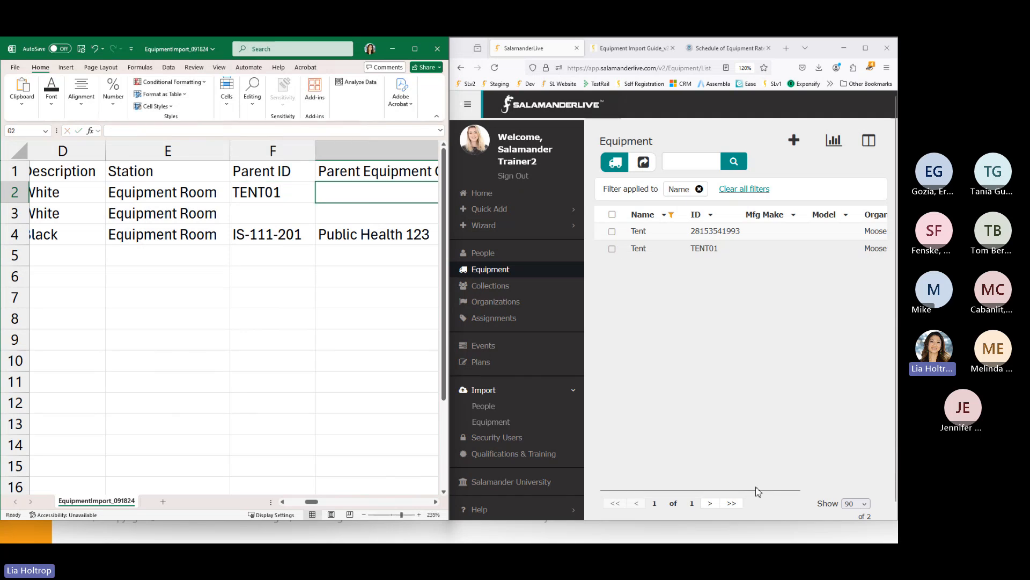
pyautogui.moveTo(762, 490); pyautogui.dragTo(869, 487)
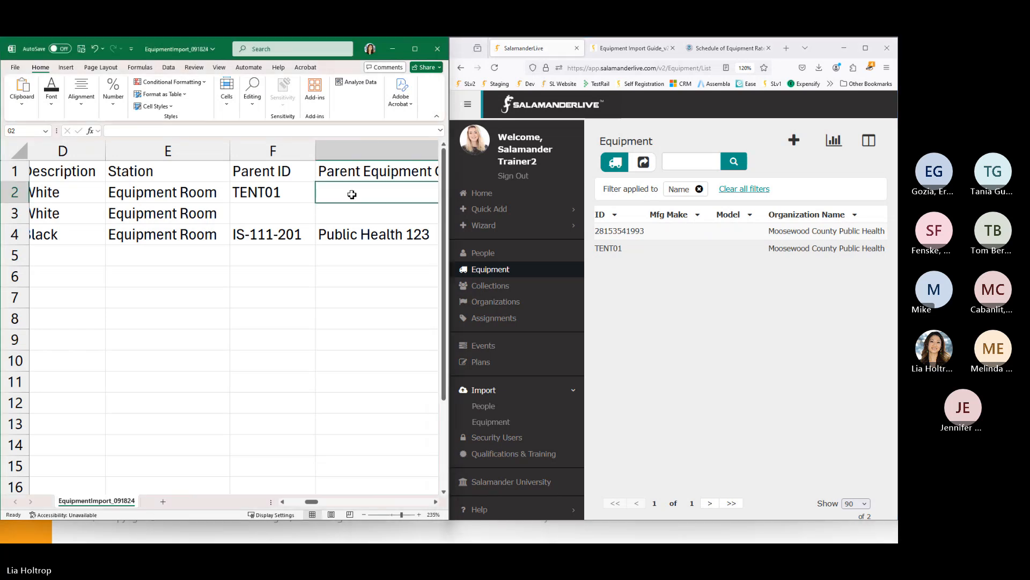
pyautogui.click(279, 197)
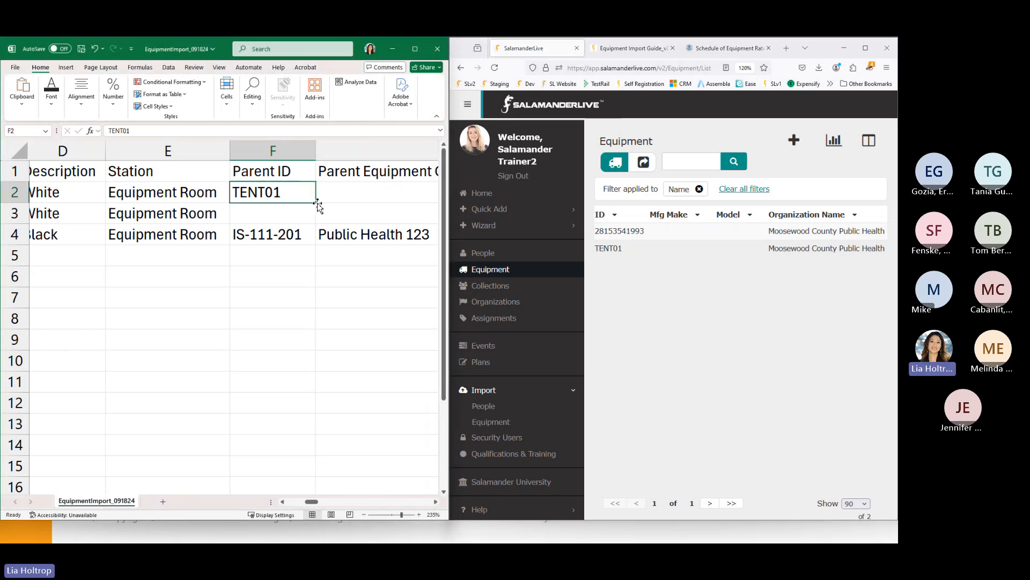
pyautogui.press('Delete')
pyautogui.moveTo(315, 507); pyautogui.dragTo(350, 507)
# - Delete column M (In Service Date) and scroll right through the remaining columns to Contact 1 Email
pyautogui.rightClick(156, 152)
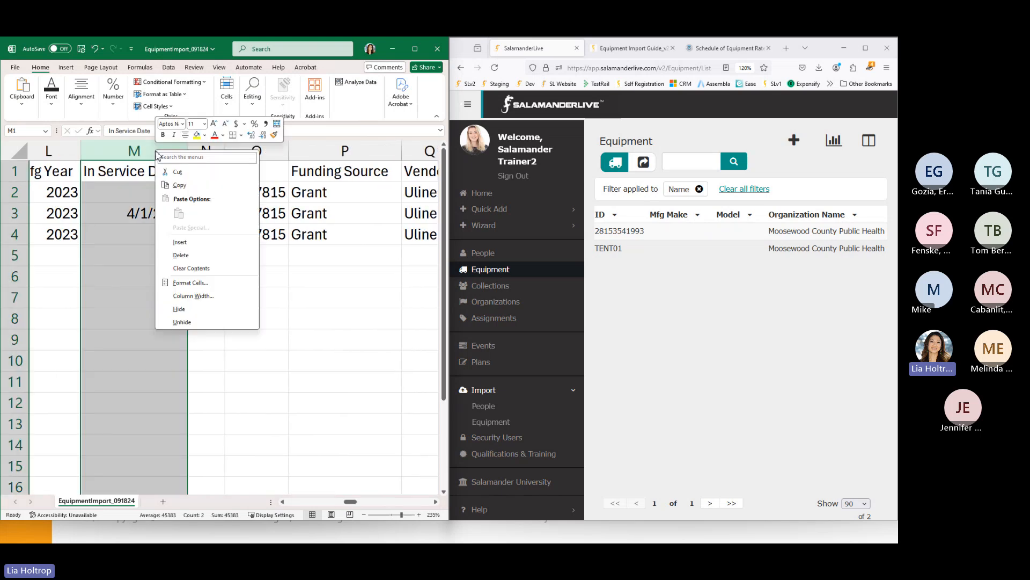
pyautogui.click(173, 251)
pyautogui.click(165, 296)
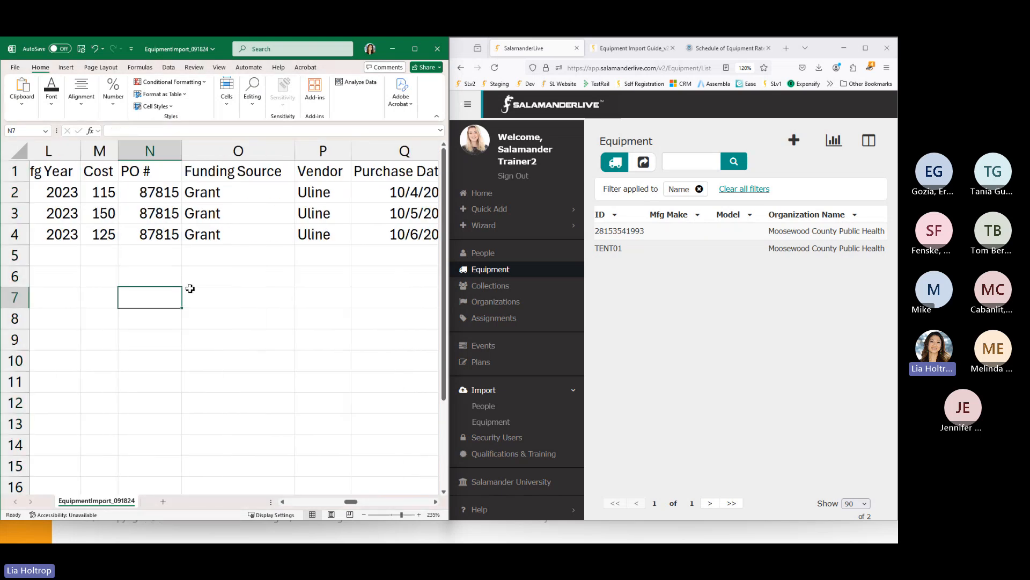
pyautogui.moveTo(354, 507); pyautogui.dragTo(375, 507)
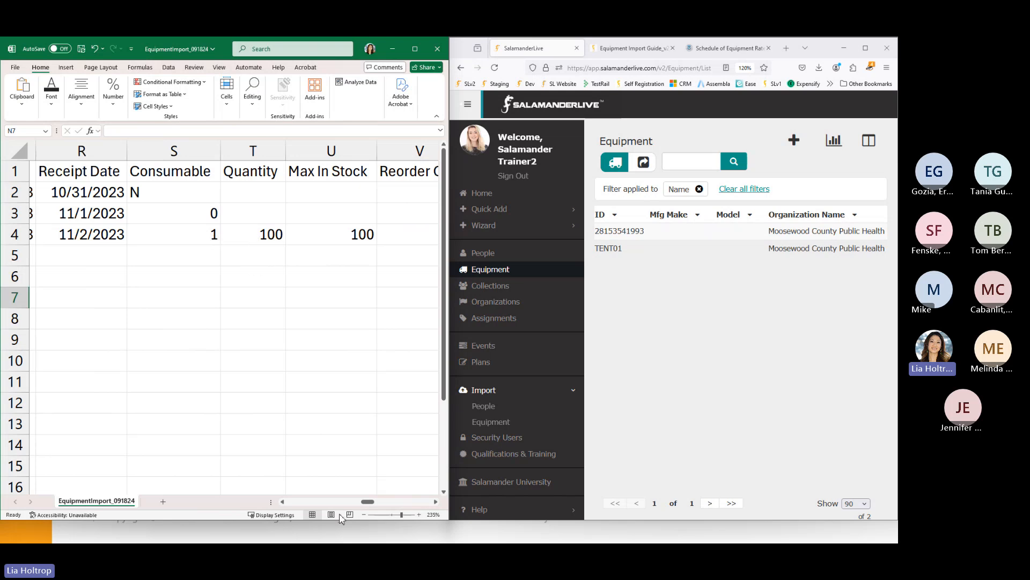
pyautogui.moveTo(373, 508); pyautogui.dragTo(424, 513)
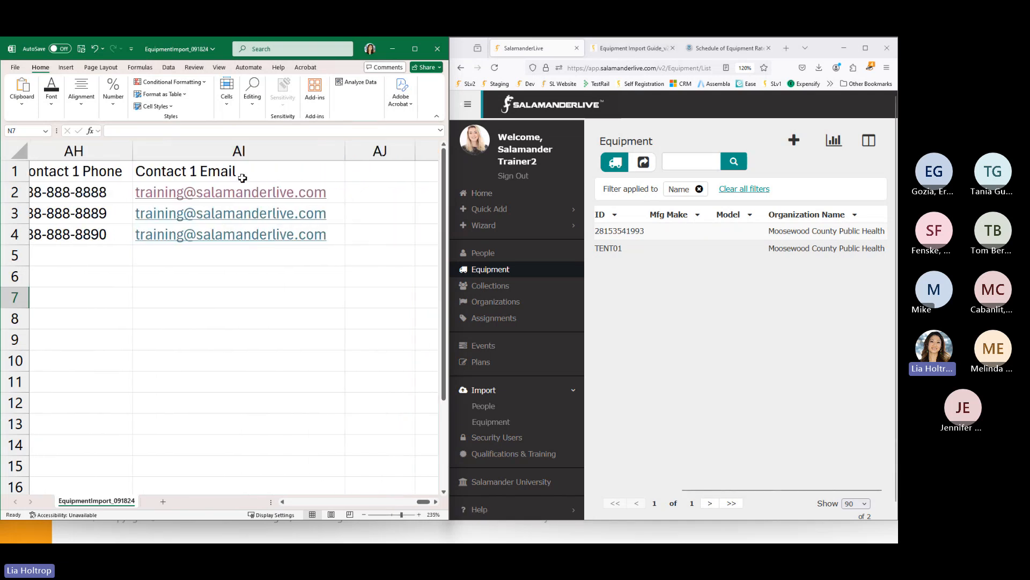
# - Show the Quick Reference Guide v2.9 at 130% zoom, scrolled to the supported columns table
pyautogui.click(629, 49)
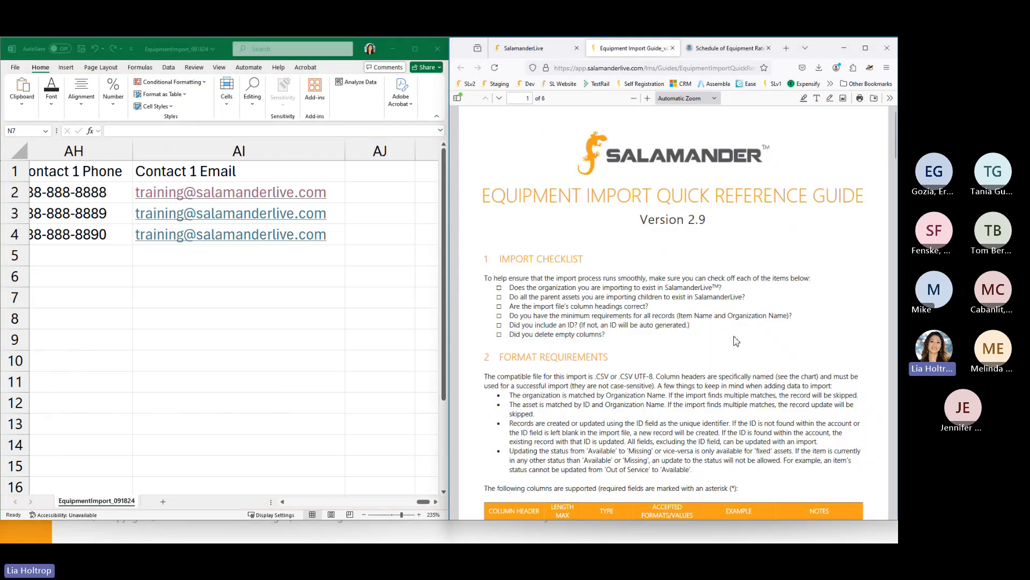
pyautogui.keyDown('ctrl'); pyautogui.scroll(1, 750, 359); pyautogui.keyUp('ctrl')
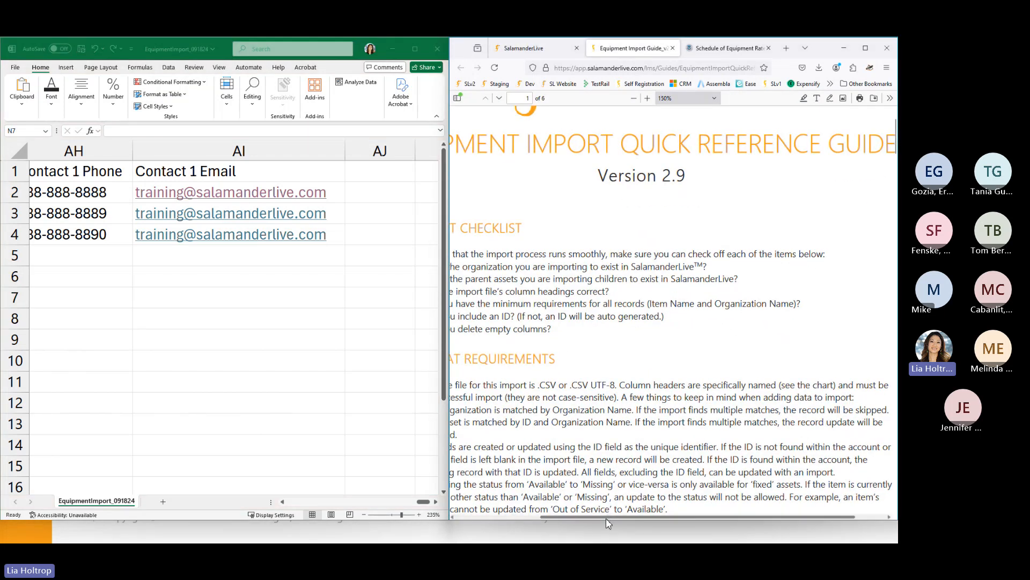
pyautogui.moveTo(607, 517); pyautogui.dragTo(508, 516)
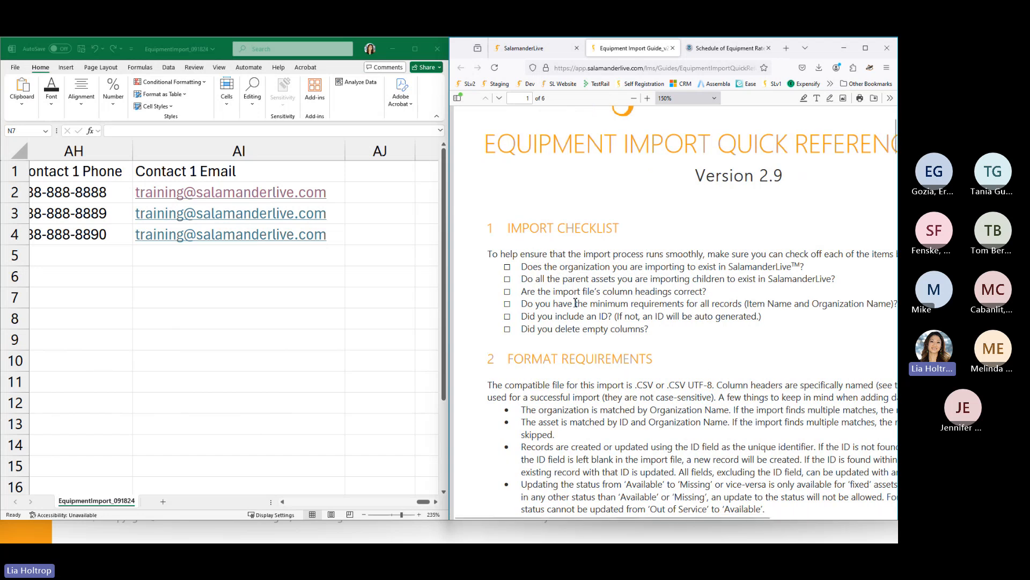
pyautogui.scroll(-3, 600, 311)
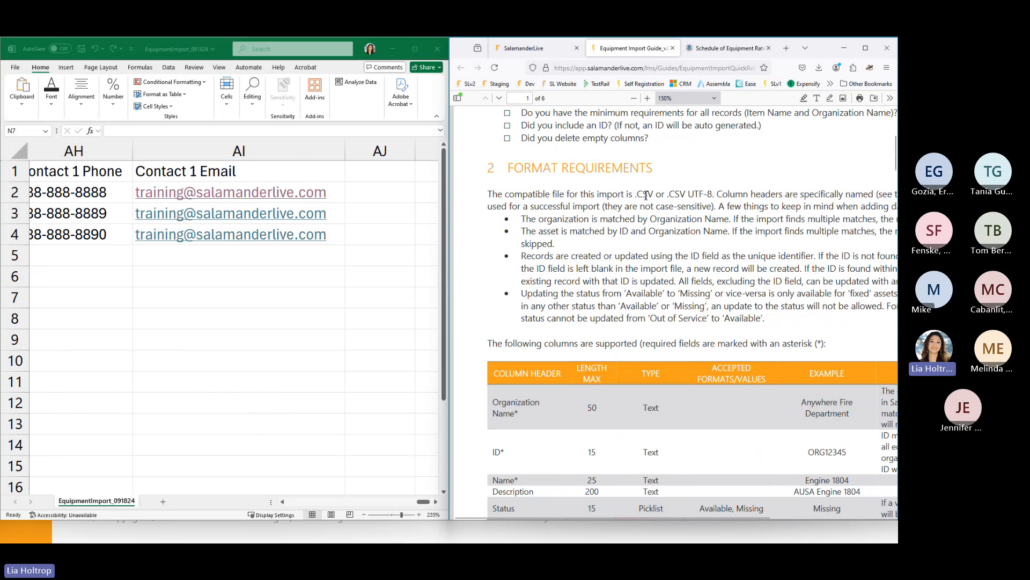
pyautogui.scroll(-3, 626, 256)
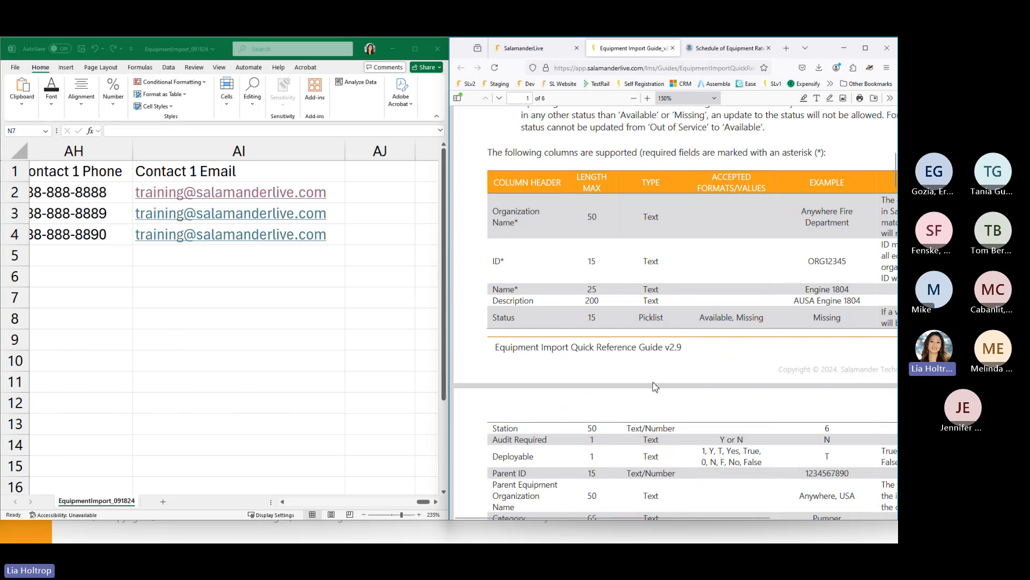
# - Scroll the import guide's column table through the VIN to City rows, then maximize the browser
pyautogui.scroll(-3, 654, 314)
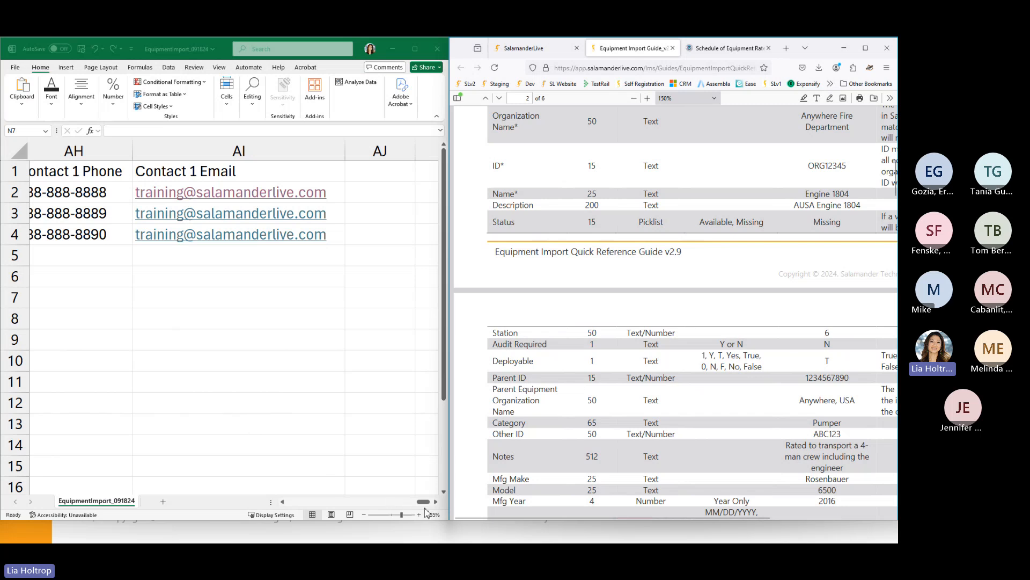
pyautogui.moveTo(424, 502); pyautogui.dragTo(293, 510)
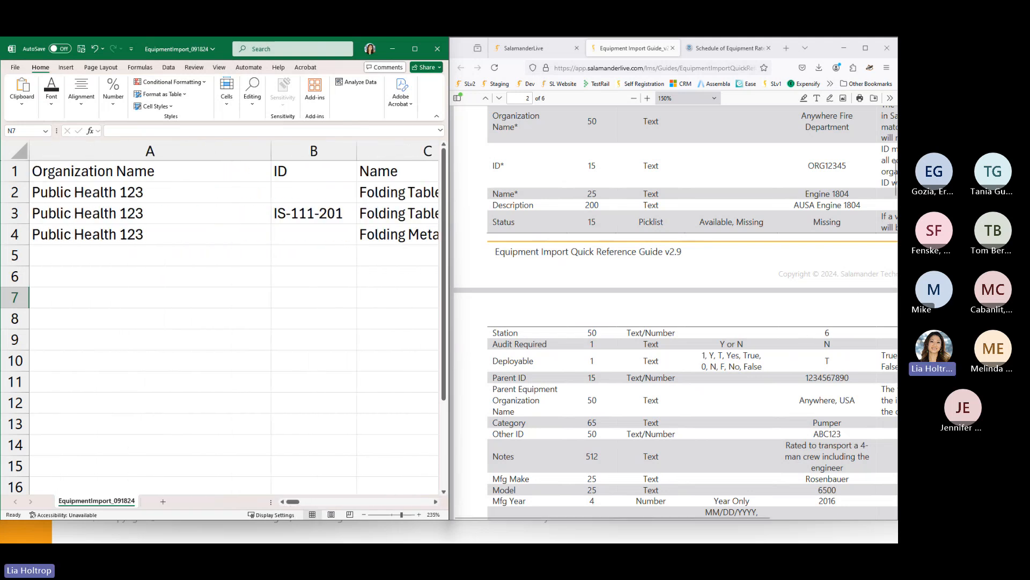
pyautogui.click(710, 517)
pyautogui.moveTo(709, 519); pyautogui.dragTo(811, 517)
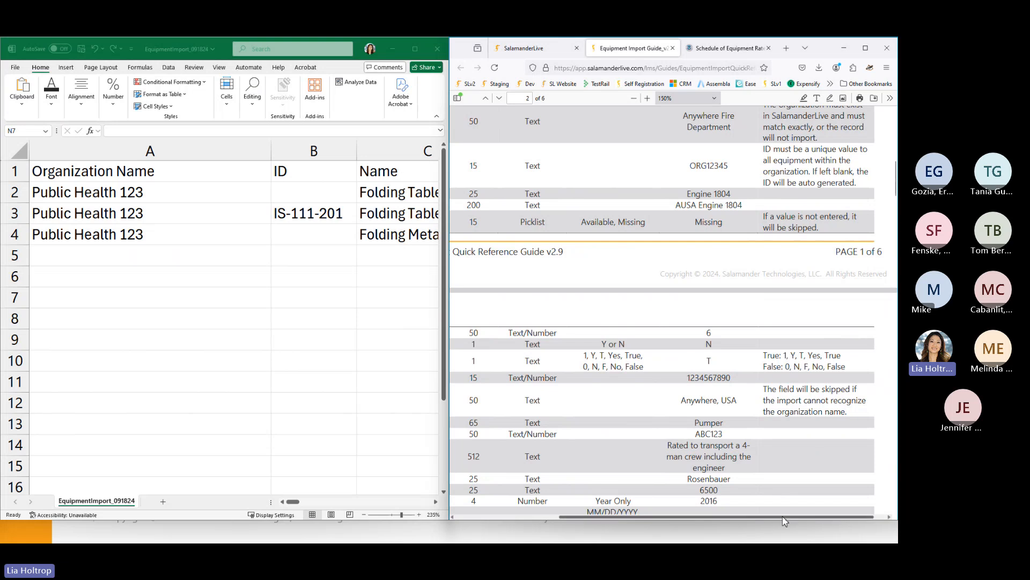
pyautogui.moveTo(785, 521); pyautogui.dragTo(759, 520)
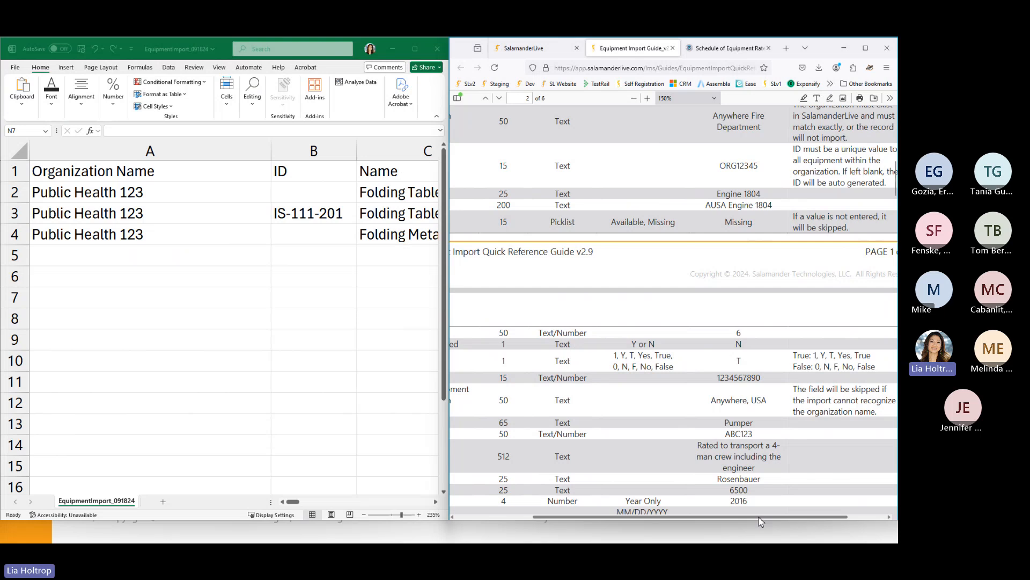
pyautogui.moveTo(761, 522); pyautogui.dragTo(665, 519)
pyautogui.scroll(-5, 648, 396)
pyautogui.scroll(-3, 648, 397)
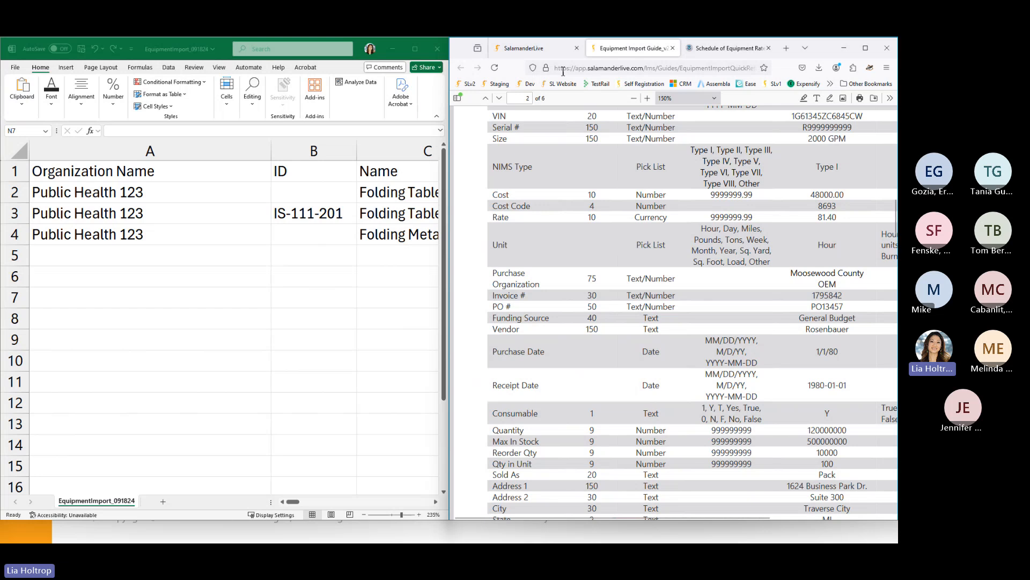
pyautogui.click(84, 52)
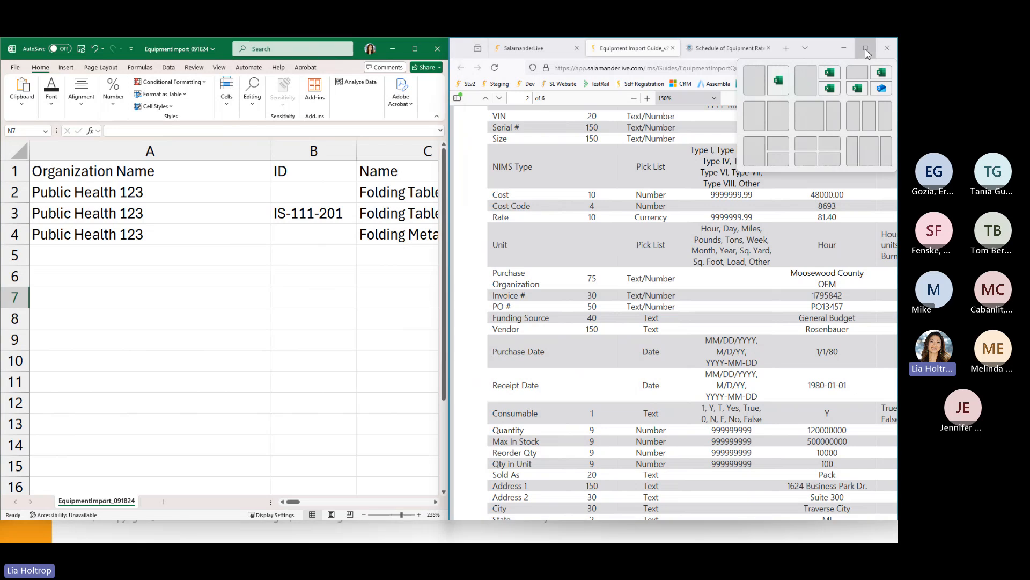
pyautogui.click(866, 50)
# - Start an Equipment import and select EquipmentImport_091824.csv as the file to upload
pyautogui.click(85, 49)
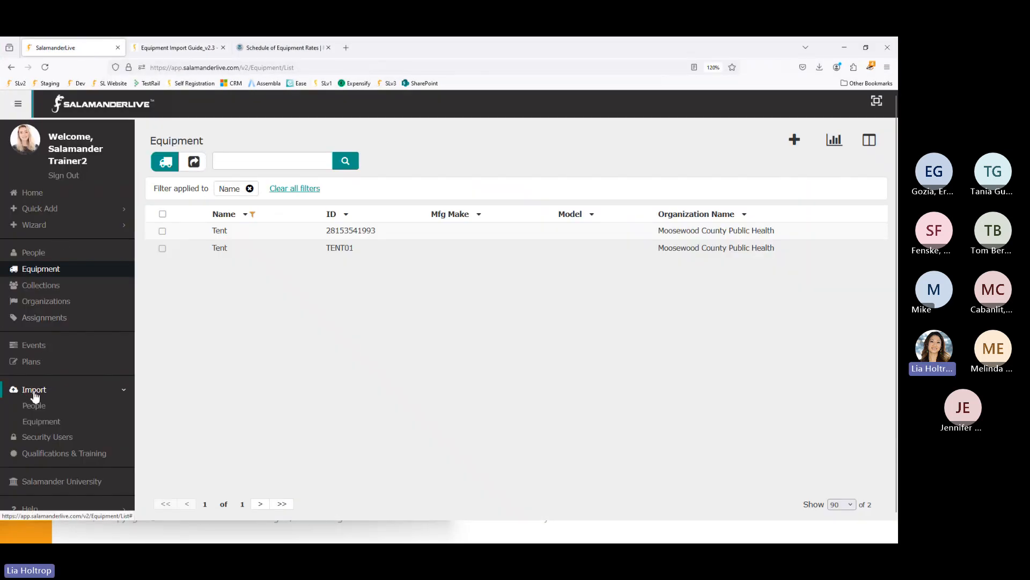
pyautogui.click(39, 422)
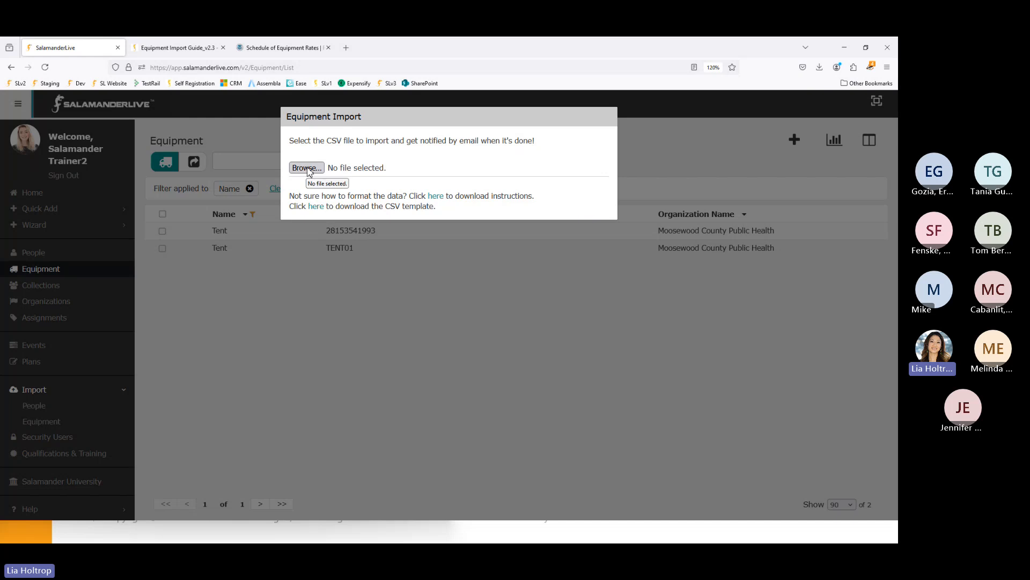
pyautogui.click(307, 169)
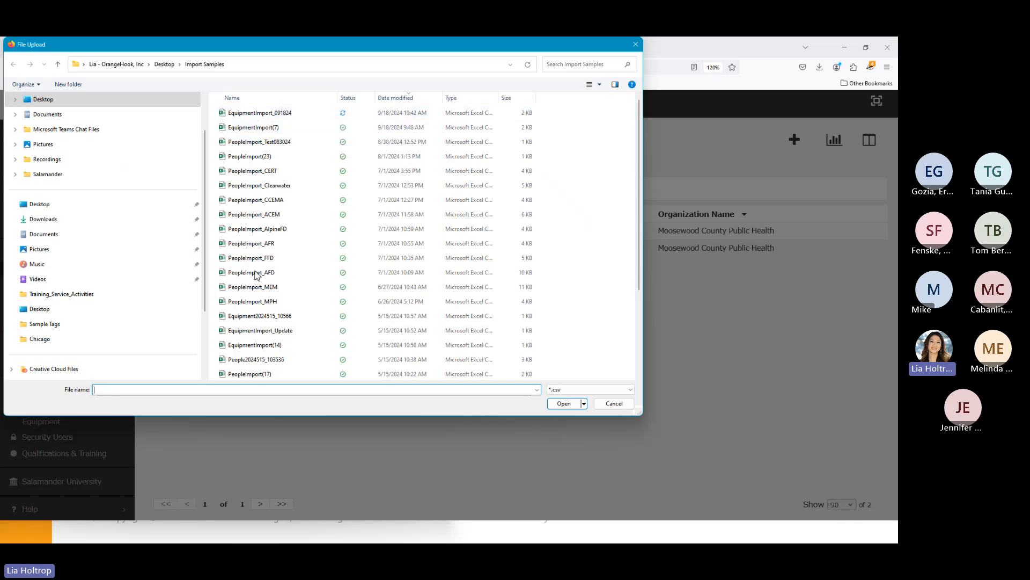
pyautogui.doubleClick(246, 113)
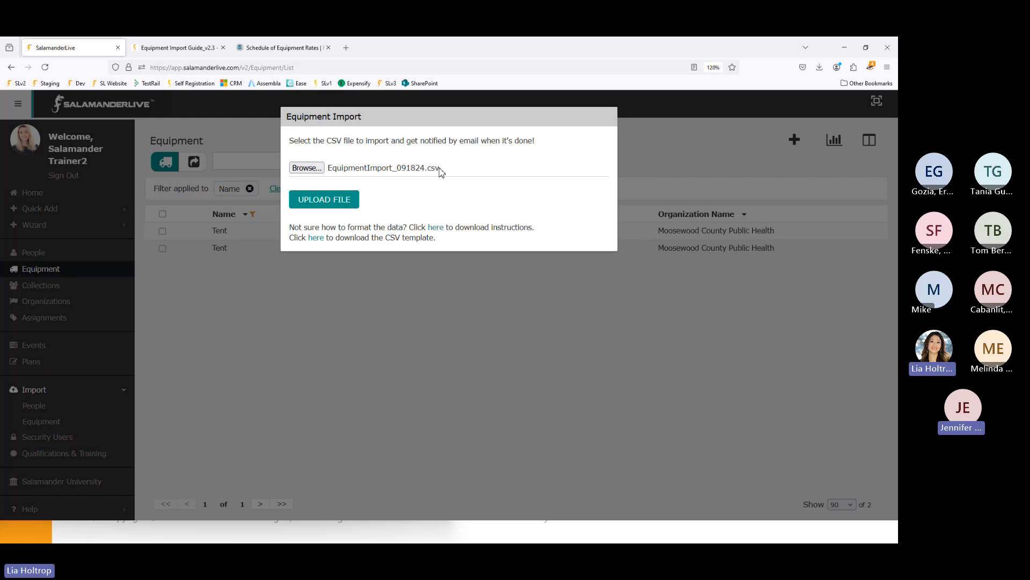
# - Upload EquipmentImport_091824.csv until Upload Complete appears, then switch back to the Excel window
pyautogui.click(346, 203)
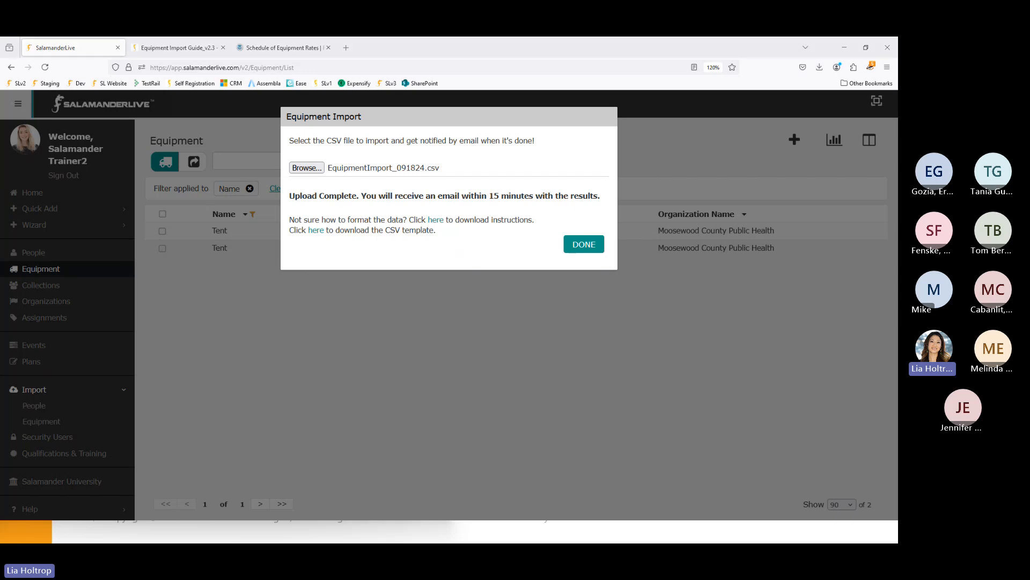
pyautogui.hotkey('alt', 'Tab')
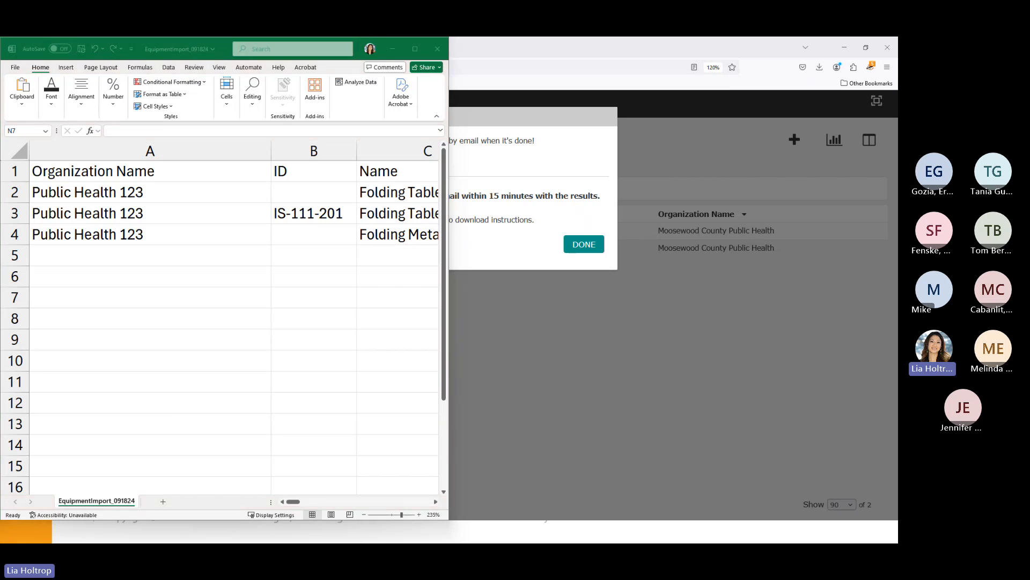
pyautogui.moveTo(1, 86); pyautogui.dragTo(397, 82)
pyautogui.click(631, 80)
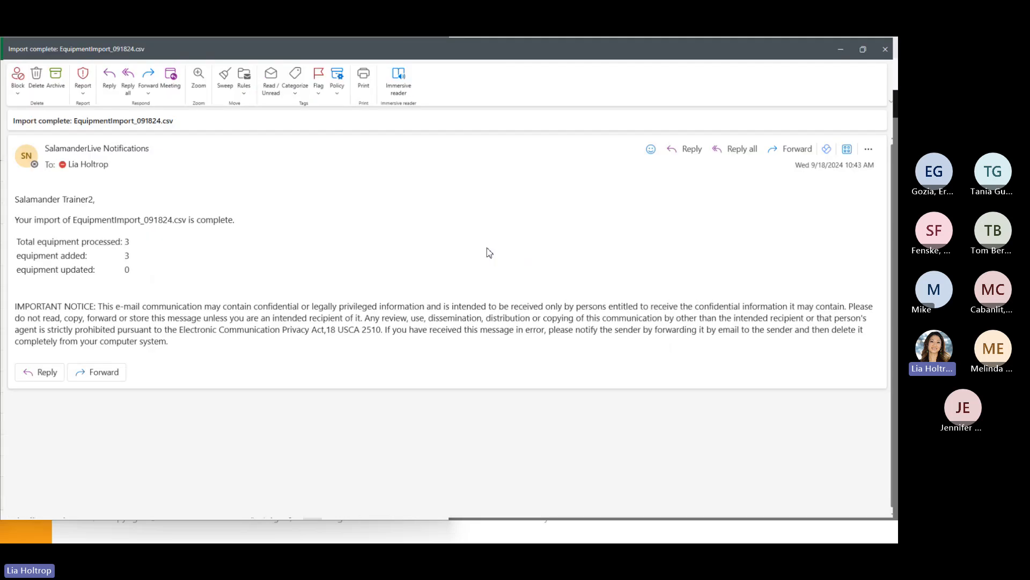
pyautogui.scroll(2, 362, 317)
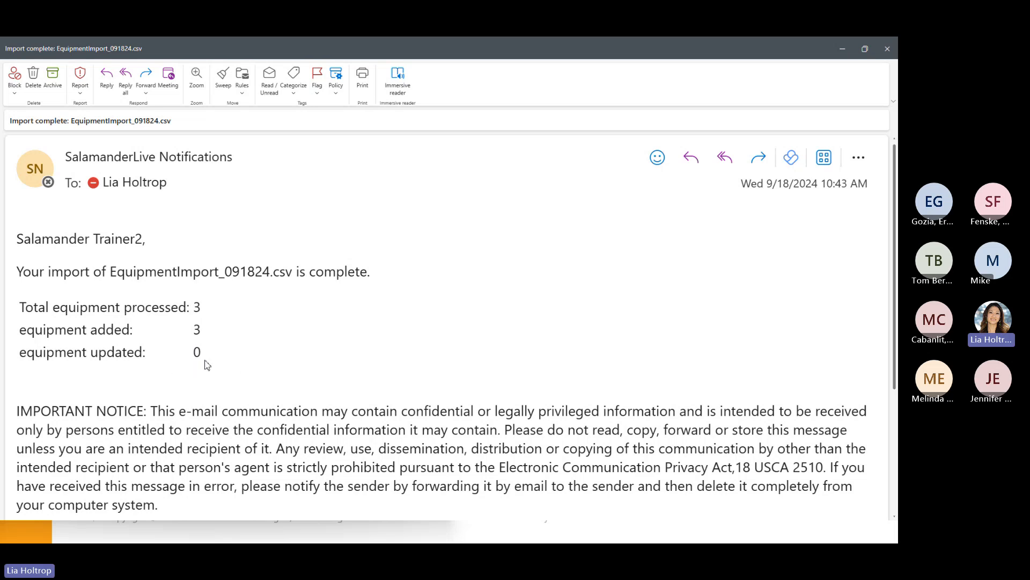
pyautogui.click(843, 50)
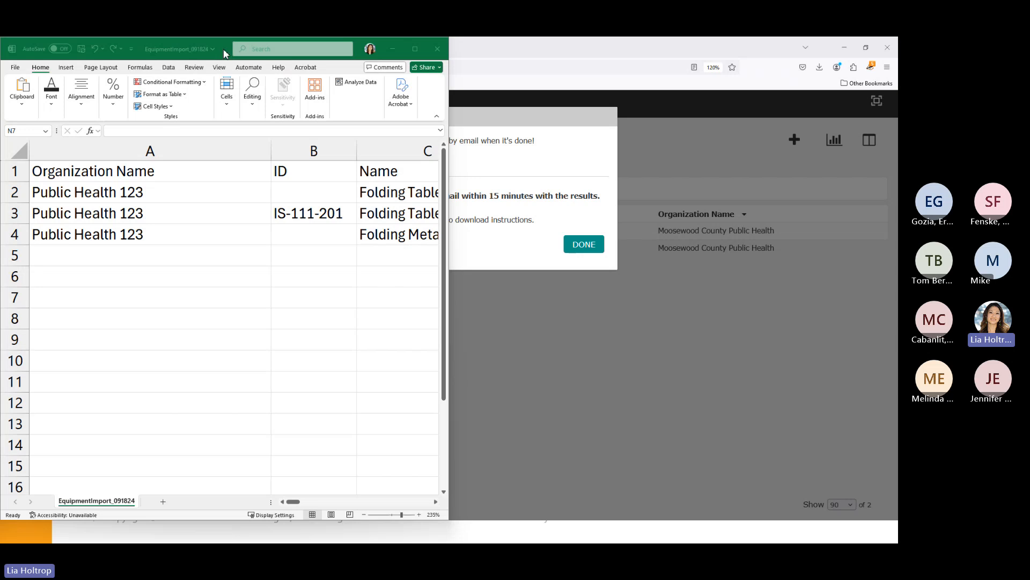
# - Clear all filters and filter Organization Name to Public Health 123, leaving four items
pyautogui.click(497, 310)
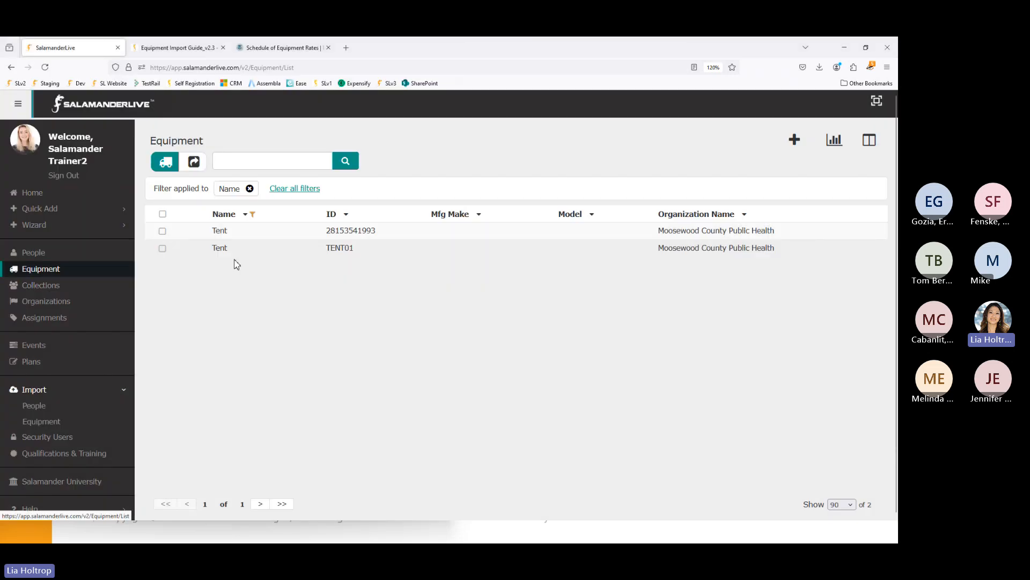
pyautogui.click(288, 192)
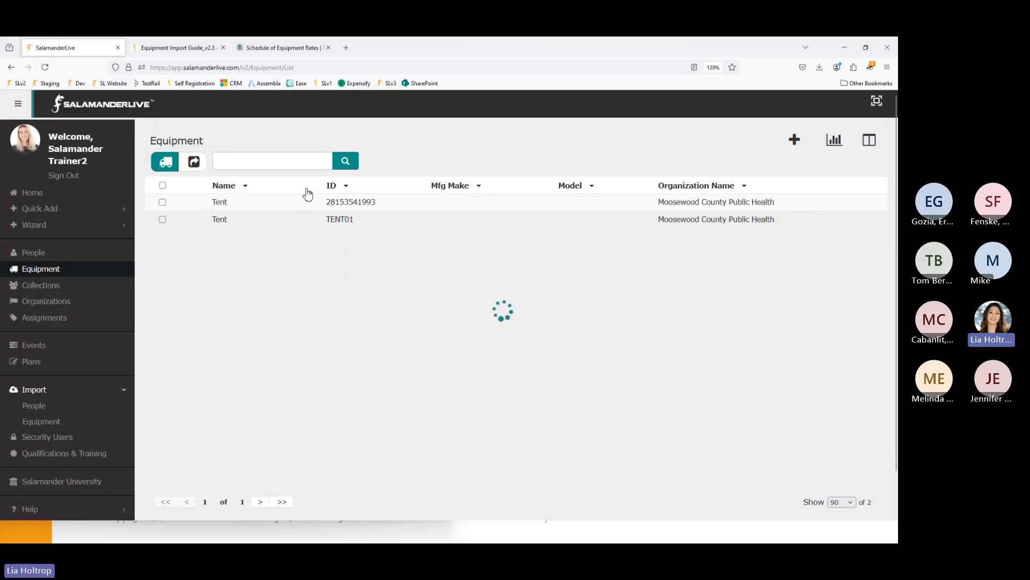
pyautogui.click(705, 186)
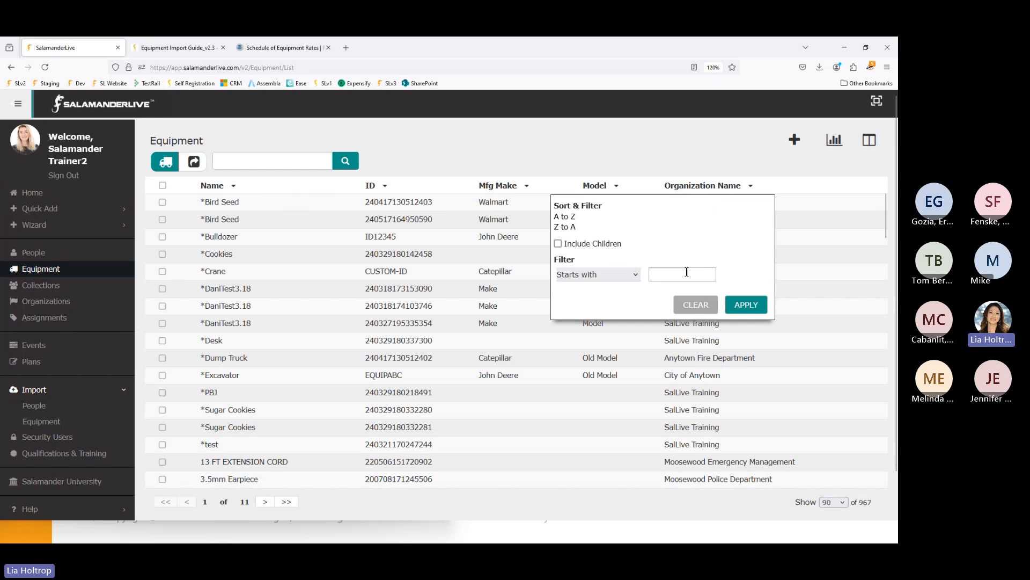
pyautogui.click(680, 271)
pyautogui.write('PU')
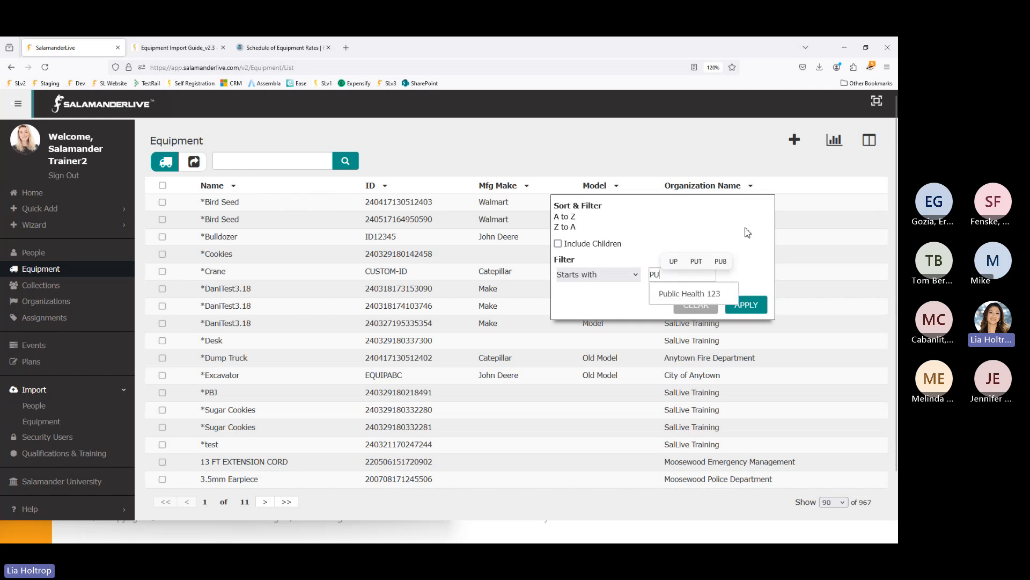
pyautogui.click(706, 301)
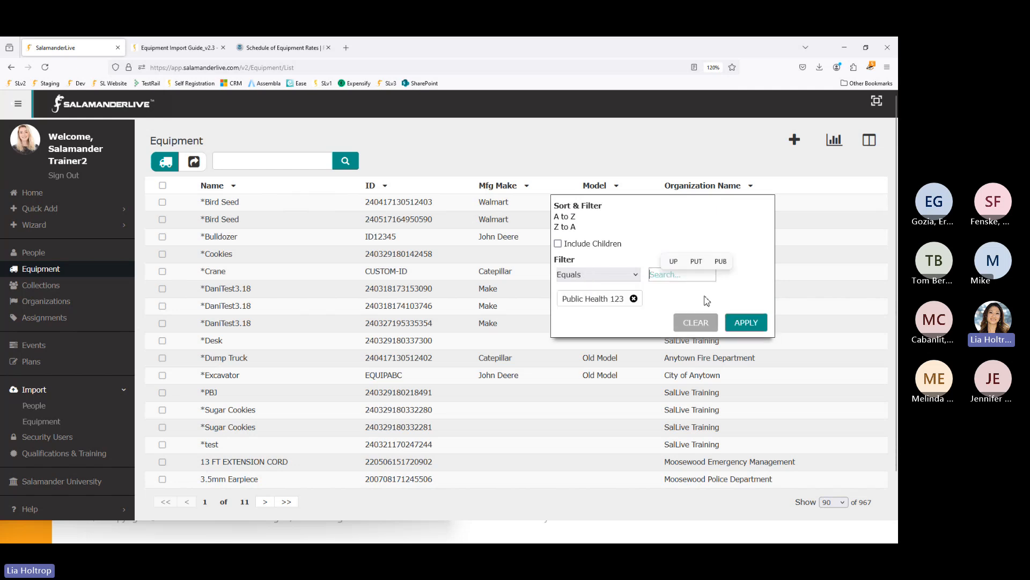
pyautogui.click(751, 325)
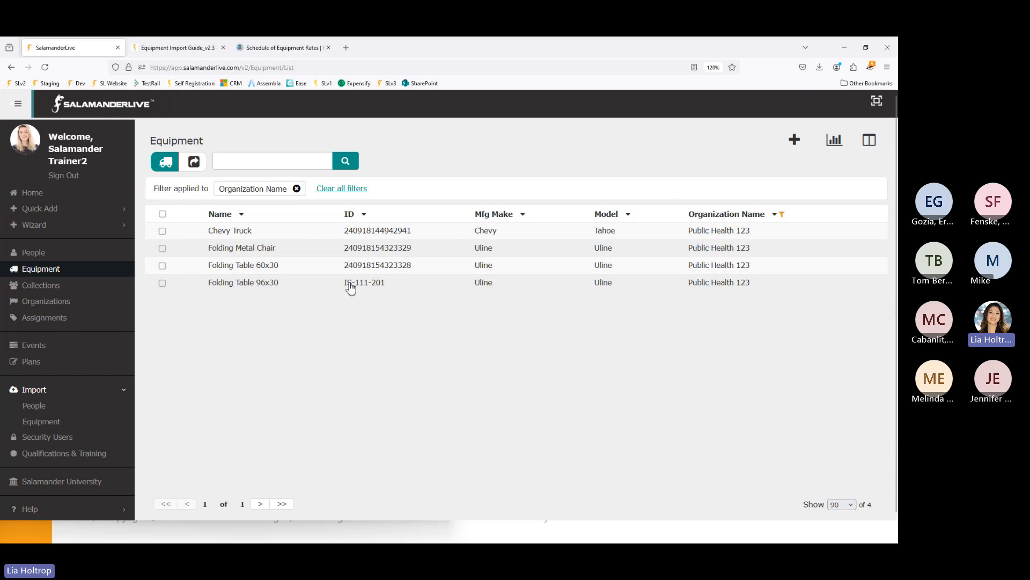
# - Add Parent Description and Parent ID columns, showing Folding Metal Chair under Folding Table 96x30
pyautogui.click(876, 143)
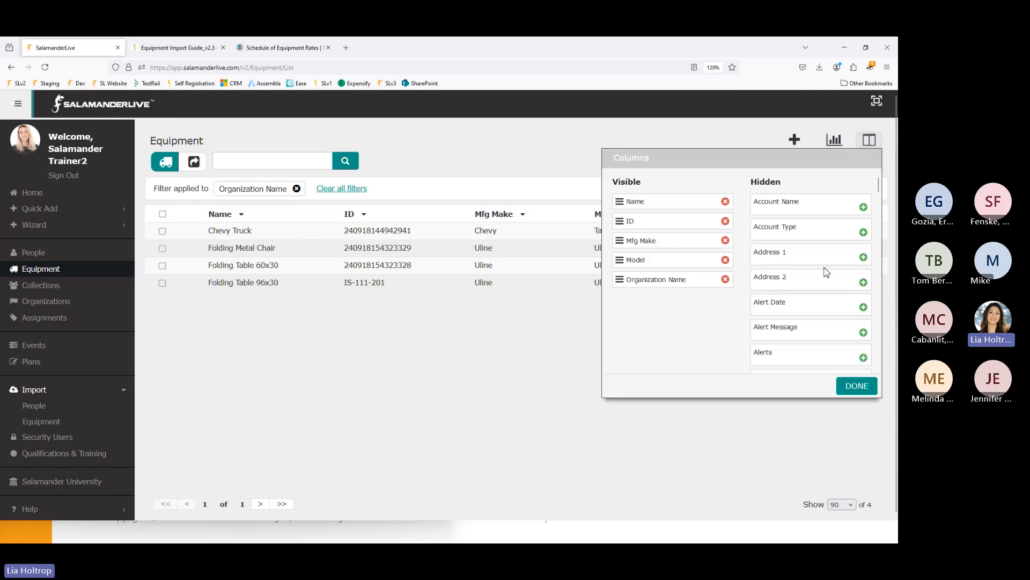
pyautogui.scroll(-2, 826, 273)
pyautogui.scroll(-6, 827, 273)
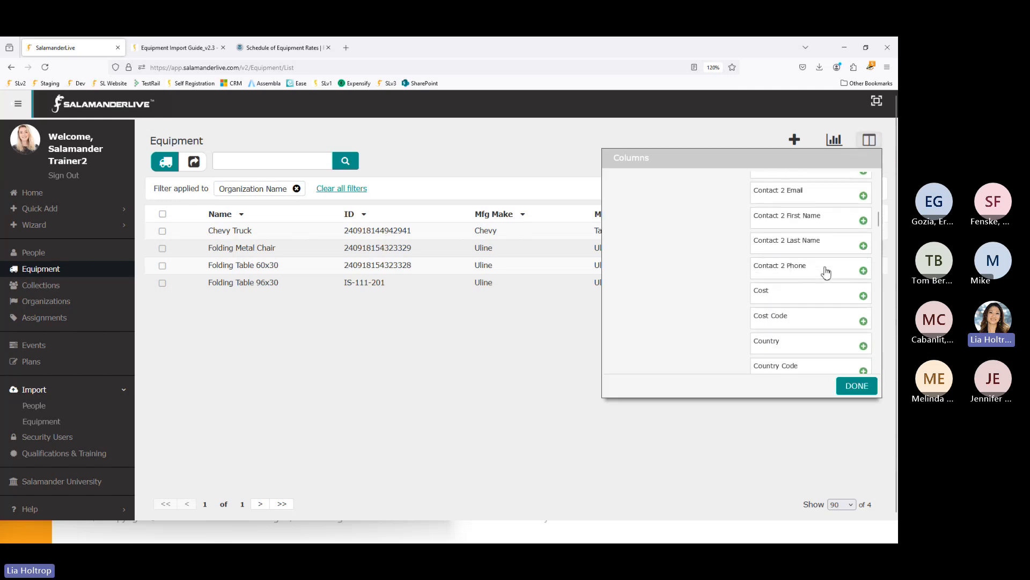
pyautogui.scroll(-8, 826, 273)
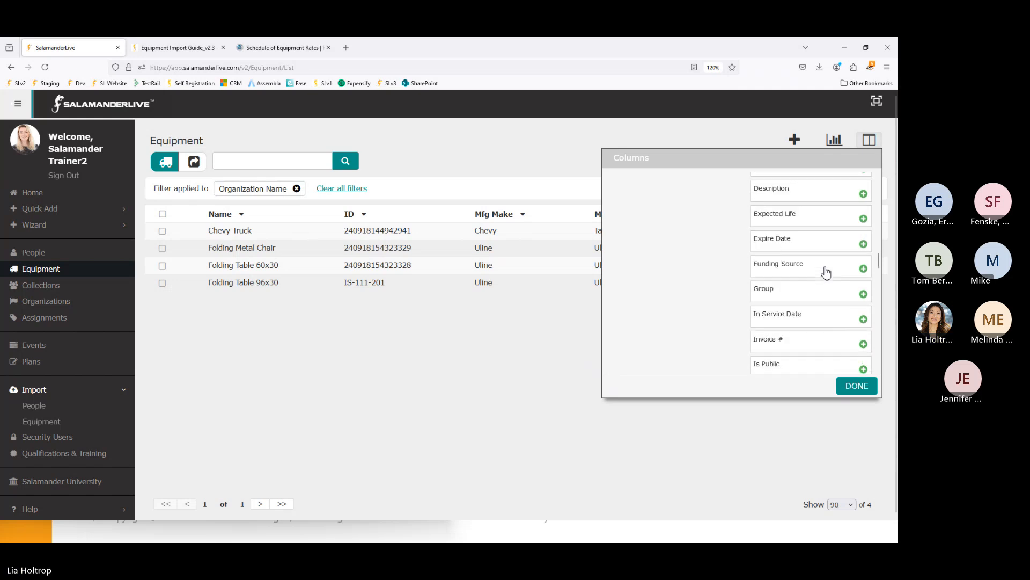
pyautogui.scroll(-10, 826, 272)
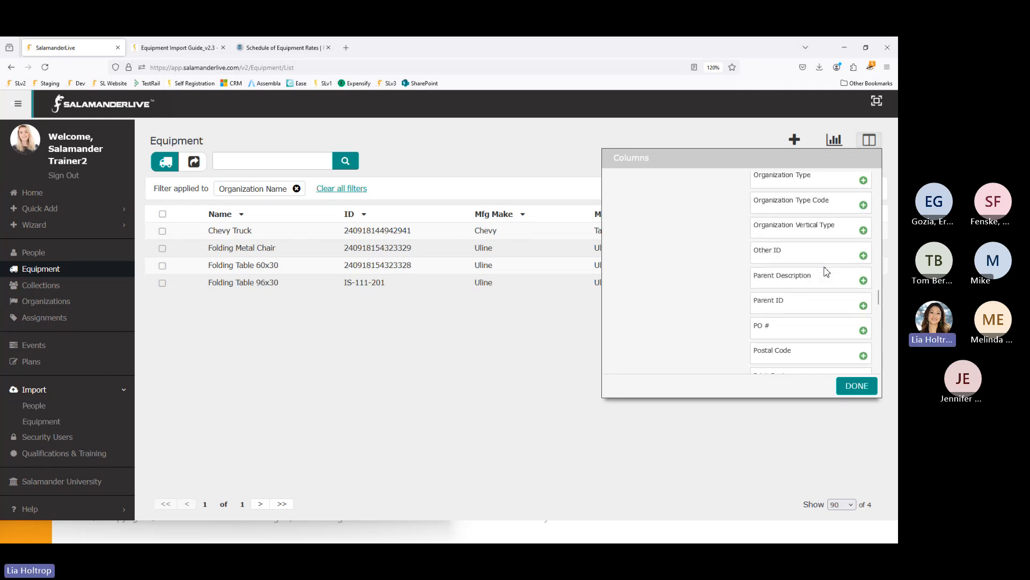
pyautogui.click(863, 280)
pyautogui.click(863, 280)
pyautogui.scroll(-2, 846, 293)
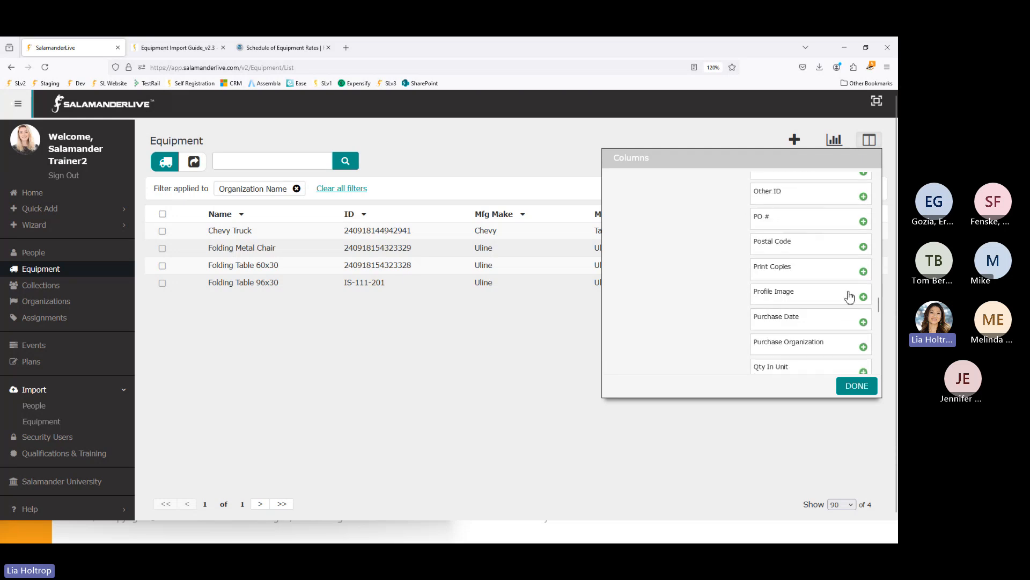
pyautogui.click(856, 387)
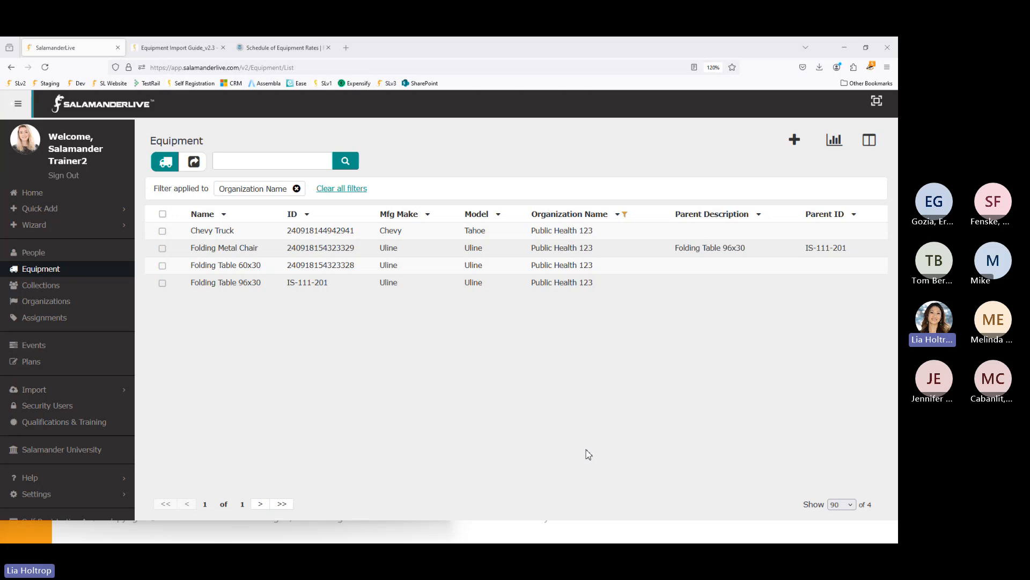
pyautogui.click(870, 141)
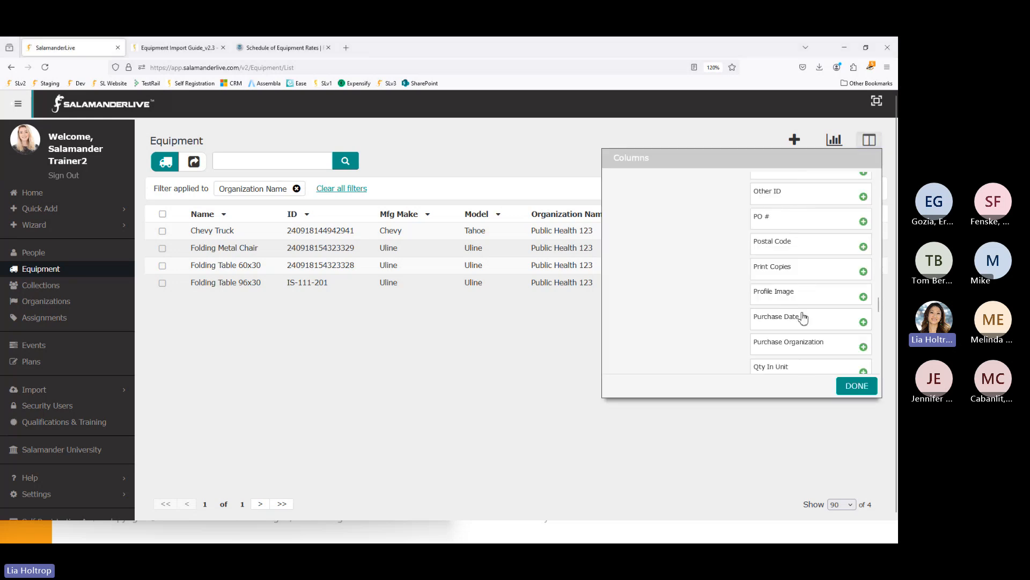
pyautogui.click(553, 403)
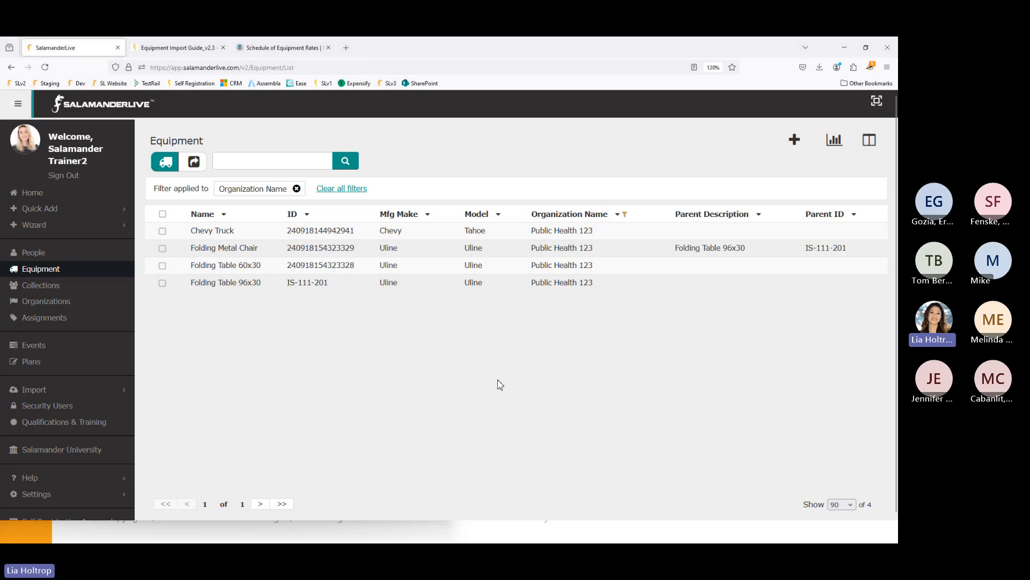
# - Open the equipment Reports menu, from CSV Export through Parent-Child Report to Physical Count (history)
pyautogui.click(836, 146)
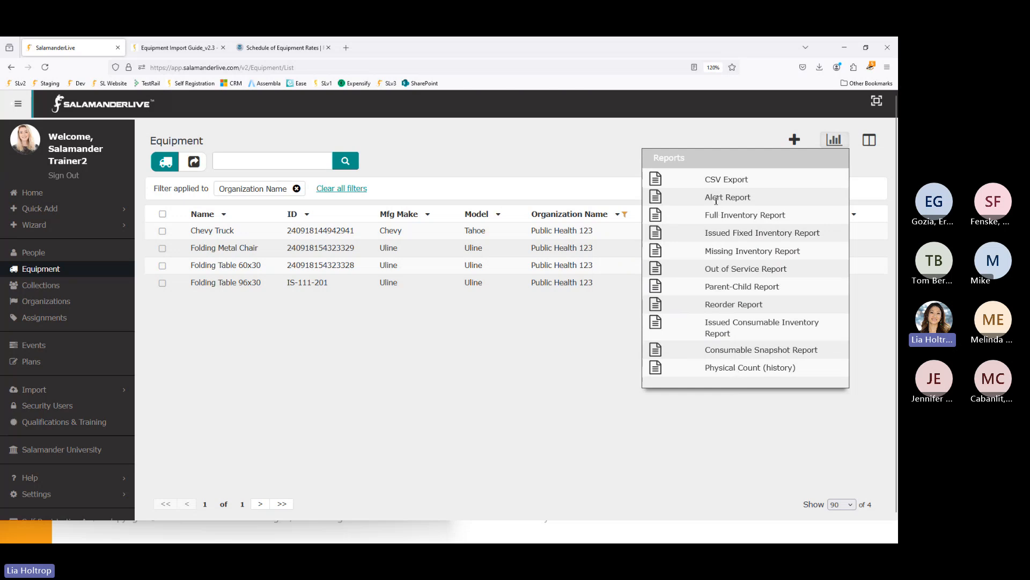
# - Remove the Organization Name filter so all 967 equipment items are listed
pyautogui.click(346, 189)
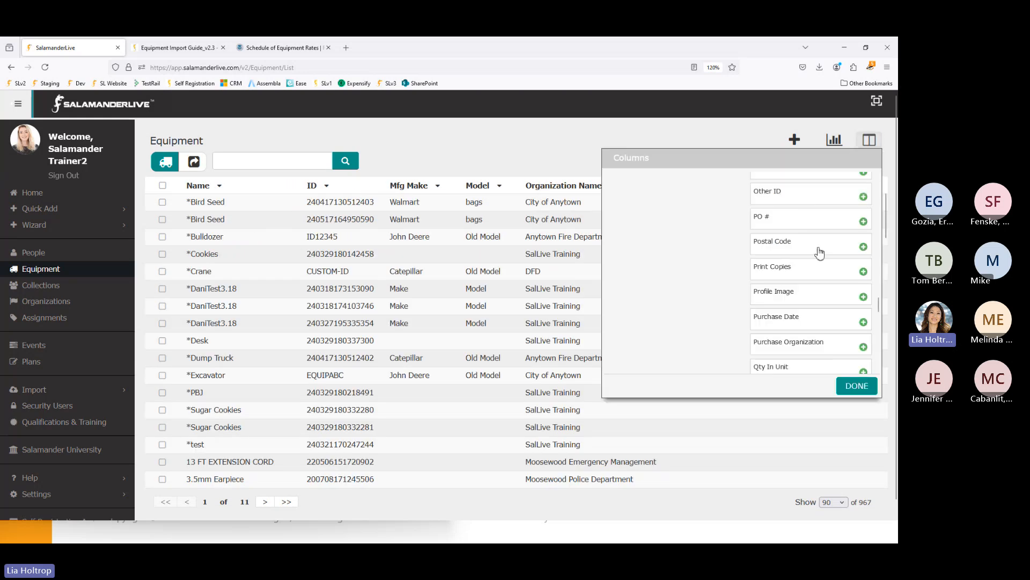
pyautogui.click(870, 139)
pyautogui.click(834, 141)
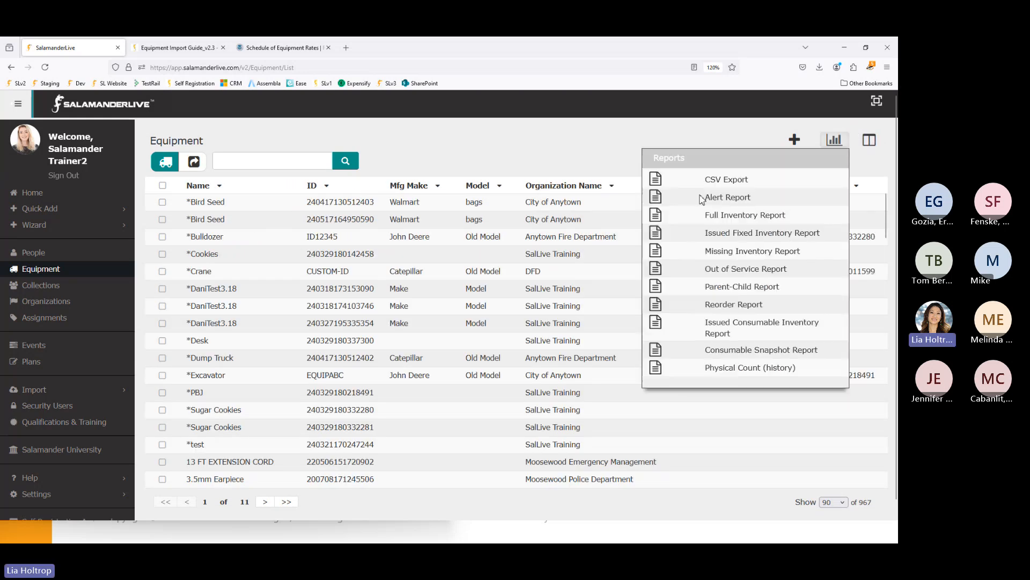
# - Run the Alert Report with Alert Status and Alert Type both set to All
pyautogui.click(658, 200)
pyautogui.click(396, 167)
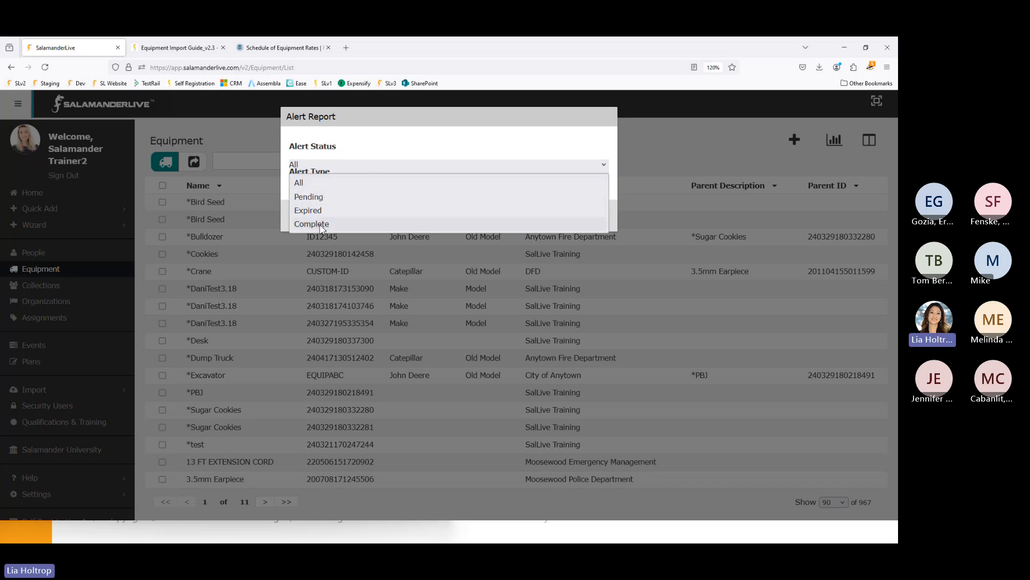
pyautogui.click(361, 151)
pyautogui.click(323, 194)
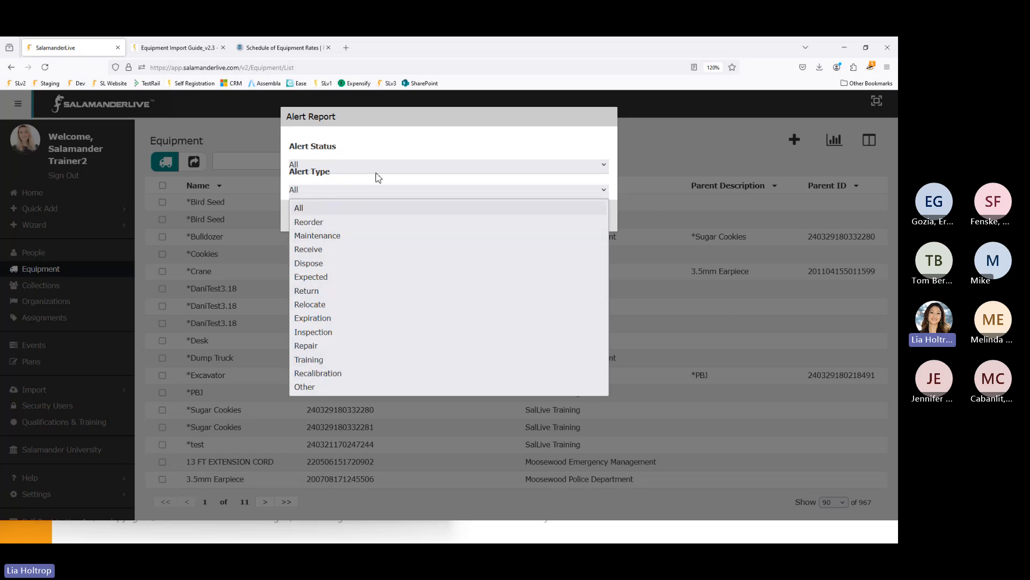
pyautogui.click(414, 144)
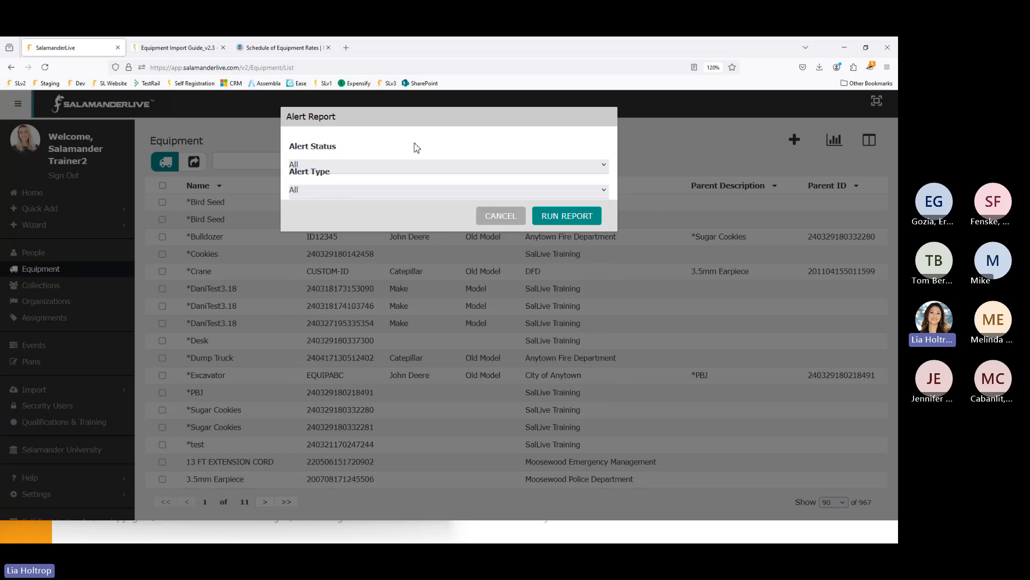
pyautogui.click(559, 223)
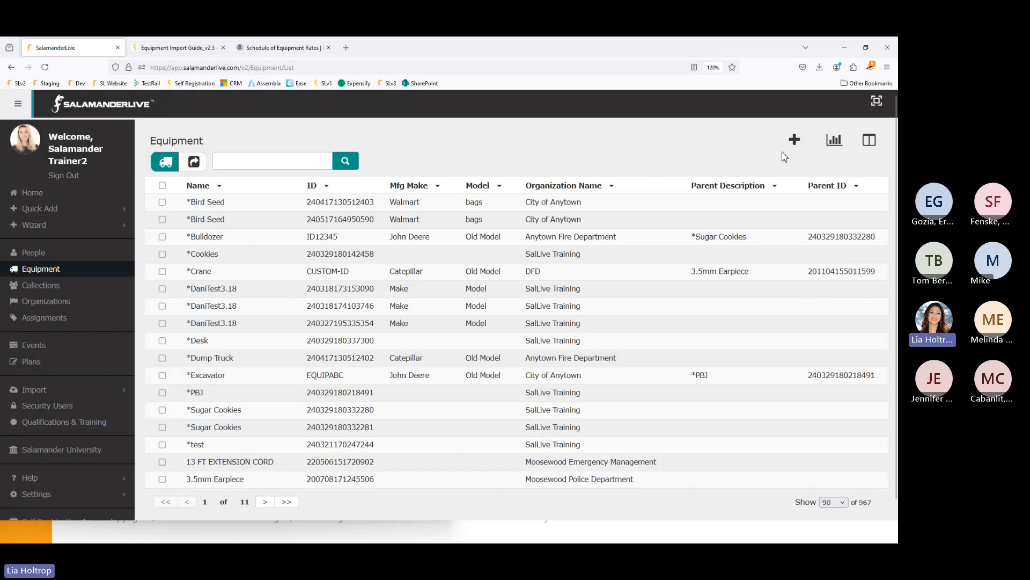
pyautogui.click(833, 144)
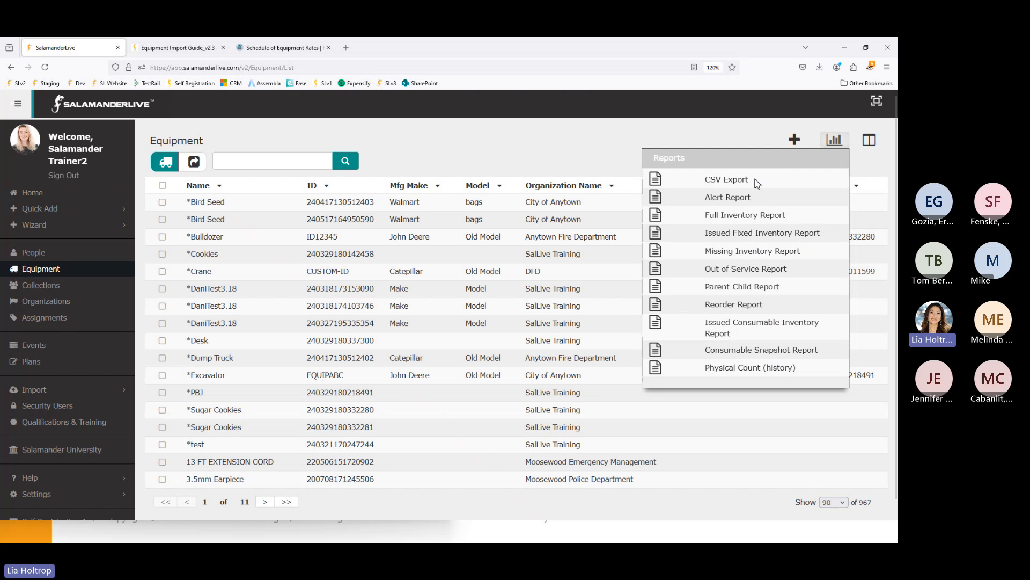
# - Review the Visible columns list at the top of the Columns panel, then open the Reports list
pyautogui.click(870, 141)
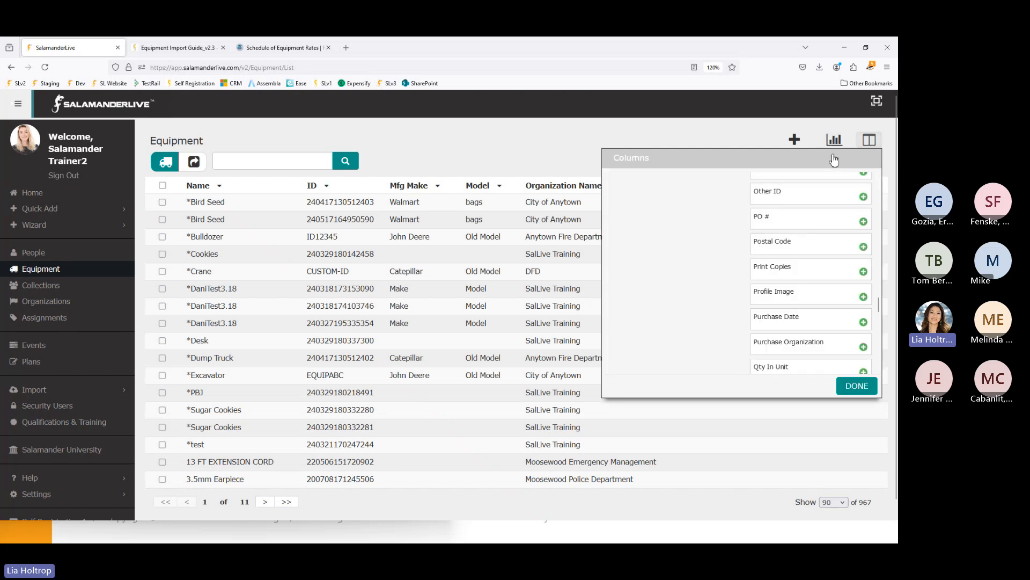
pyautogui.scroll(12, 816, 264)
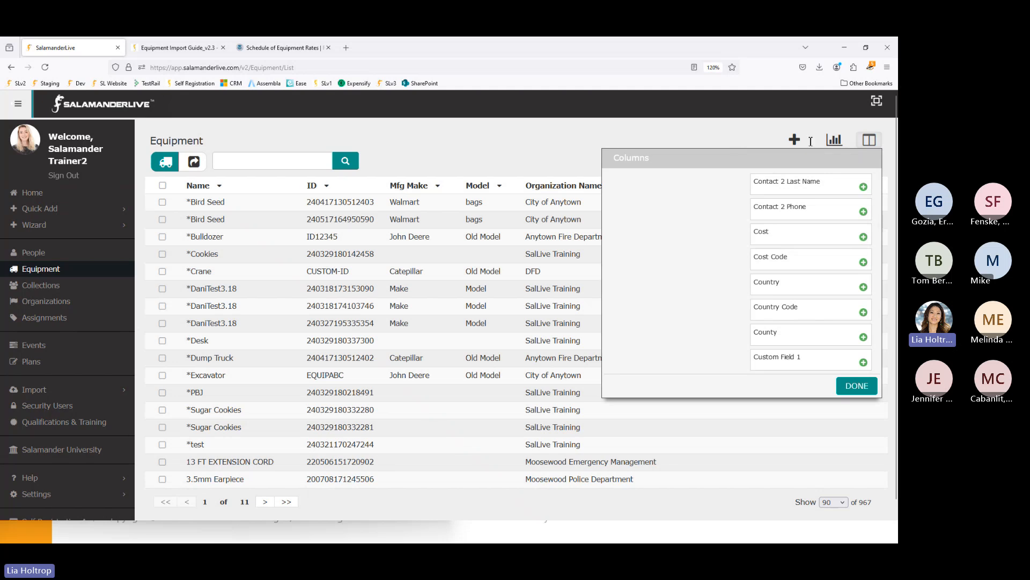
pyautogui.scroll(5, 828, 223)
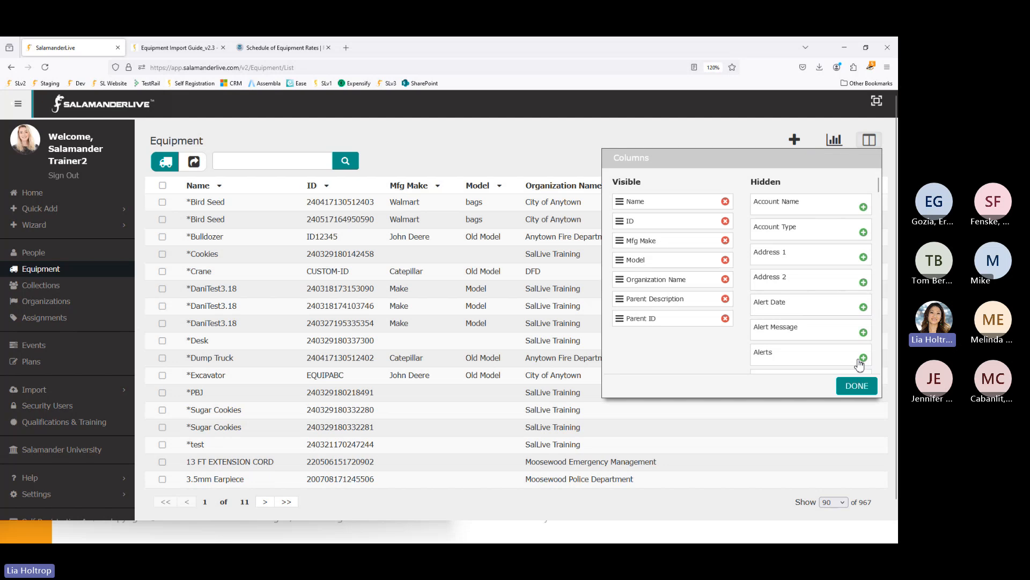
pyautogui.click(833, 141)
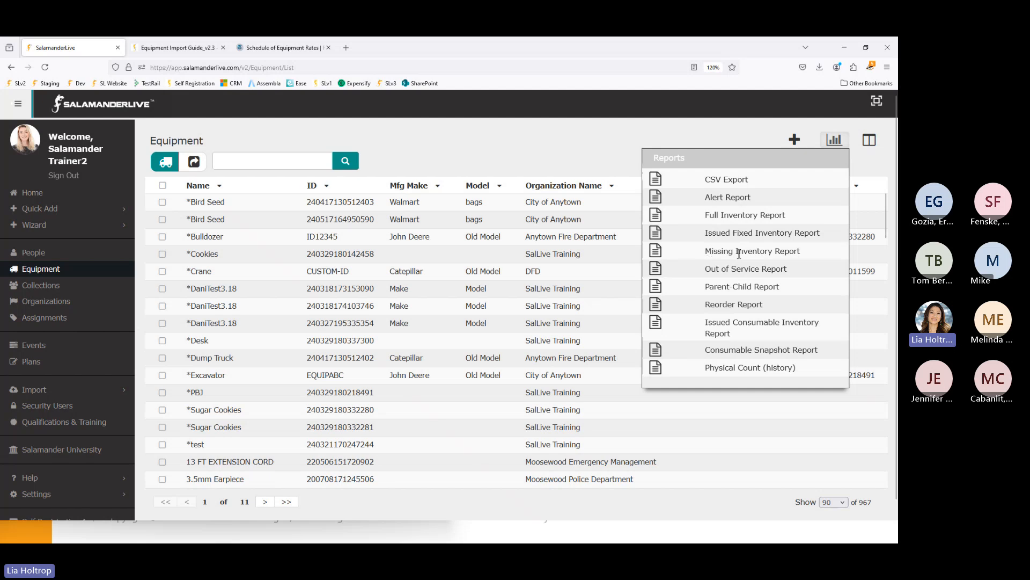
# - Download the Parent-Child Report as Parent_Child_Report_20240918_104910.csv
pyautogui.click(656, 287)
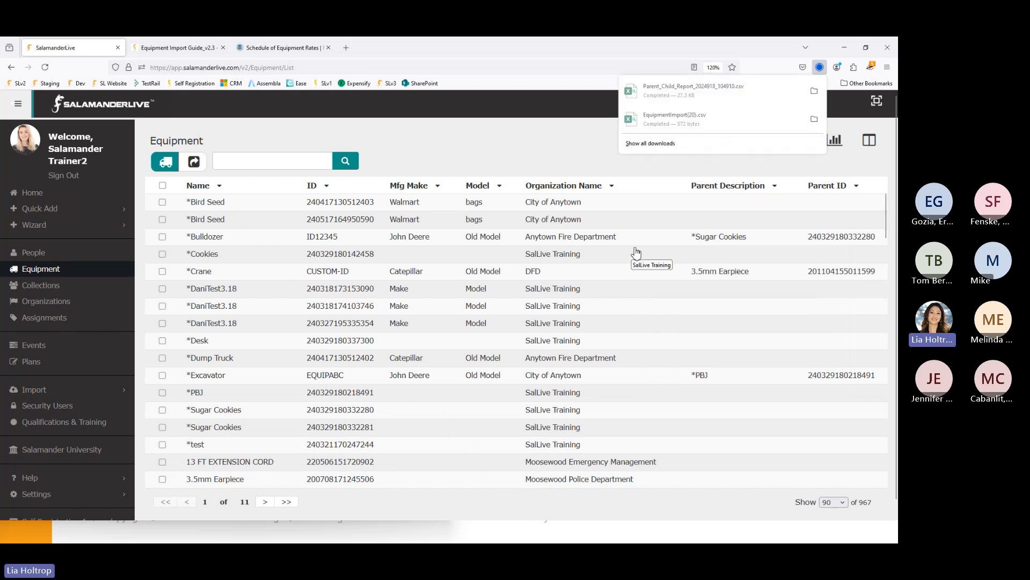
# - Open Parent_Child_Report_20240918_104910 in Excel, maximize it and autofit all column widths
pyautogui.click(677, 94)
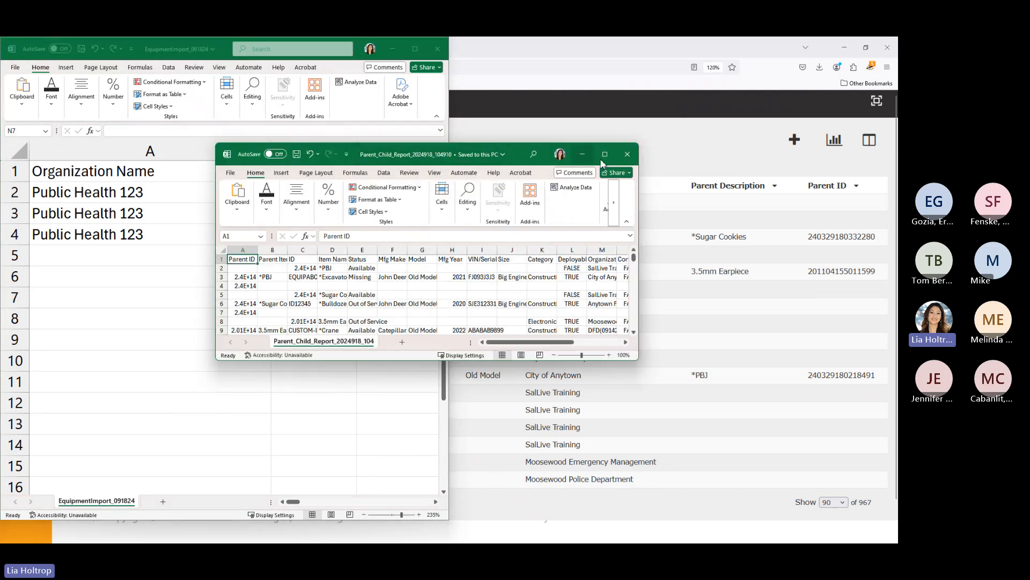
pyautogui.click(605, 155)
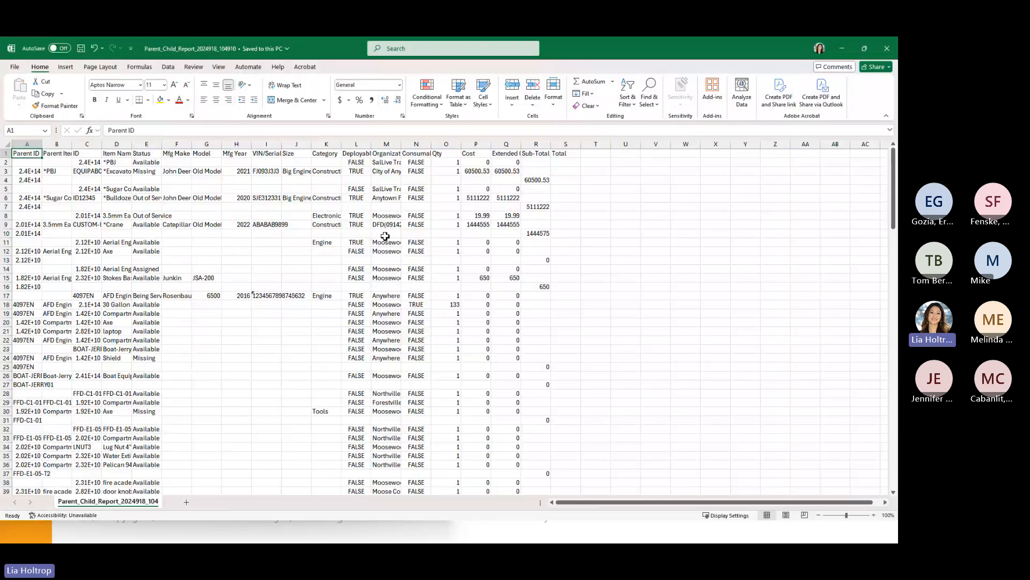
pyautogui.click(7, 143)
pyautogui.doubleClick(43, 144)
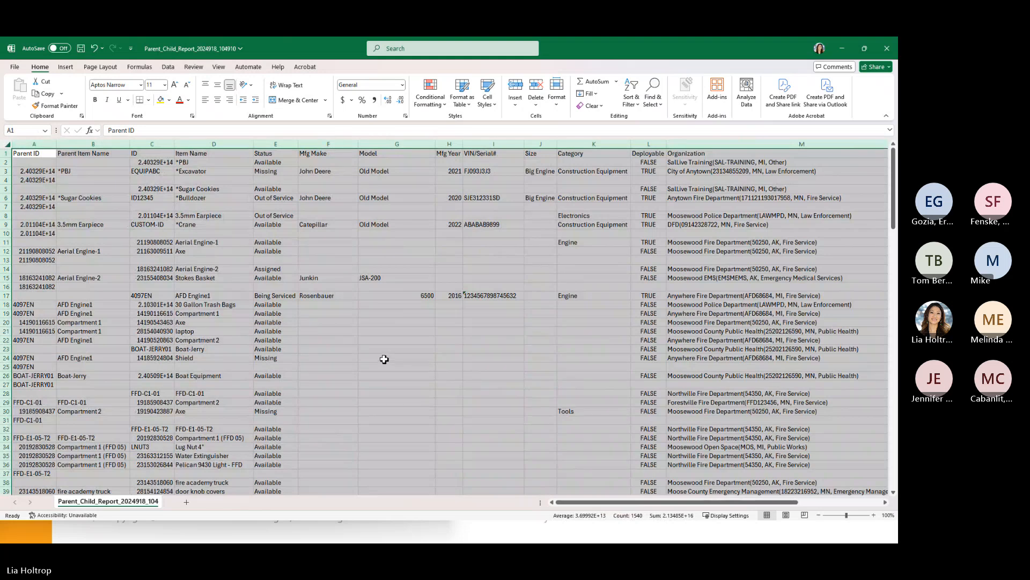
pyautogui.scroll(2, 384, 358)
pyautogui.scroll(8, 383, 356)
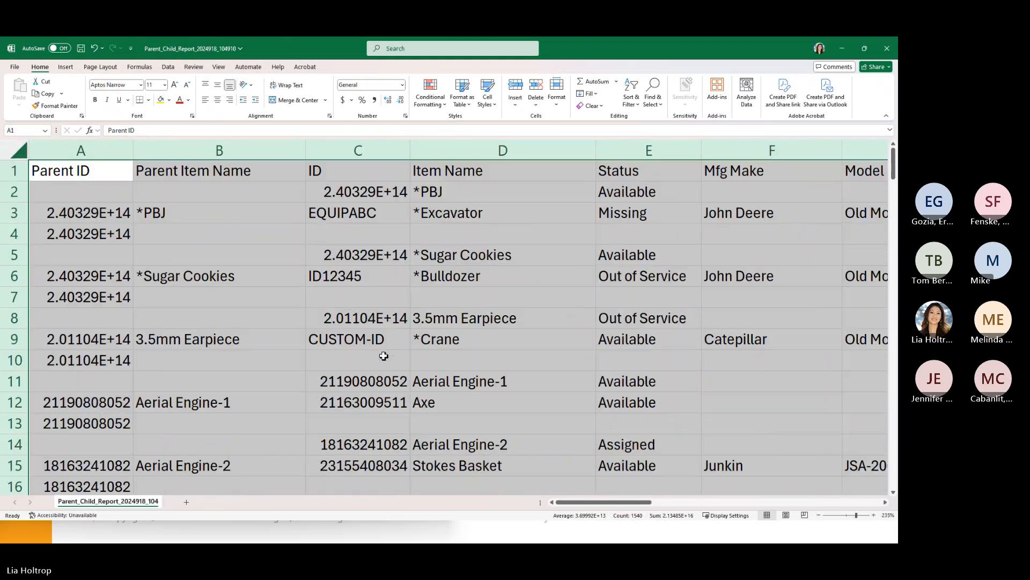
# - Inspect the full ID in C8 and the Aerial Engine-1 parent and Axe child rows
pyautogui.click(337, 333)
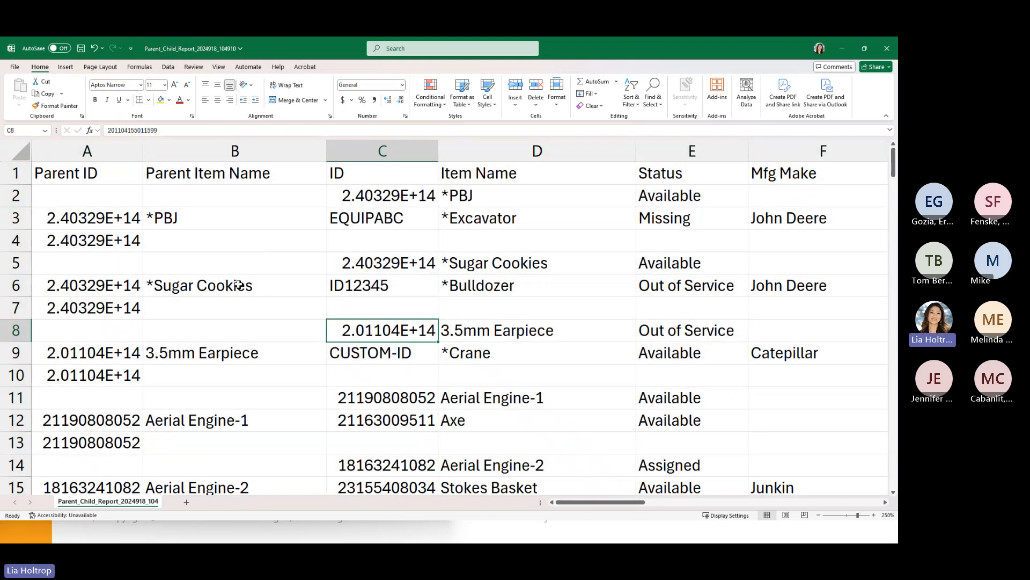
pyautogui.scroll(-1, 239, 285)
pyautogui.scroll(-1, 269, 366)
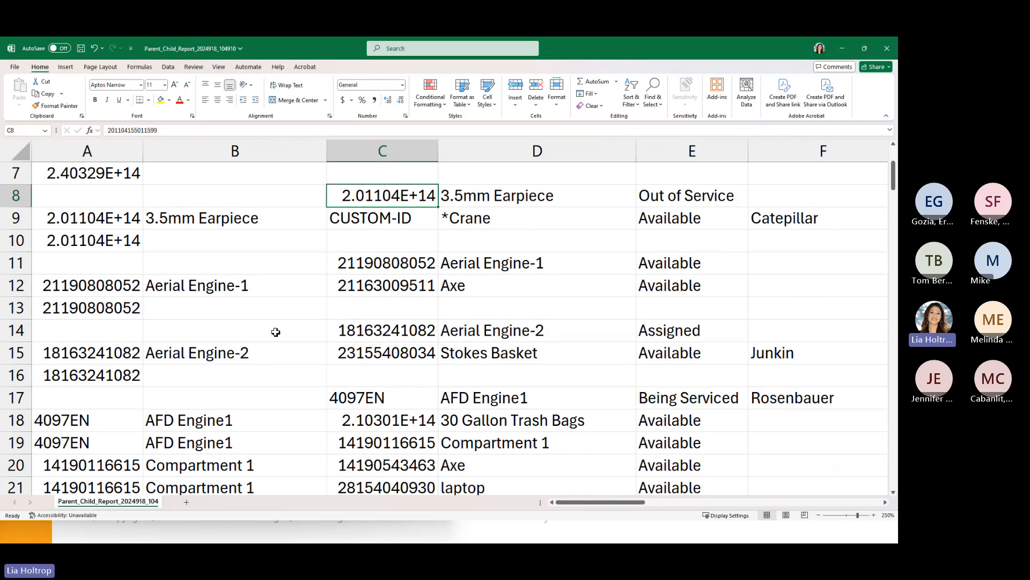
pyautogui.click(187, 287)
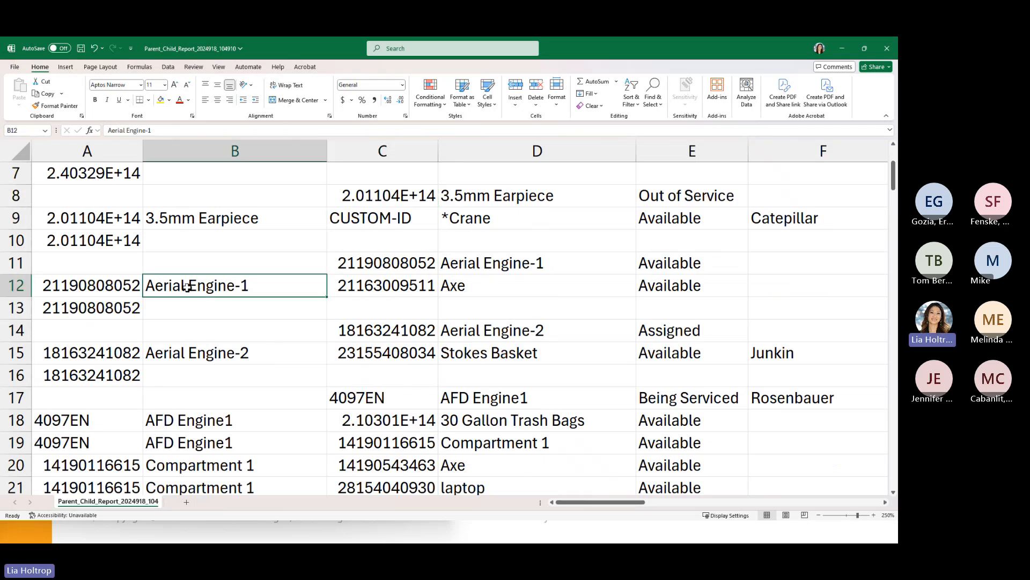
pyautogui.click(469, 289)
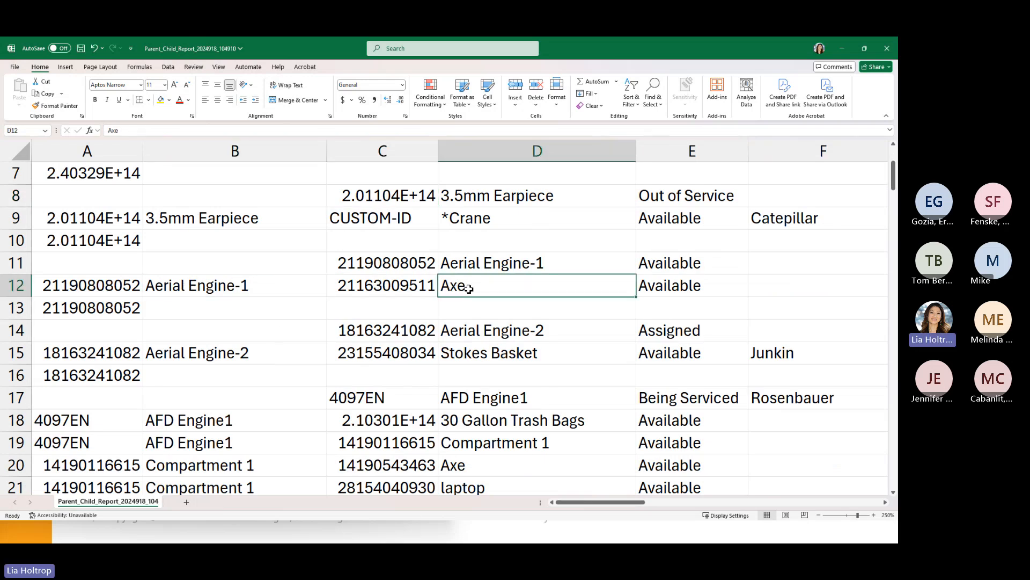
pyautogui.click(474, 268)
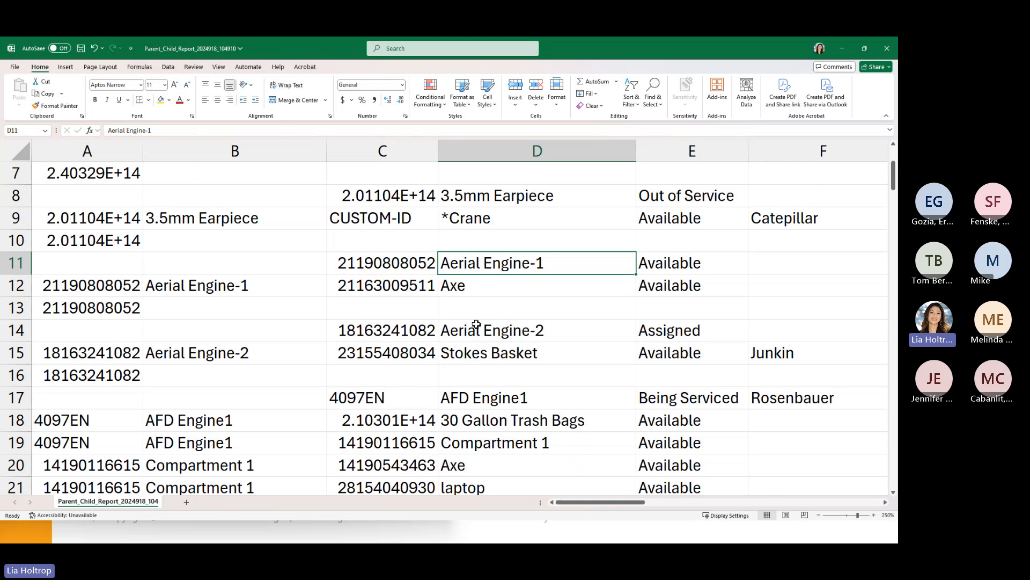
pyautogui.scroll(-2, 447, 331)
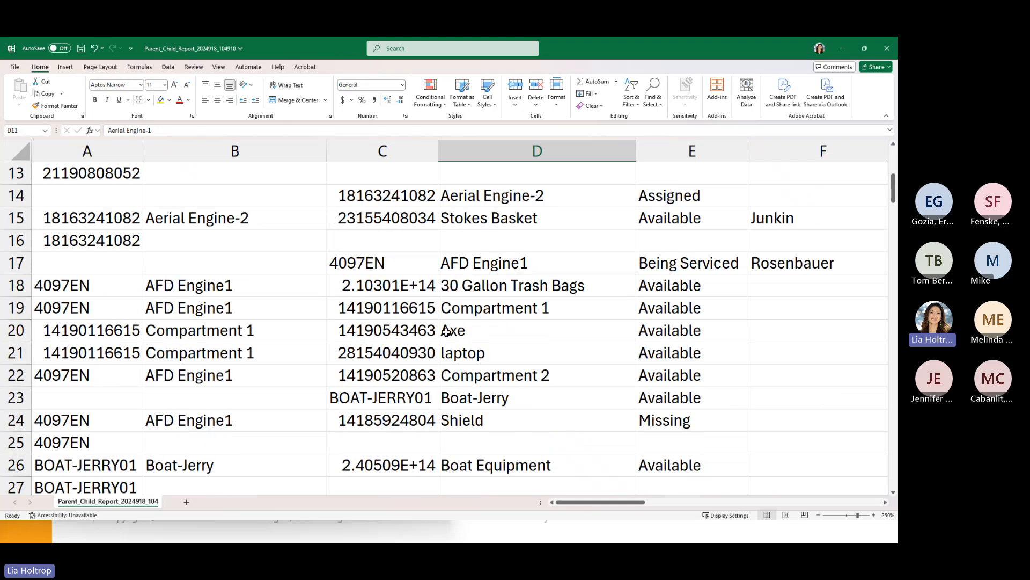
pyautogui.scroll(4, 447, 331)
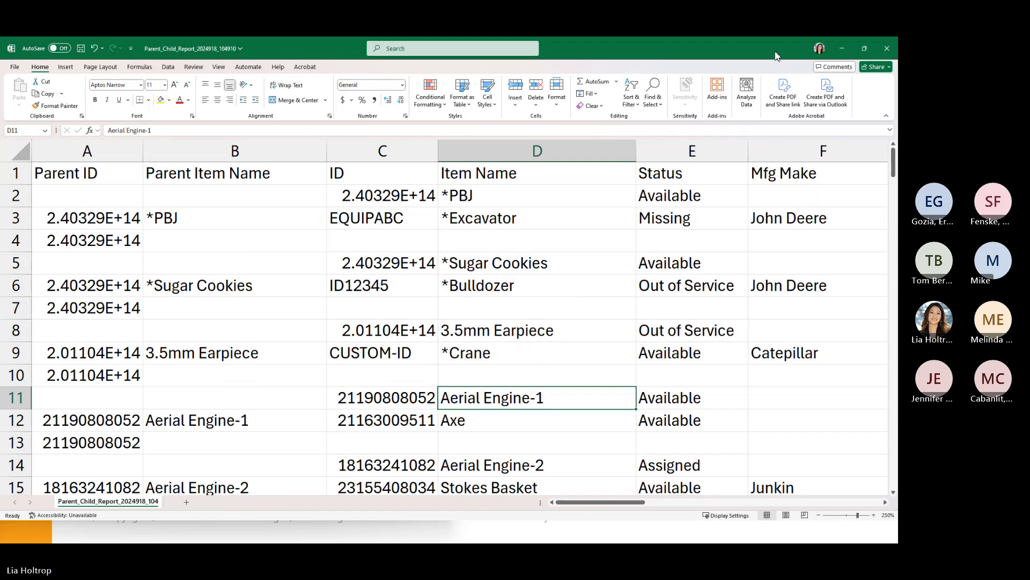
# - Close the Parent-Child report workbook without saving, then close the EquipmentImport spreadsheet window
pyautogui.click(887, 49)
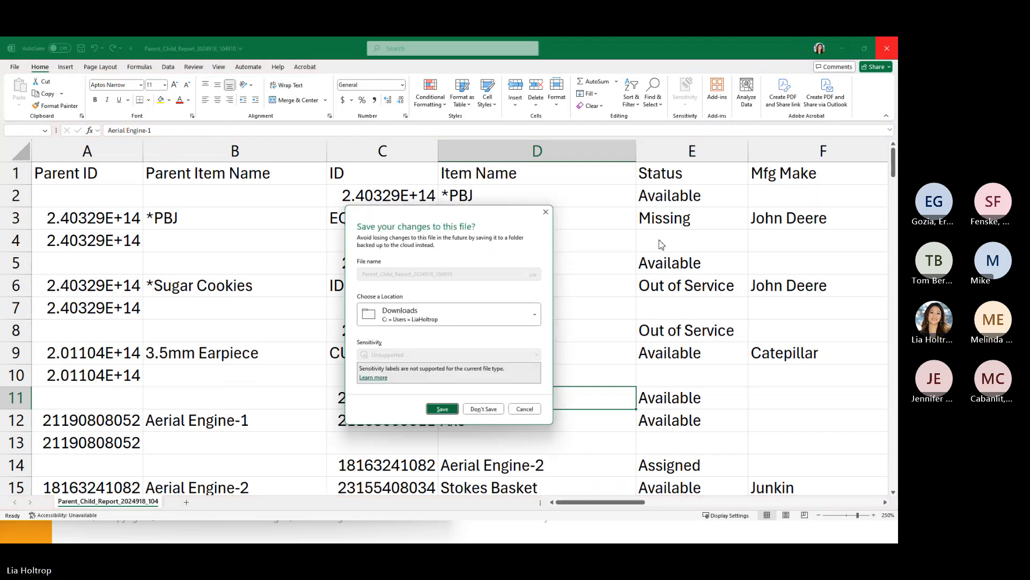
pyautogui.click(494, 409)
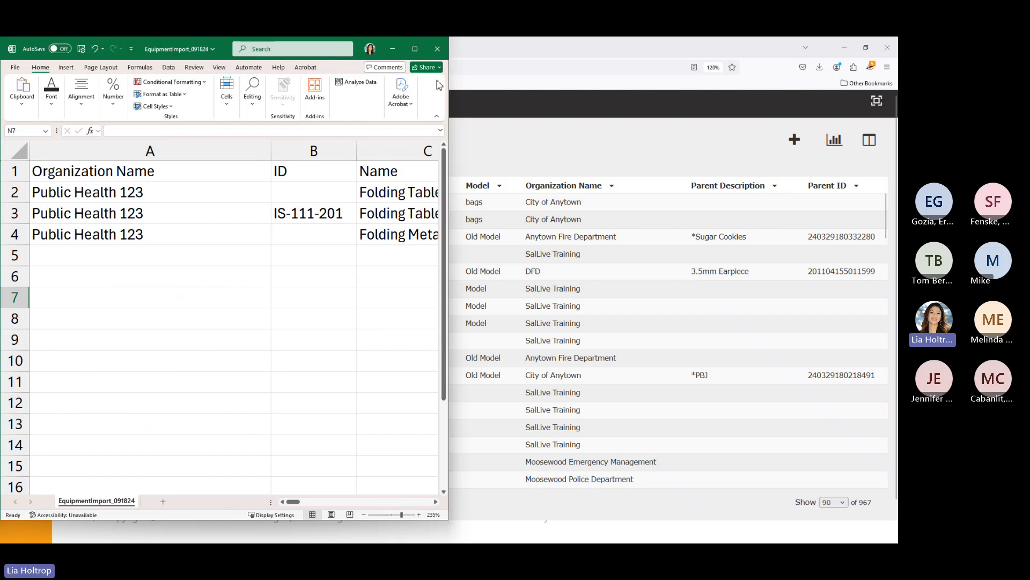
pyautogui.moveTo(221, 54); pyautogui.dragTo(214, 133)
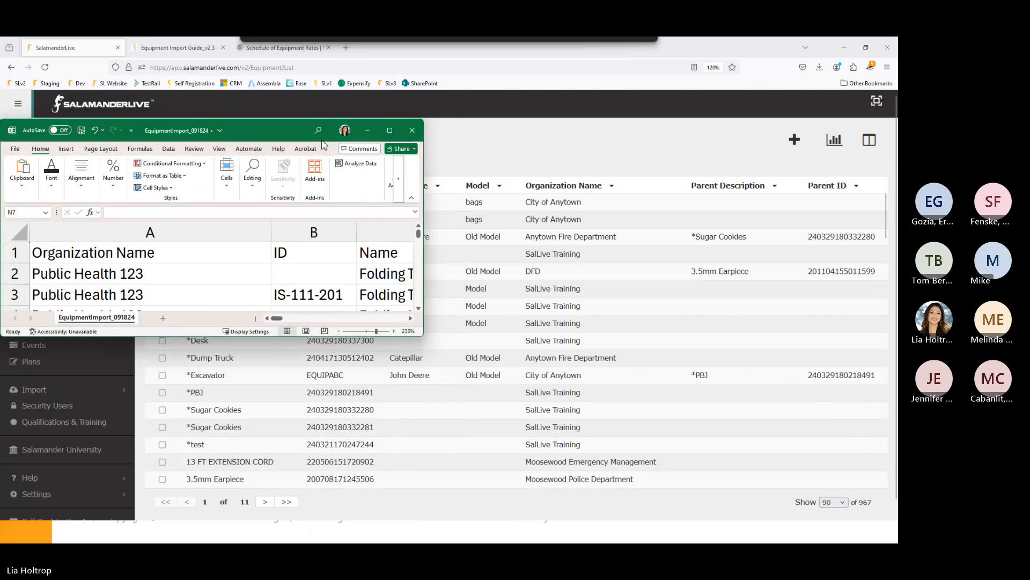
pyautogui.click(413, 130)
# - Run the Reorder Report for consumables below re-order quantity and open the downloaded CSV
pyautogui.click(834, 141)
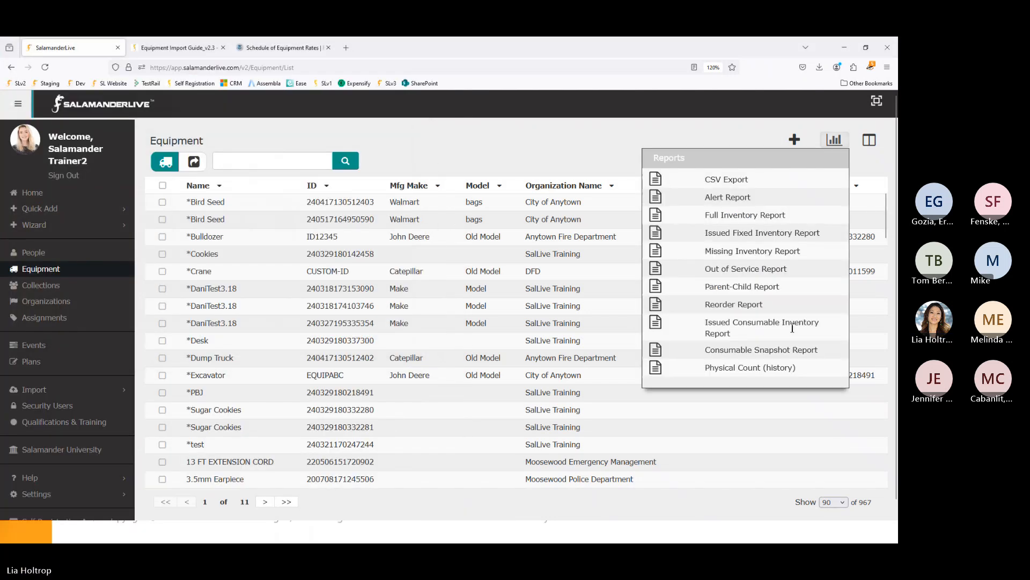
pyautogui.click(659, 304)
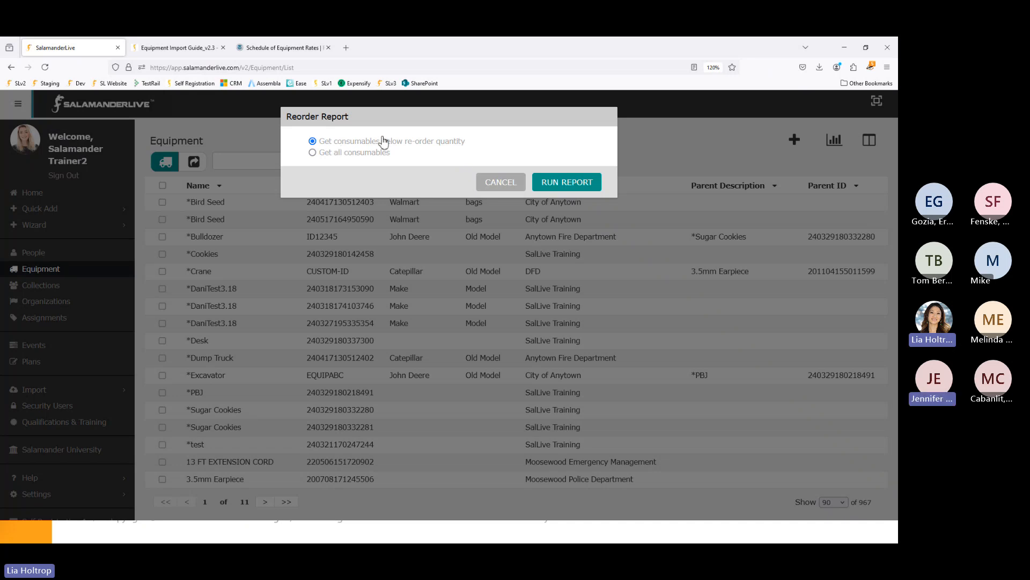
pyautogui.click(561, 184)
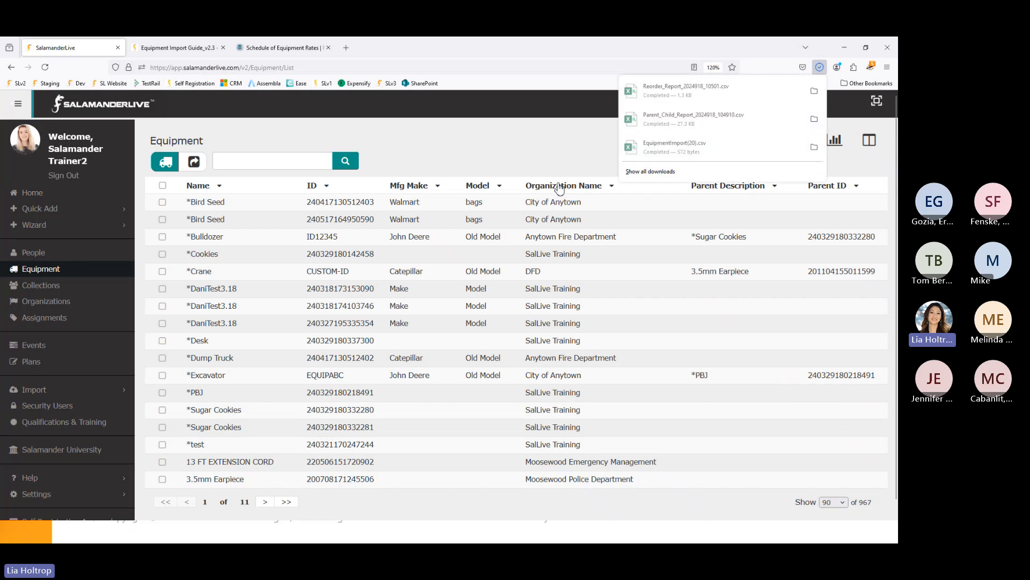
pyautogui.click(671, 98)
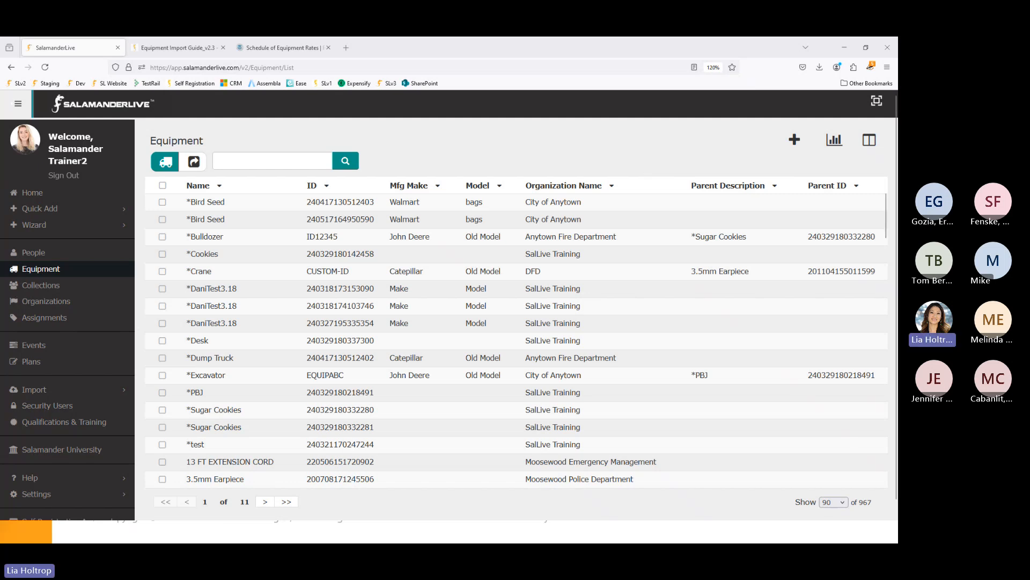
# - Bring the Reorder Report workbook forward and auto-fit all its columns to their contents
pyautogui.hotkey('alt', 'Tab')
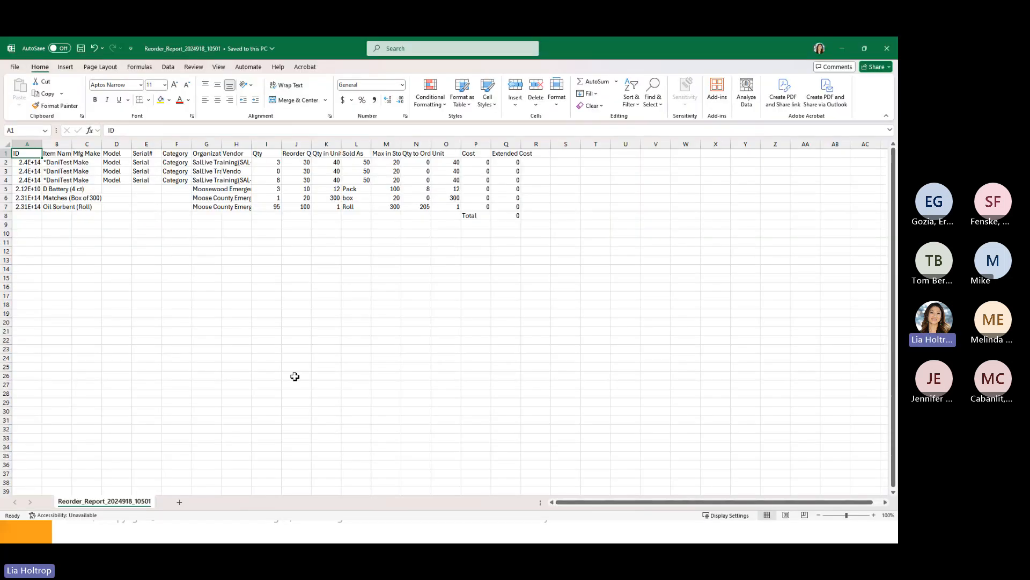
pyautogui.scroll(6, 302, 376)
pyautogui.click(16, 148)
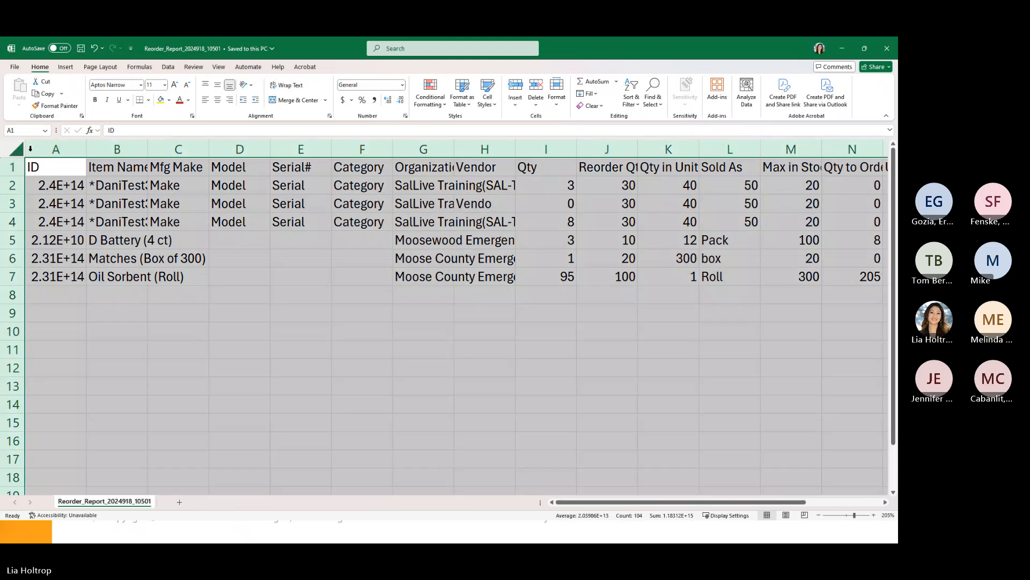
pyautogui.doubleClick(82, 148)
pyautogui.click(419, 441)
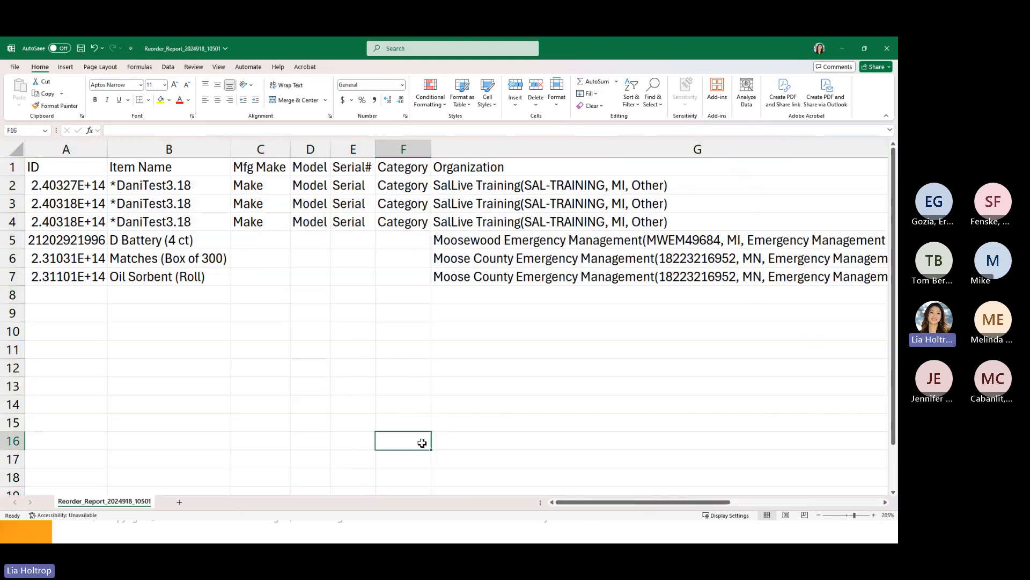
# - Review the Cost, Extended Cost, Qty to Order and Unit values and the Q8 extended-cost total
pyautogui.moveTo(616, 507); pyautogui.dragTo(783, 513)
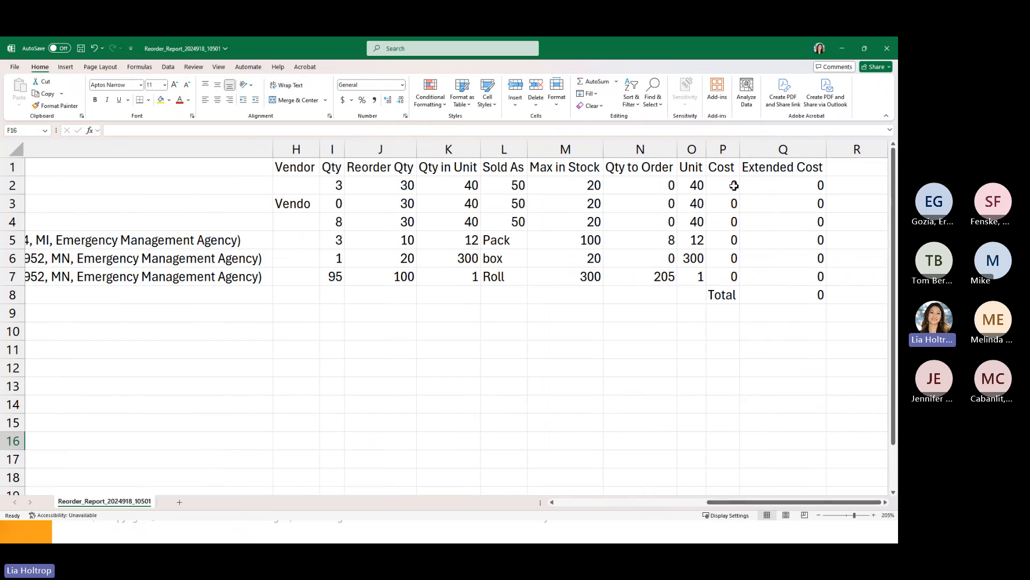
pyautogui.moveTo(731, 185); pyautogui.dragTo(732, 259)
pyautogui.moveTo(808, 185); pyautogui.dragTo(813, 275)
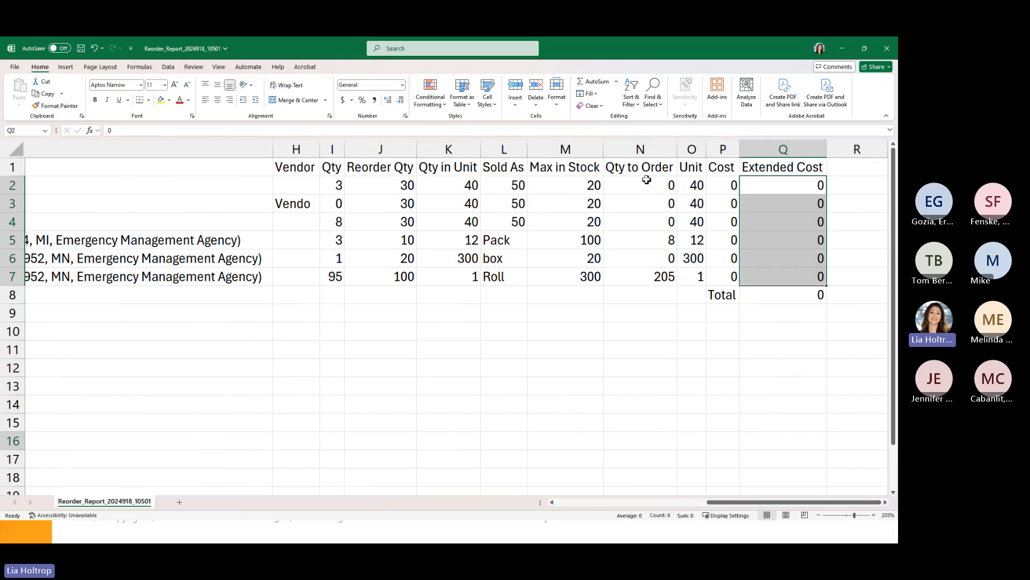
pyautogui.moveTo(649, 184); pyautogui.dragTo(652, 259)
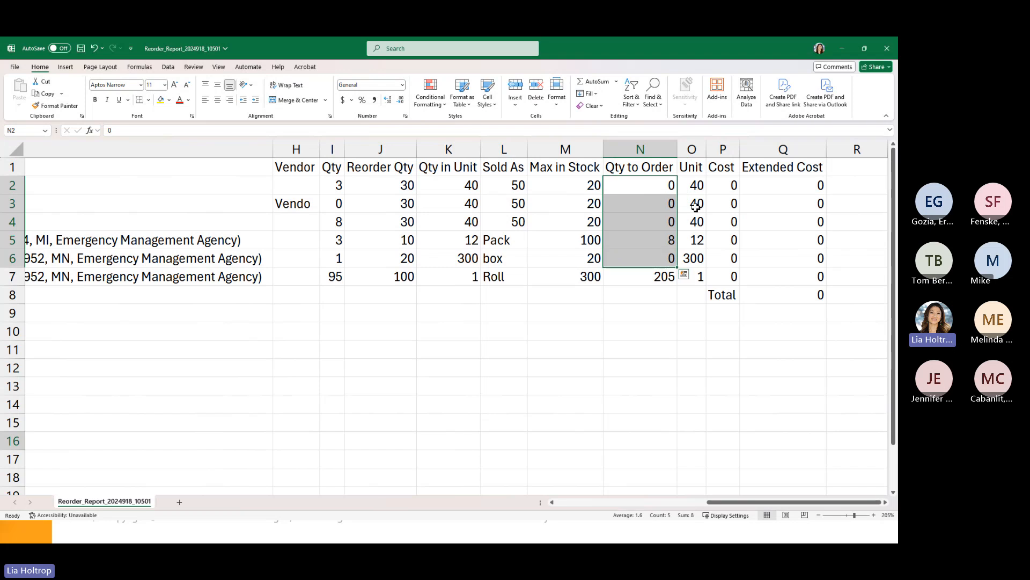
pyautogui.moveTo(718, 179); pyautogui.dragTo(696, 204)
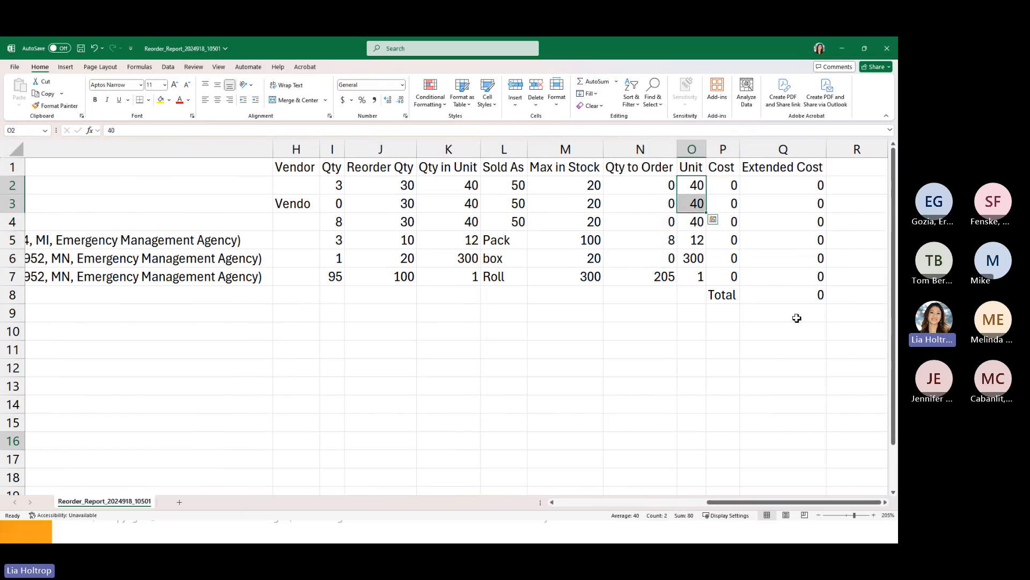
pyautogui.click(809, 295)
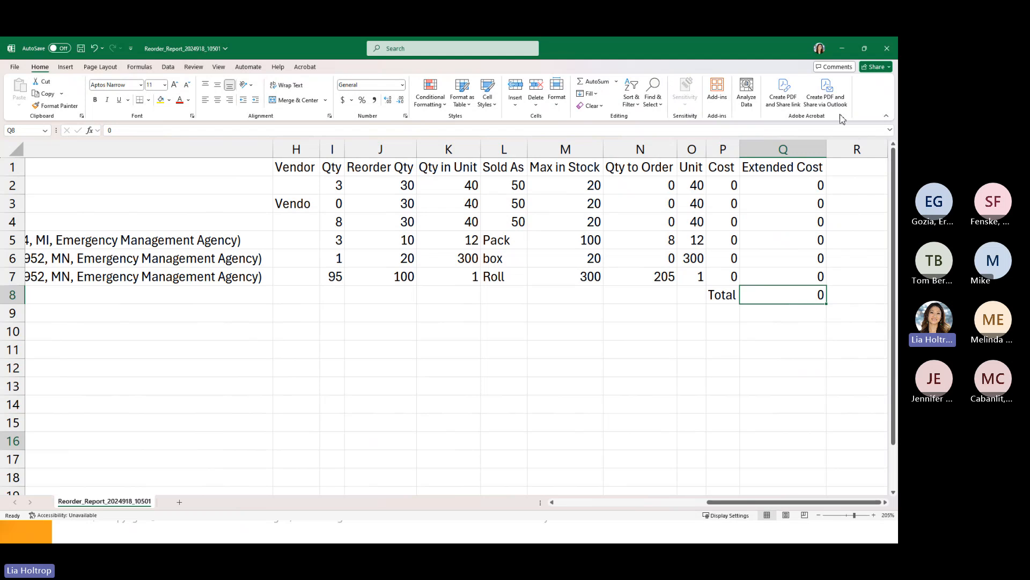
# - Close the Reorder Report and EquipmentImport(20) workbooks without saving
pyautogui.click(887, 49)
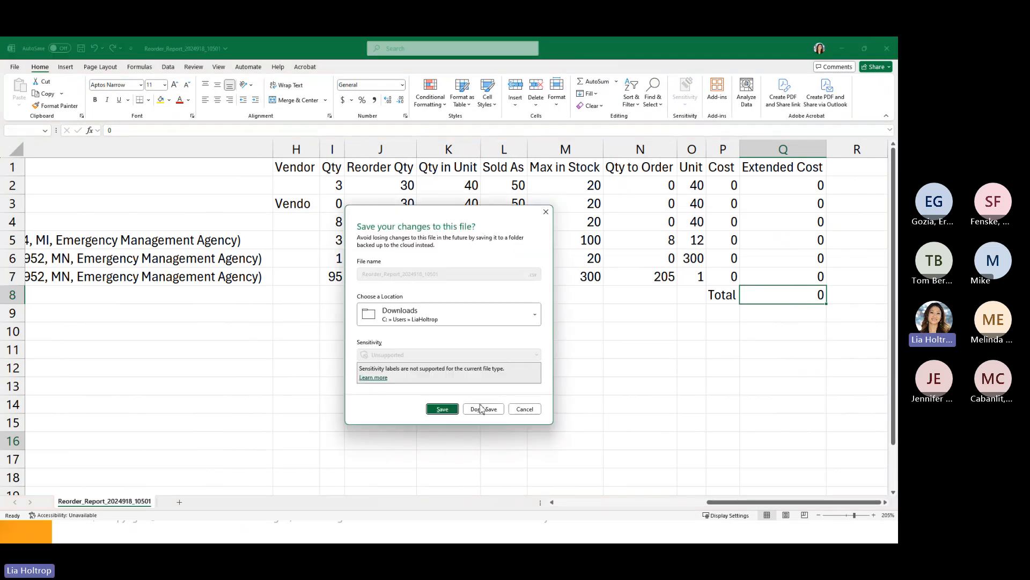
pyautogui.click(483, 412)
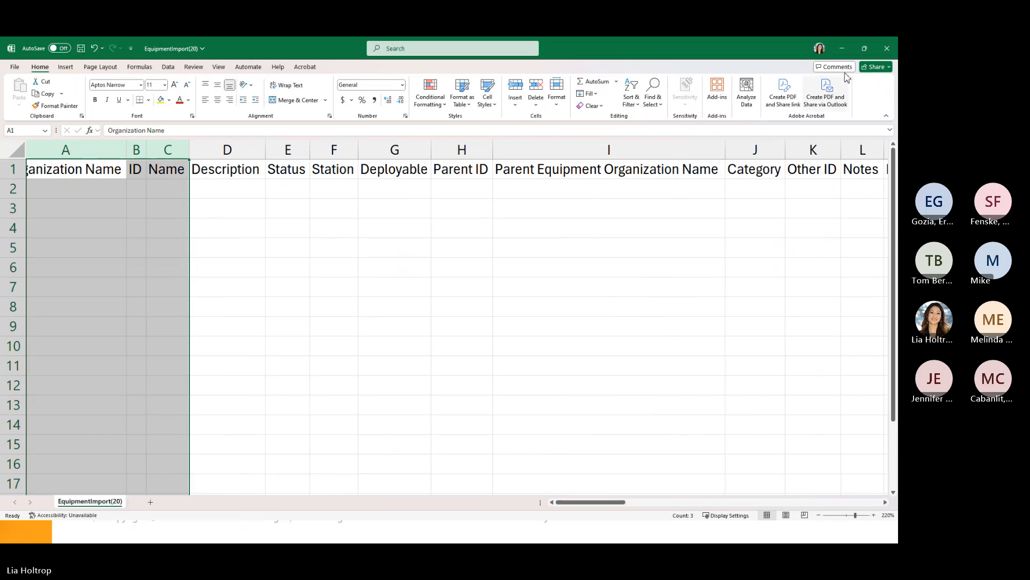
pyautogui.click(887, 48)
pyautogui.click(500, 411)
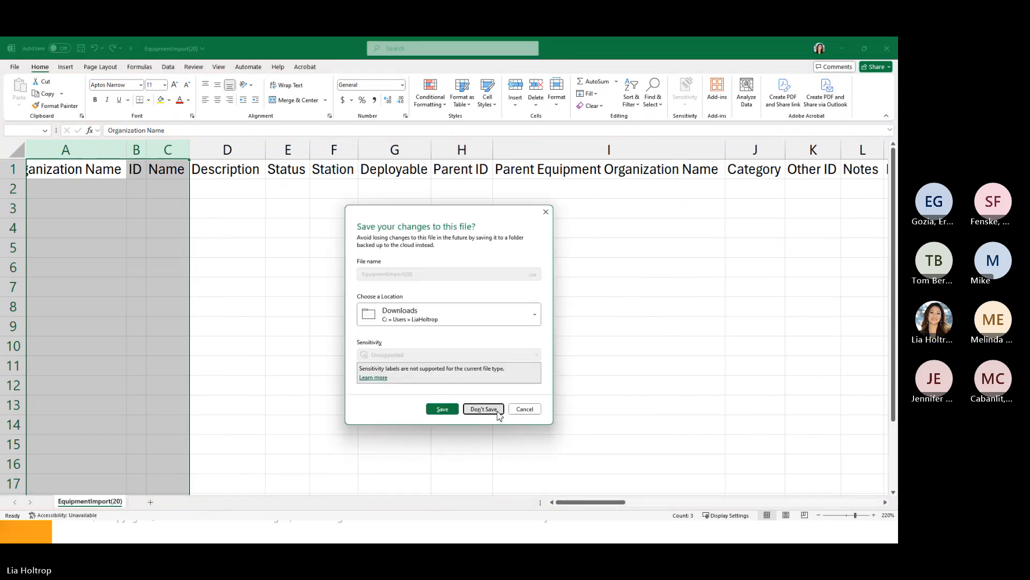
# - Open and dismiss the equipment reports list, then scroll down the Equipment table
pyautogui.click(835, 141)
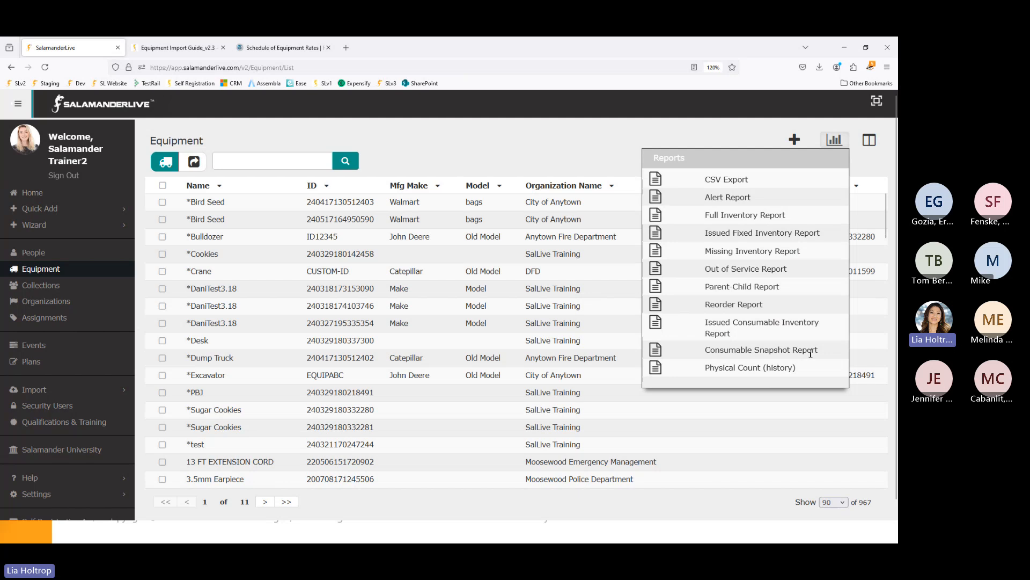
pyautogui.click(587, 154)
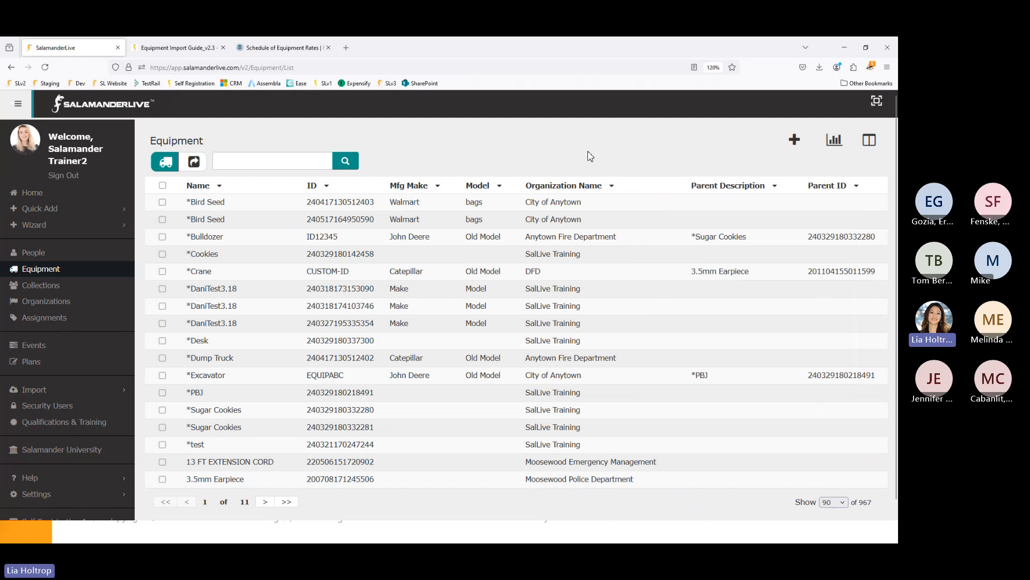
pyautogui.scroll(-3, 263, 424)
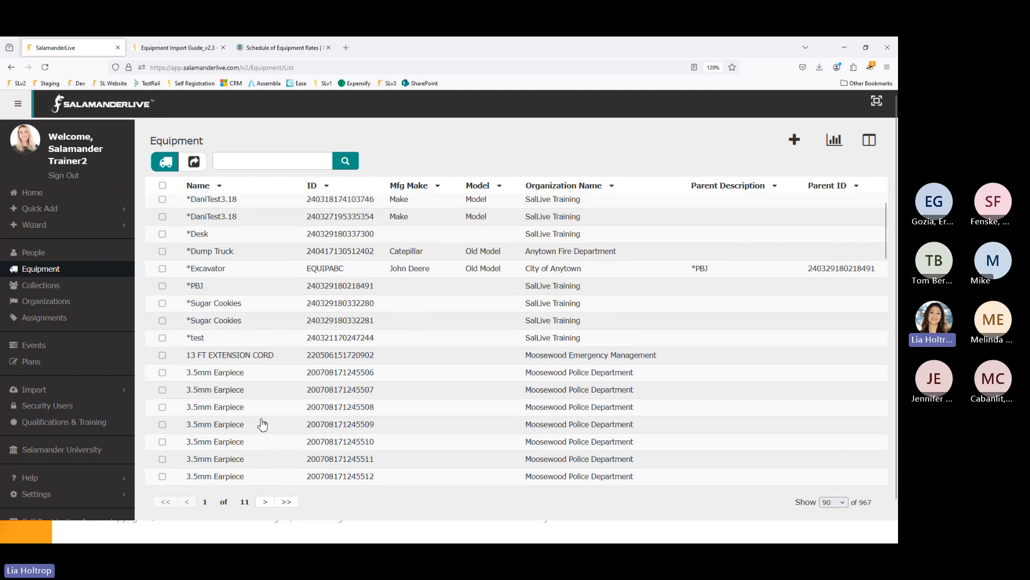
pyautogui.scroll(-5, 263, 424)
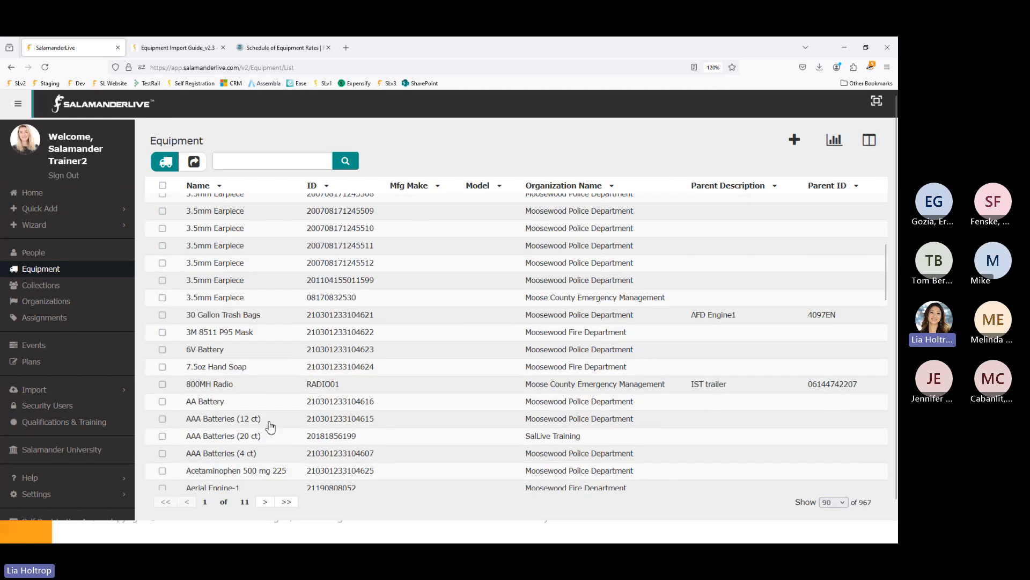
# - Check the 800MH Radio record and request its Equipment ChangeLog report as a CSV
pyautogui.click(163, 384)
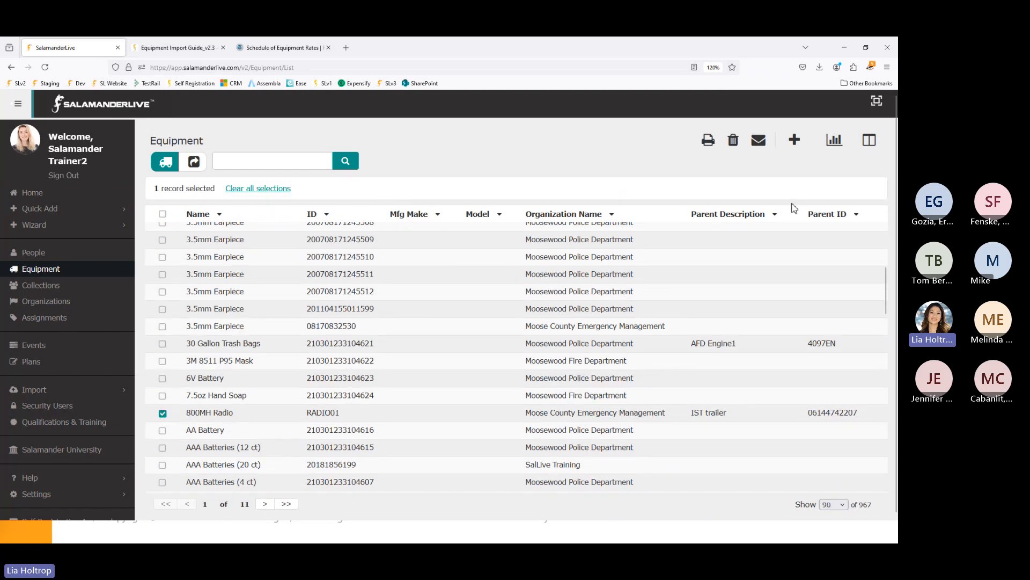
pyautogui.click(835, 142)
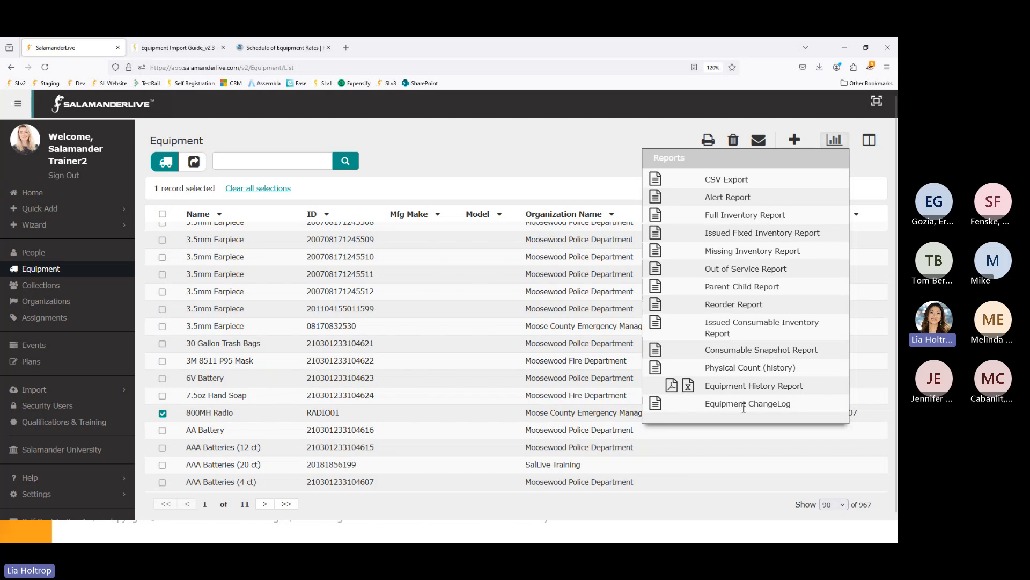
pyautogui.click(657, 406)
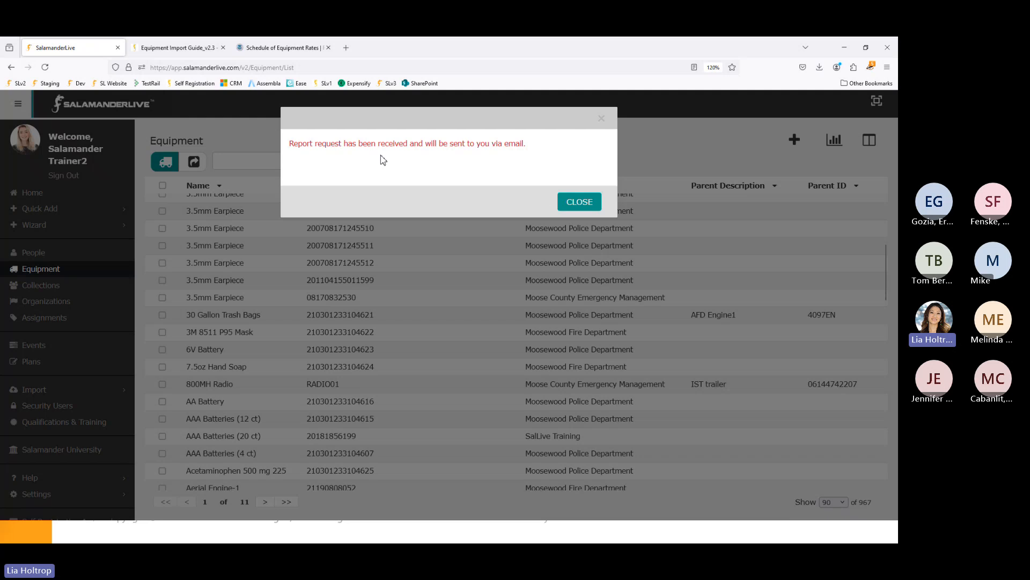
# - Dismiss the report request confirmation and return to the SalamanderLive Equipment list tab
pyautogui.click(577, 204)
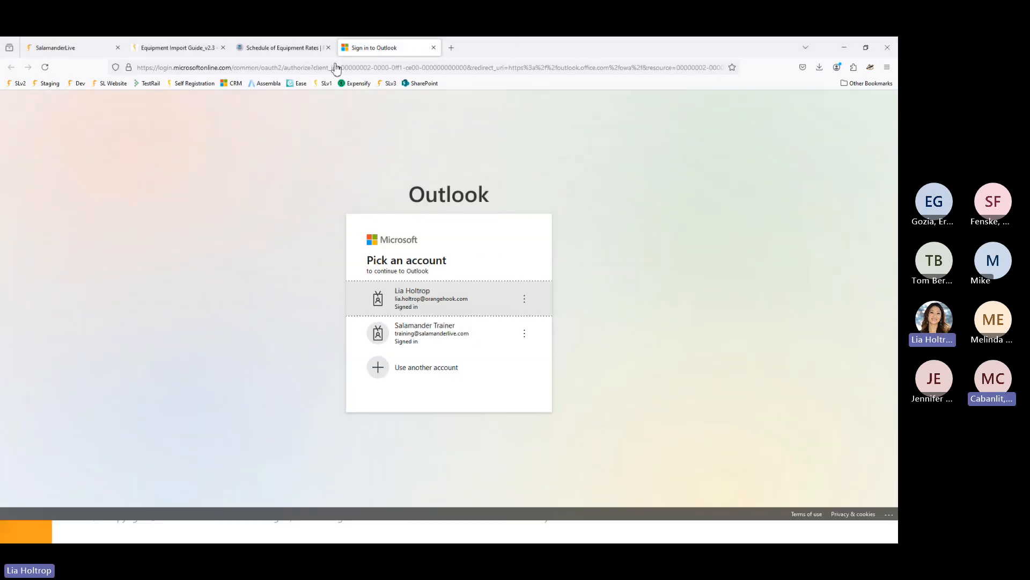
pyautogui.click(70, 47)
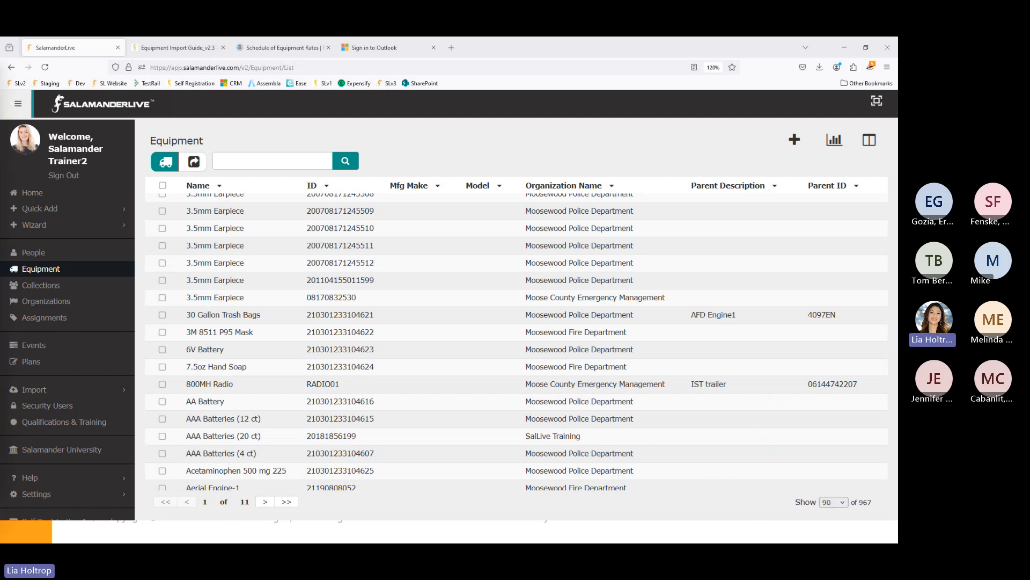
# - Bring the EquipmentChangeLog preview on screen, maximize it, and auto-fit all its columns
pyautogui.moveTo(0, 69); pyautogui.dragTo(580, 141)
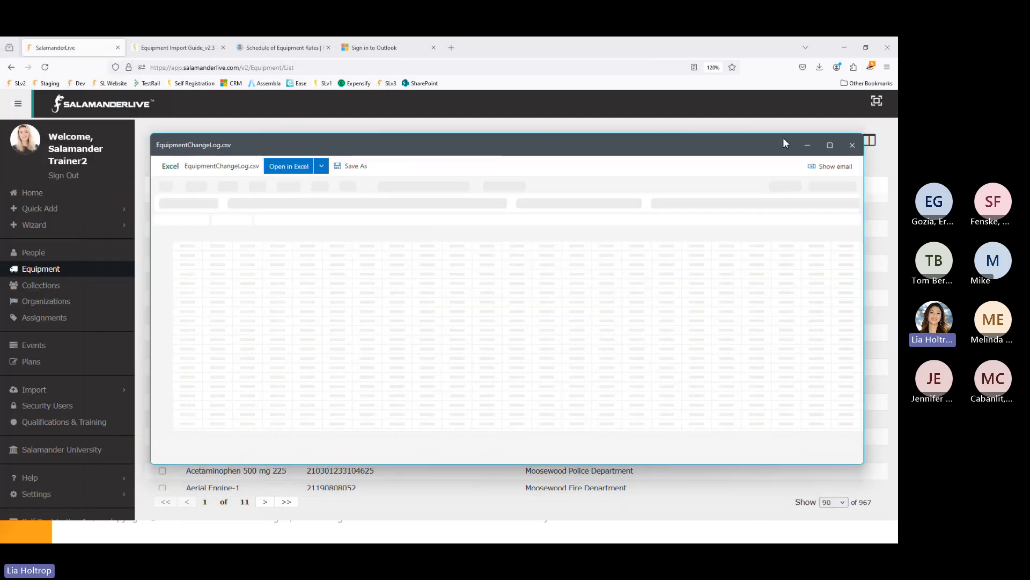
pyautogui.click(830, 145)
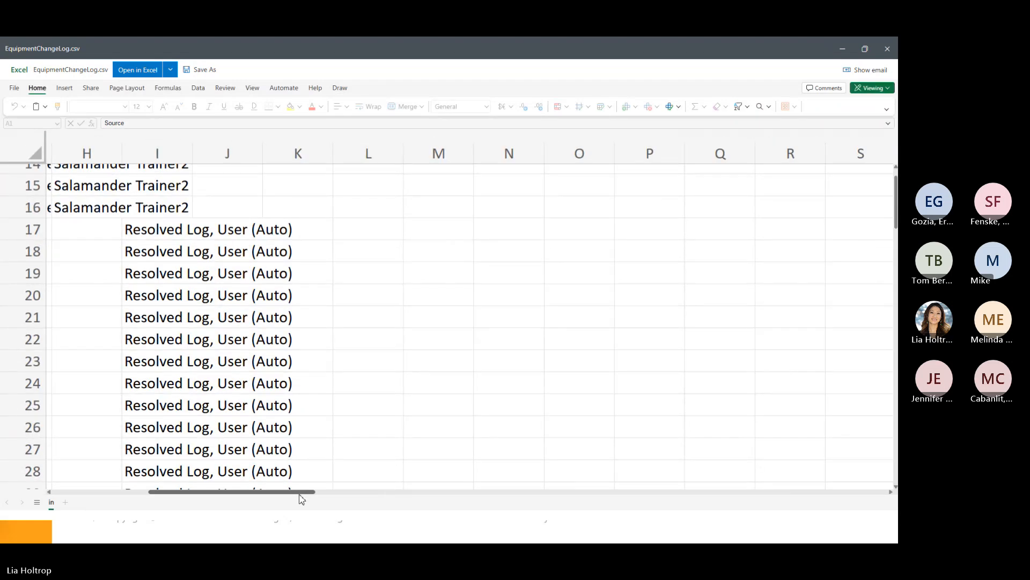
pyautogui.moveTo(300, 491); pyautogui.dragTo(62, 488)
pyautogui.scroll(5, 63, 322)
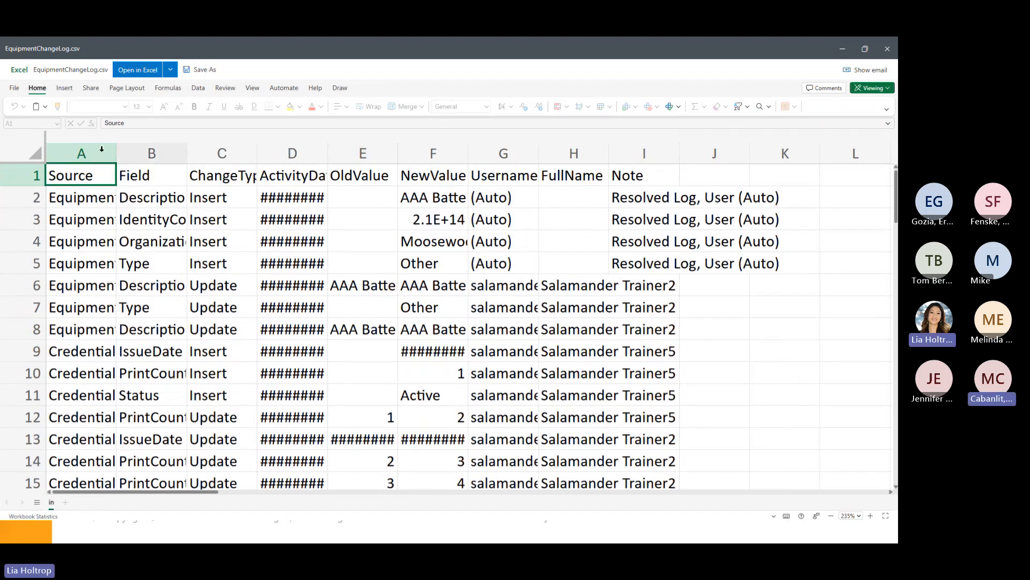
pyautogui.click(34, 155)
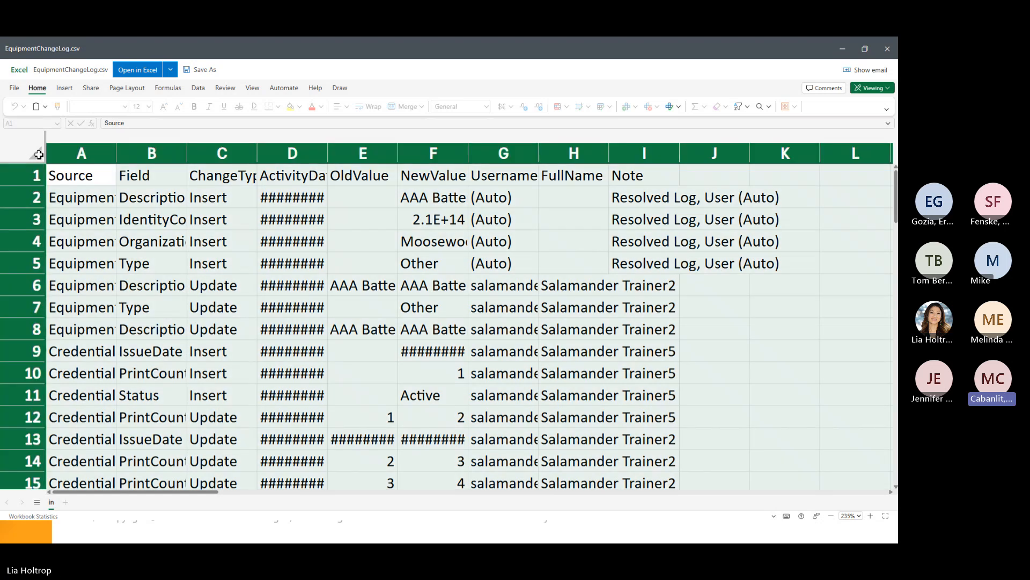
pyautogui.doubleClick(117, 154)
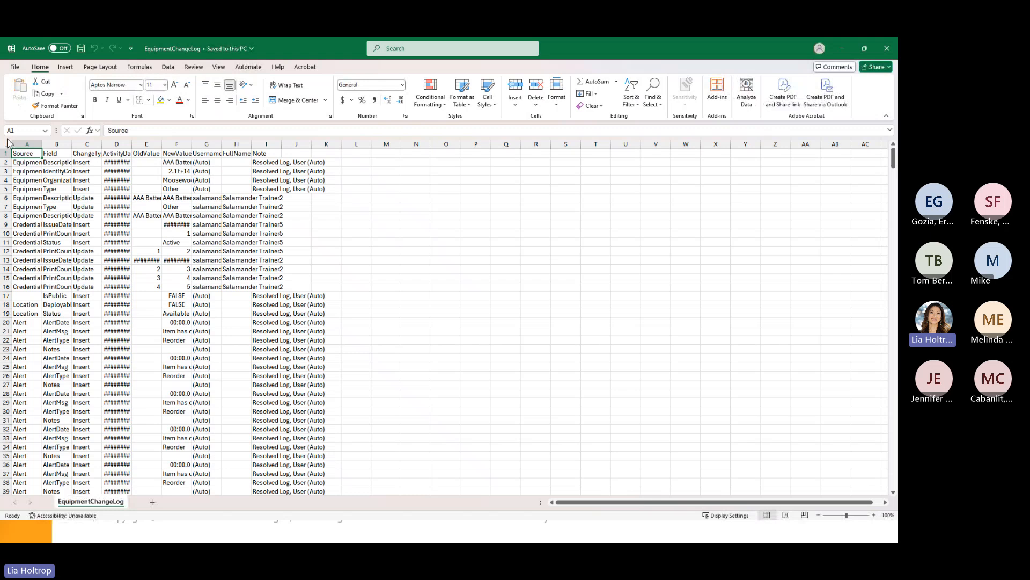
# - In desktop Excel, auto-fit every change log column and inspect a date value
pyautogui.click(8, 143)
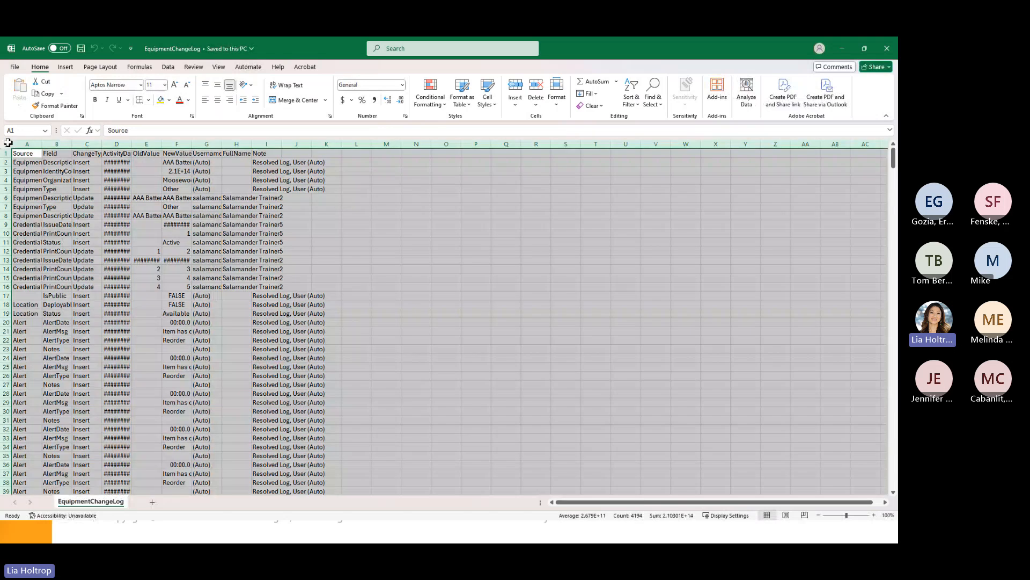
pyautogui.doubleClick(44, 146)
pyautogui.keyDown('ctrl'); pyautogui.scroll(7, 525, 416); pyautogui.keyUp('ctrl')
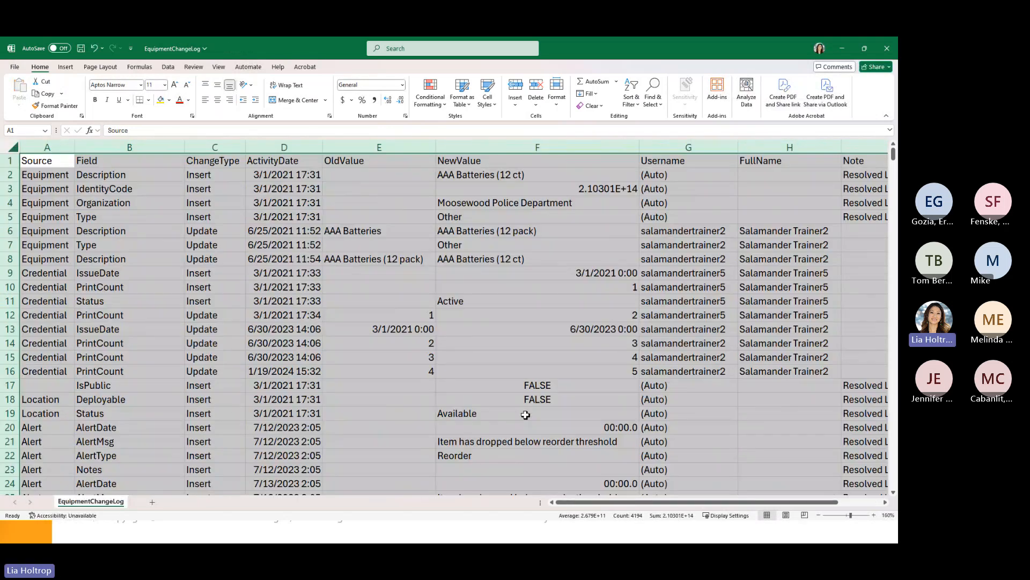
pyautogui.click(400, 275)
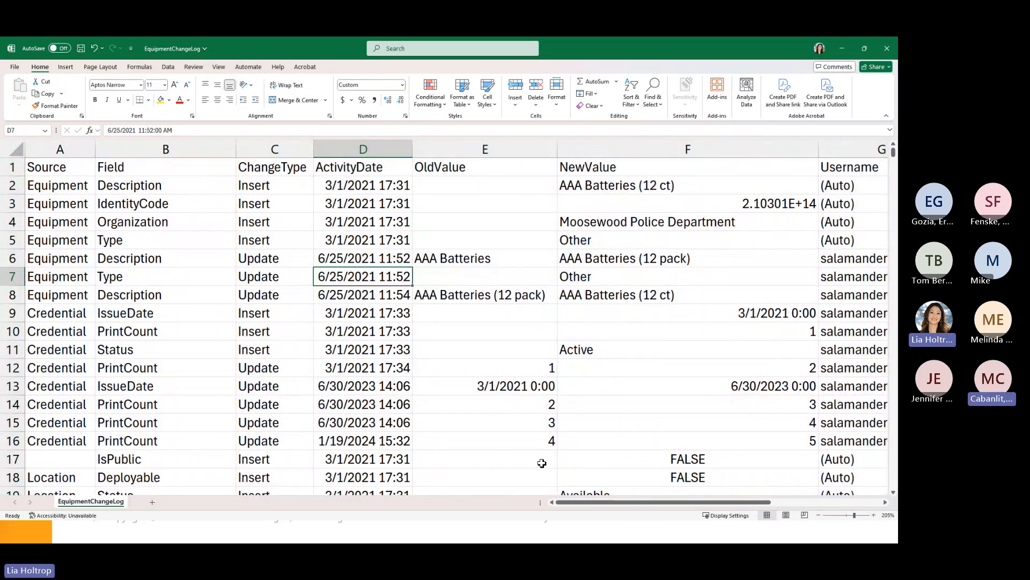
pyautogui.moveTo(590, 507); pyautogui.dragTo(713, 533)
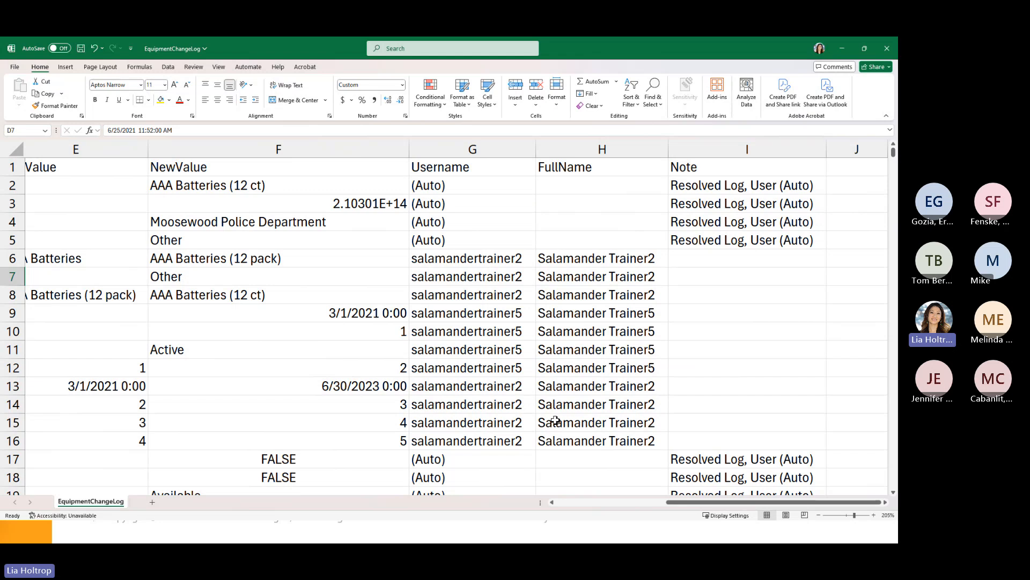
# - Discard the EquipmentChangeLog workbook, close its preview window, and scroll through the Equipment list
pyautogui.click(889, 54)
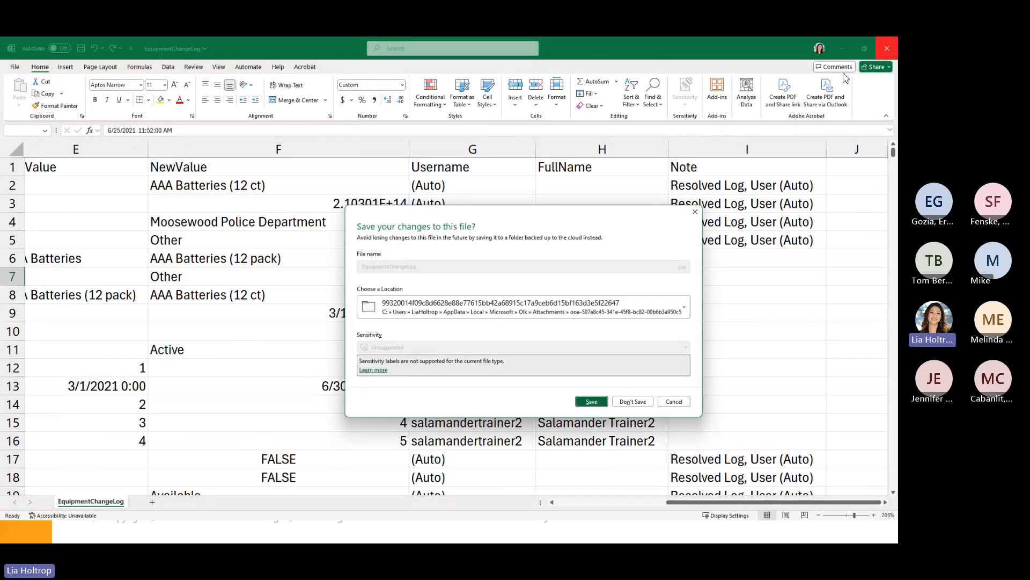
pyautogui.click(633, 405)
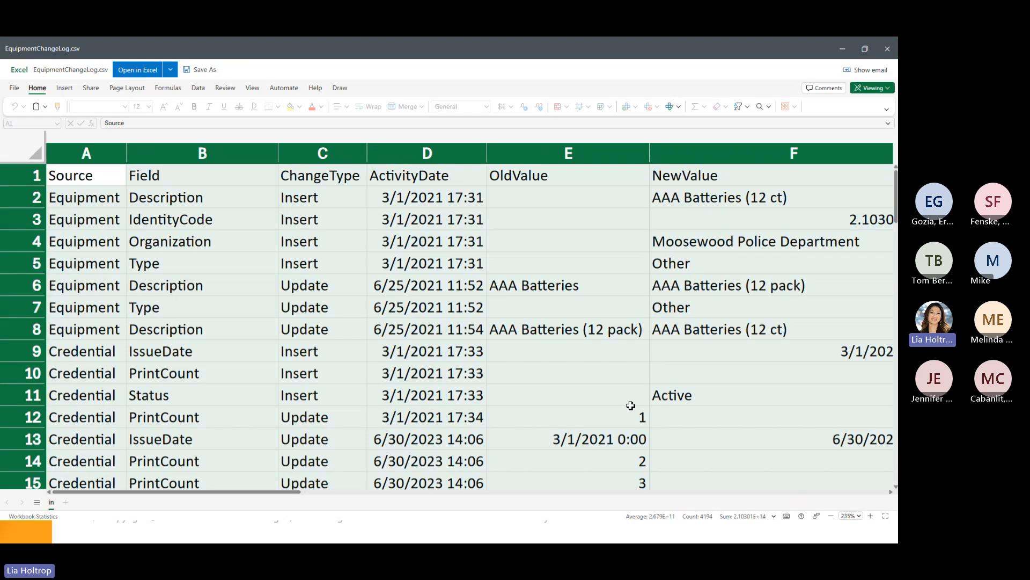
pyautogui.click(889, 54)
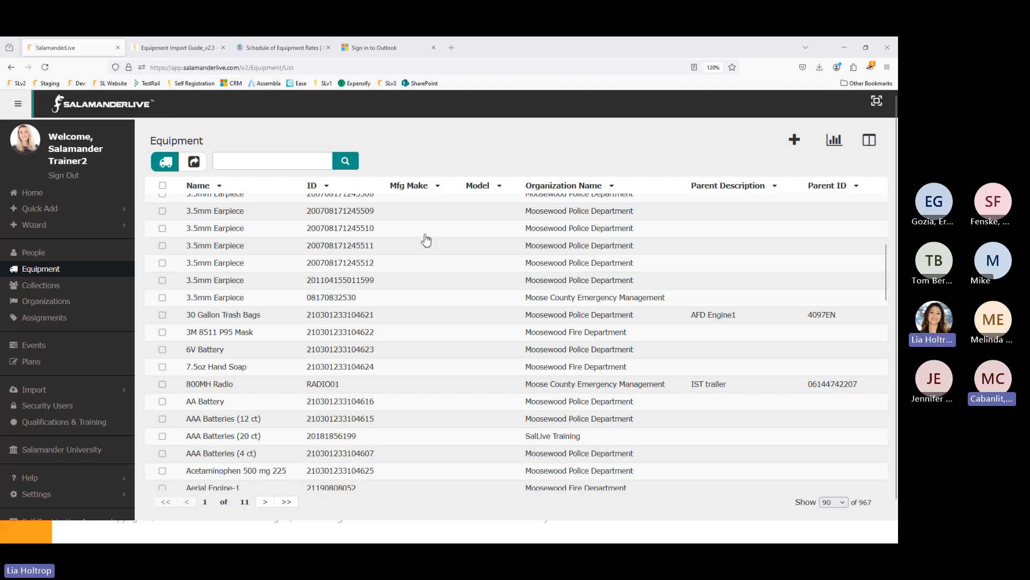
pyautogui.scroll(-3, 424, 237)
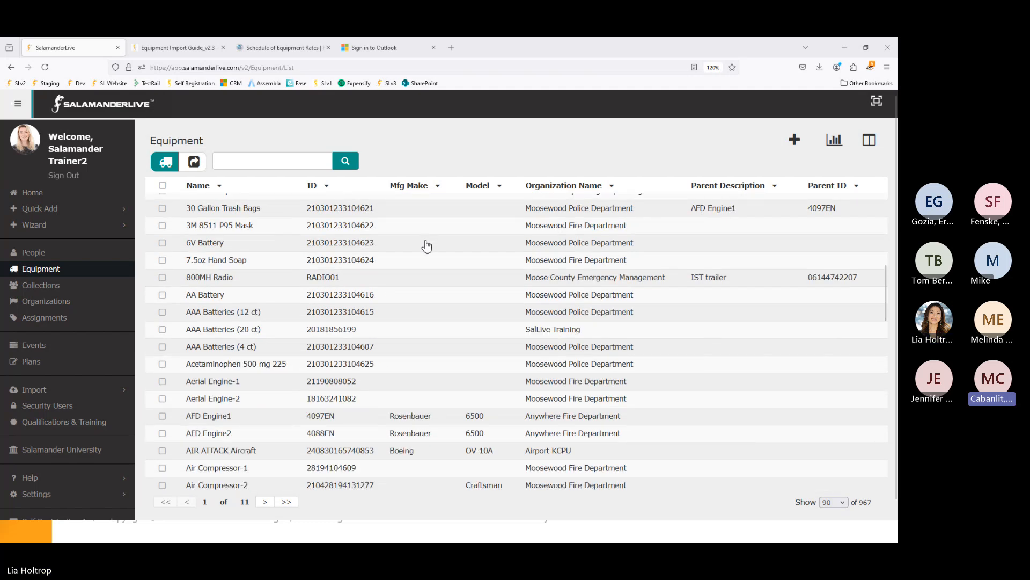
pyautogui.scroll(5, 427, 244)
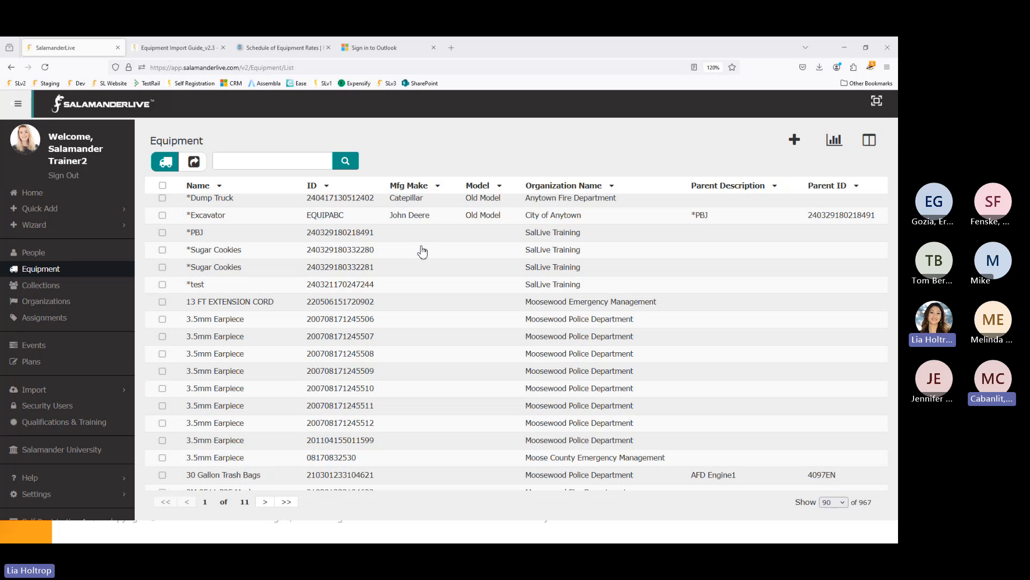
pyautogui.scroll(-2, 402, 271)
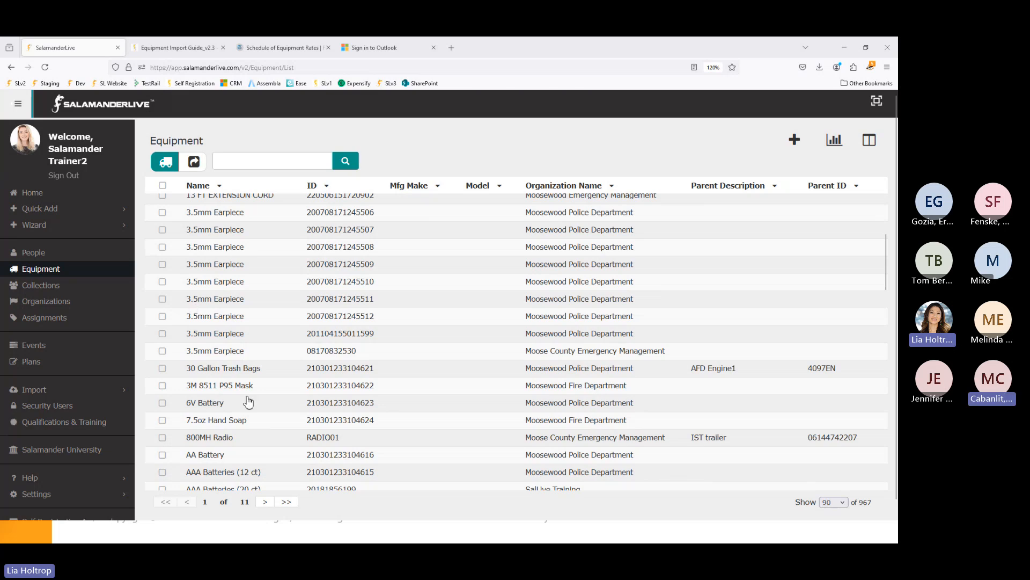
pyautogui.scroll(-3, 231, 445)
pyautogui.scroll(-1, 233, 445)
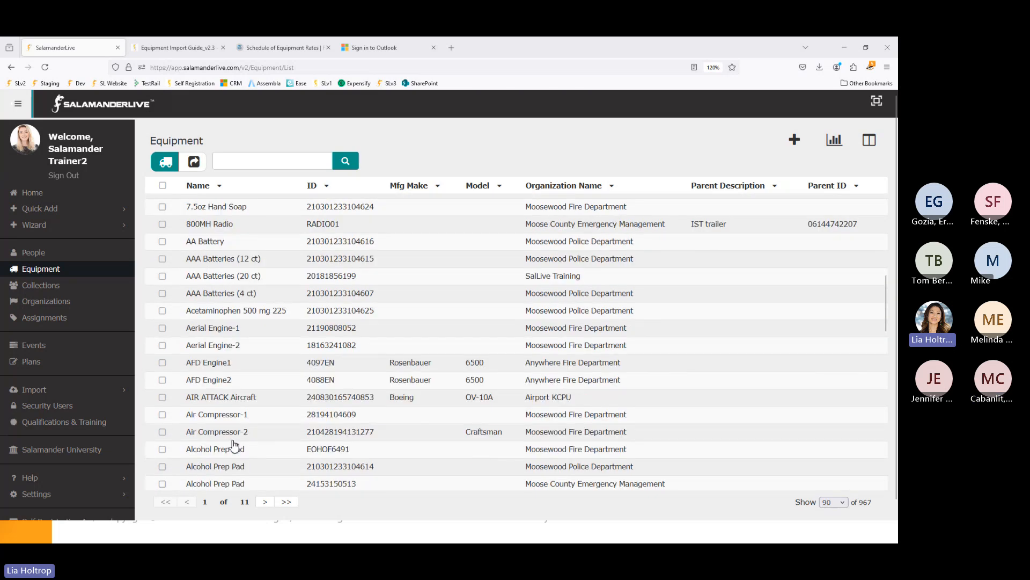
# - Open AFD Engine1 and scroll through its Details, Purchasing, Location & Contact and Custom sections
pyautogui.click(222, 365)
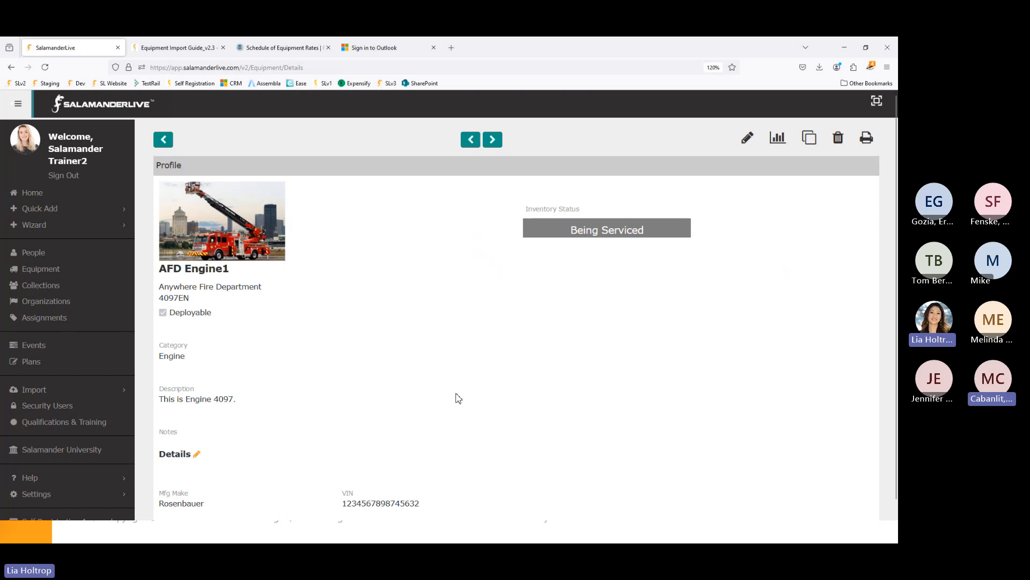
pyautogui.scroll(-5, 462, 403)
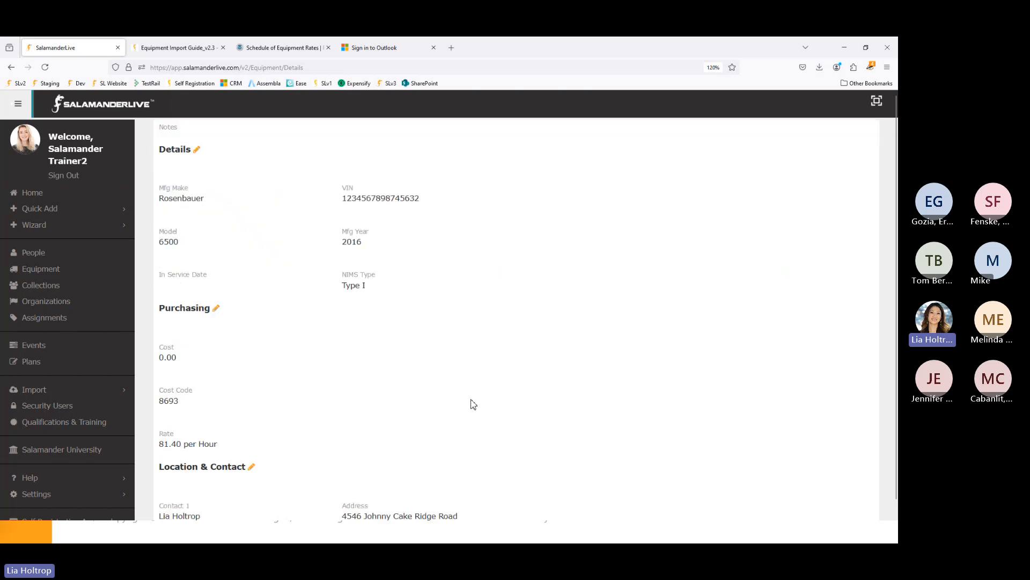
pyautogui.scroll(-5, 474, 403)
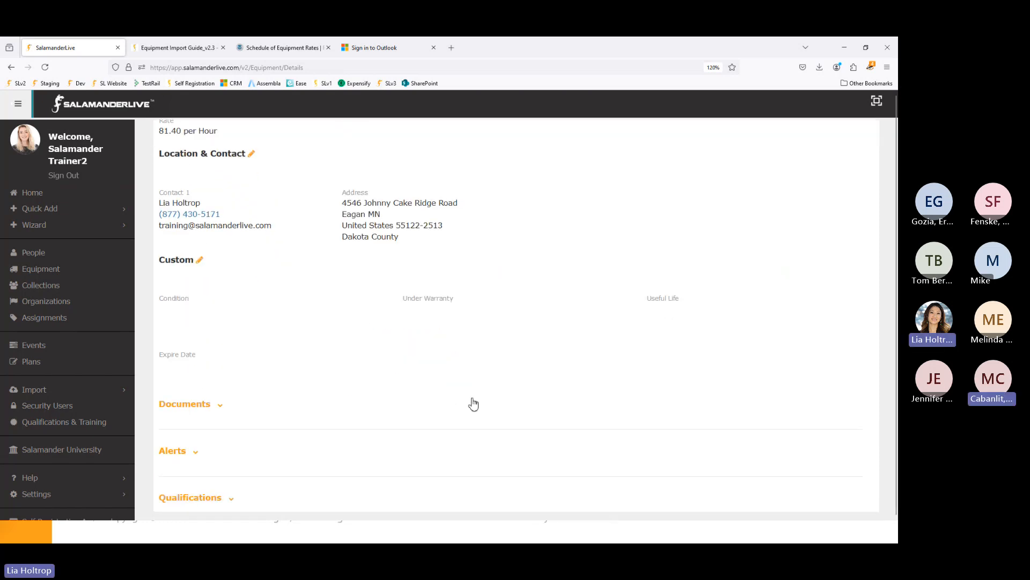
pyautogui.scroll(6, 473, 404)
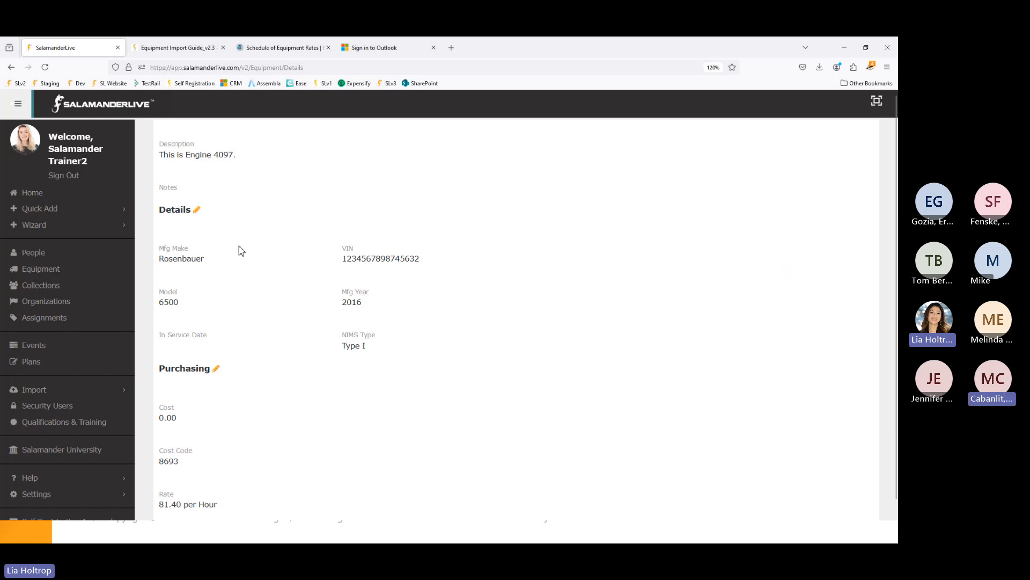
pyautogui.scroll(-5, 240, 248)
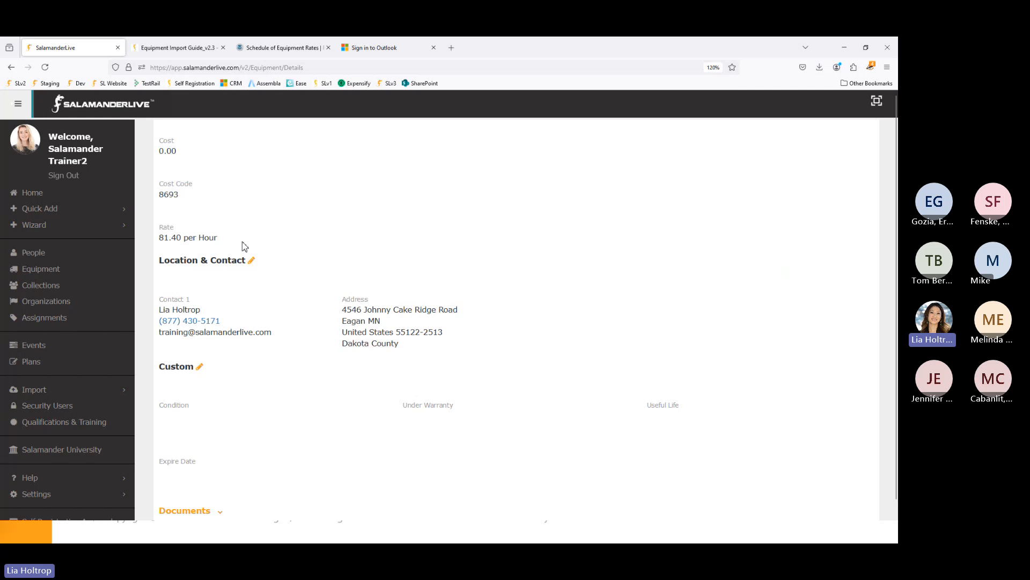
pyautogui.scroll(-2, 245, 246)
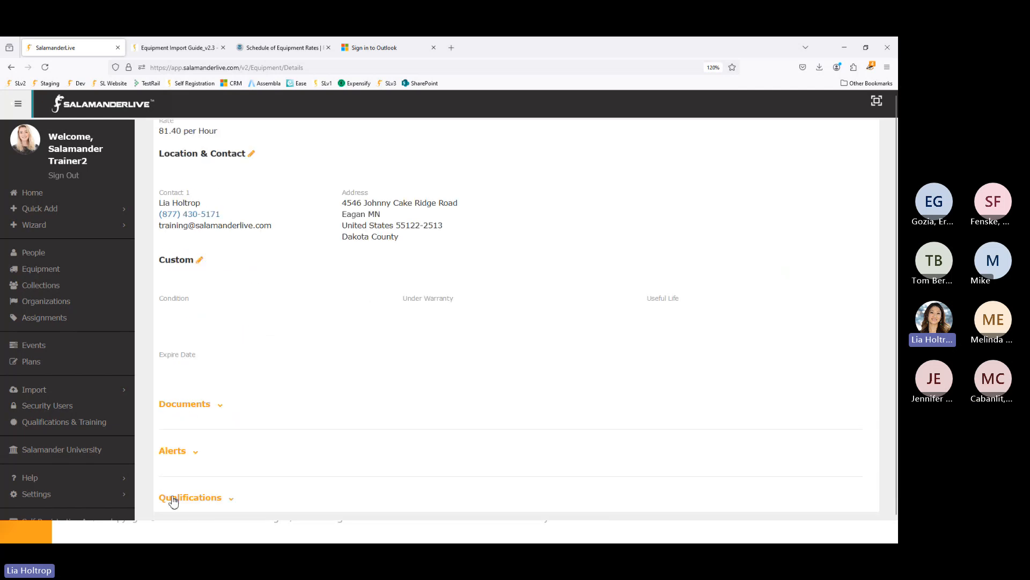
# - Expand Qualifications and browse the Tier-1 Federal / National Wildfire Coordinating Group Wildland qualifications
pyautogui.click(224, 499)
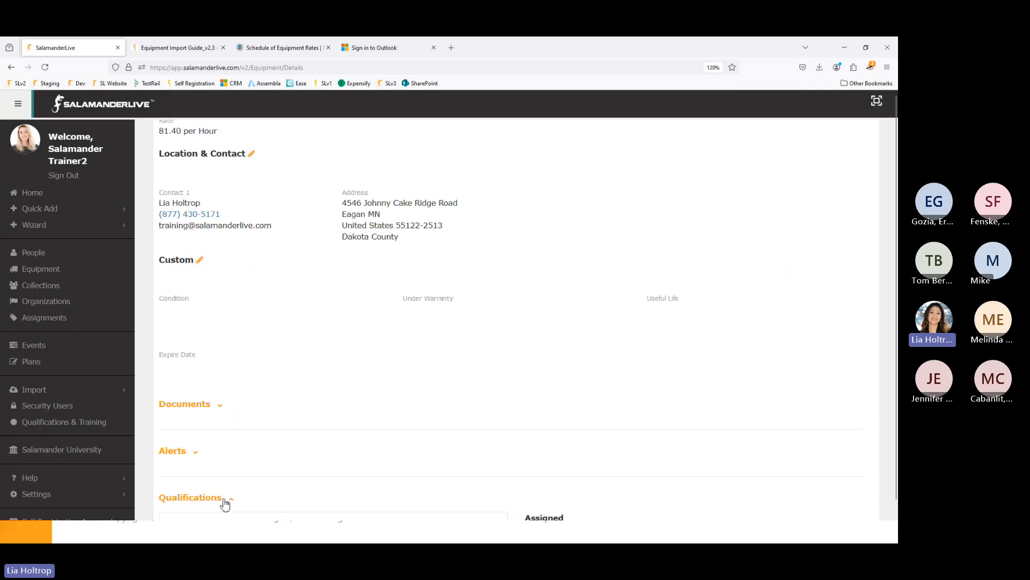
pyautogui.scroll(-5, 307, 454)
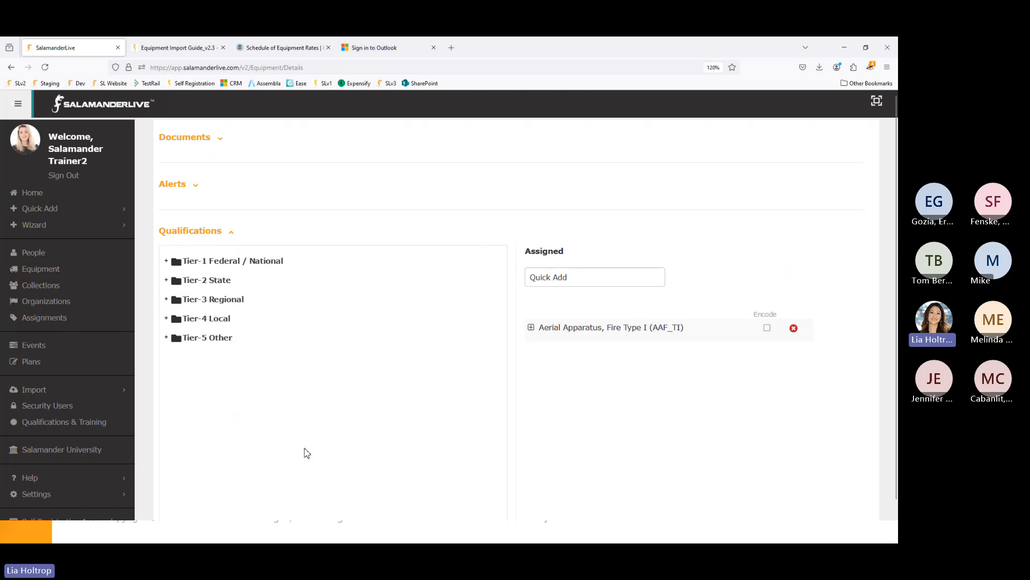
pyautogui.click(166, 261)
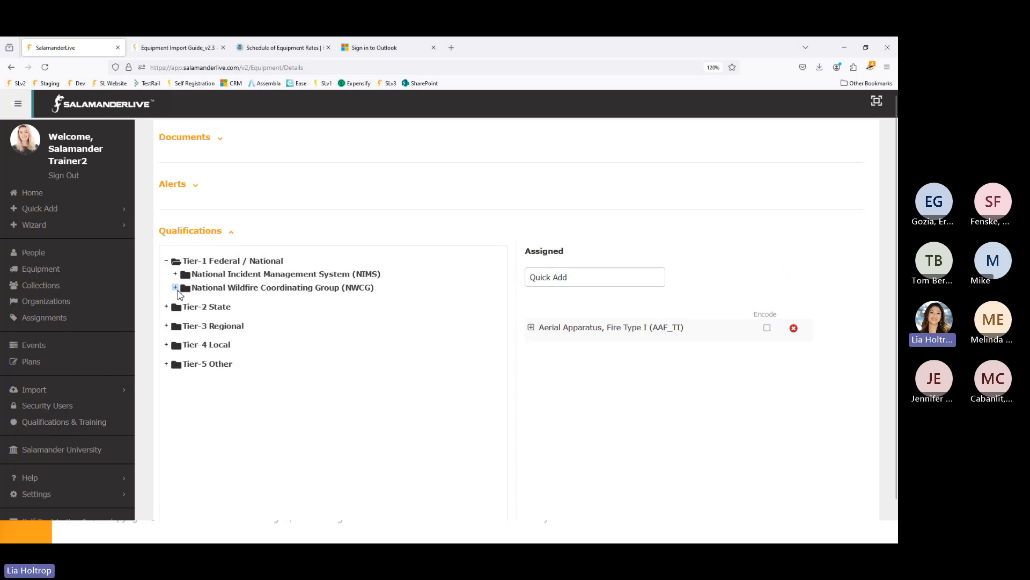
pyautogui.click(175, 288)
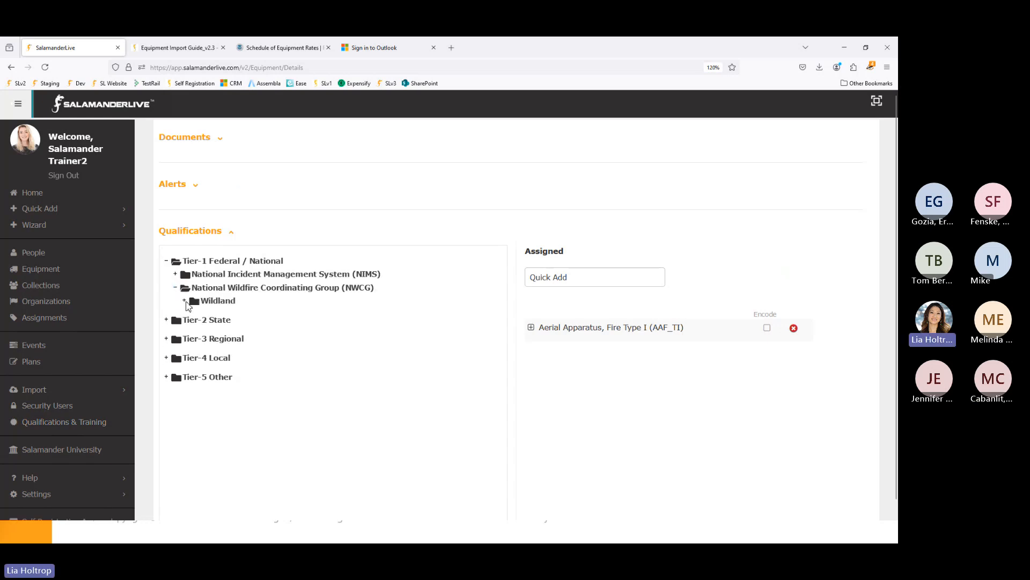
pyautogui.click(184, 301)
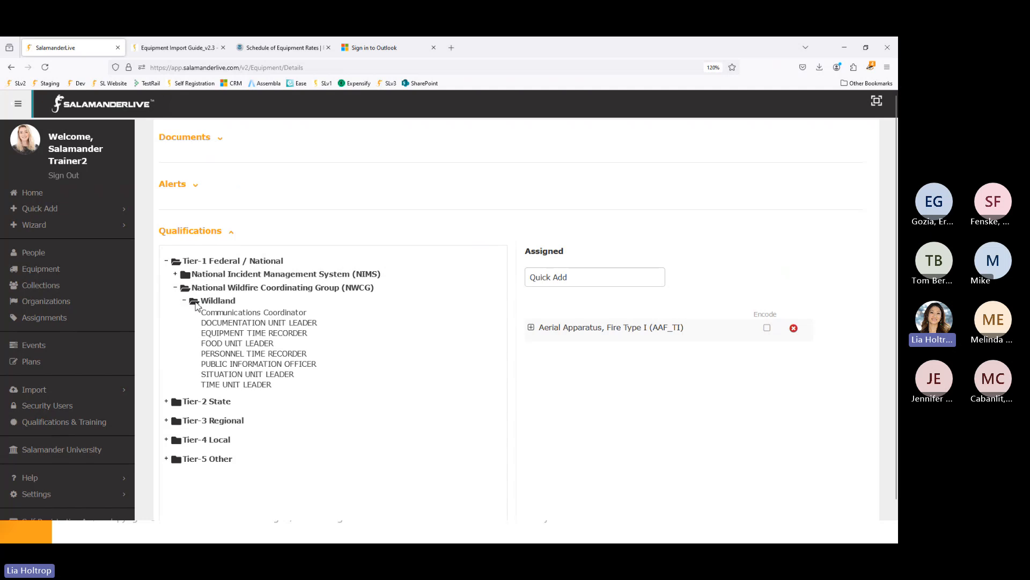
# - Expand NIMS, ESF # 4 - Firefighting and Typed Fire and Hazardous Materials Resources, then scroll the list
pyautogui.click(175, 274)
pyautogui.click(184, 327)
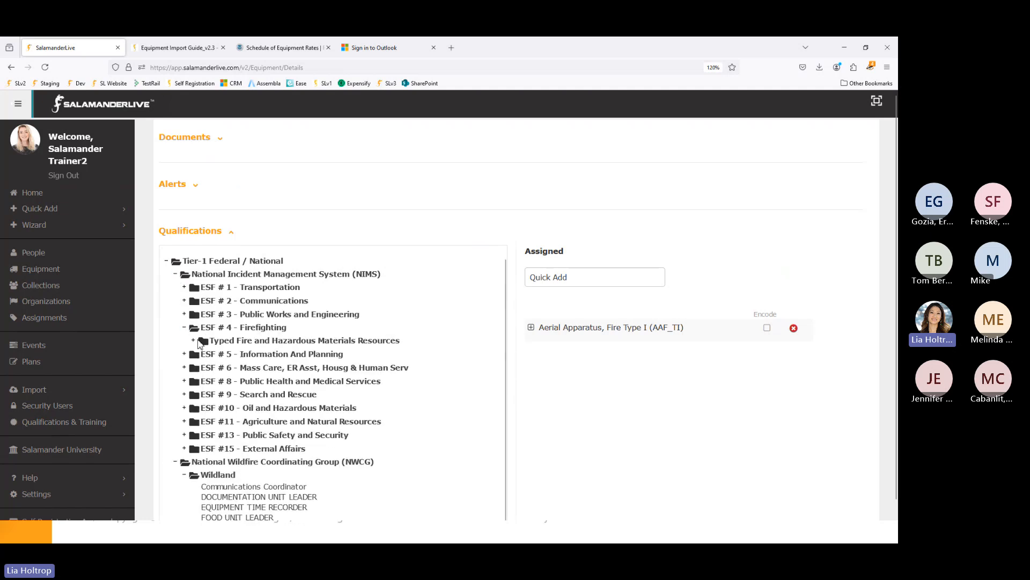
pyautogui.click(197, 342)
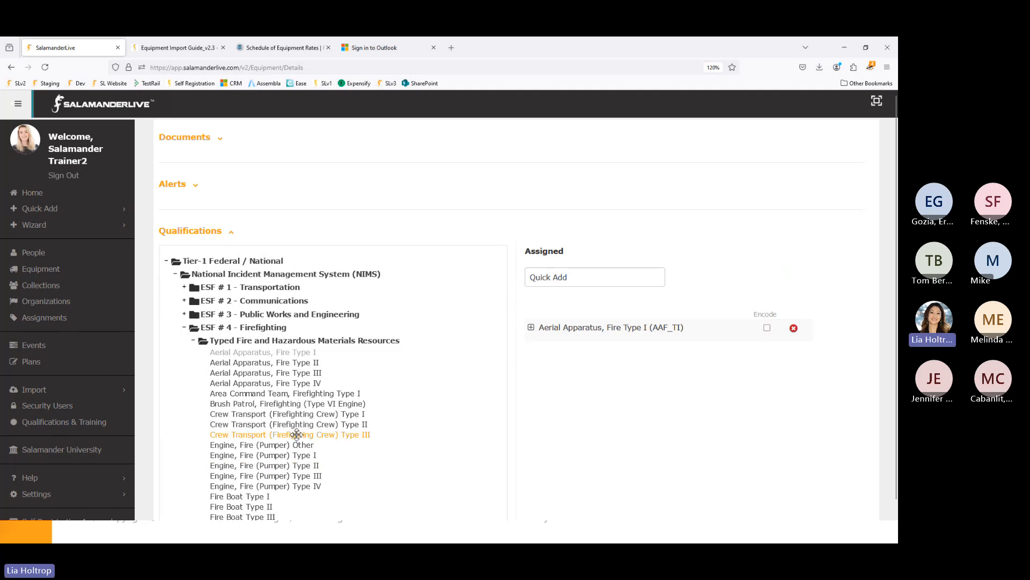
pyautogui.scroll(-4, 290, 437)
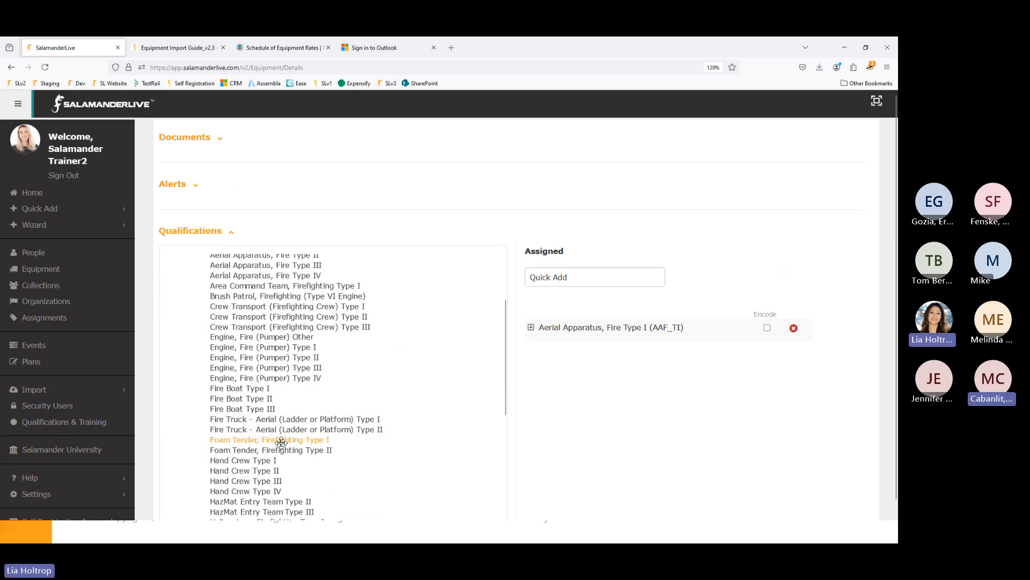
pyautogui.scroll(-3, 280, 473)
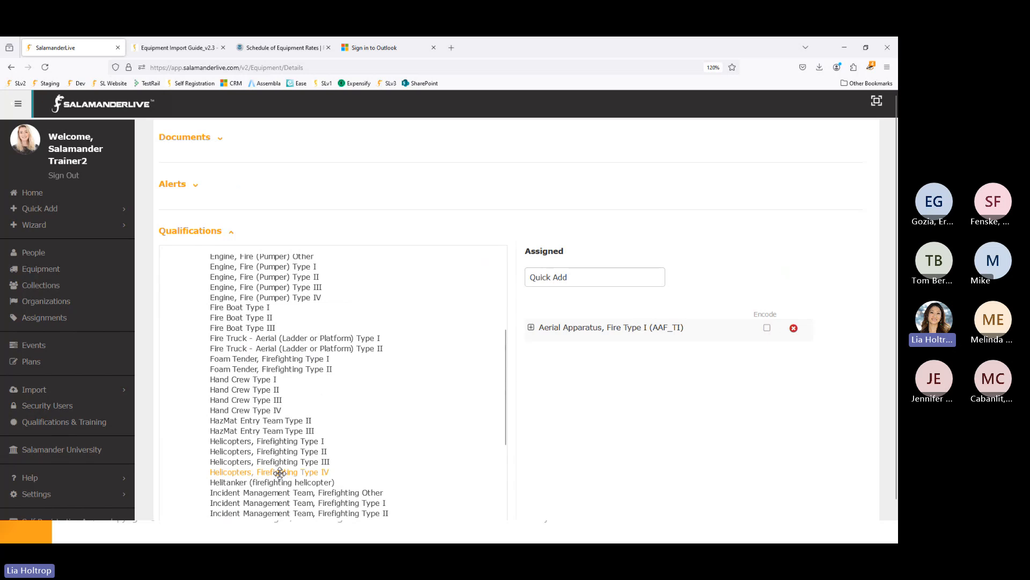
pyautogui.scroll(-9, 279, 472)
pyautogui.scroll(4, 279, 473)
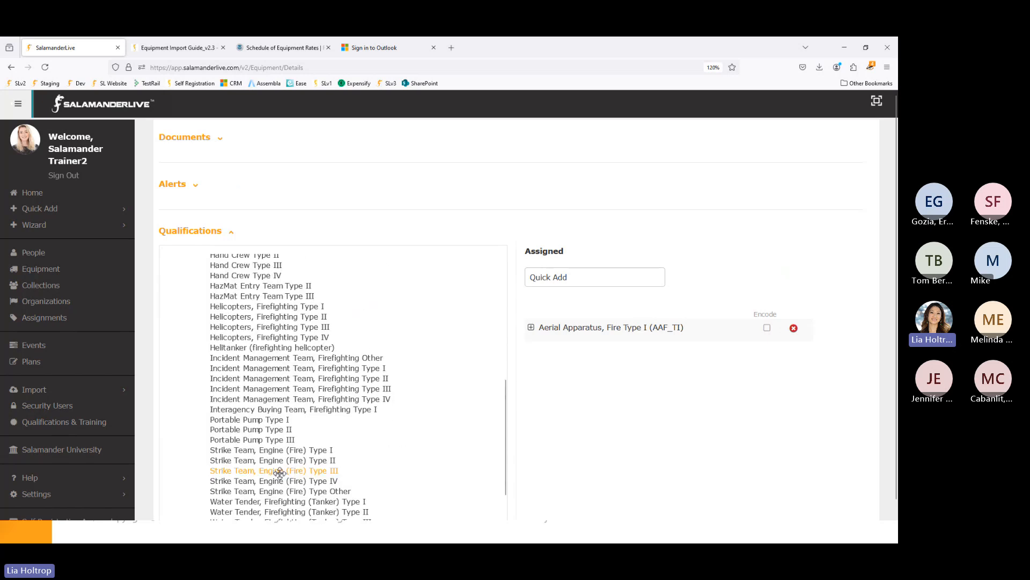
pyautogui.scroll(1, 280, 473)
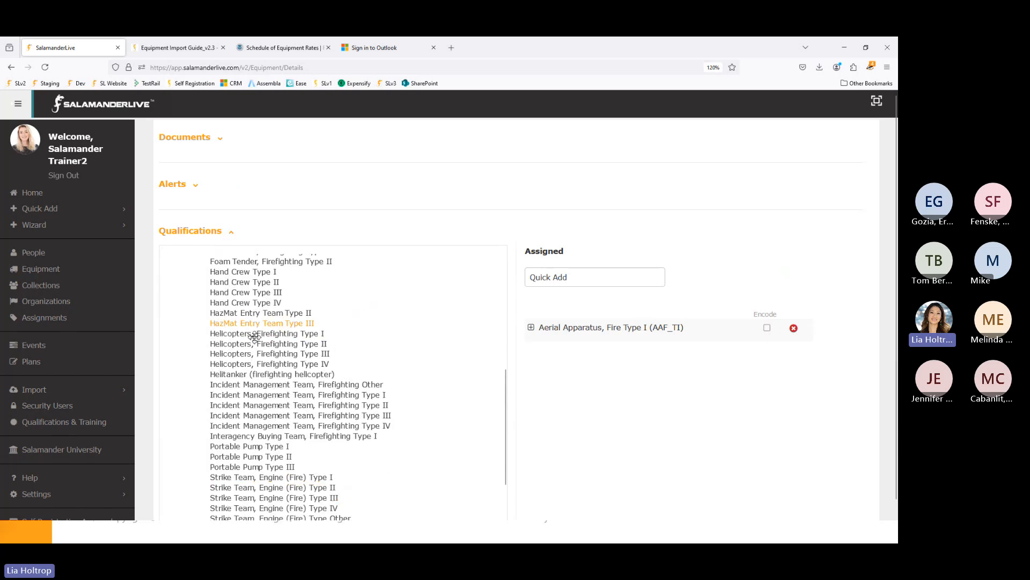
pyautogui.scroll(3, 258, 364)
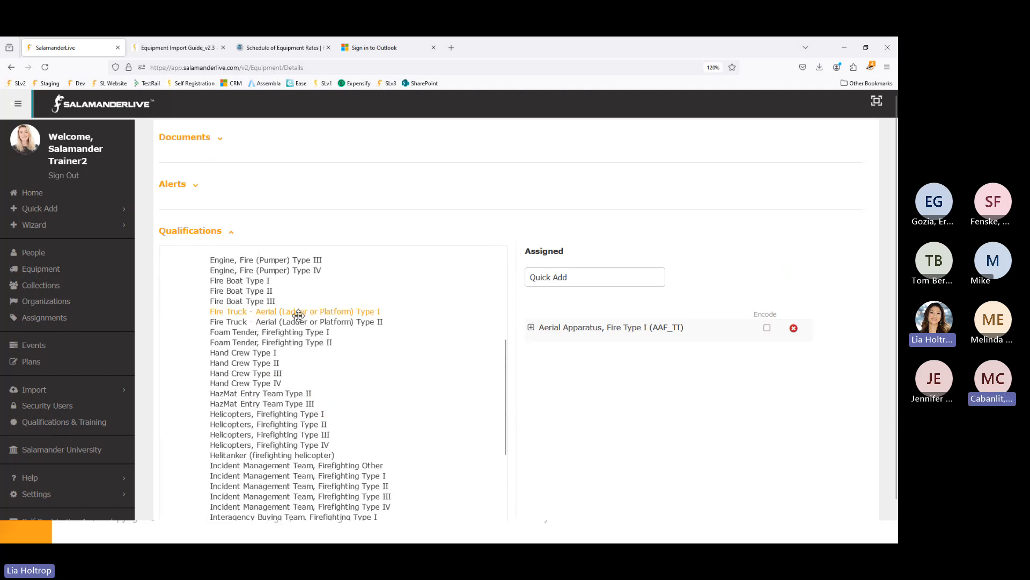
# - Assign then remove Fire Truck - Aerial Type I, and mark Aerial Apparatus, Fire Type I to encode
pyautogui.moveTo(298, 314); pyautogui.dragTo(555, 382)
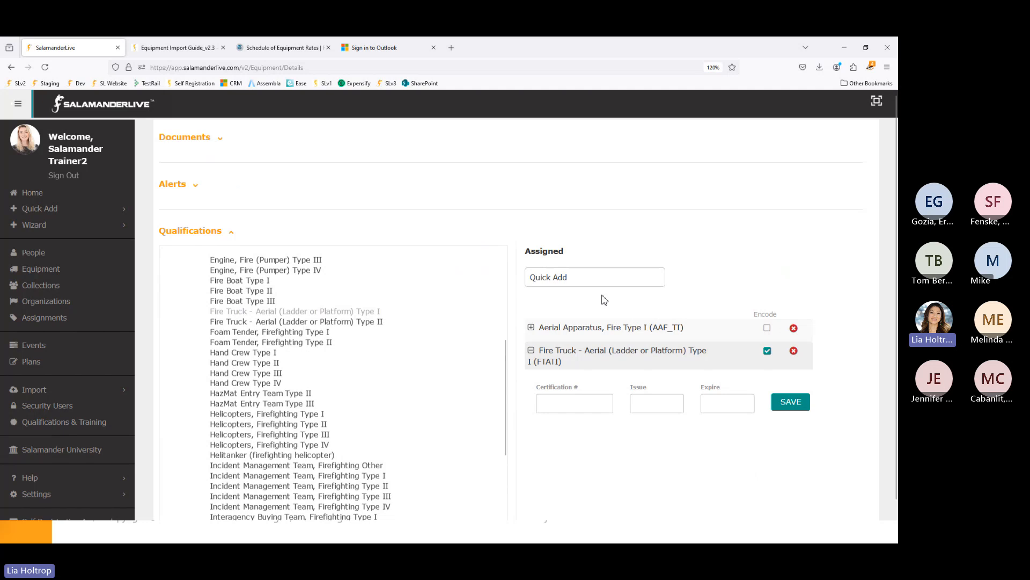
pyautogui.scroll(2, 641, 400)
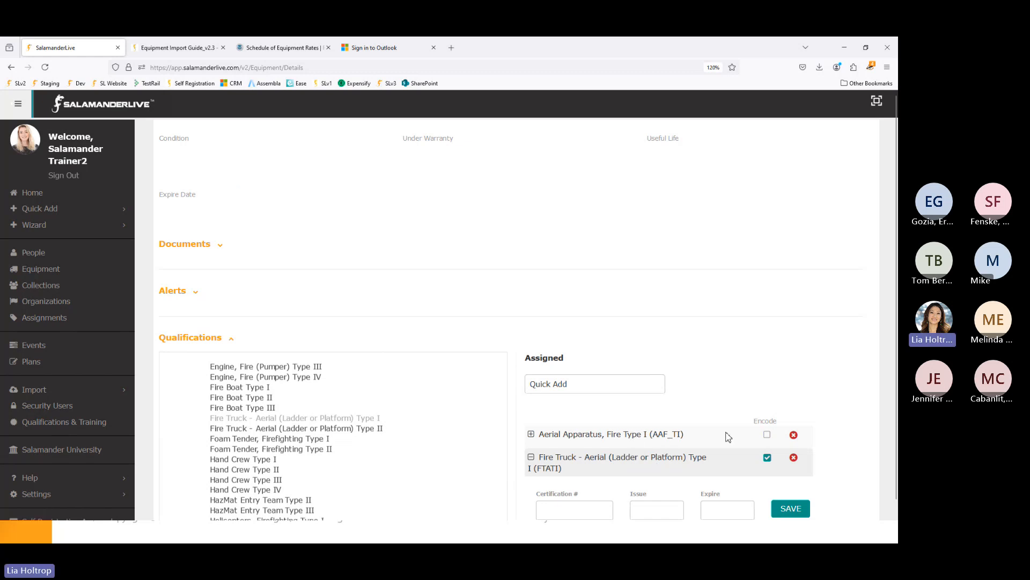
pyautogui.click(794, 457)
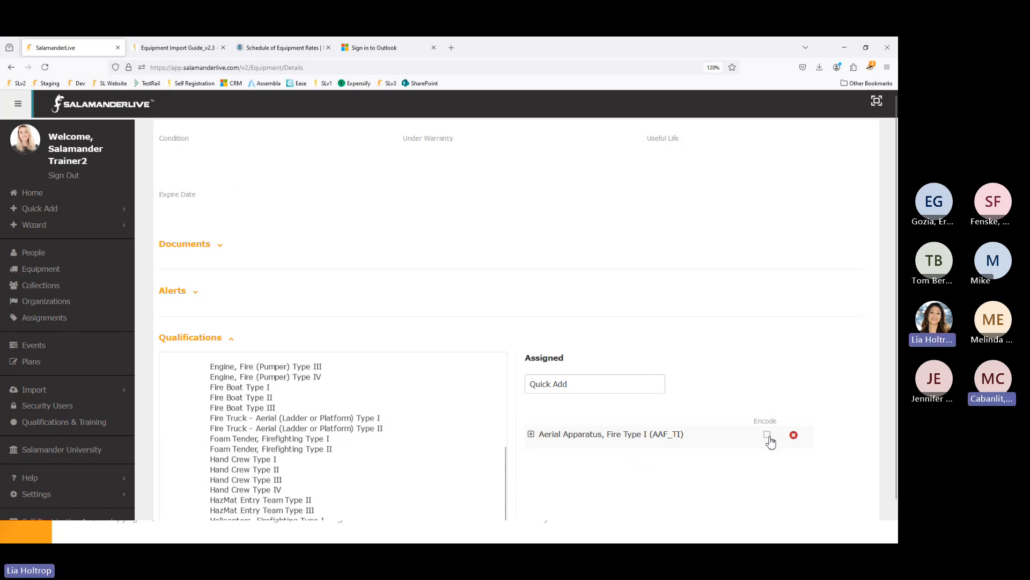
pyautogui.click(768, 437)
pyautogui.scroll(1, 615, 466)
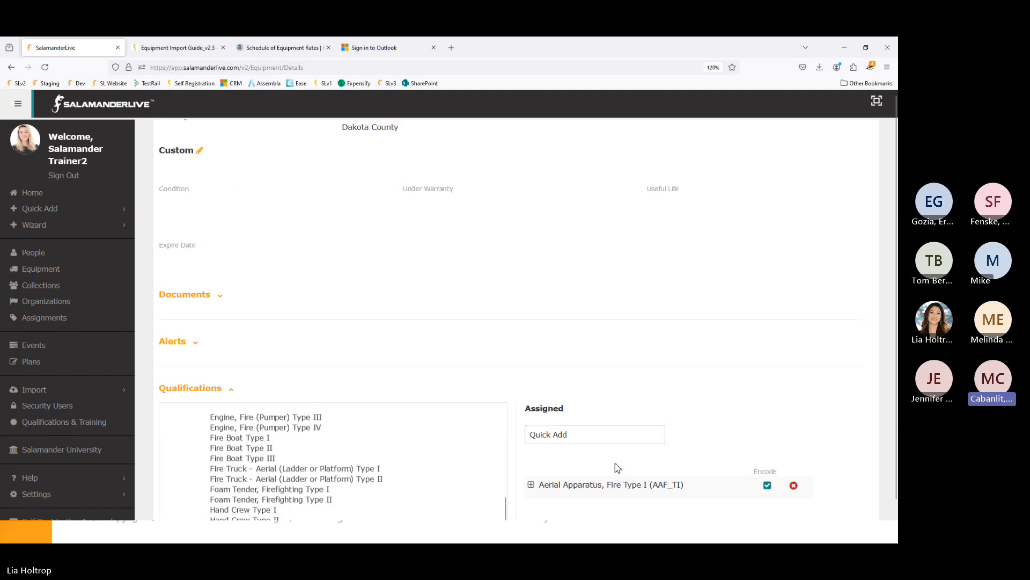
pyautogui.scroll(15, 617, 468)
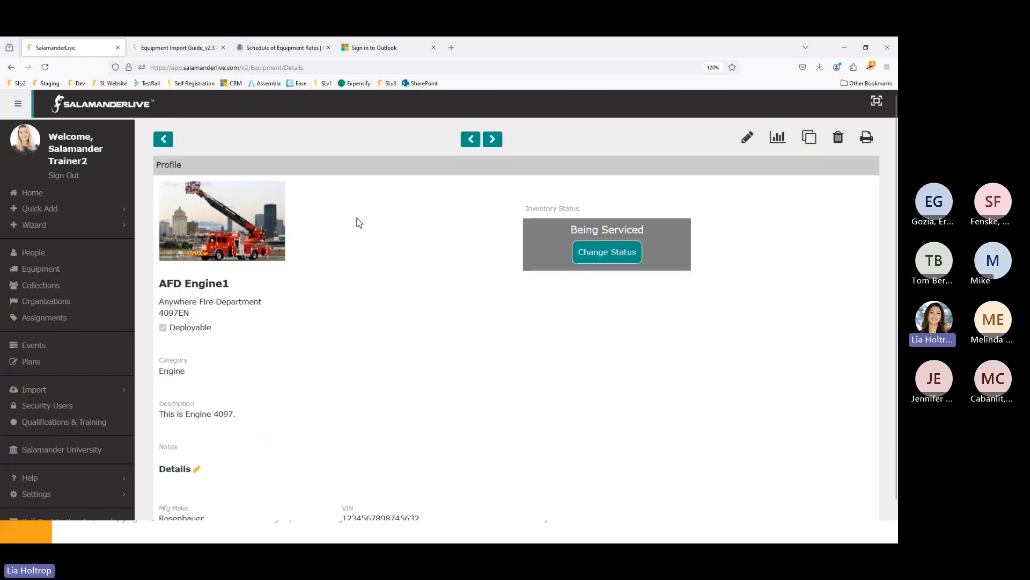
# - Back on the Equipment list, add a Qualifications column placed just before Parent Description
pyautogui.click(163, 139)
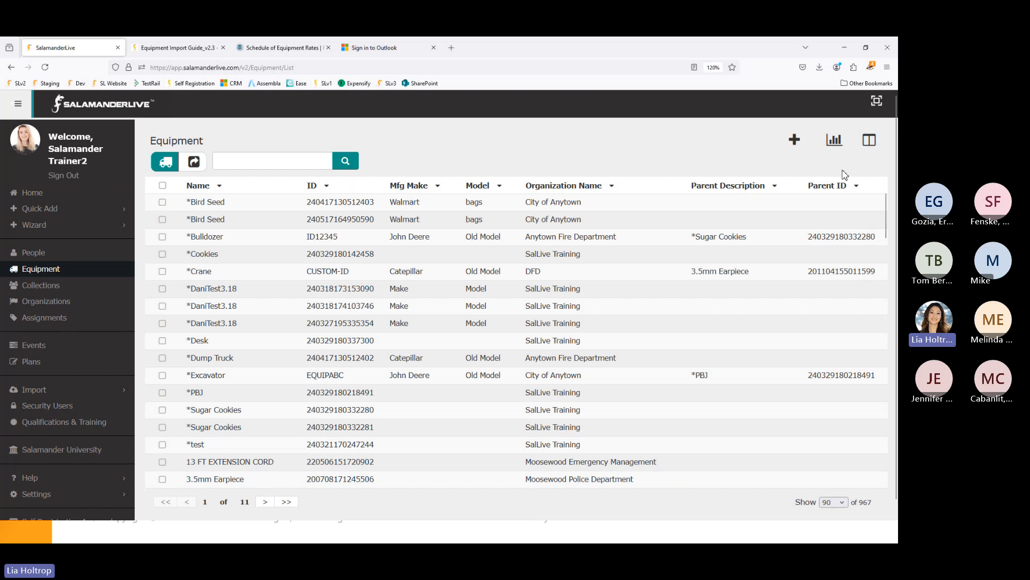
pyautogui.click(869, 140)
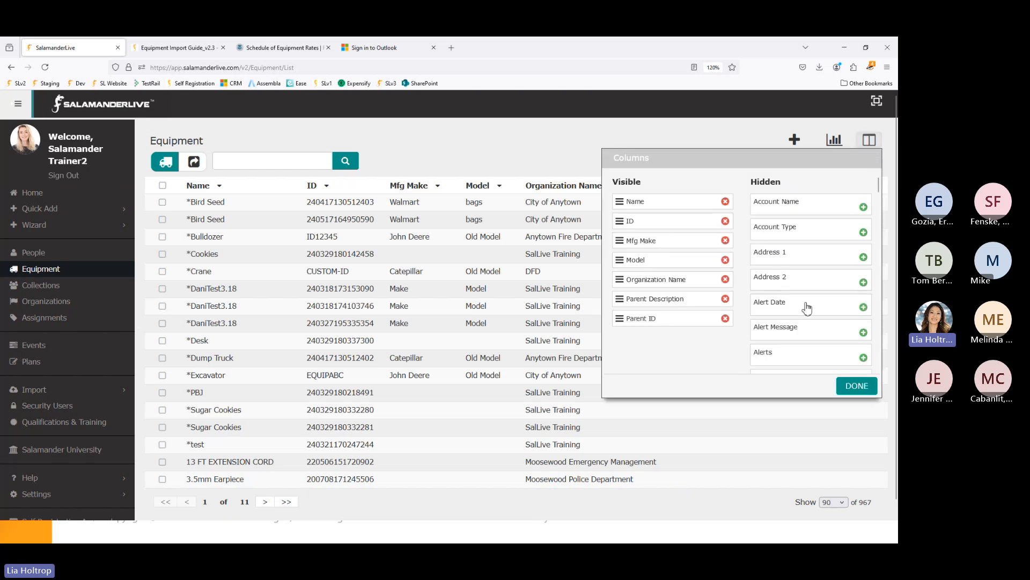
pyautogui.scroll(-10, 808, 309)
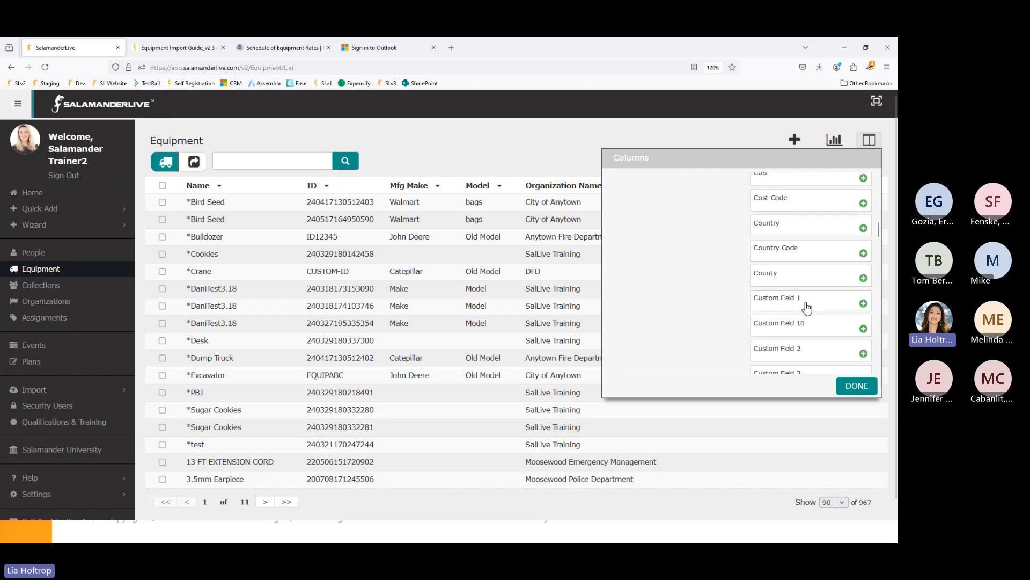
pyautogui.scroll(-10, 808, 308)
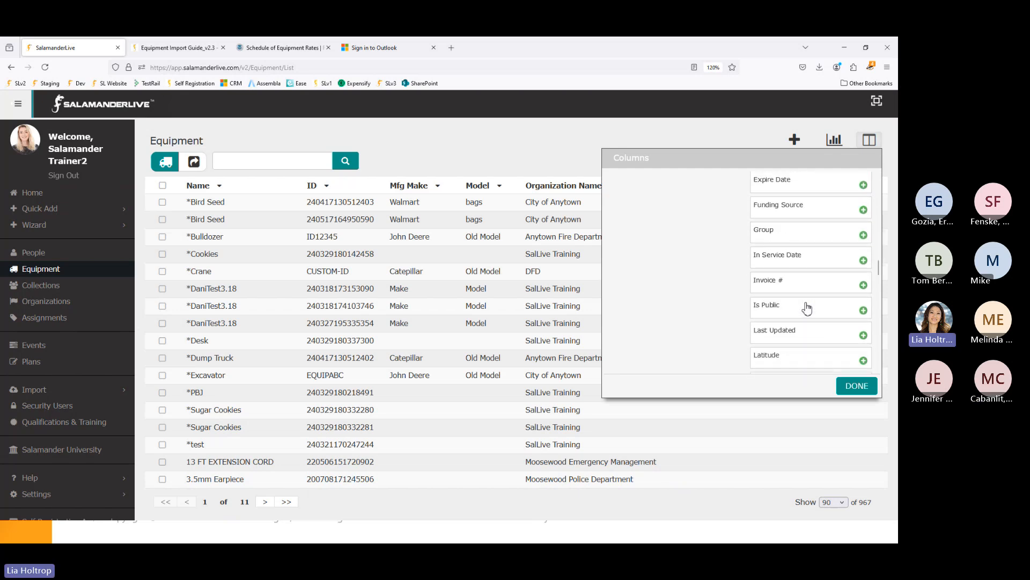
pyautogui.scroll(-10, 808, 308)
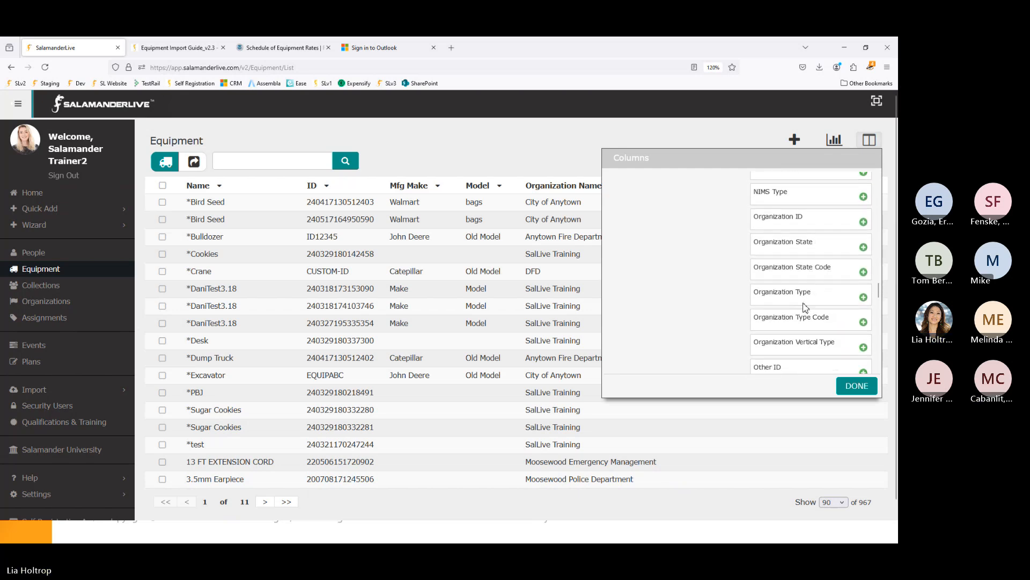
pyautogui.scroll(-8, 805, 308)
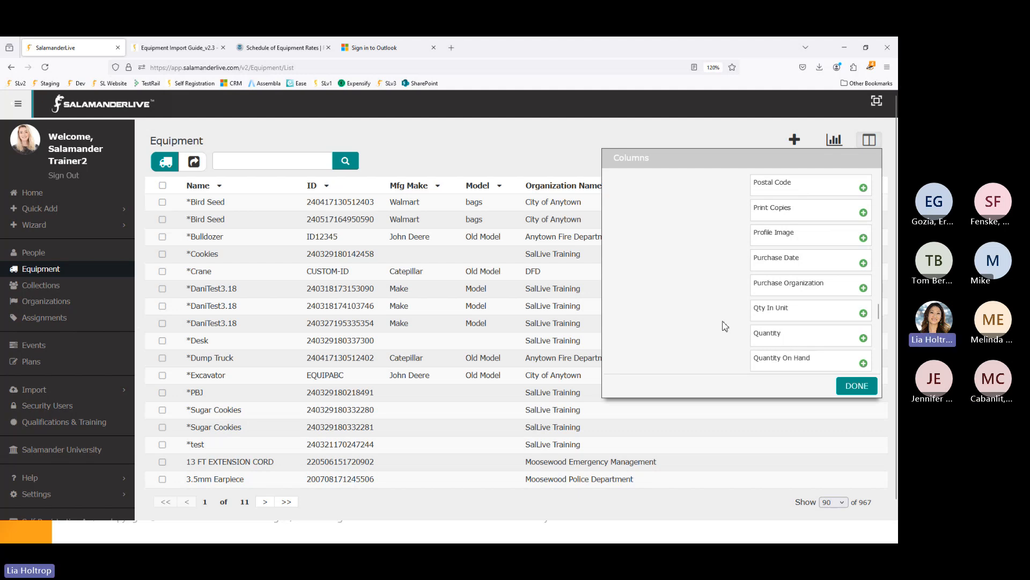
pyautogui.scroll(20, 680, 319)
pyautogui.scroll(5, 680, 318)
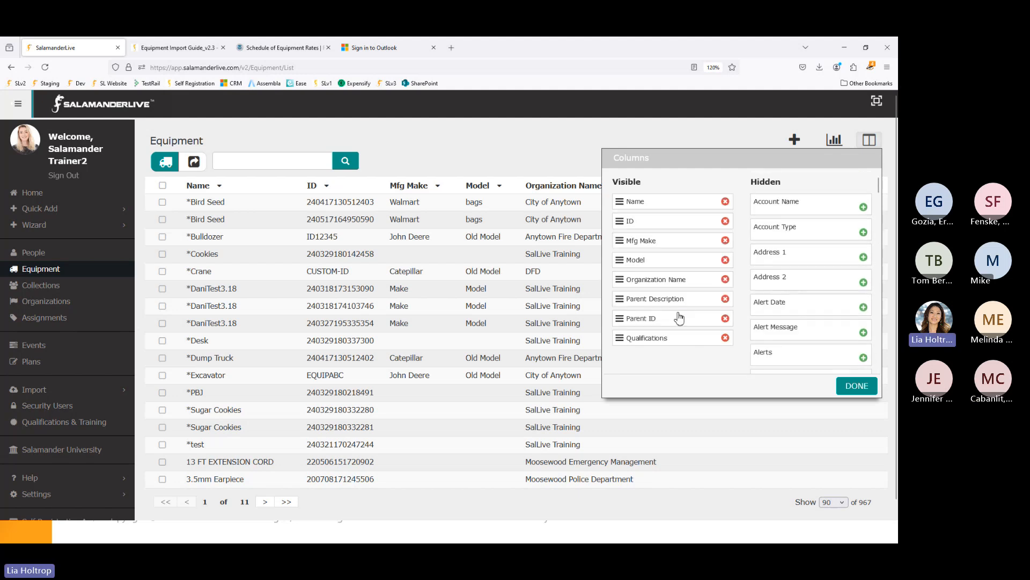
pyautogui.moveTo(677, 333); pyautogui.dragTo(688, 305)
pyautogui.click(859, 386)
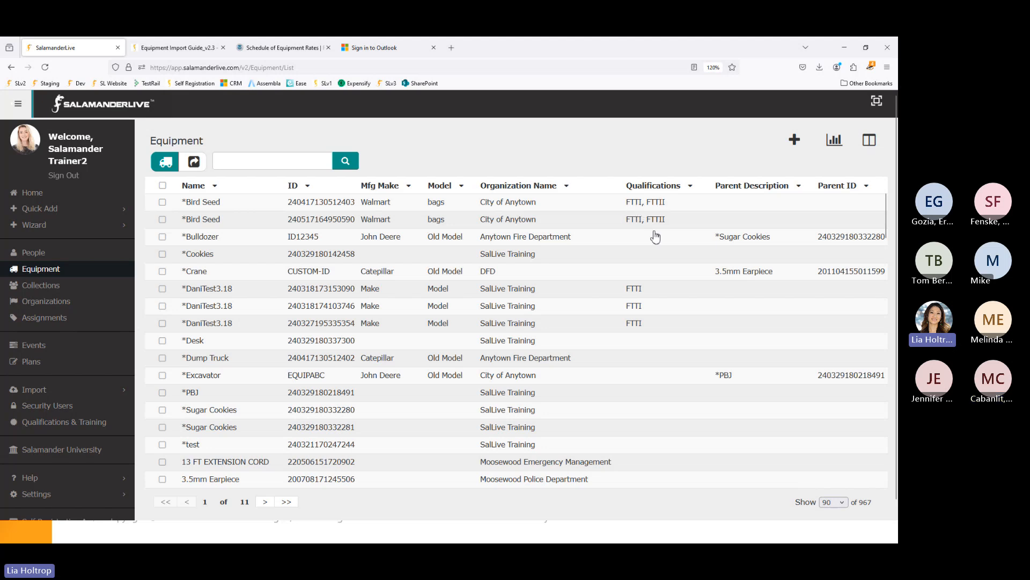
# - Filter Qualifications by 'AER' to Aerial Apparatus, Fire Type I [AAF_TI], leaving three items
pyautogui.scroll(-4, 648, 287)
pyautogui.scroll(4, 648, 287)
pyautogui.click(655, 188)
pyautogui.click(790, 266)
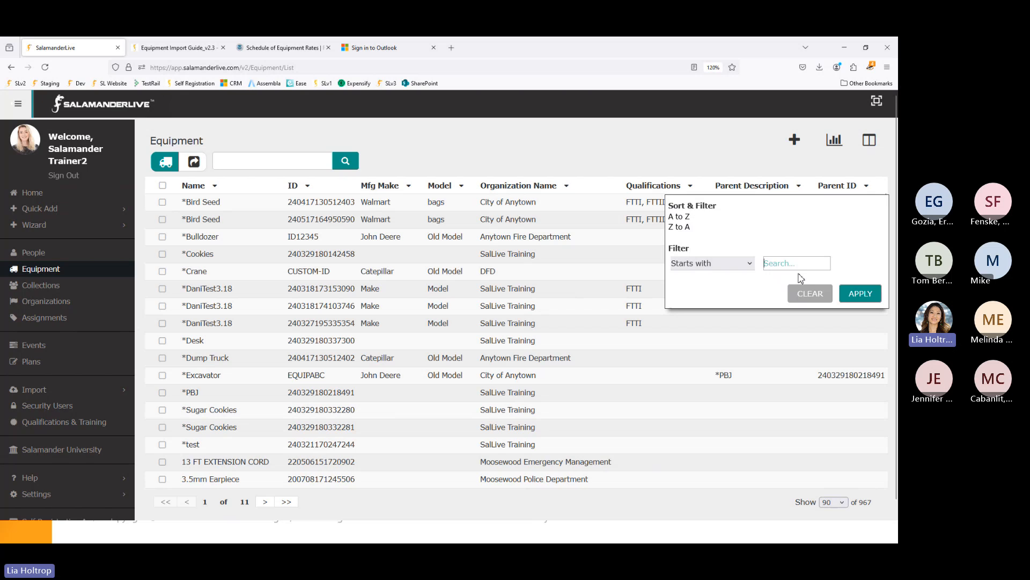
pyautogui.write('FF')
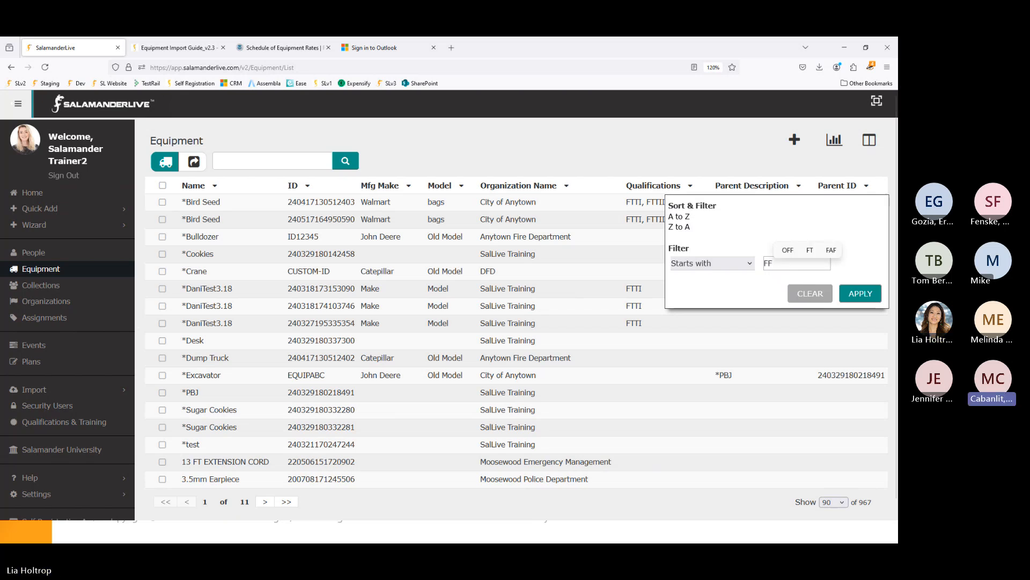
pyautogui.press('BackSpace')
pyautogui.press('BackSpace')
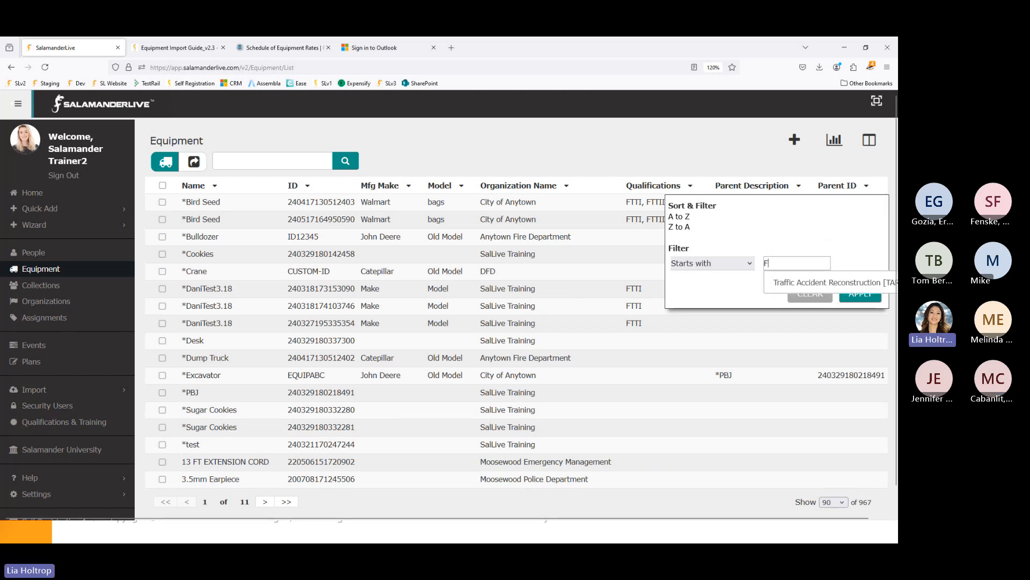
pyautogui.write('AER')
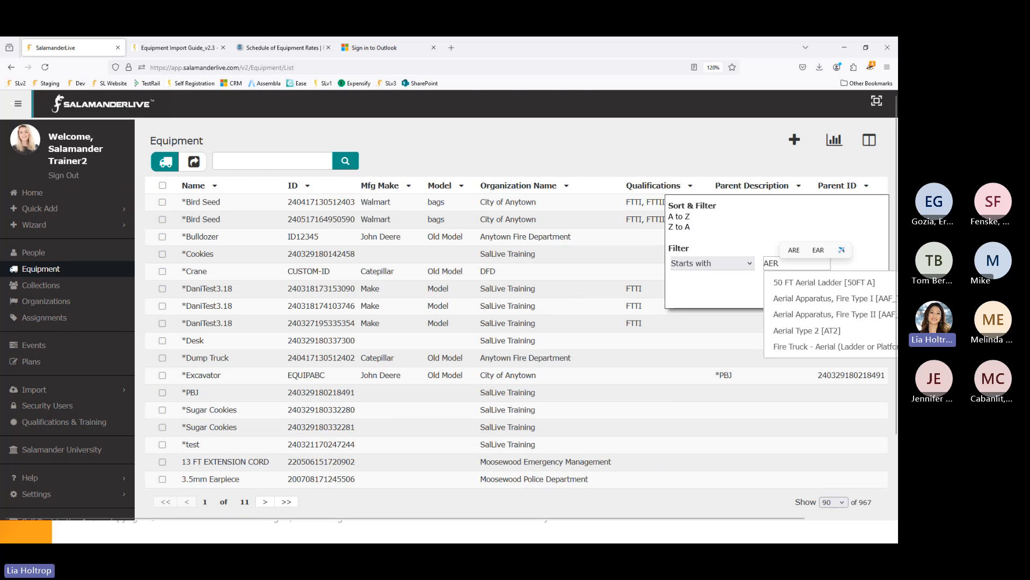
pyautogui.click(816, 300)
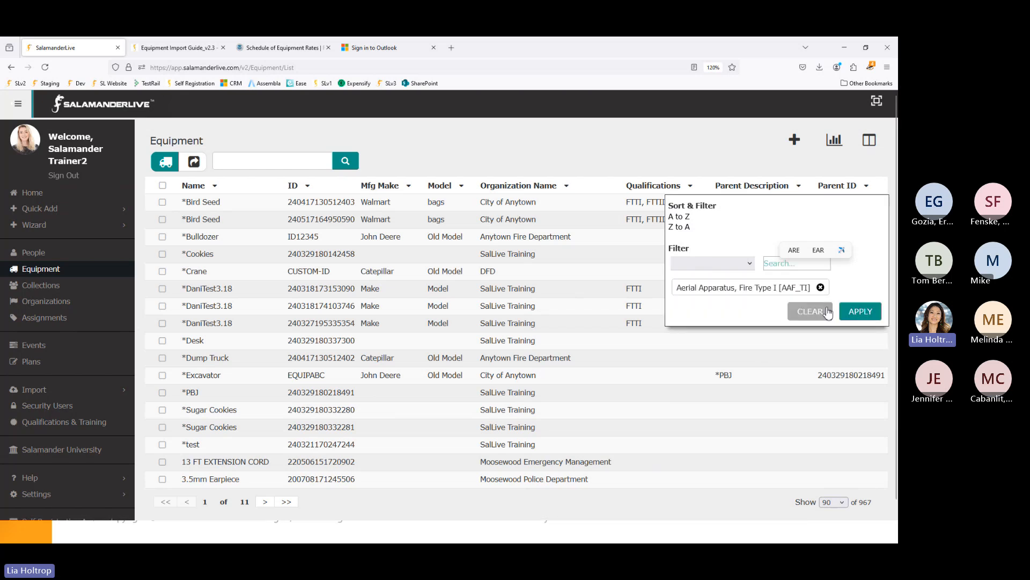
pyautogui.click(859, 314)
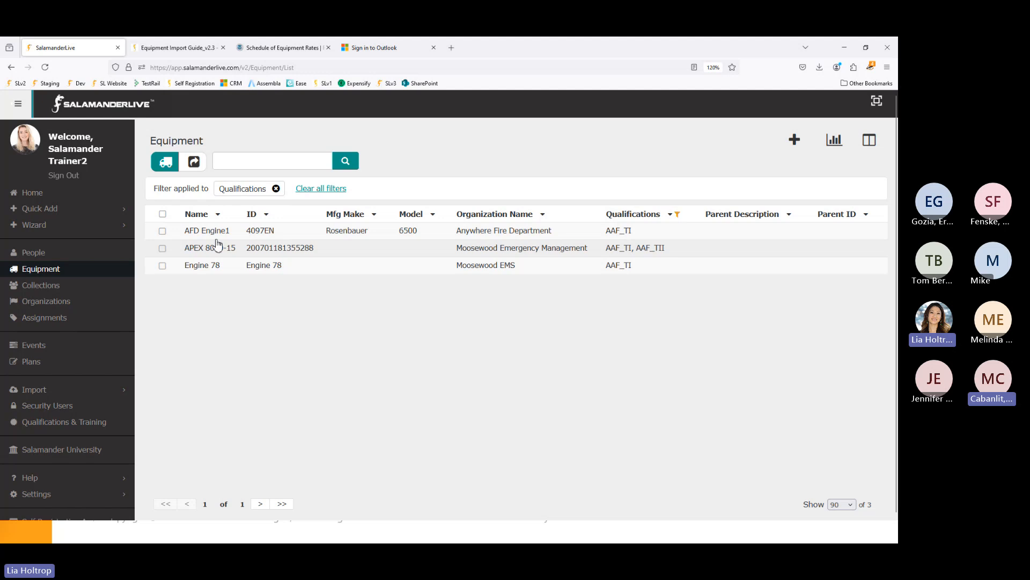
pyautogui.click(196, 162)
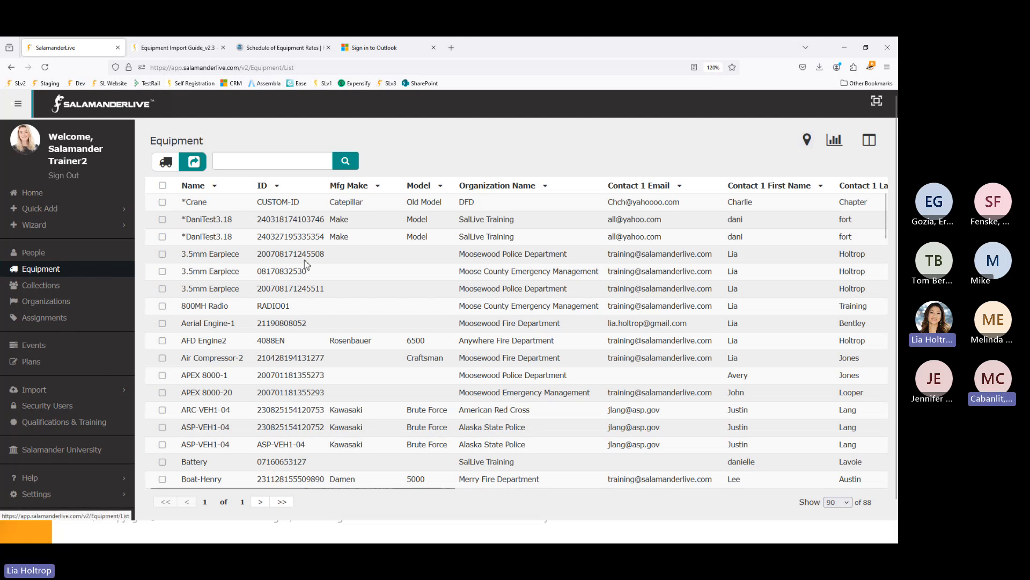
pyautogui.moveTo(662, 412); pyautogui.dragTo(648, 358)
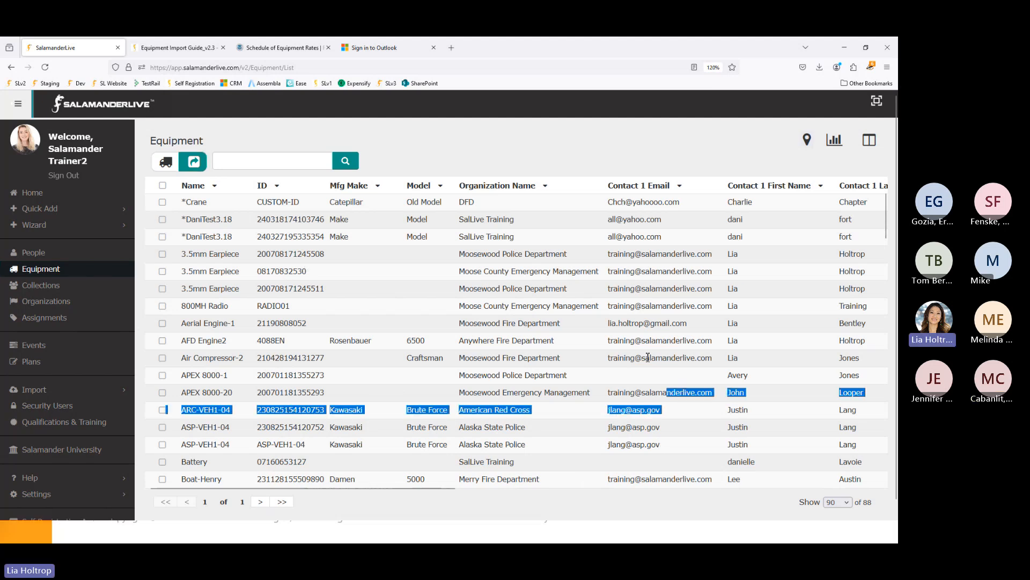
pyautogui.click(647, 358)
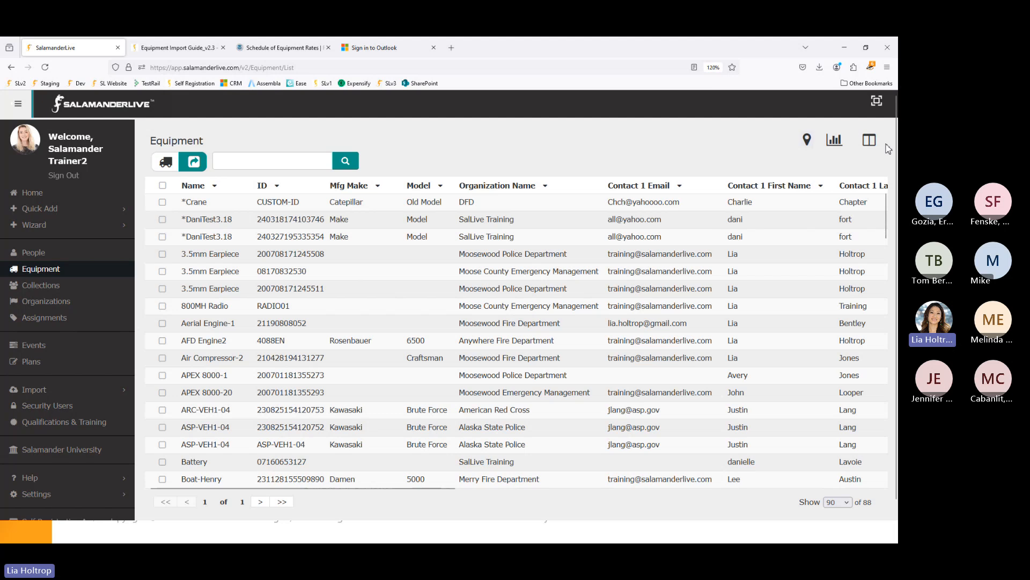
pyautogui.click(869, 140)
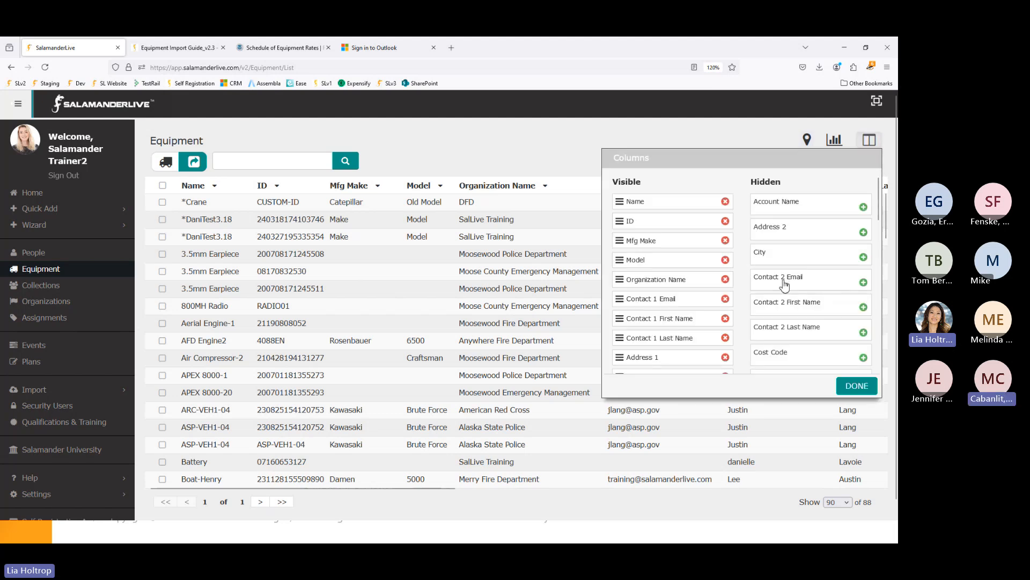
pyautogui.click(483, 151)
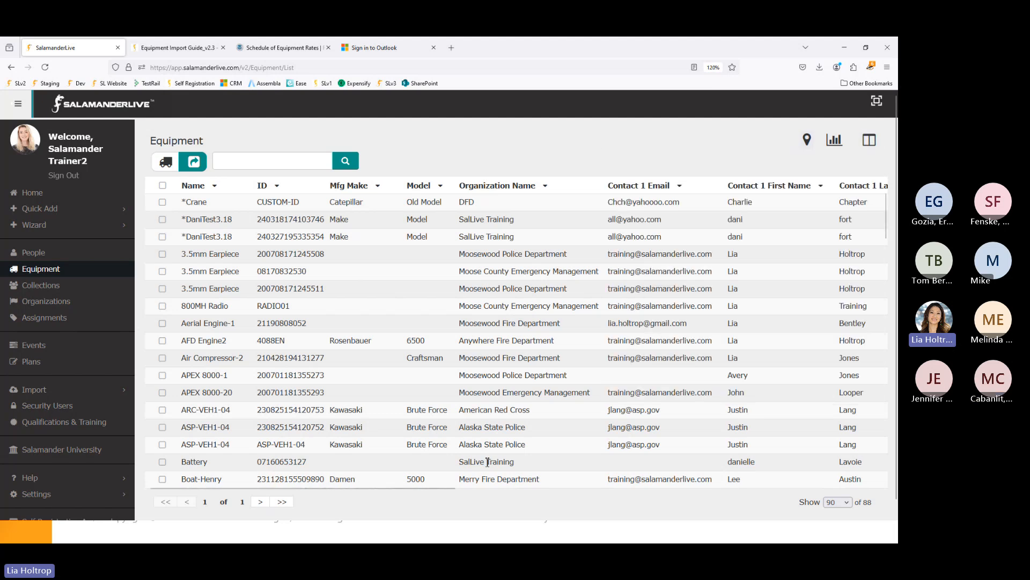
pyautogui.moveTo(450, 490); pyautogui.dragTo(891, 512)
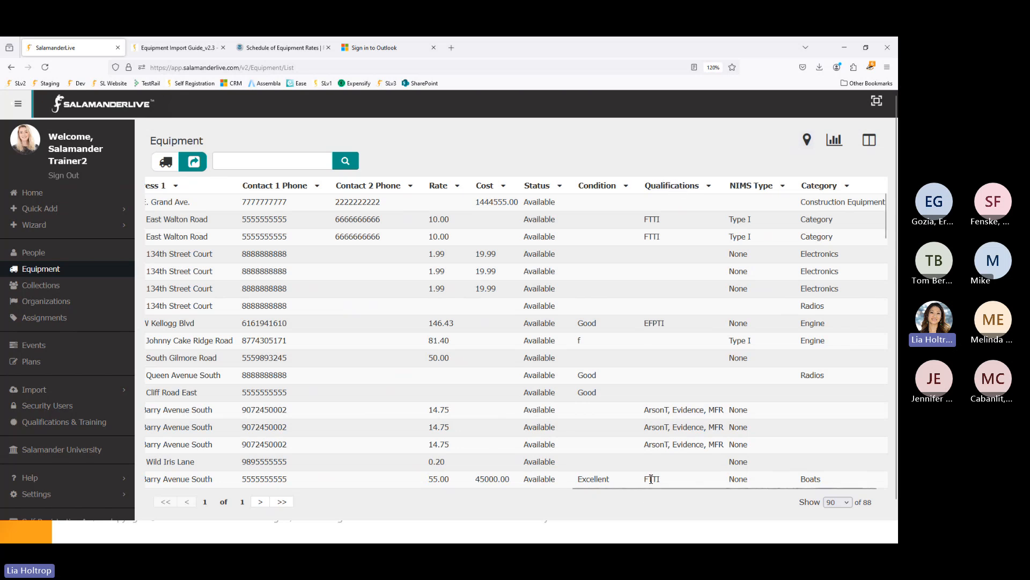
pyautogui.moveTo(644, 490); pyautogui.dragTo(197, 509)
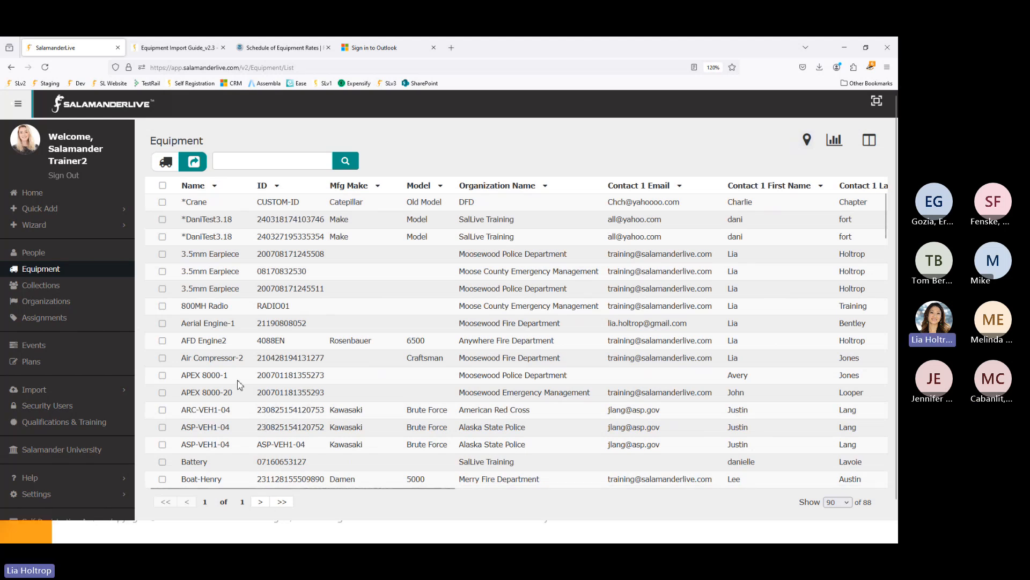
pyautogui.click(163, 344)
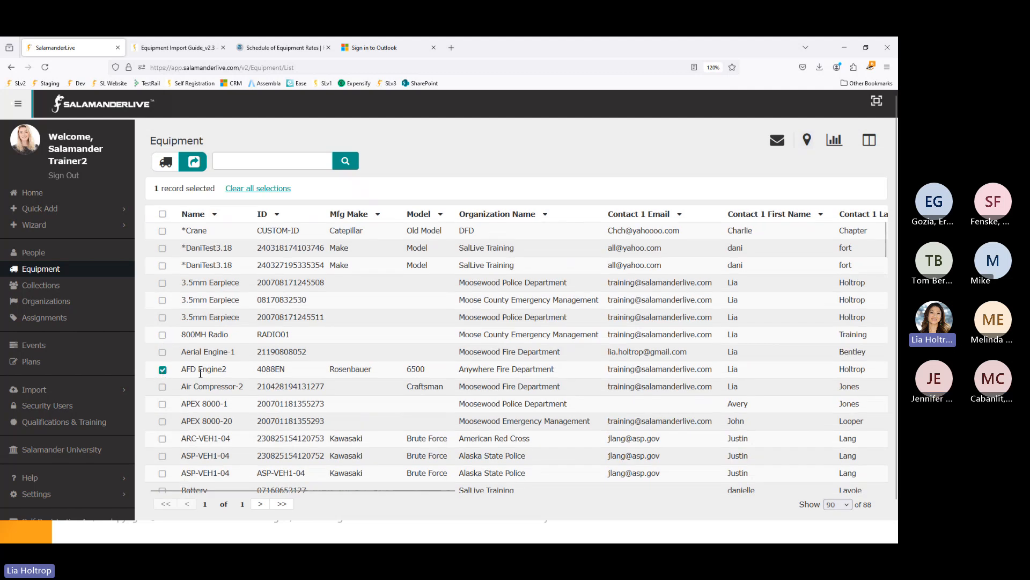
pyautogui.click(784, 143)
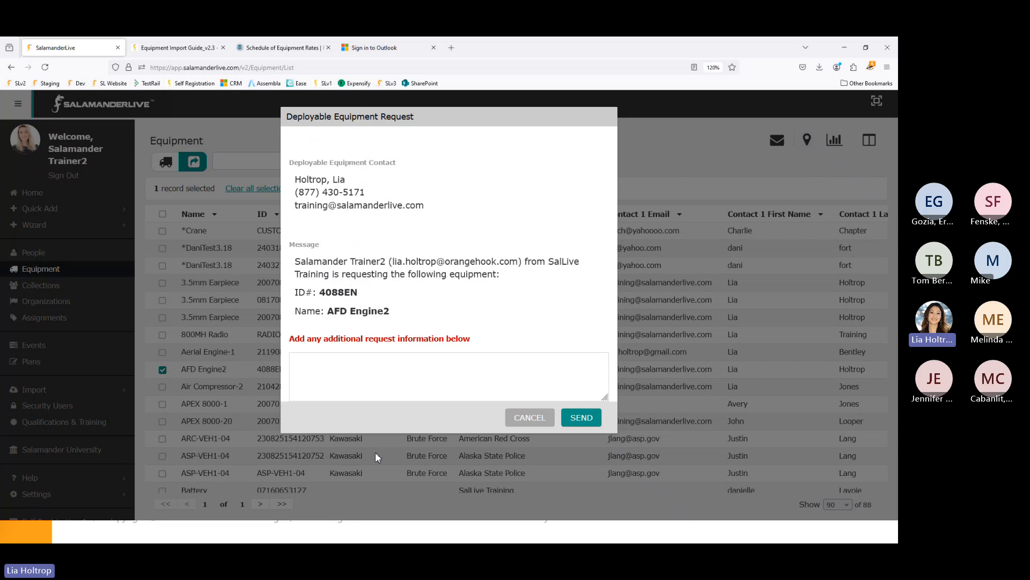
pyautogui.click(543, 422)
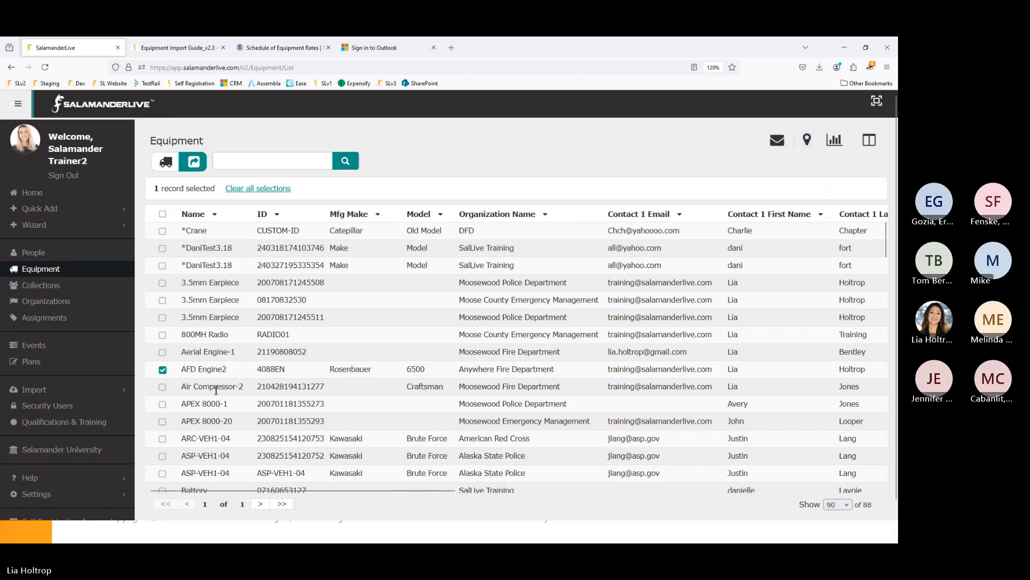
pyautogui.click(163, 370)
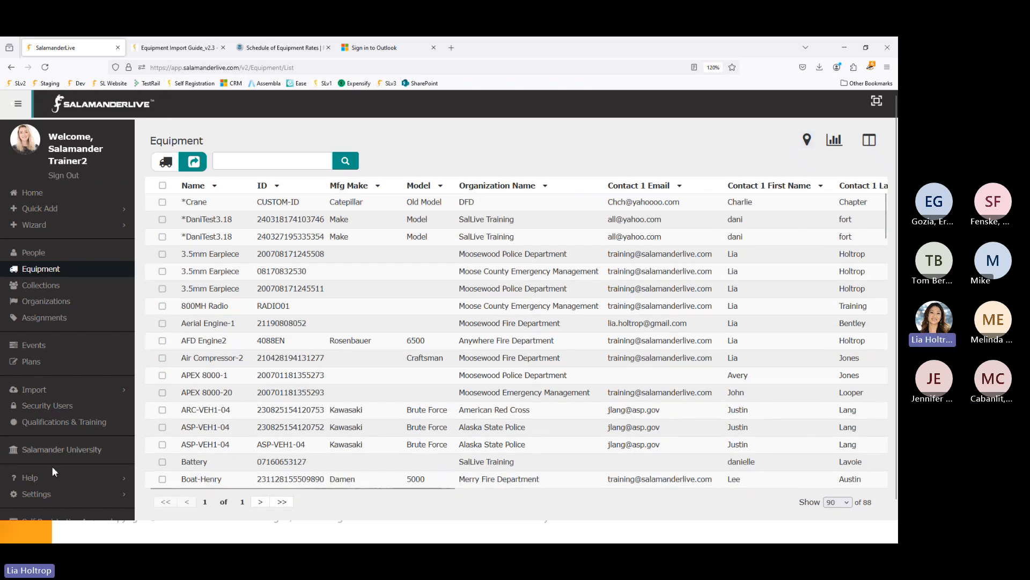
pyautogui.scroll(-1, 51, 469)
# - Open Settings > Account and scroll down to the Custom Fields section
pyautogui.click(48, 482)
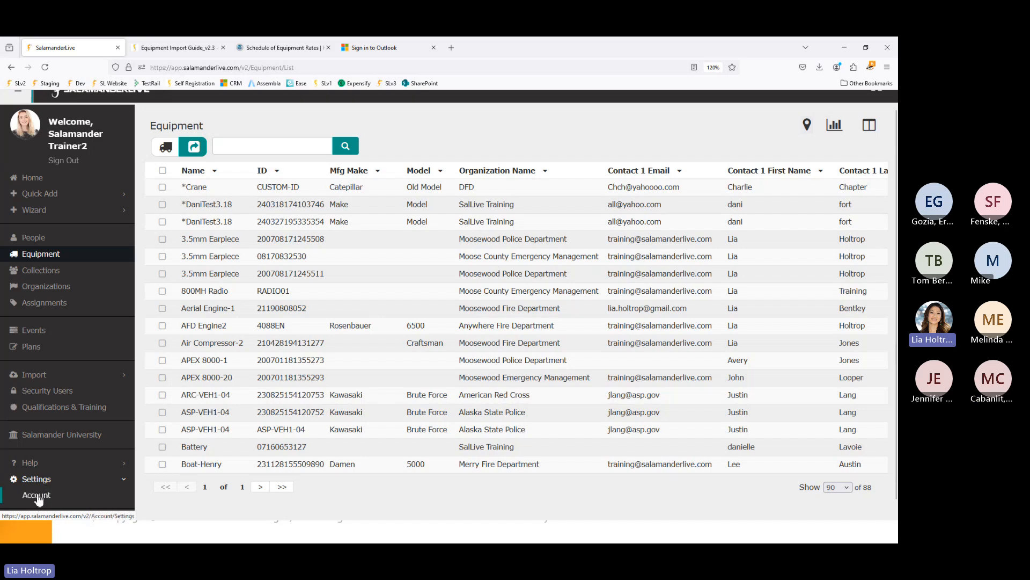
pyautogui.click(37, 496)
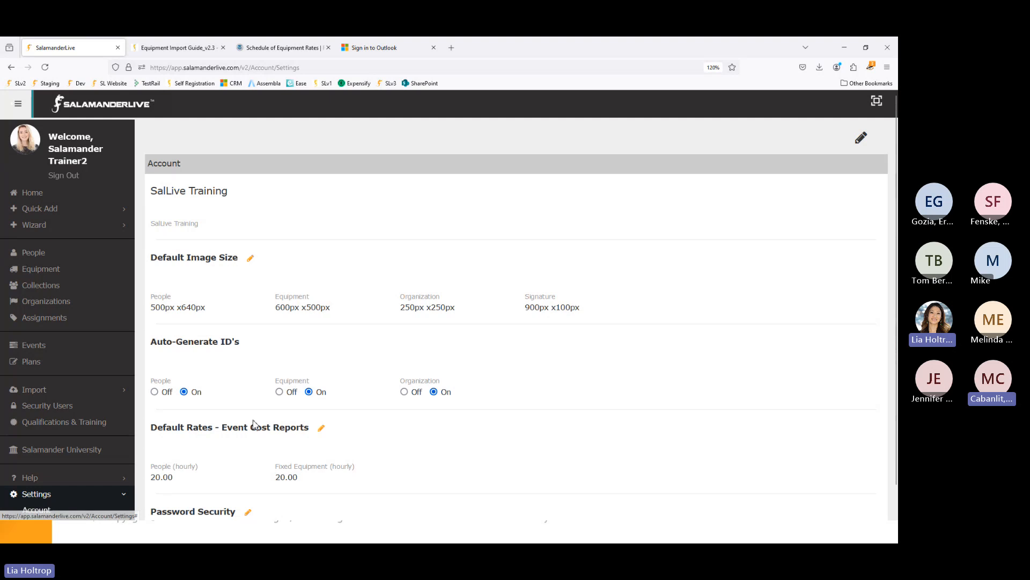
pyautogui.scroll(-6, 255, 424)
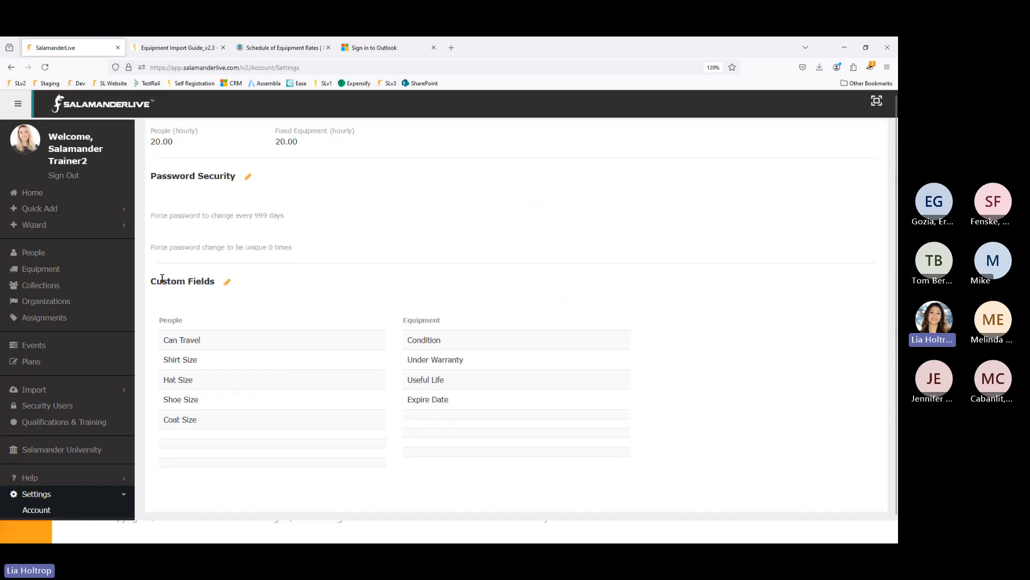
pyautogui.click(228, 283)
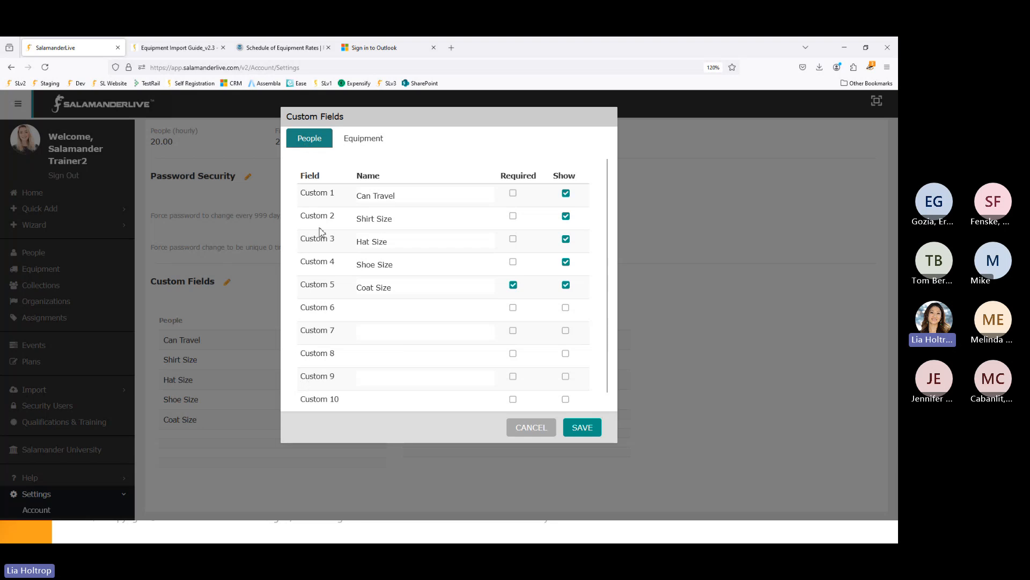
pyautogui.click(378, 144)
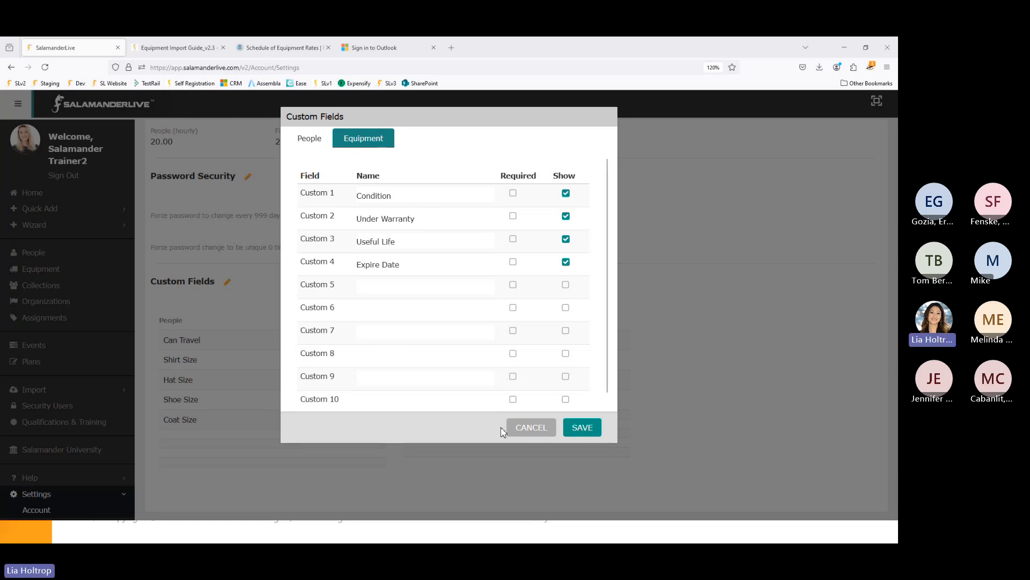
pyautogui.click(537, 430)
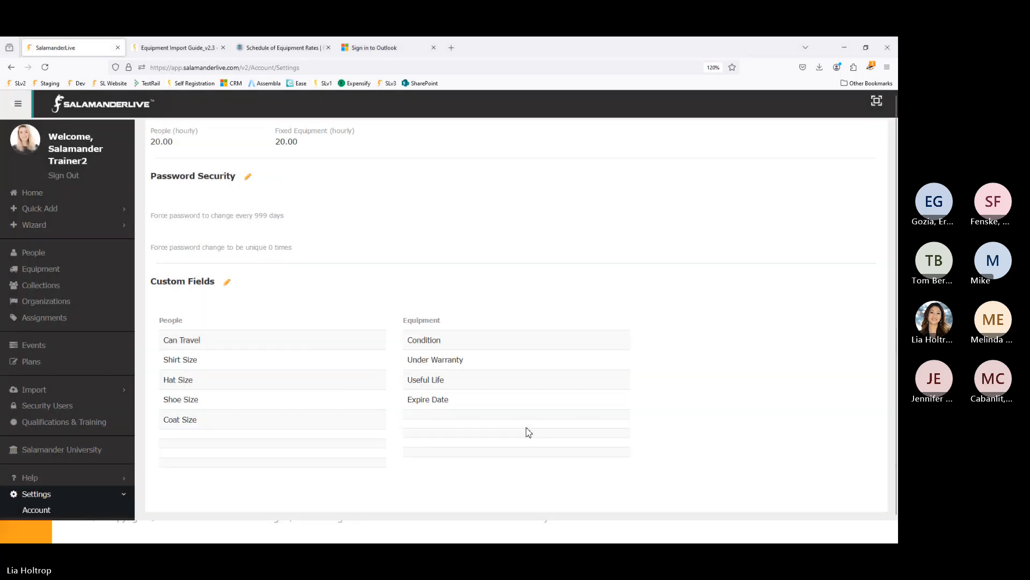
pyautogui.scroll(4, 528, 432)
pyautogui.scroll(2, 528, 432)
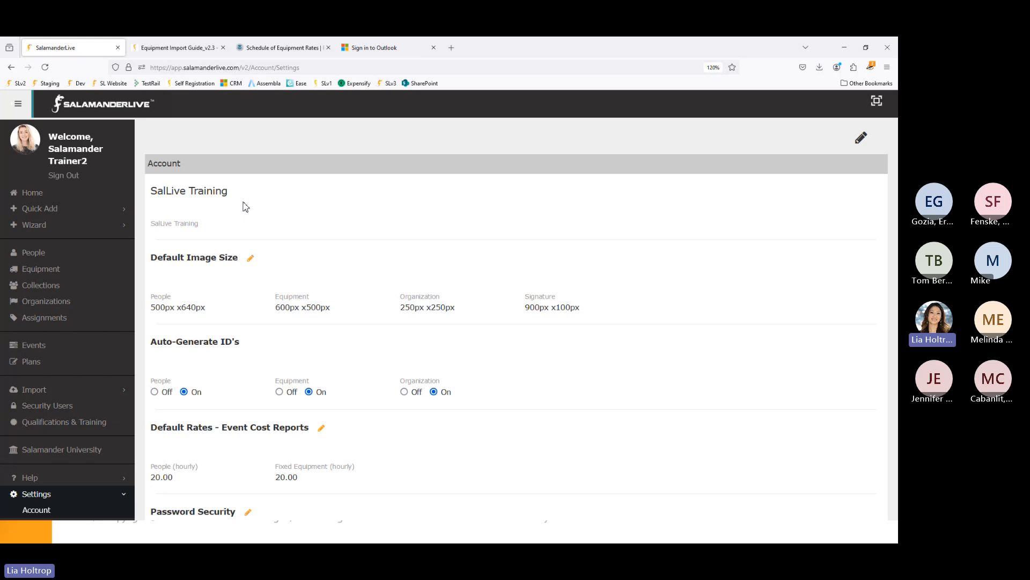
pyautogui.scroll(-1, 96, 428)
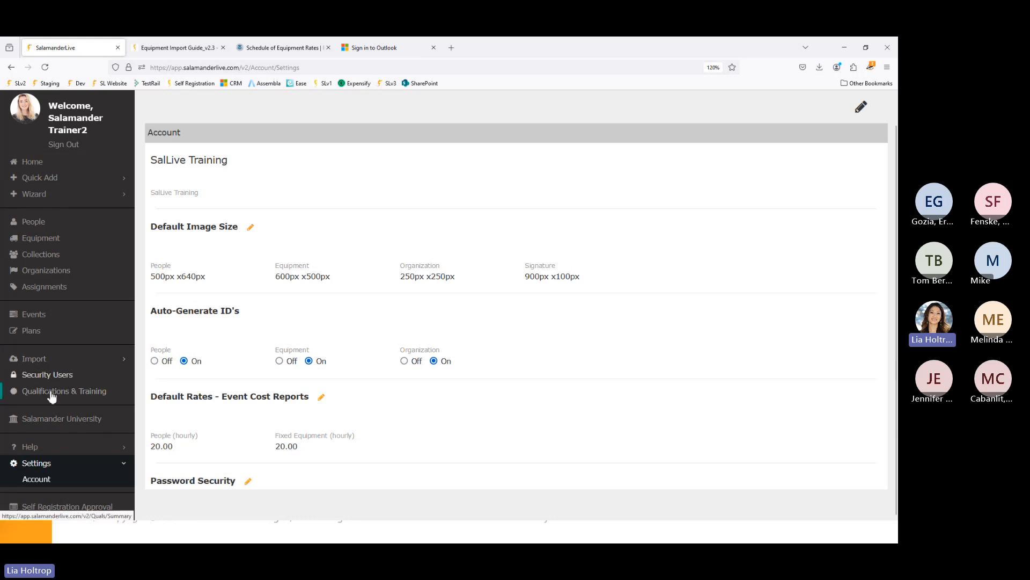
# - Open Salamander University and expand the ASSET MANAGEMENT article folder
pyautogui.click(82, 419)
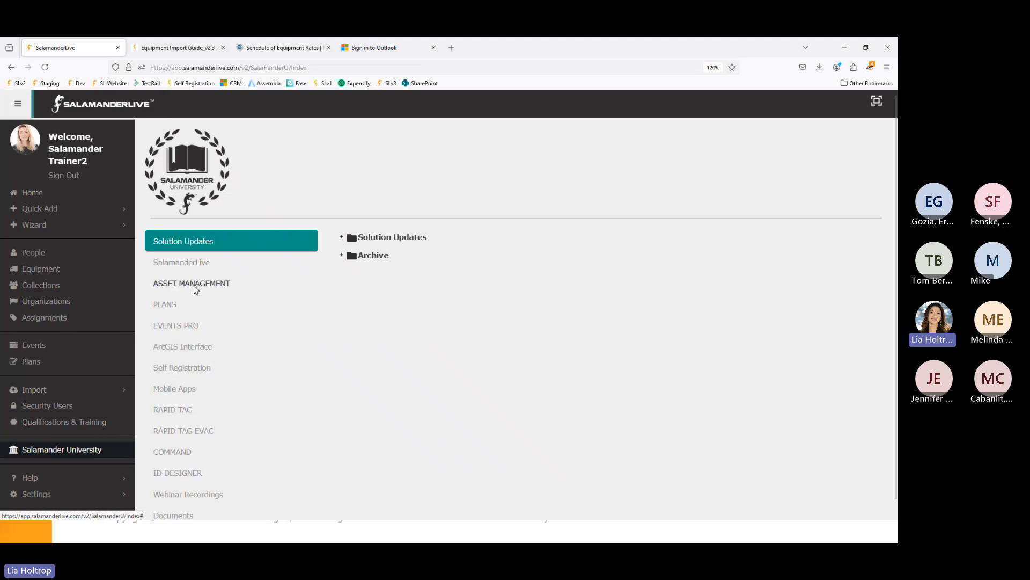
pyautogui.click(195, 287)
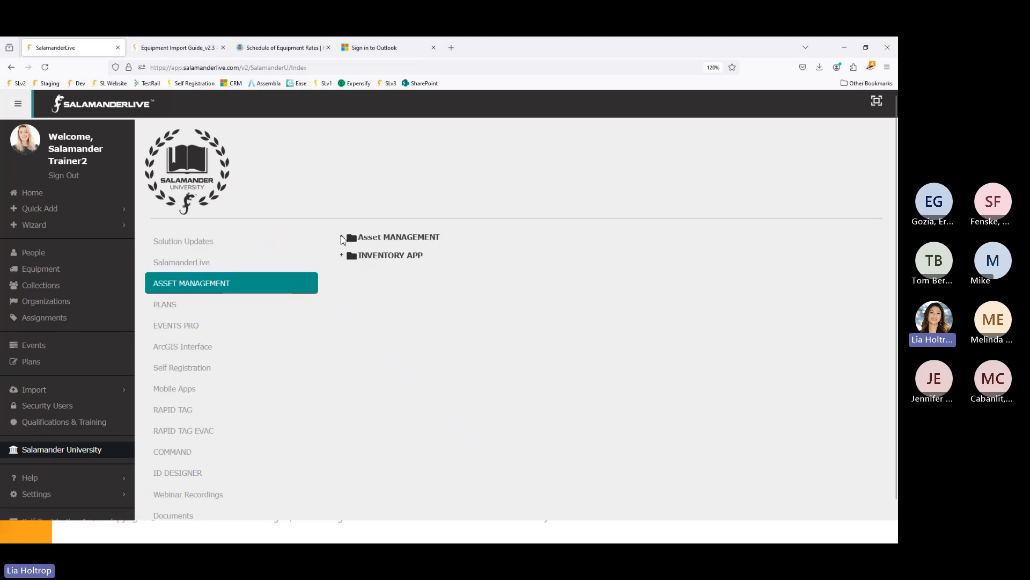
pyautogui.click(342, 237)
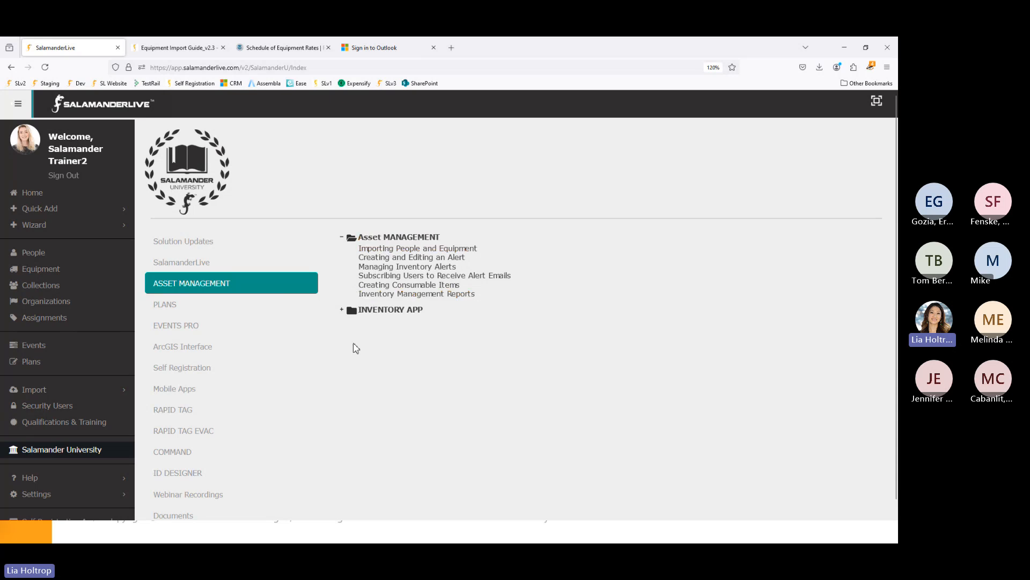
pyautogui.scroll(-1, 355, 347)
pyautogui.scroll(-1, 356, 347)
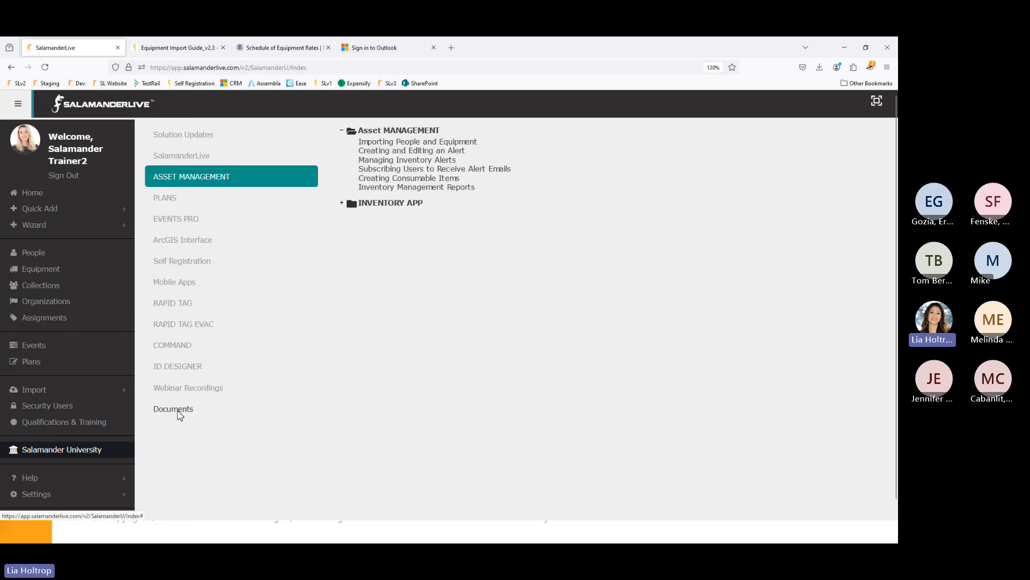
# - Under Documents, expand User Guides, then show the Webinar Recordings series list
pyautogui.click(180, 412)
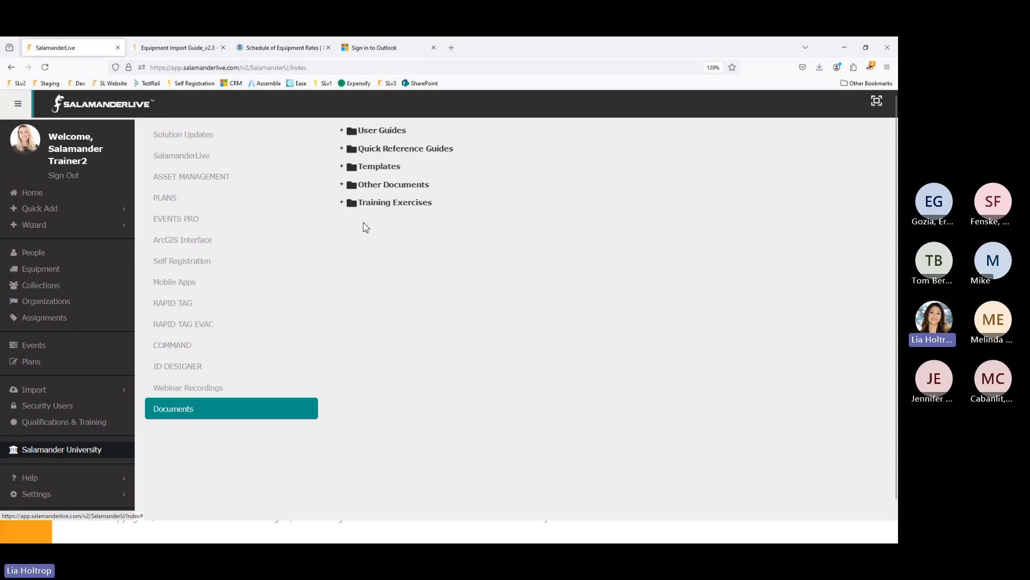
pyautogui.click(342, 131)
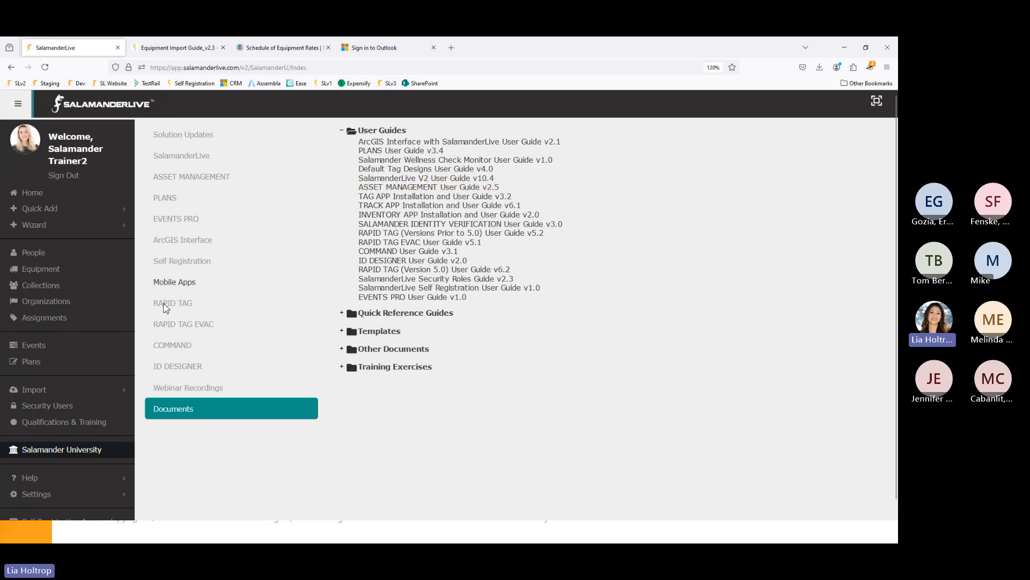
pyautogui.click(203, 388)
pyautogui.scroll(2, 421, 354)
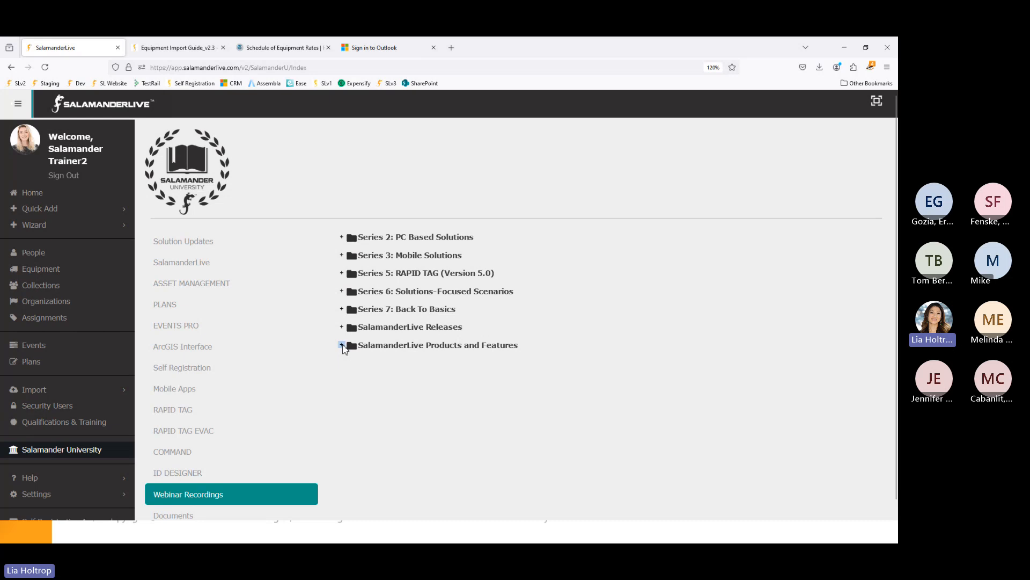
# - Expand the Products and Features, Series 6, Series 2, Series 3 and Series 7 webinar folders
pyautogui.click(341, 346)
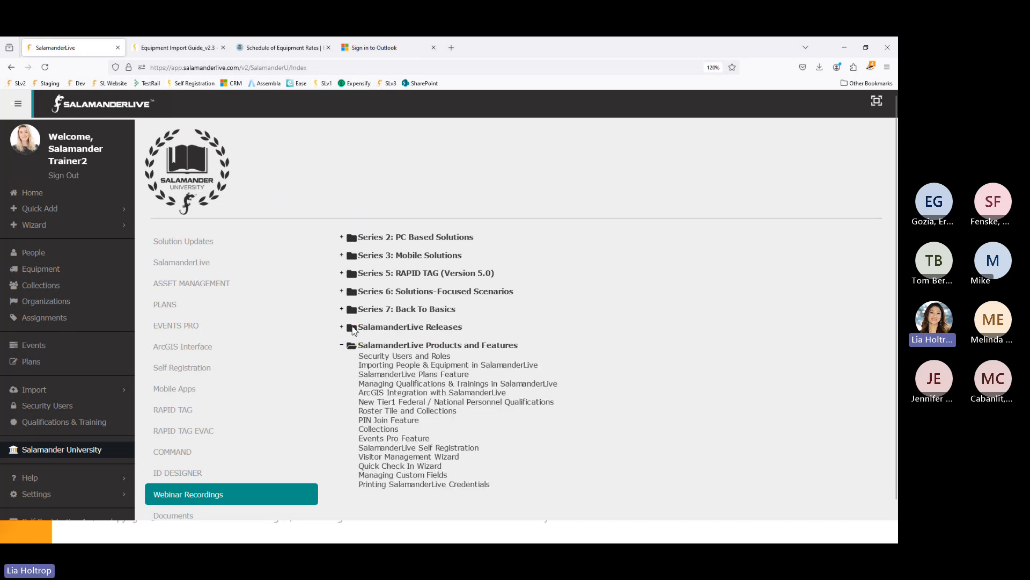
pyautogui.click(350, 292)
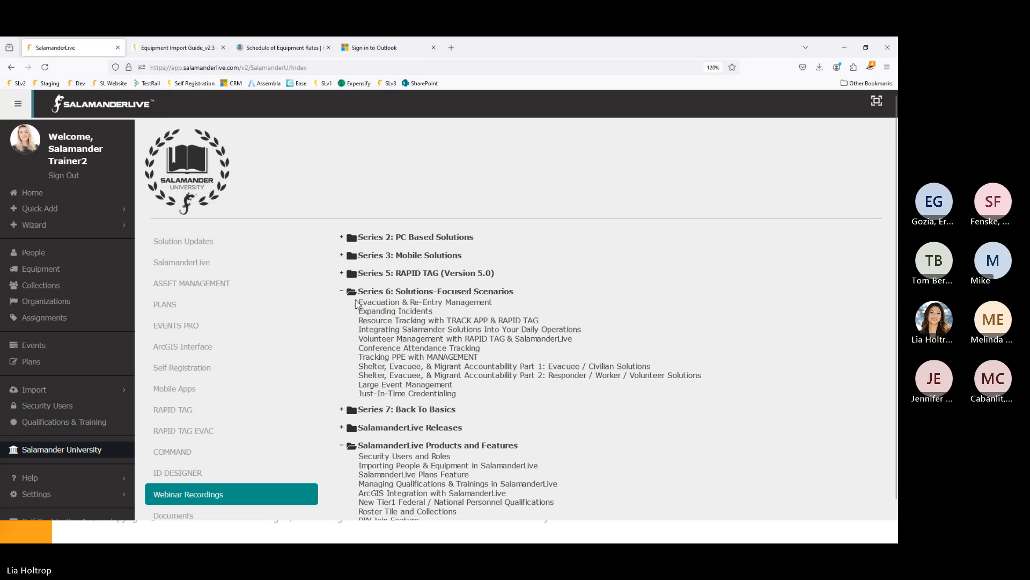
pyautogui.click(348, 238)
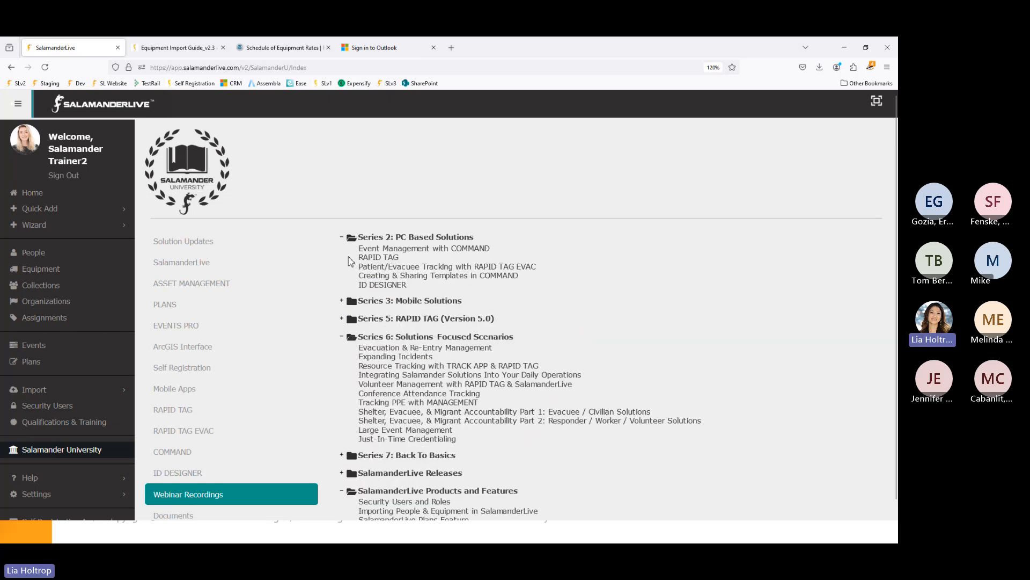
pyautogui.click(343, 302)
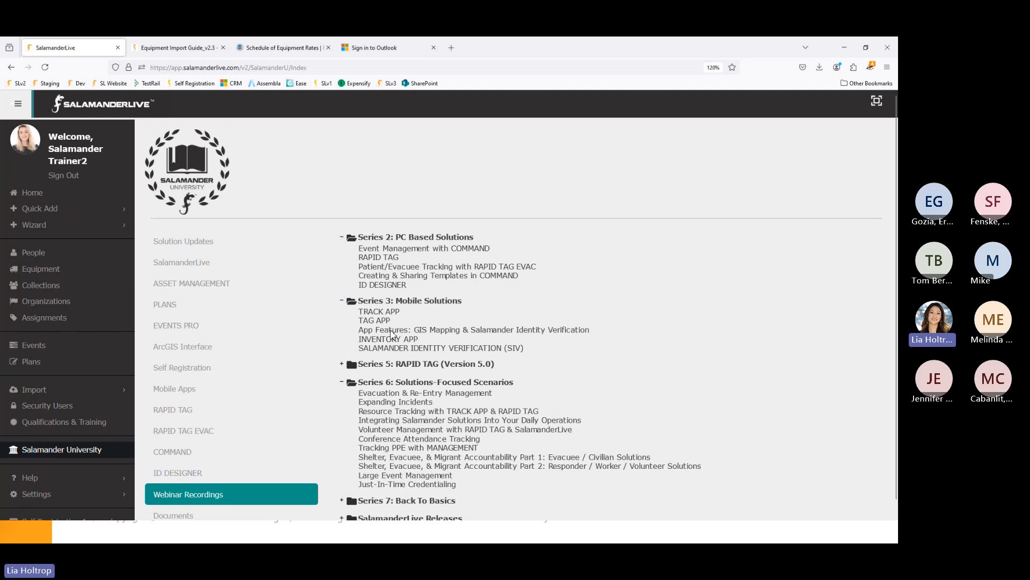
pyautogui.scroll(-2, 429, 353)
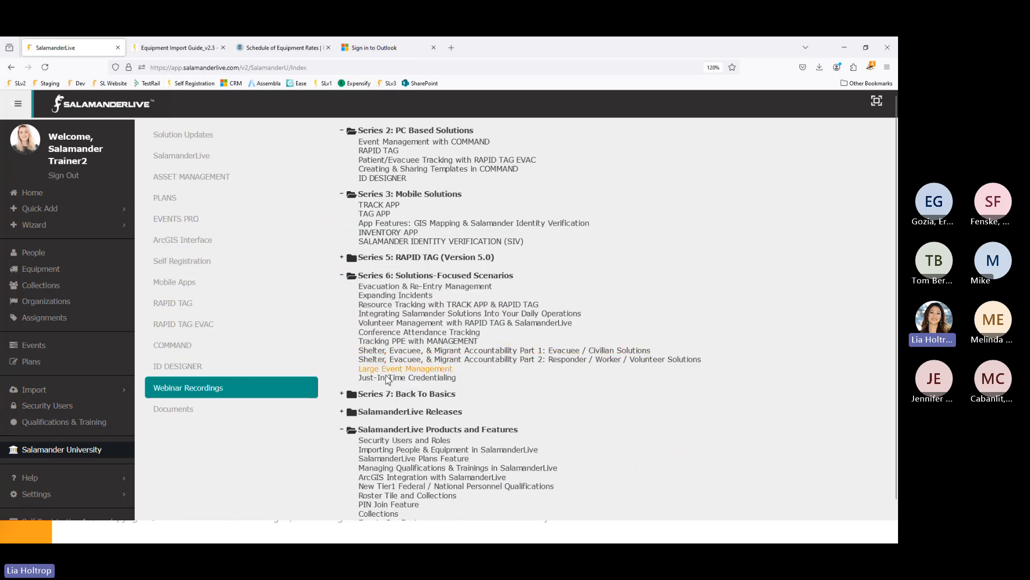
pyautogui.scroll(-1, 391, 473)
pyautogui.scroll(-1, 392, 421)
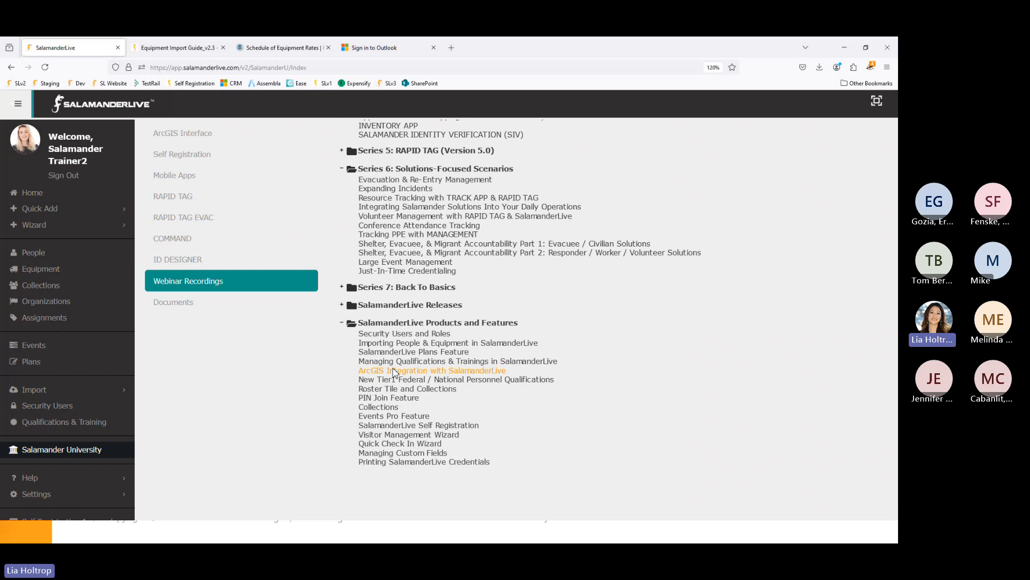
pyautogui.click(342, 288)
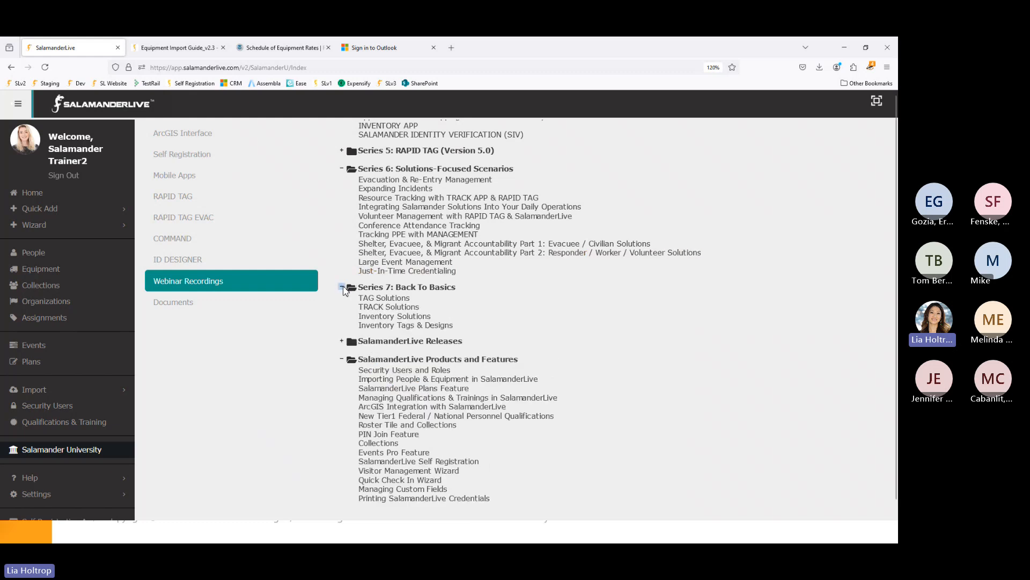
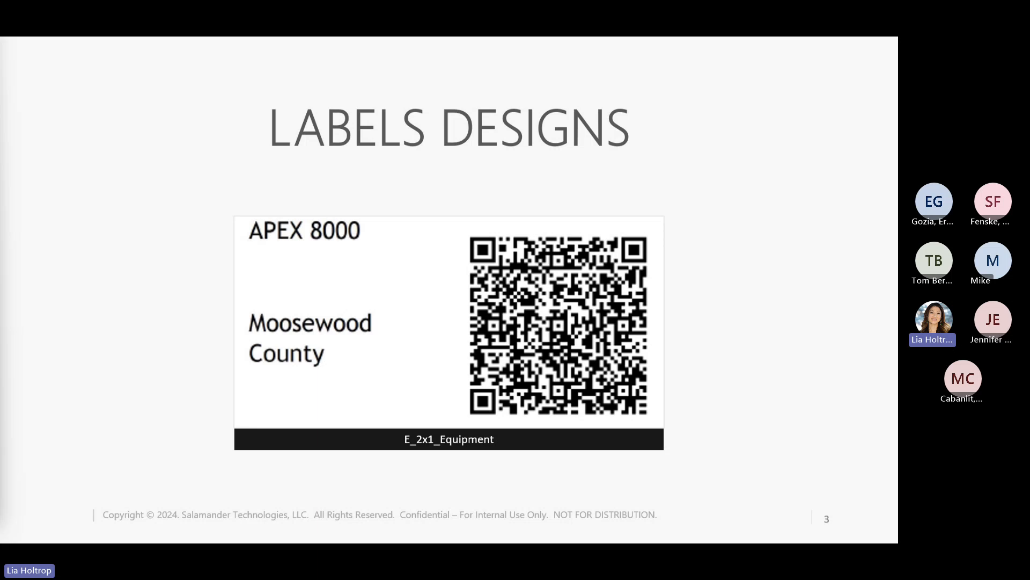
# - Advance the slideshow from LABELS DESIGNS to slide 4, HARD CARD DESIGNS
pyautogui.press('Right')
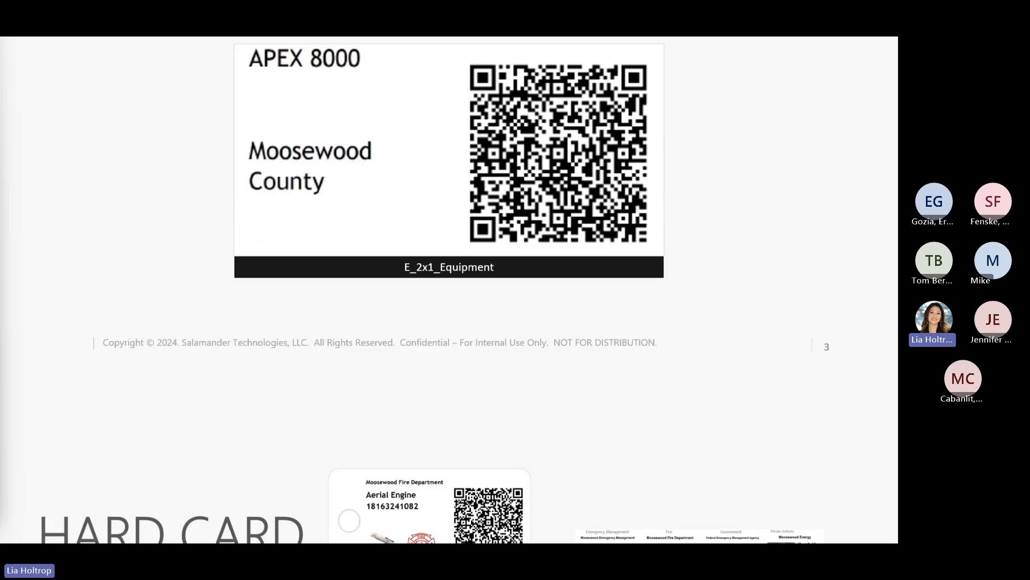